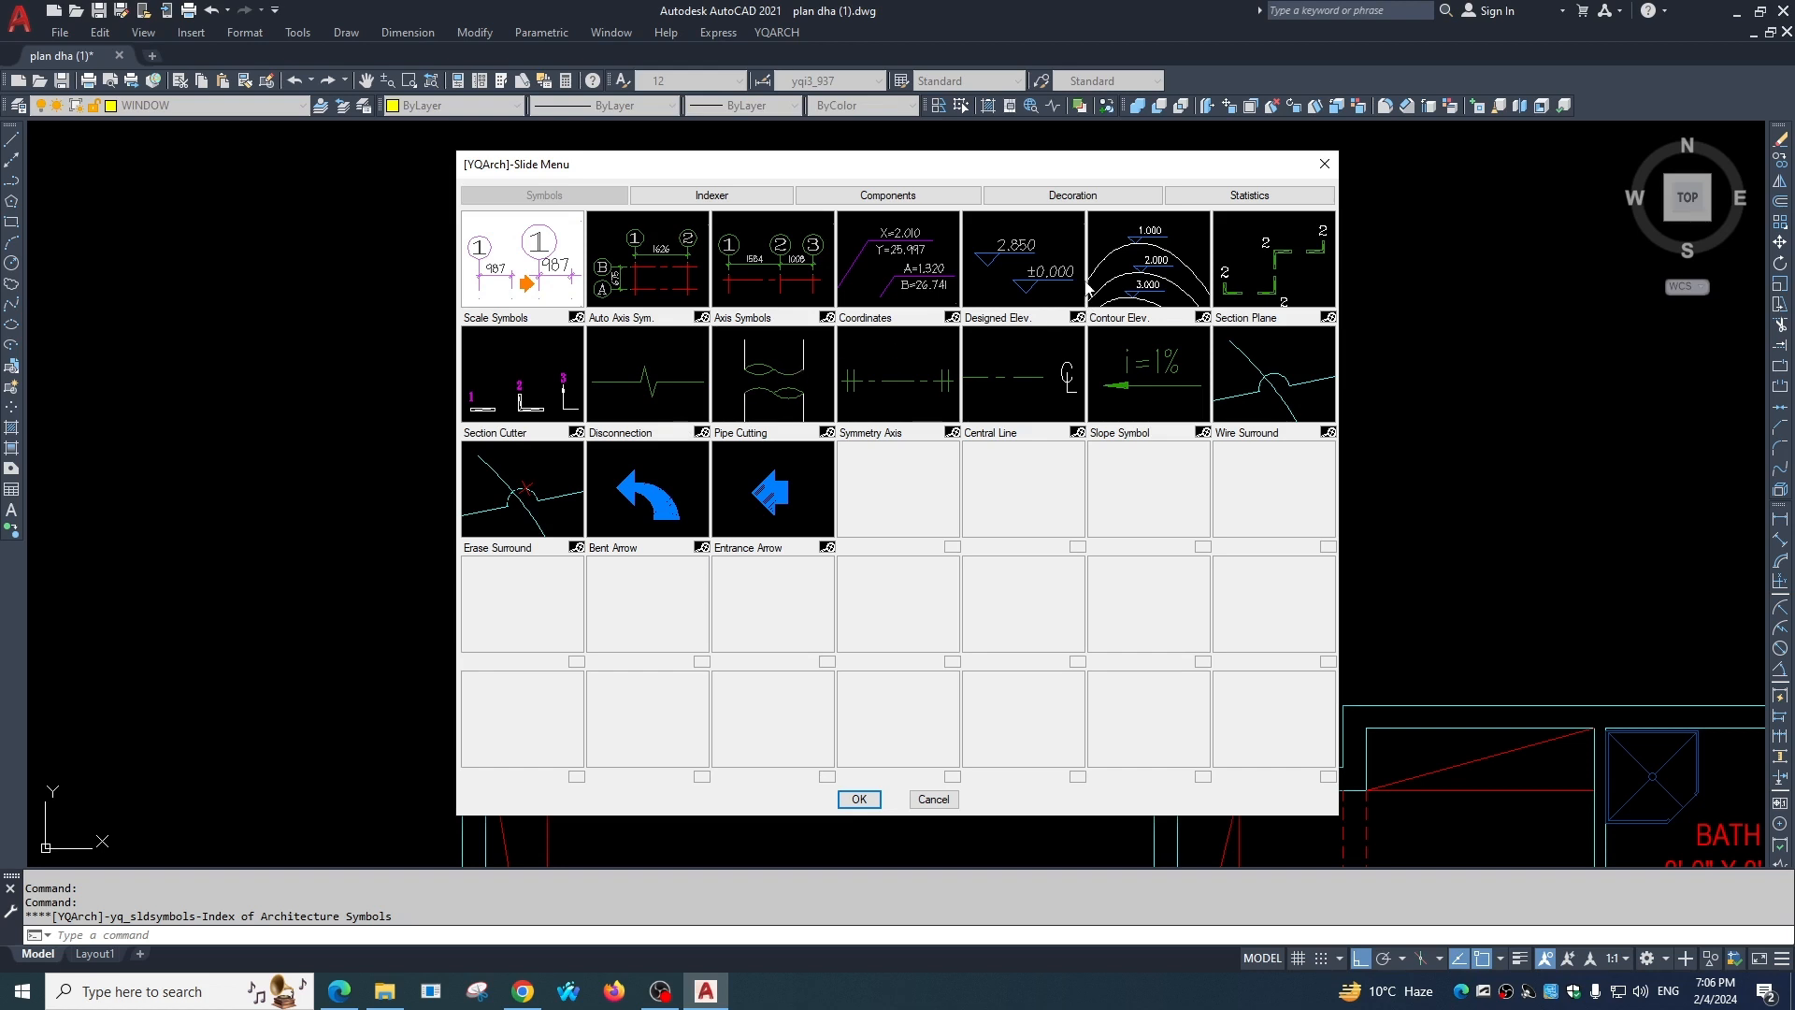
Close the symbol slide menu and try arranging axis symbols automatically on the floor plan's upper boundary and stair lines.
left_click(1324, 166)
left_click(777, 32)
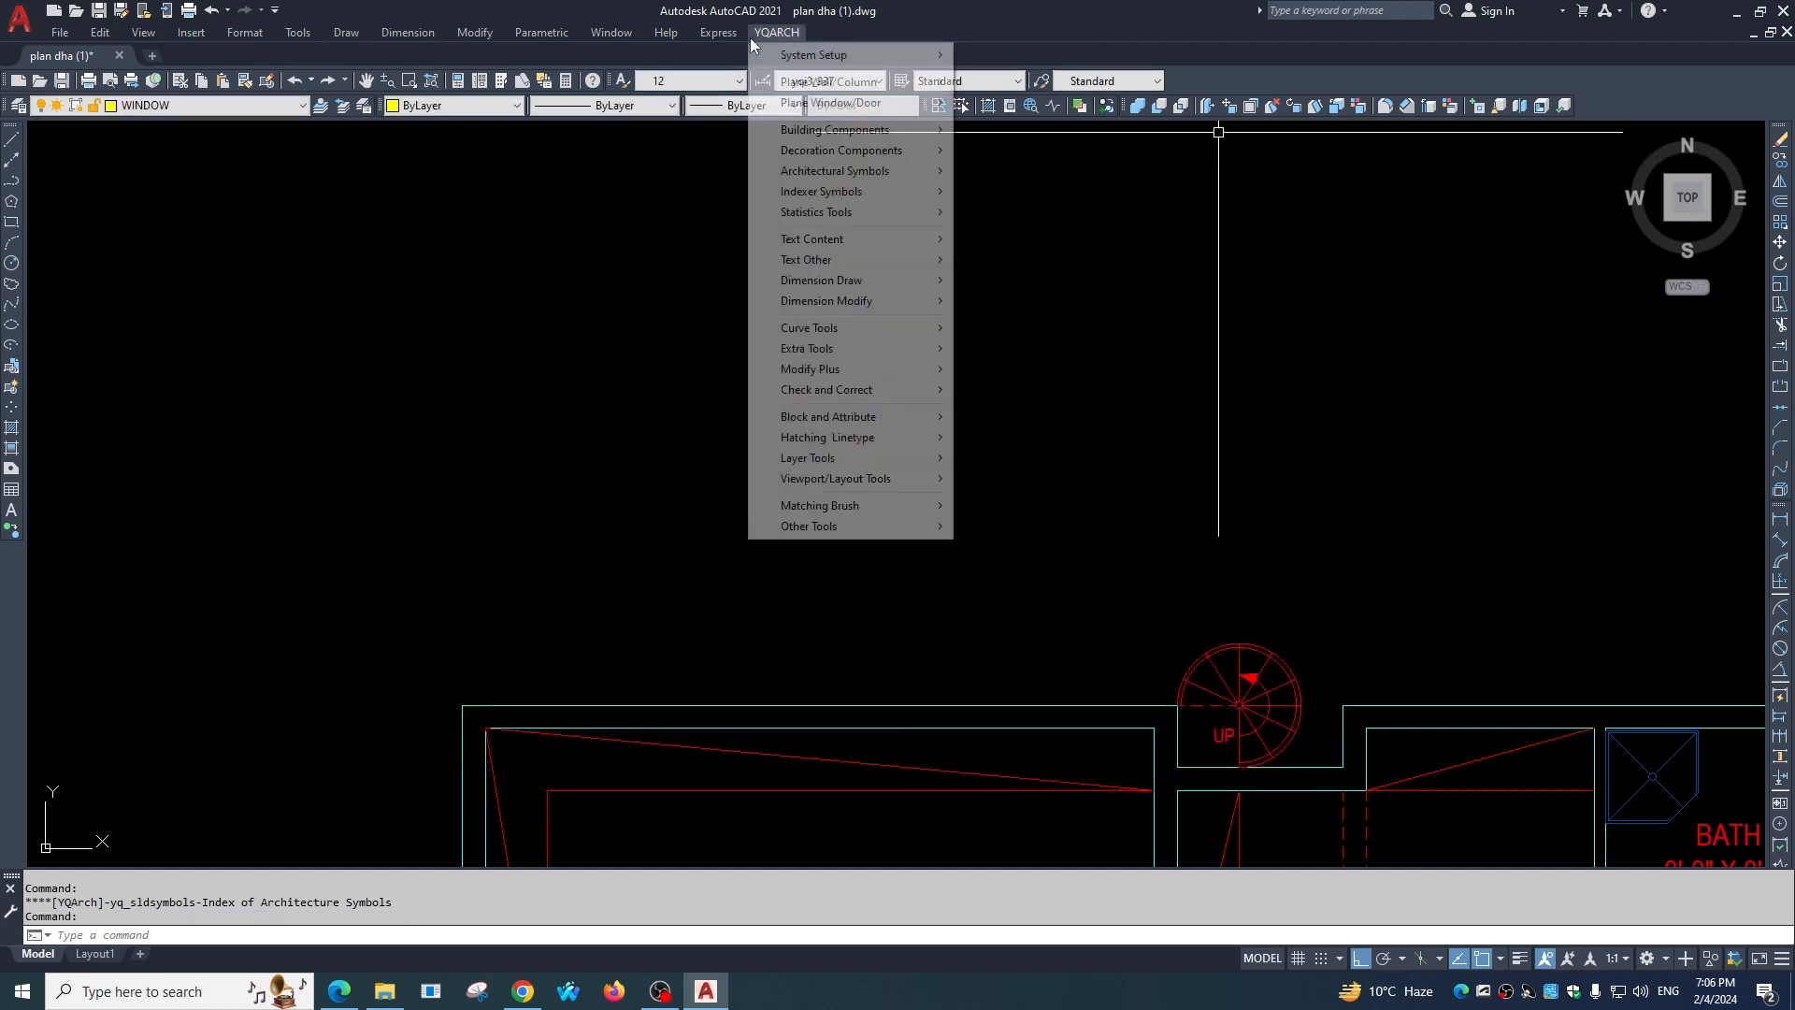
mouse_move(830, 174)
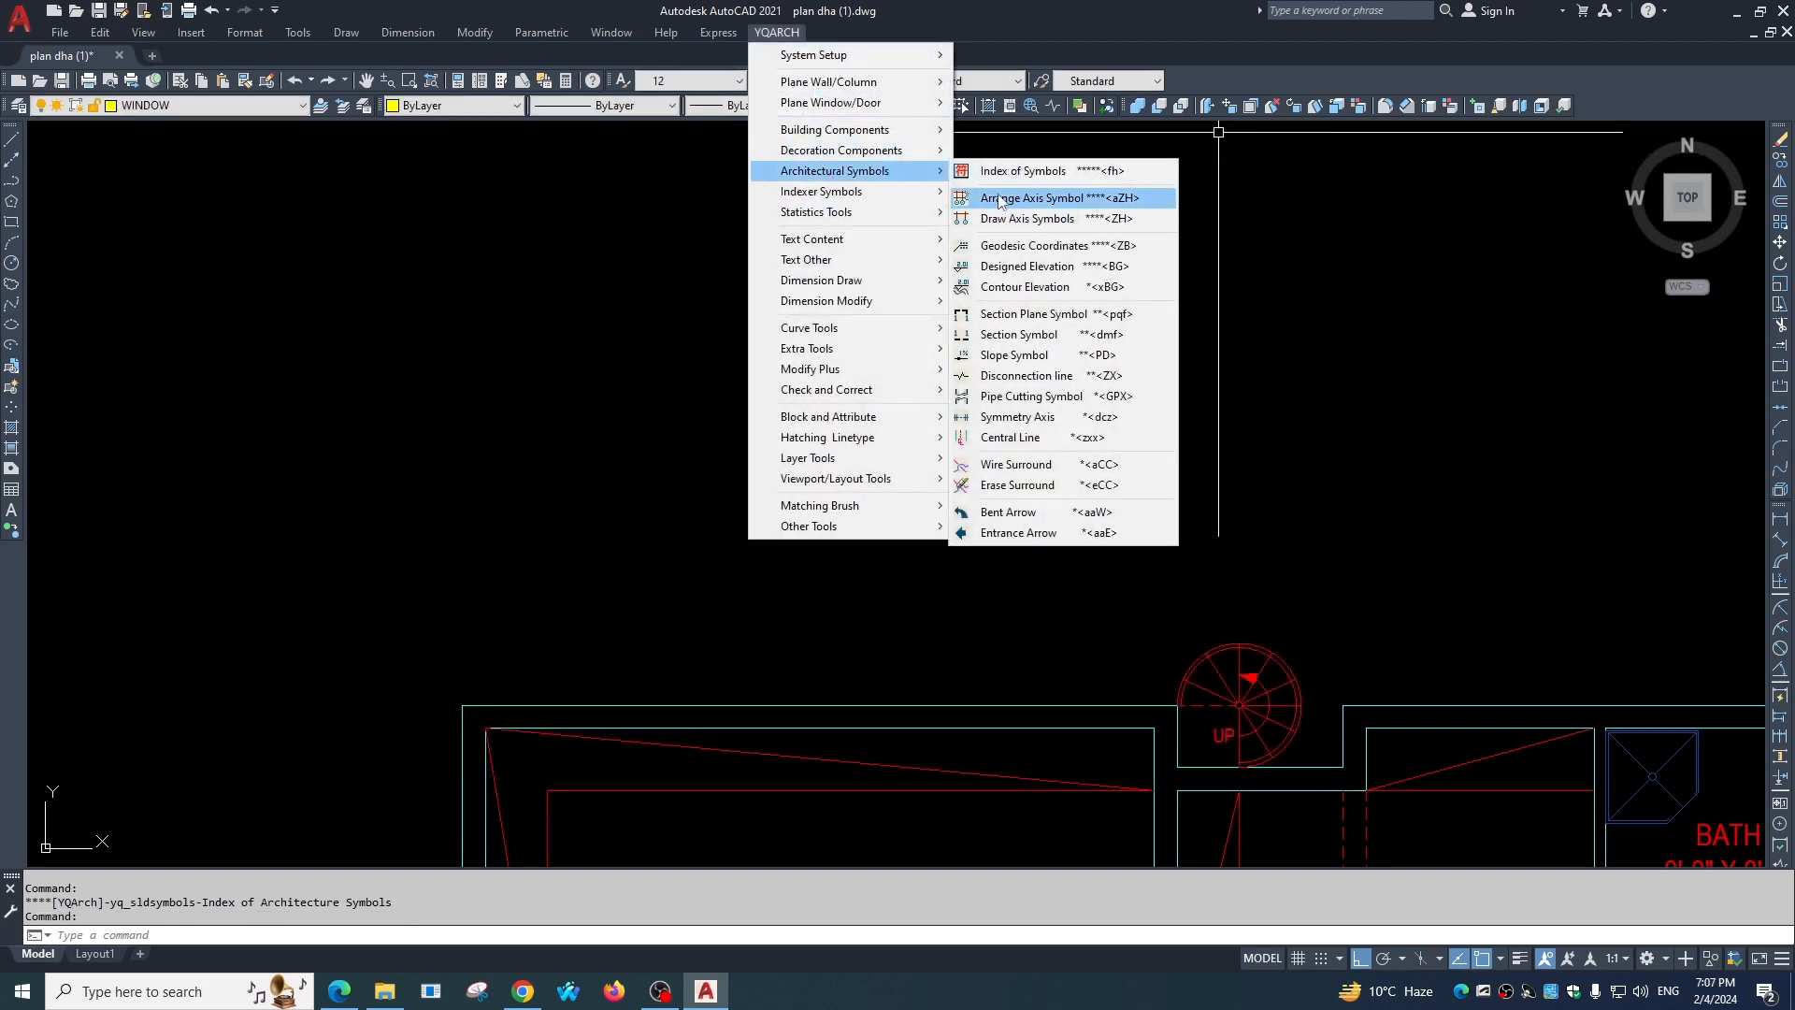
left_click(1055, 205)
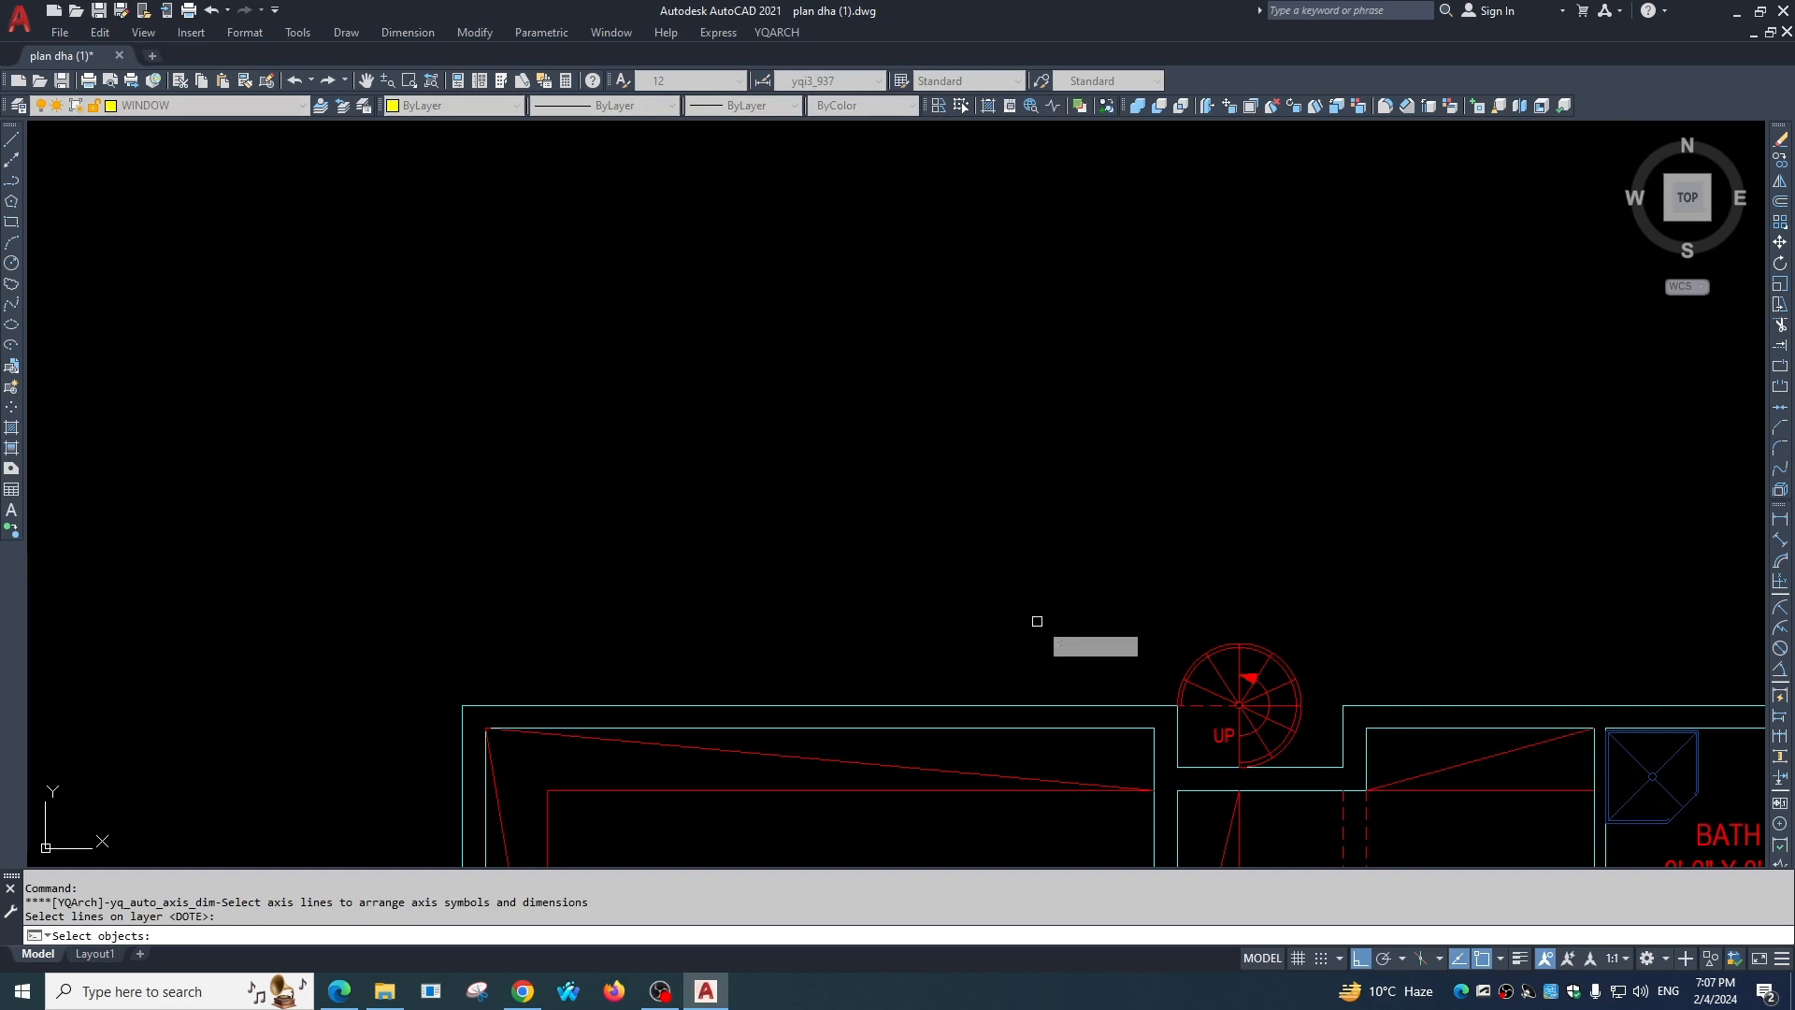
scroll(1037, 621, "down", 8)
scroll(819, 457, "up", 5)
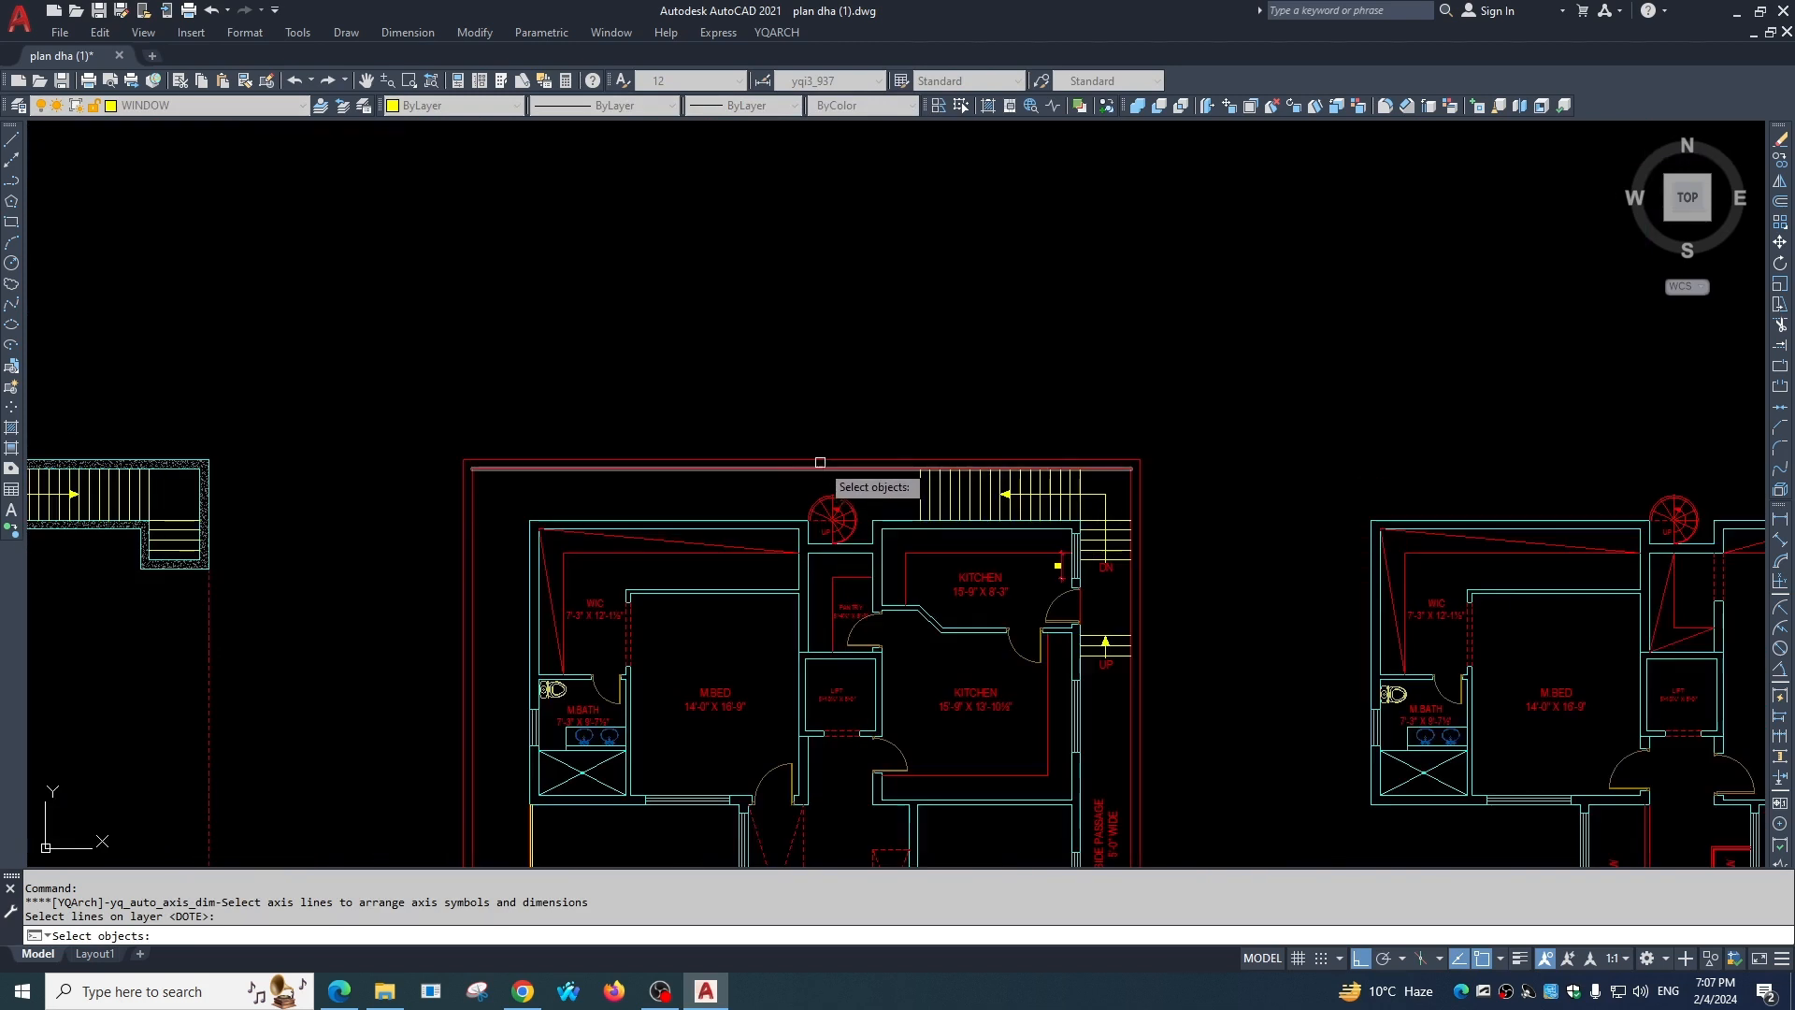
left_click(820, 462)
left_click(979, 488)
left_click(881, 492)
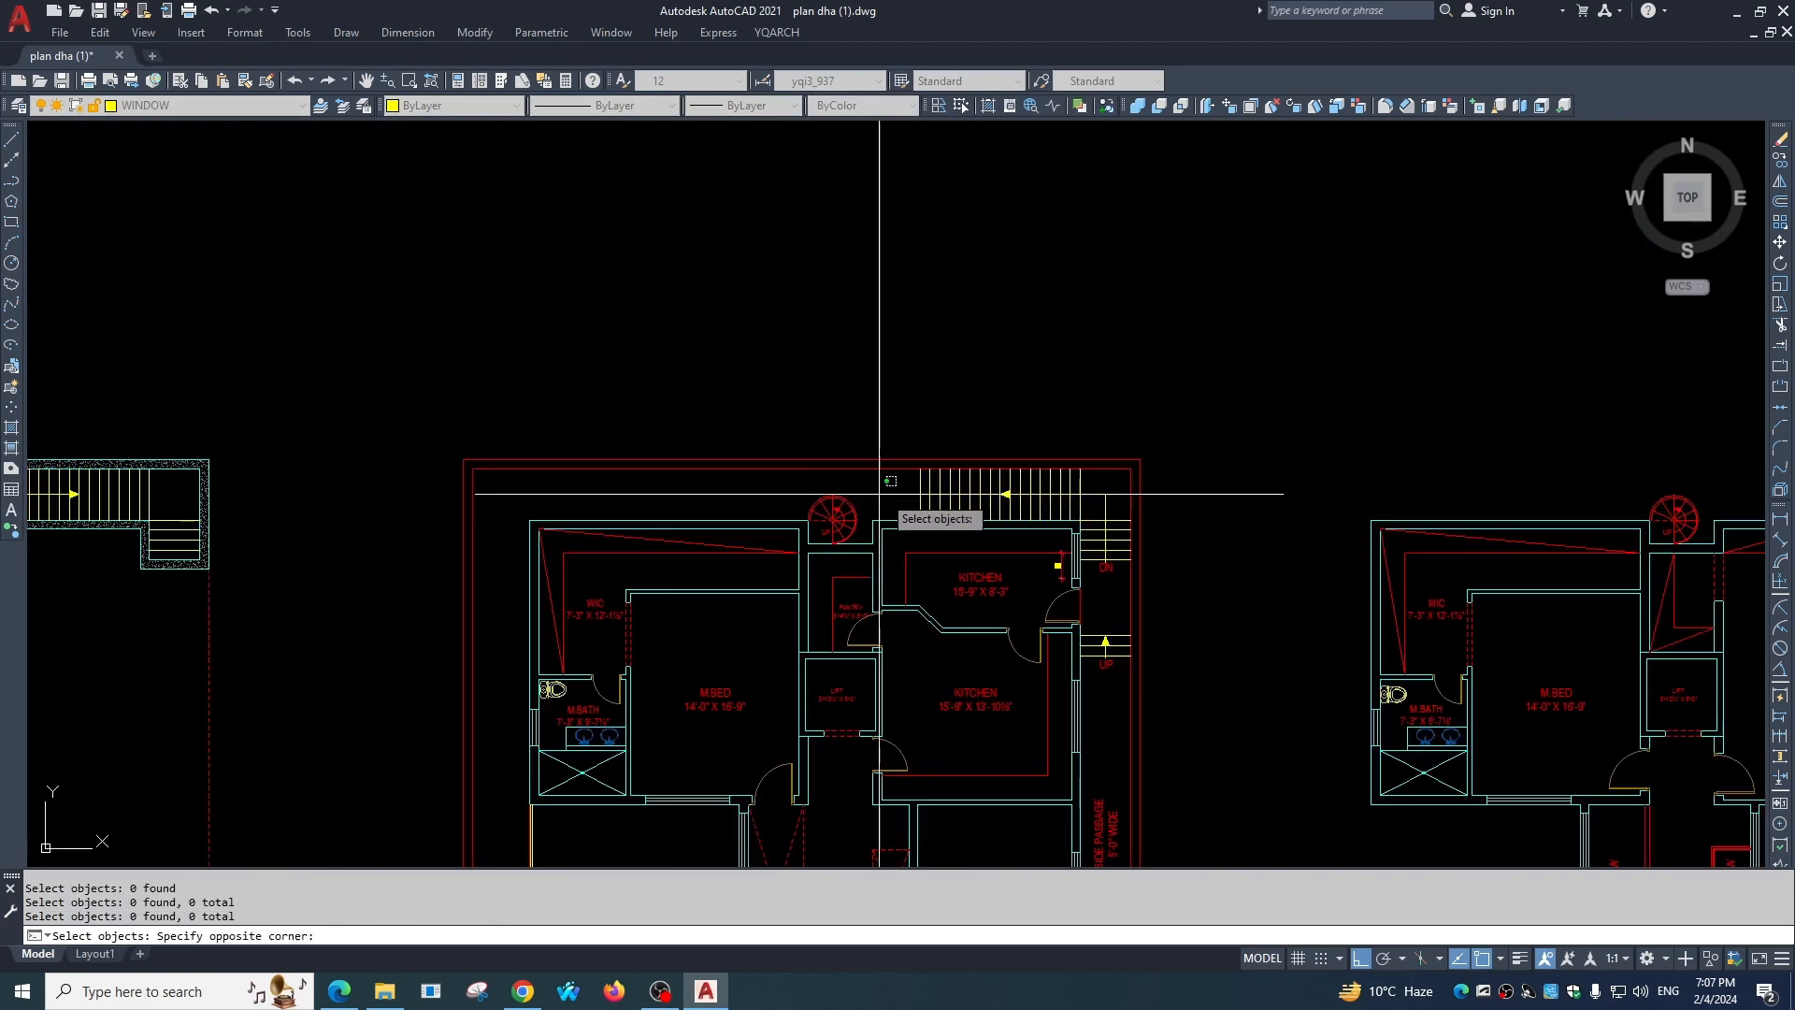
left_click(986, 492)
left_click(1092, 477)
left_click(841, 492)
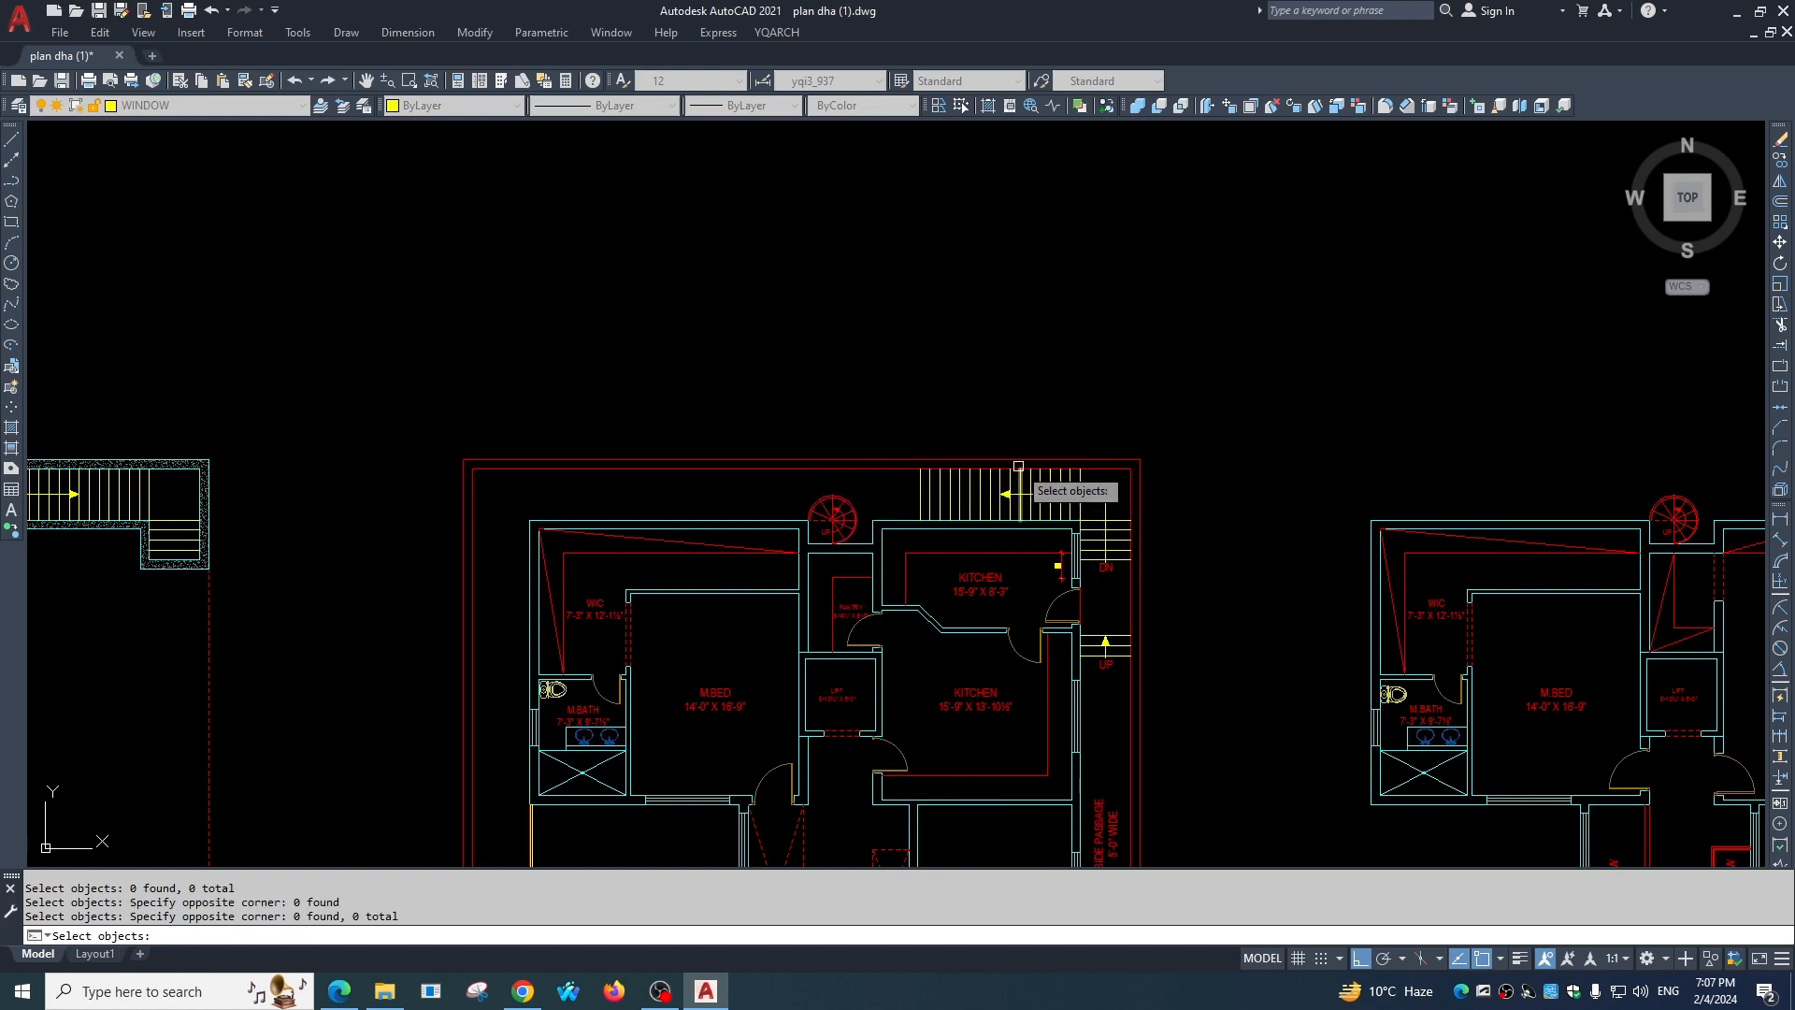
key("Escape")
left_click(777, 34)
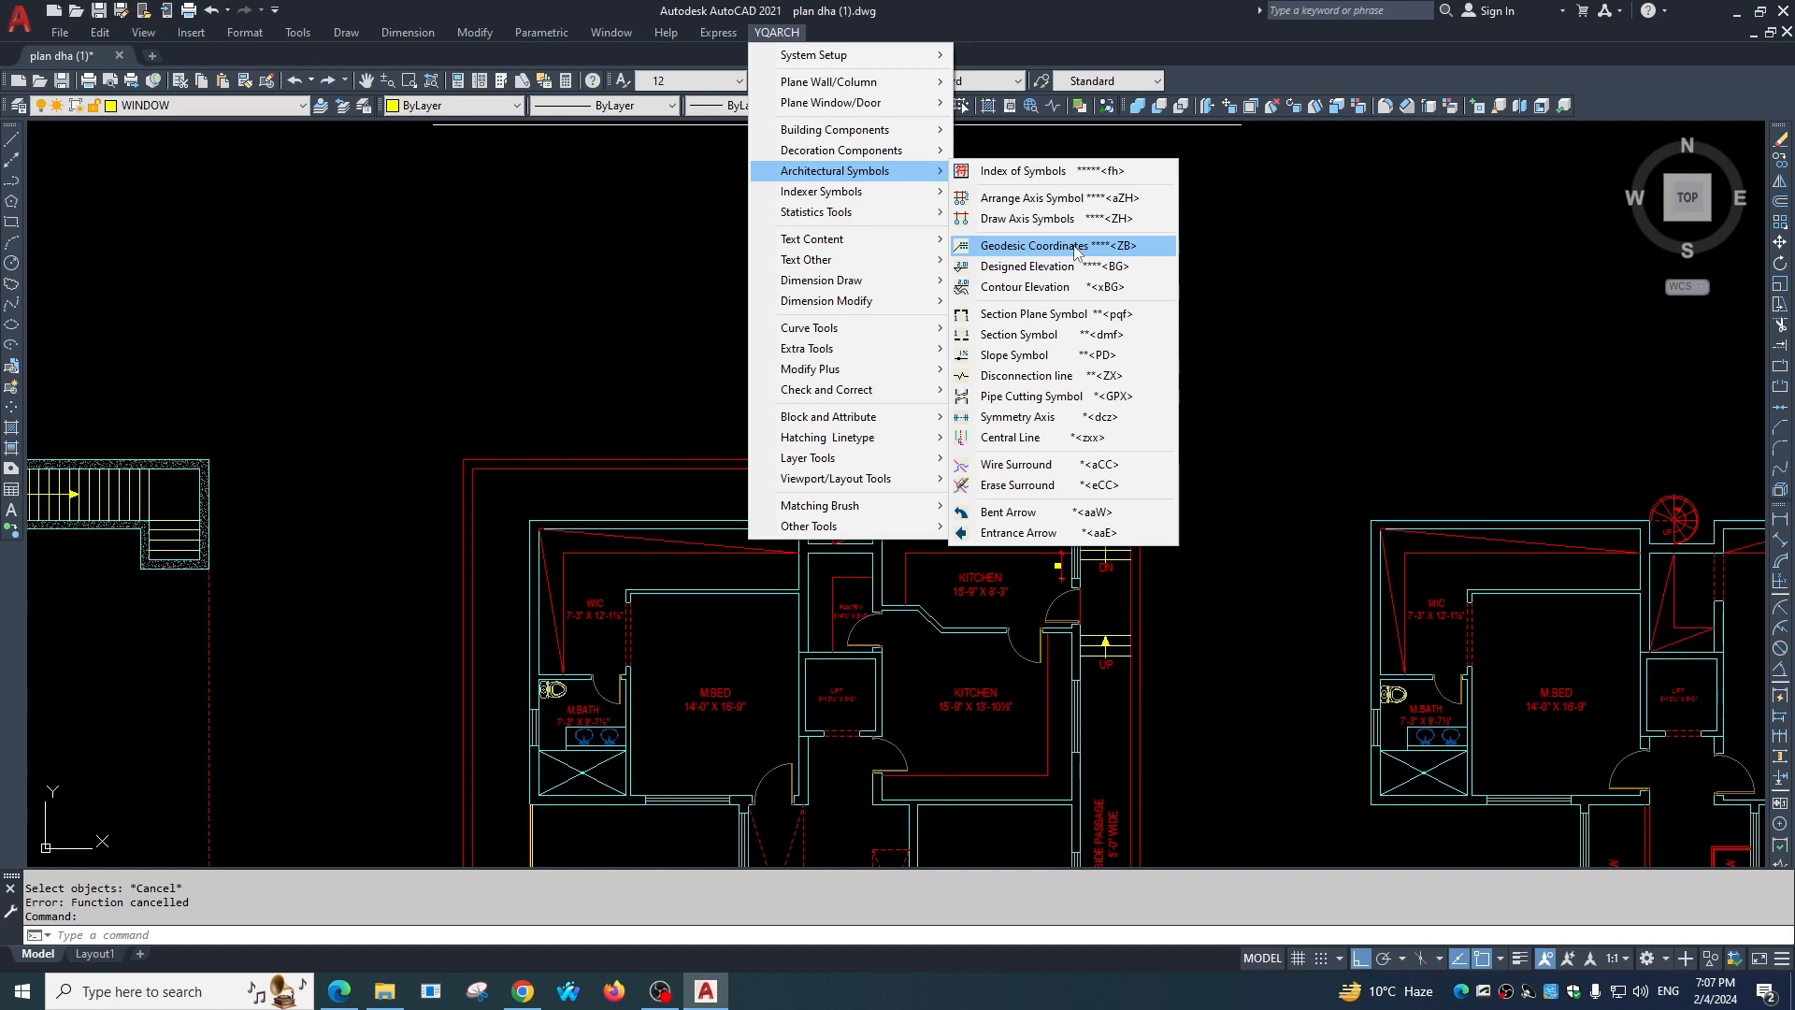
left_click(1193, 618)
key("Escape")
Draw a vertical line and a horizontal line crossing it in the empty space above the basement floor plan.
scroll(1223, 599, "down", 8)
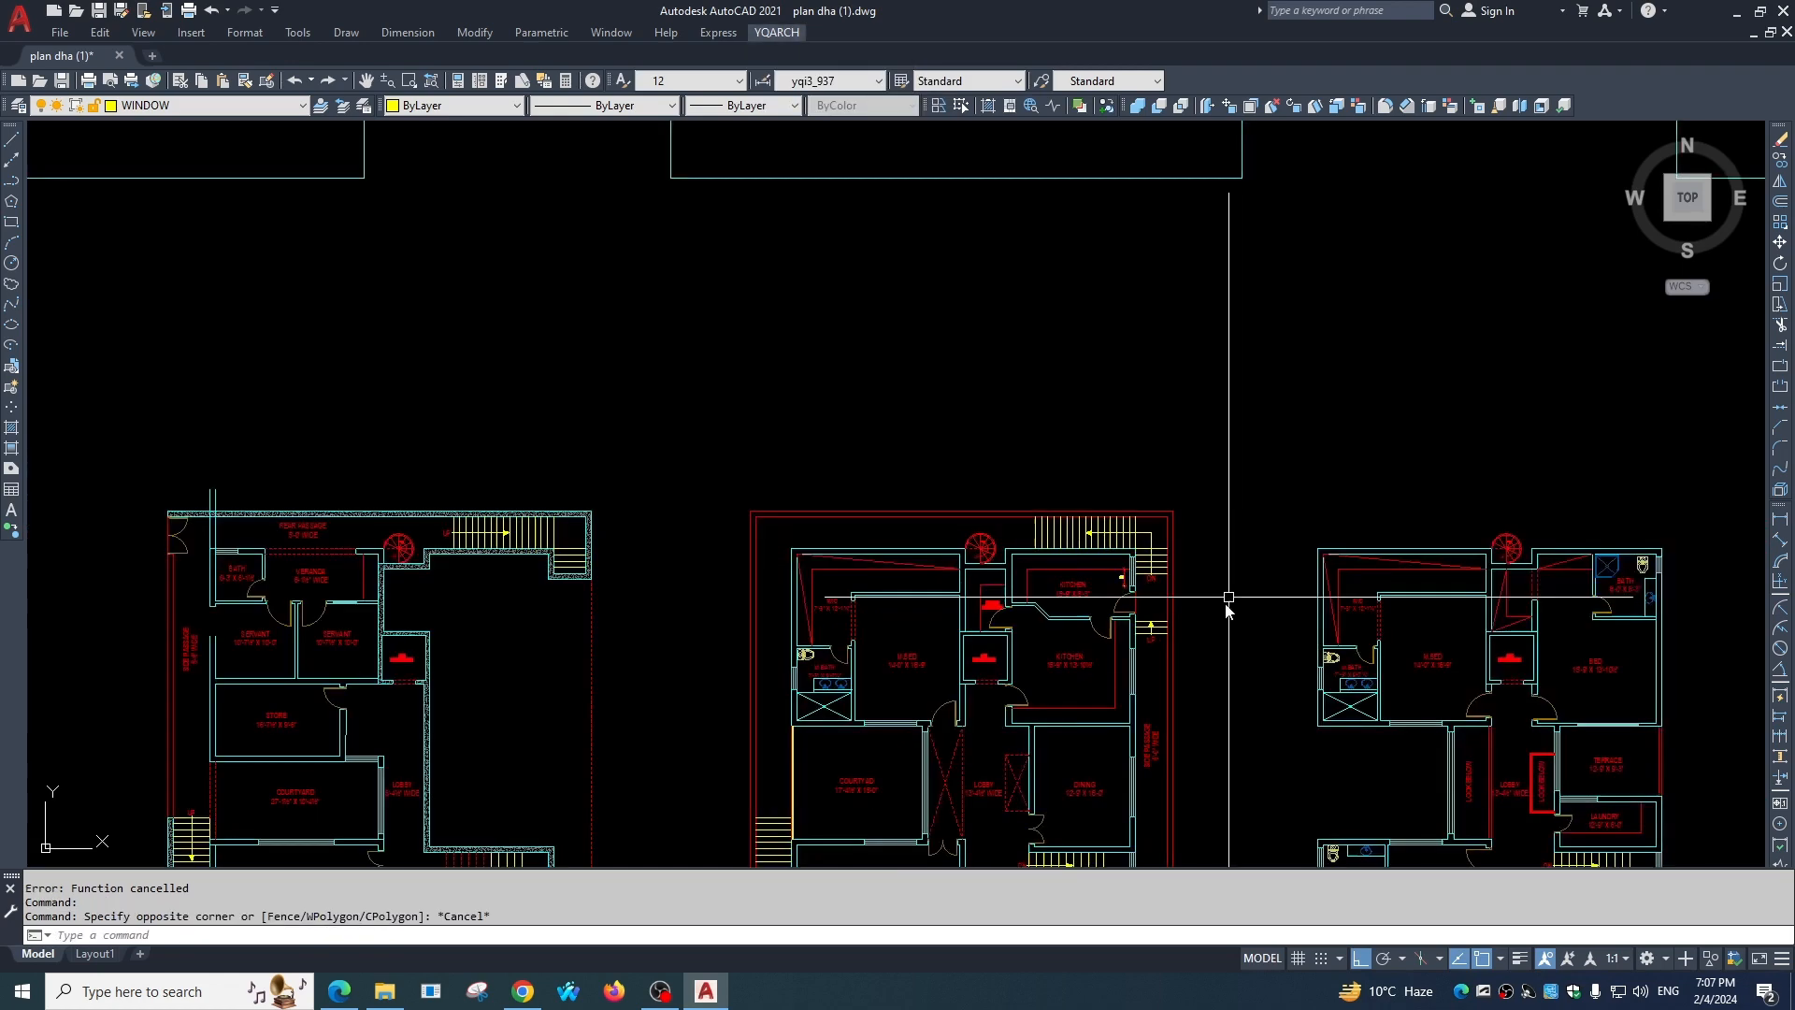
middle_click_drag(874, 553, 816, 489)
scroll(815, 489, "up", 6)
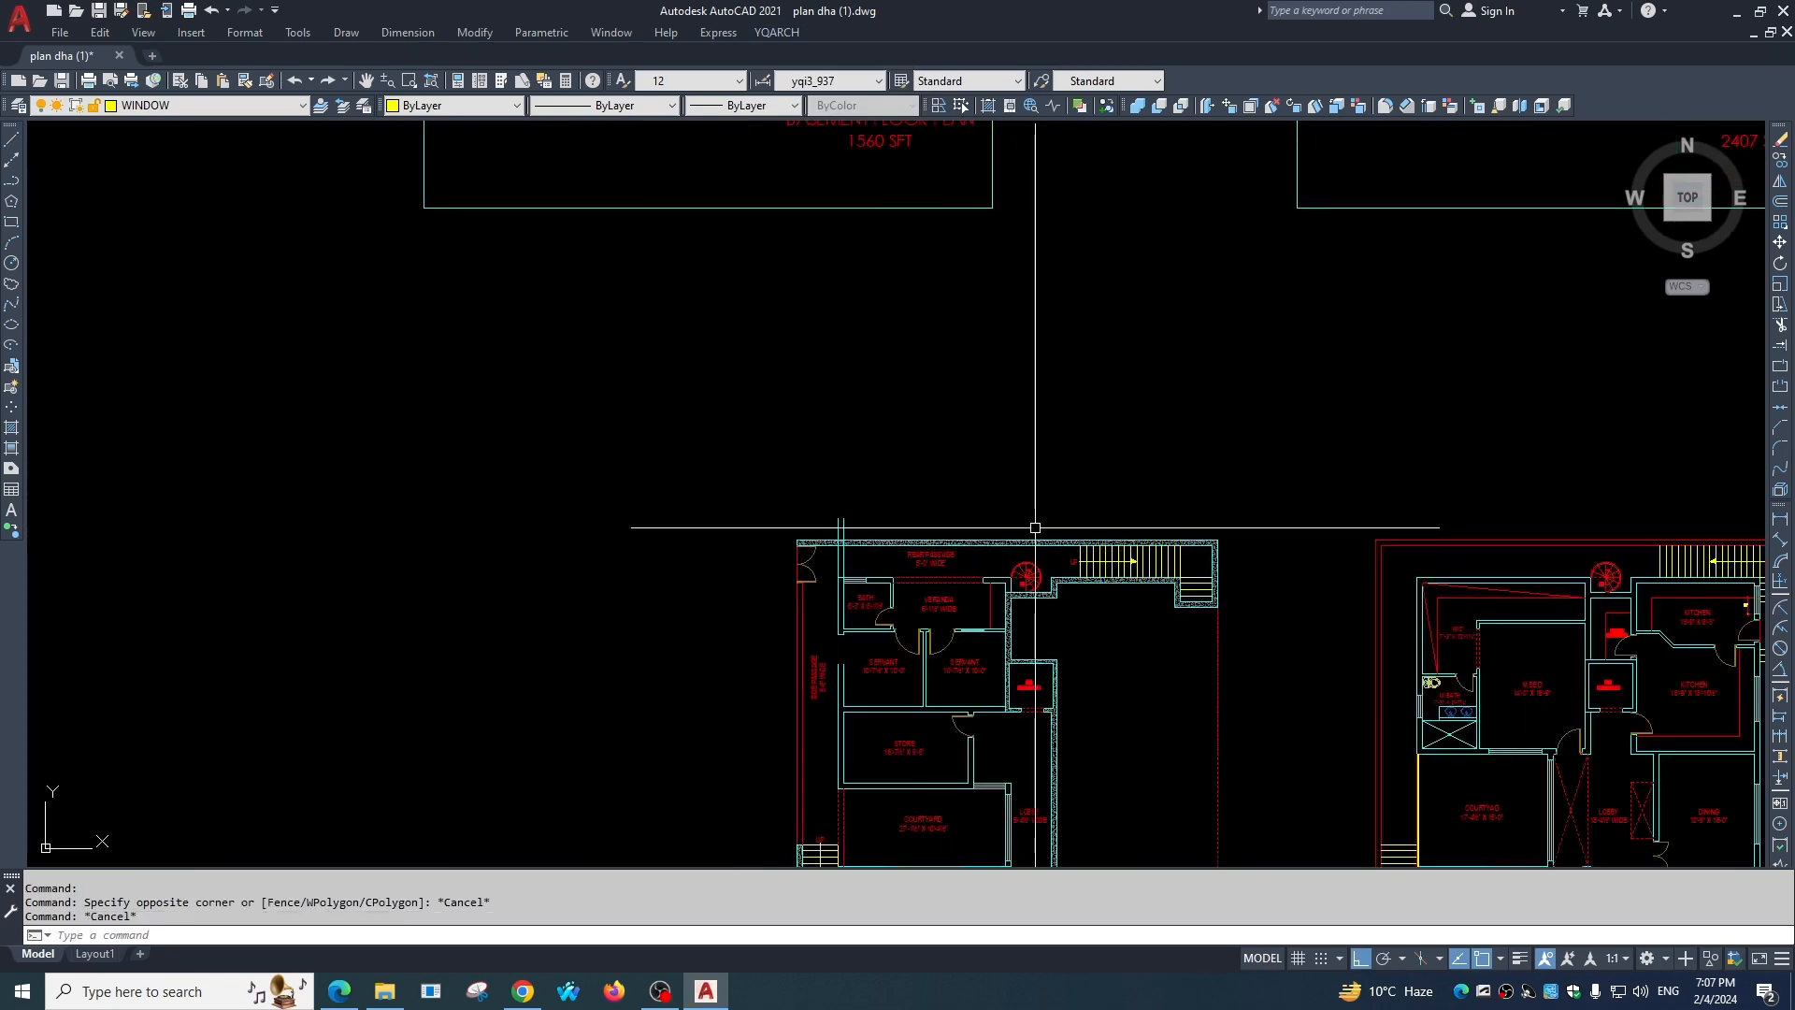
type("L")
key("Return")
scroll(713, 480, "up", 3)
left_click(768, 397)
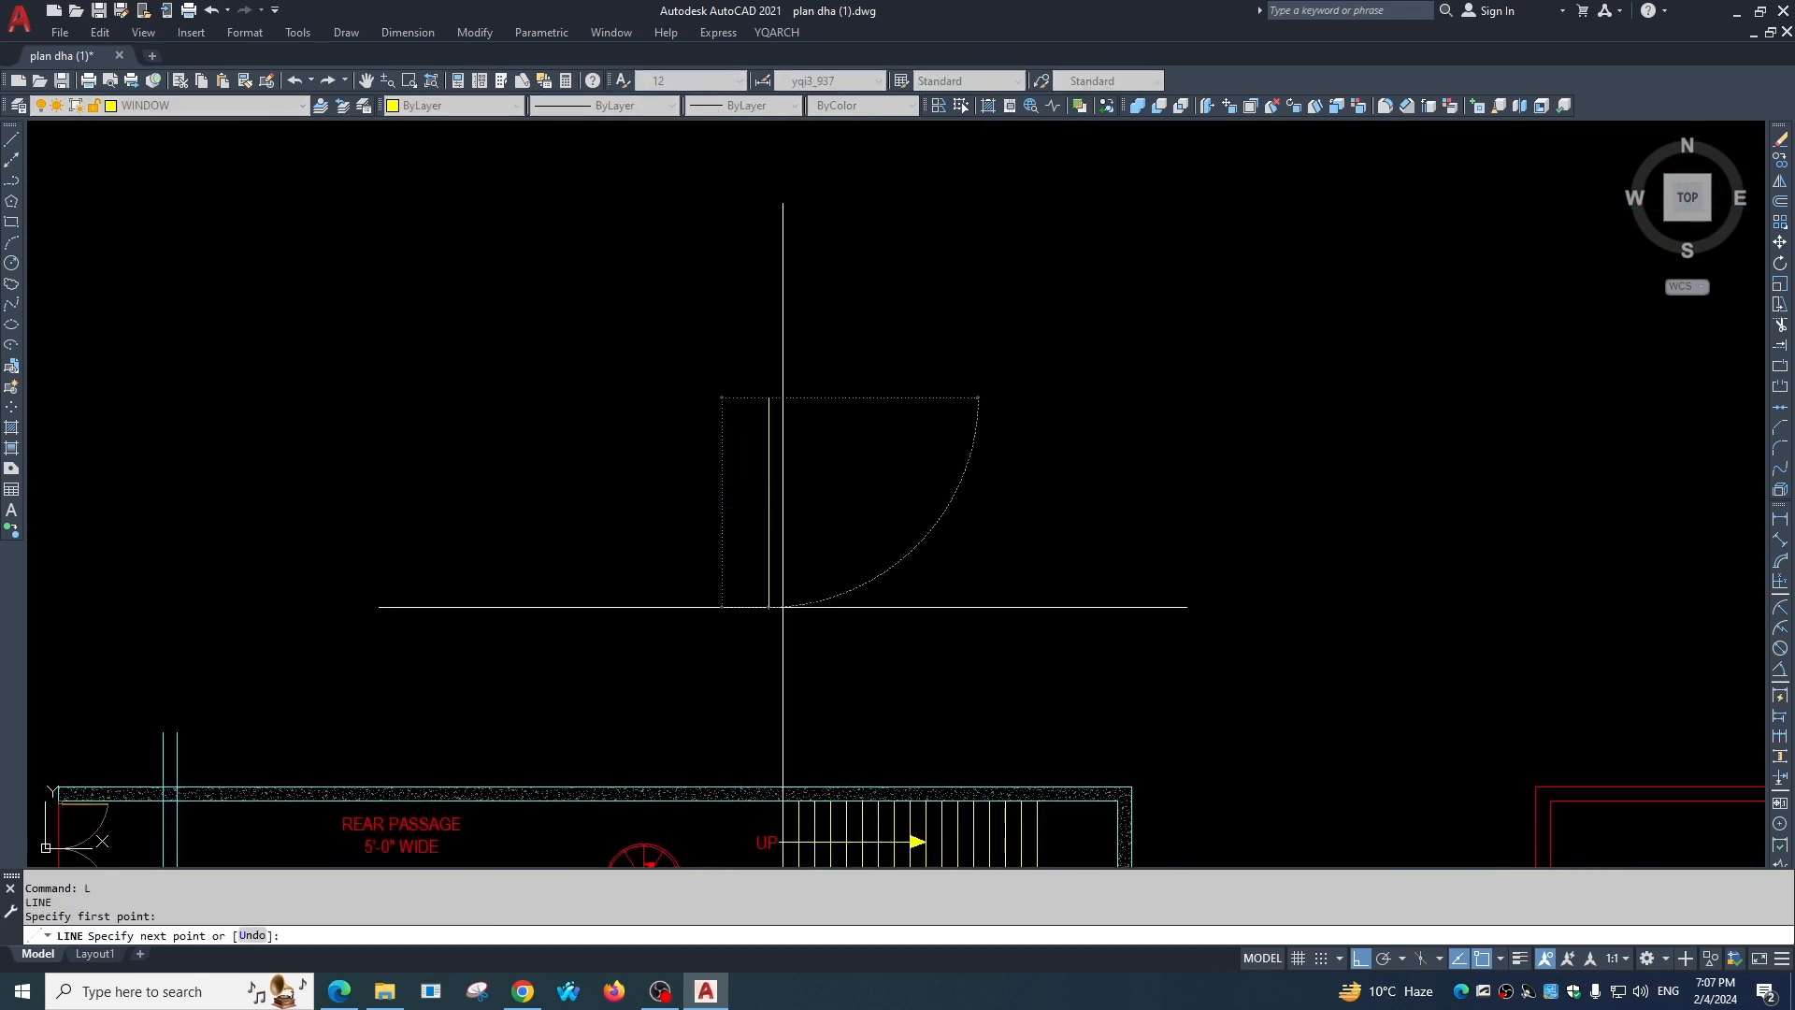
left_click(783, 607)
key("Escape")
key("space")
left_click(639, 424)
left_click(1075, 468)
key("Escape")
Add a second vertical line beside the first and a second horizontal line below the first one.
key("space")
left_click(836, 376)
left_click(834, 600)
key("Escape")
key("space")
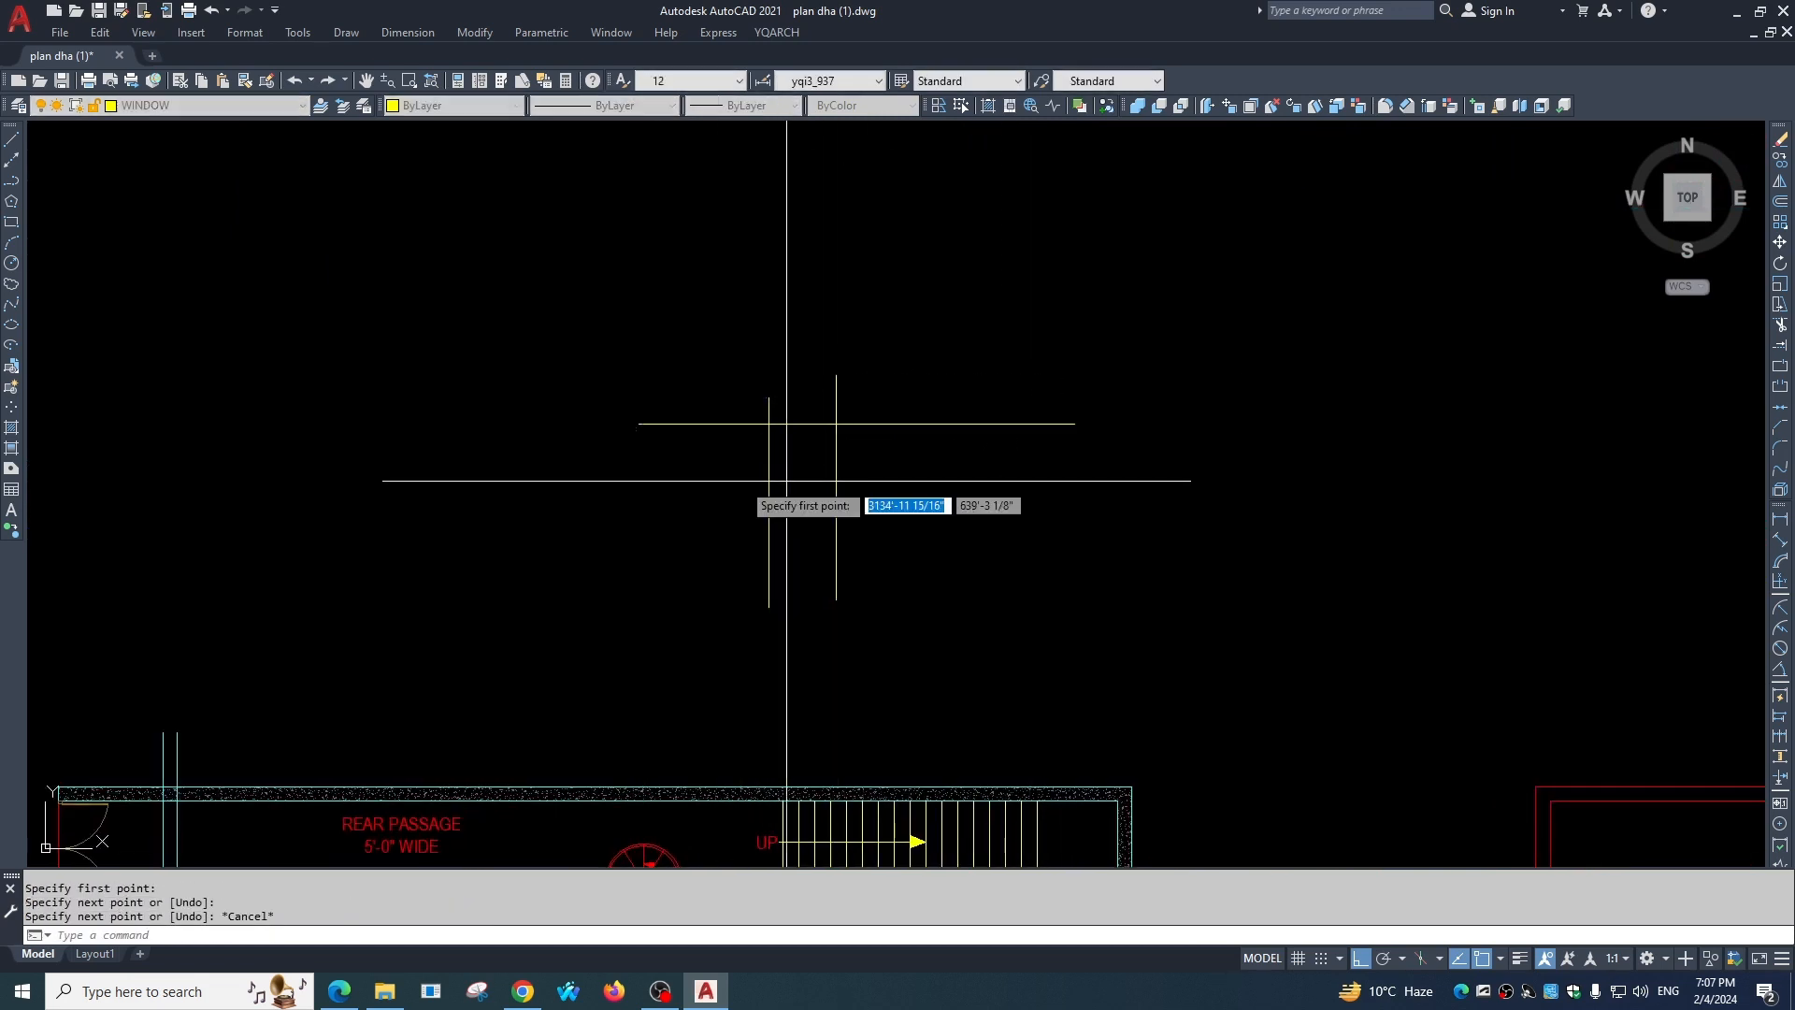
left_click(657, 495)
left_click(1121, 517)
key("Escape")
Draw a third vertical and a third horizontal line to complete the three-by-three axis grid.
key("space")
left_click(919, 376)
left_click(919, 657)
key("Escape")
key("space")
left_click(648, 568)
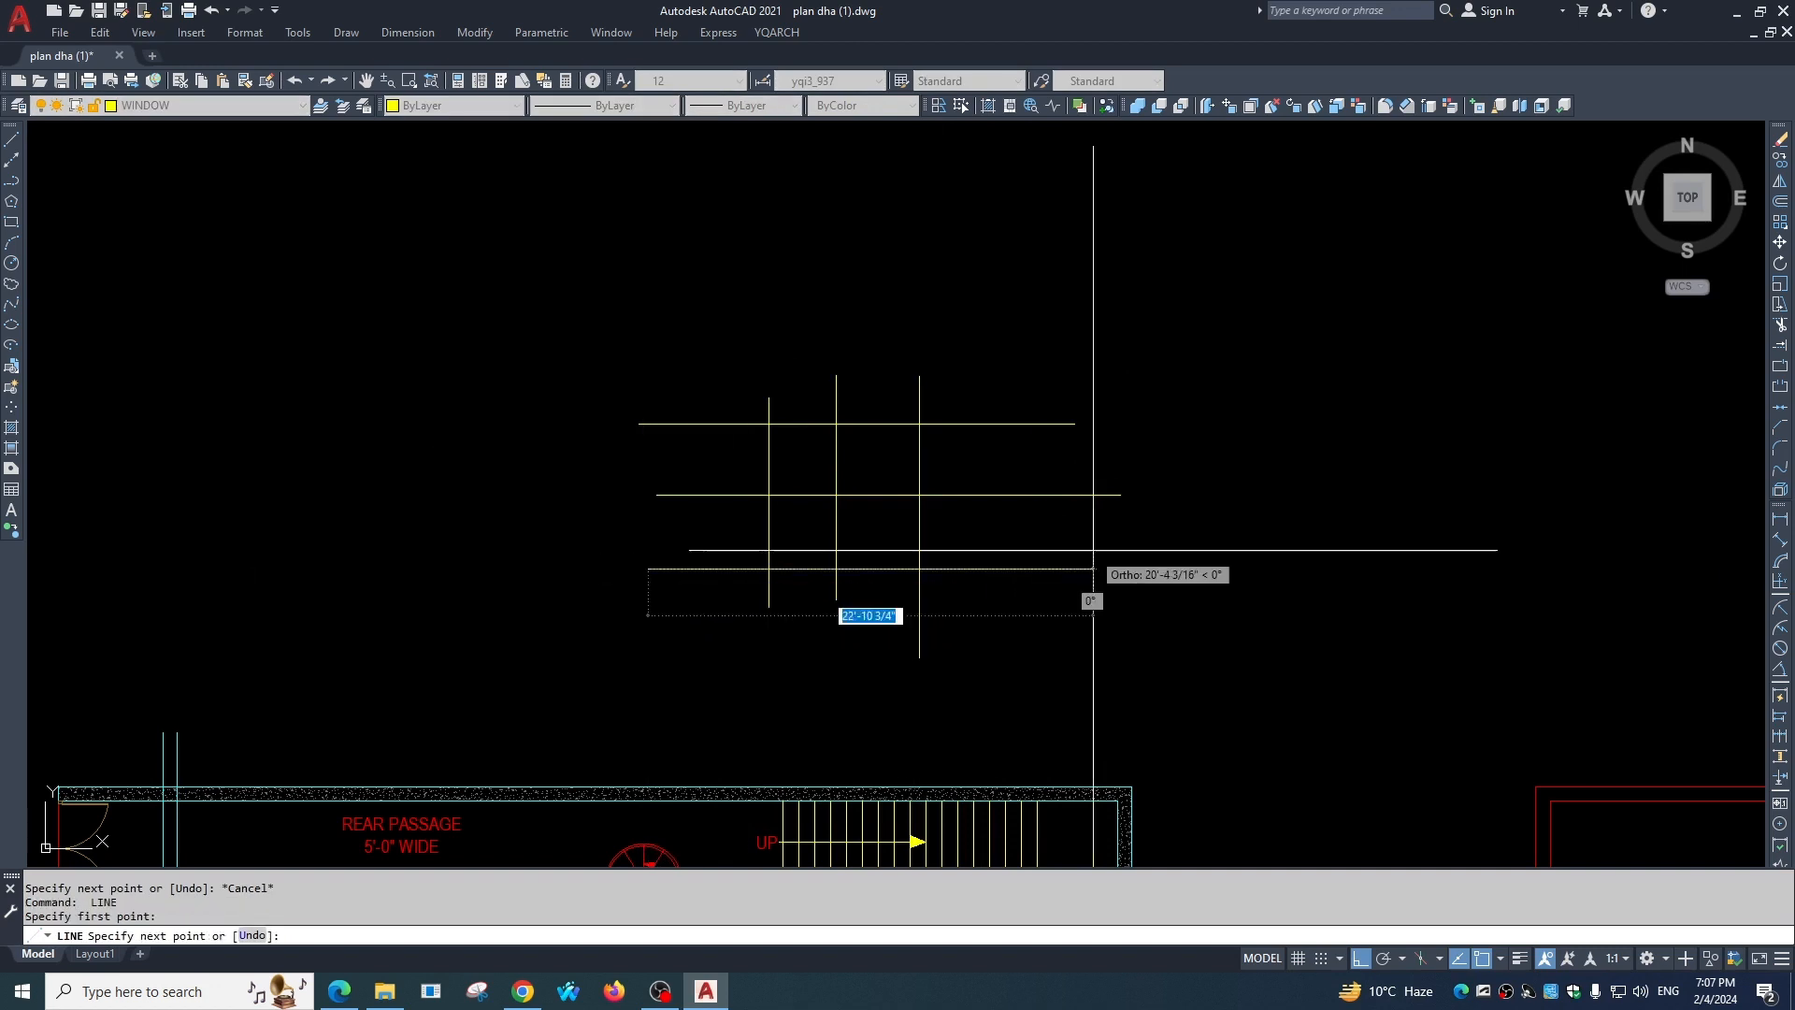
left_click(1102, 551)
key("Escape")
scroll(657, 460, "up", 2)
key("Escape")
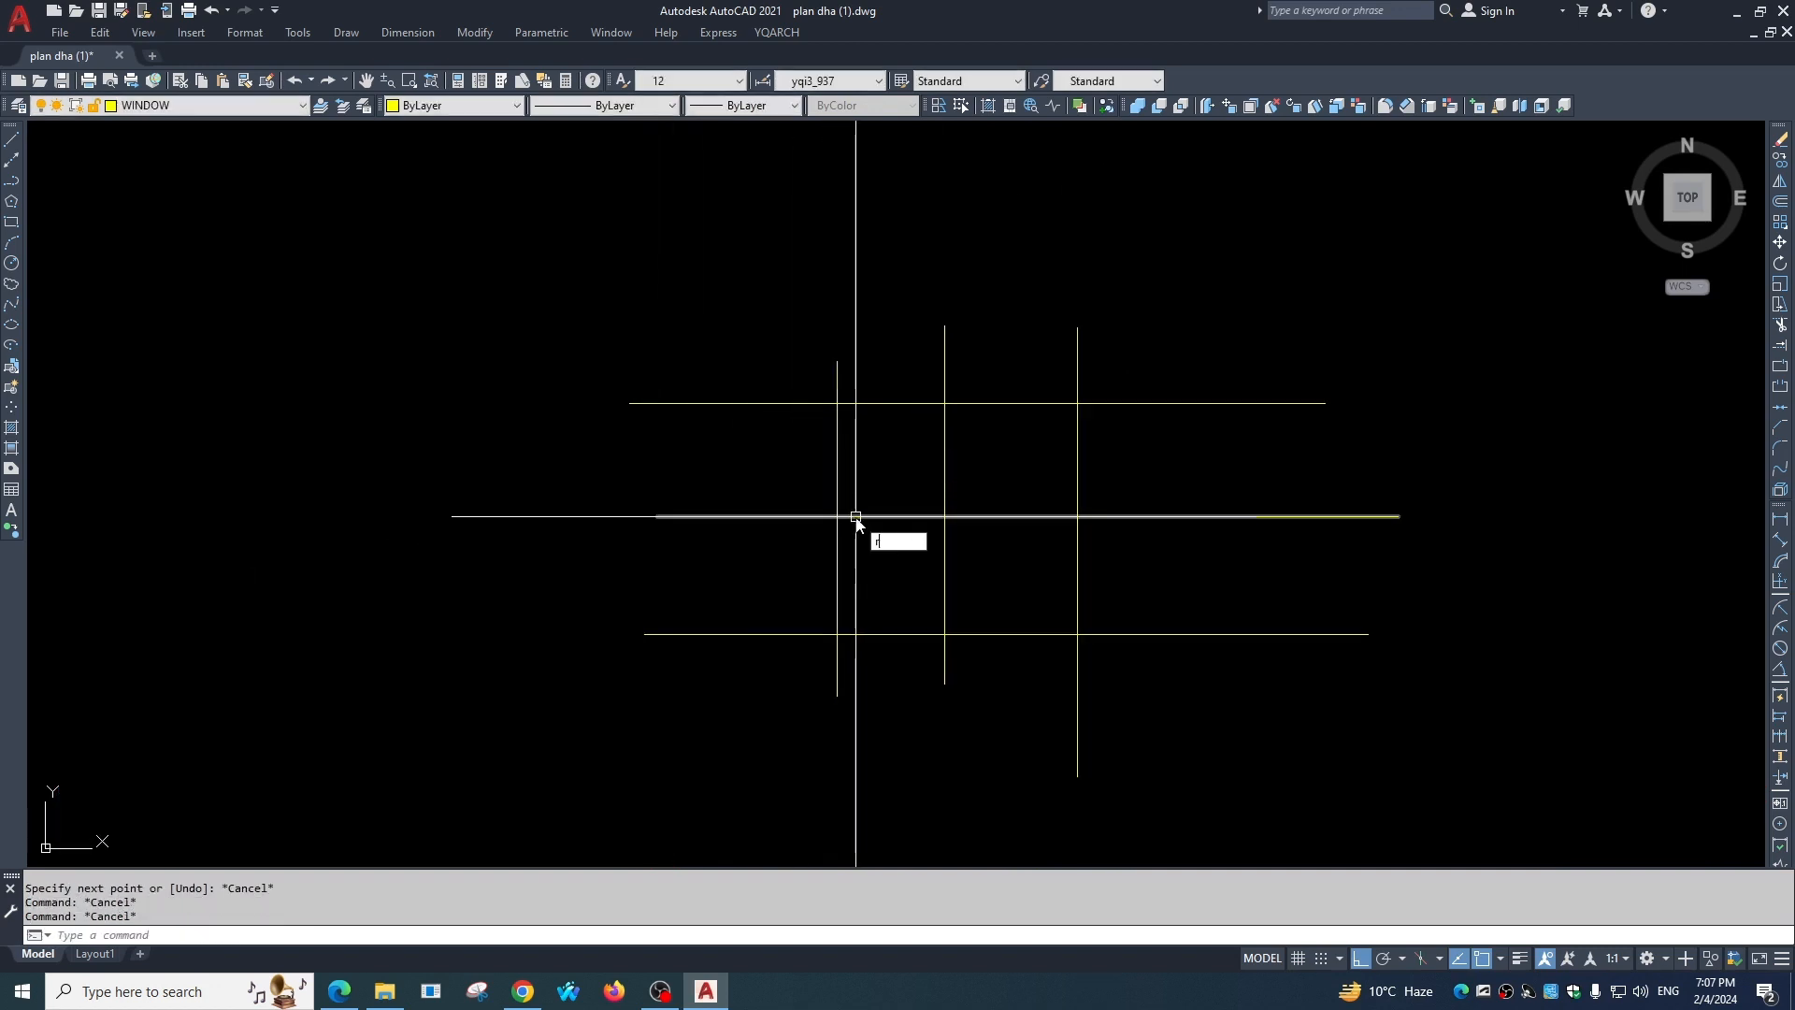
Draw a rectangle around the grid intersections as a trimming boundary for the axis lines.
type("rec")
key("Return")
left_click(787, 369)
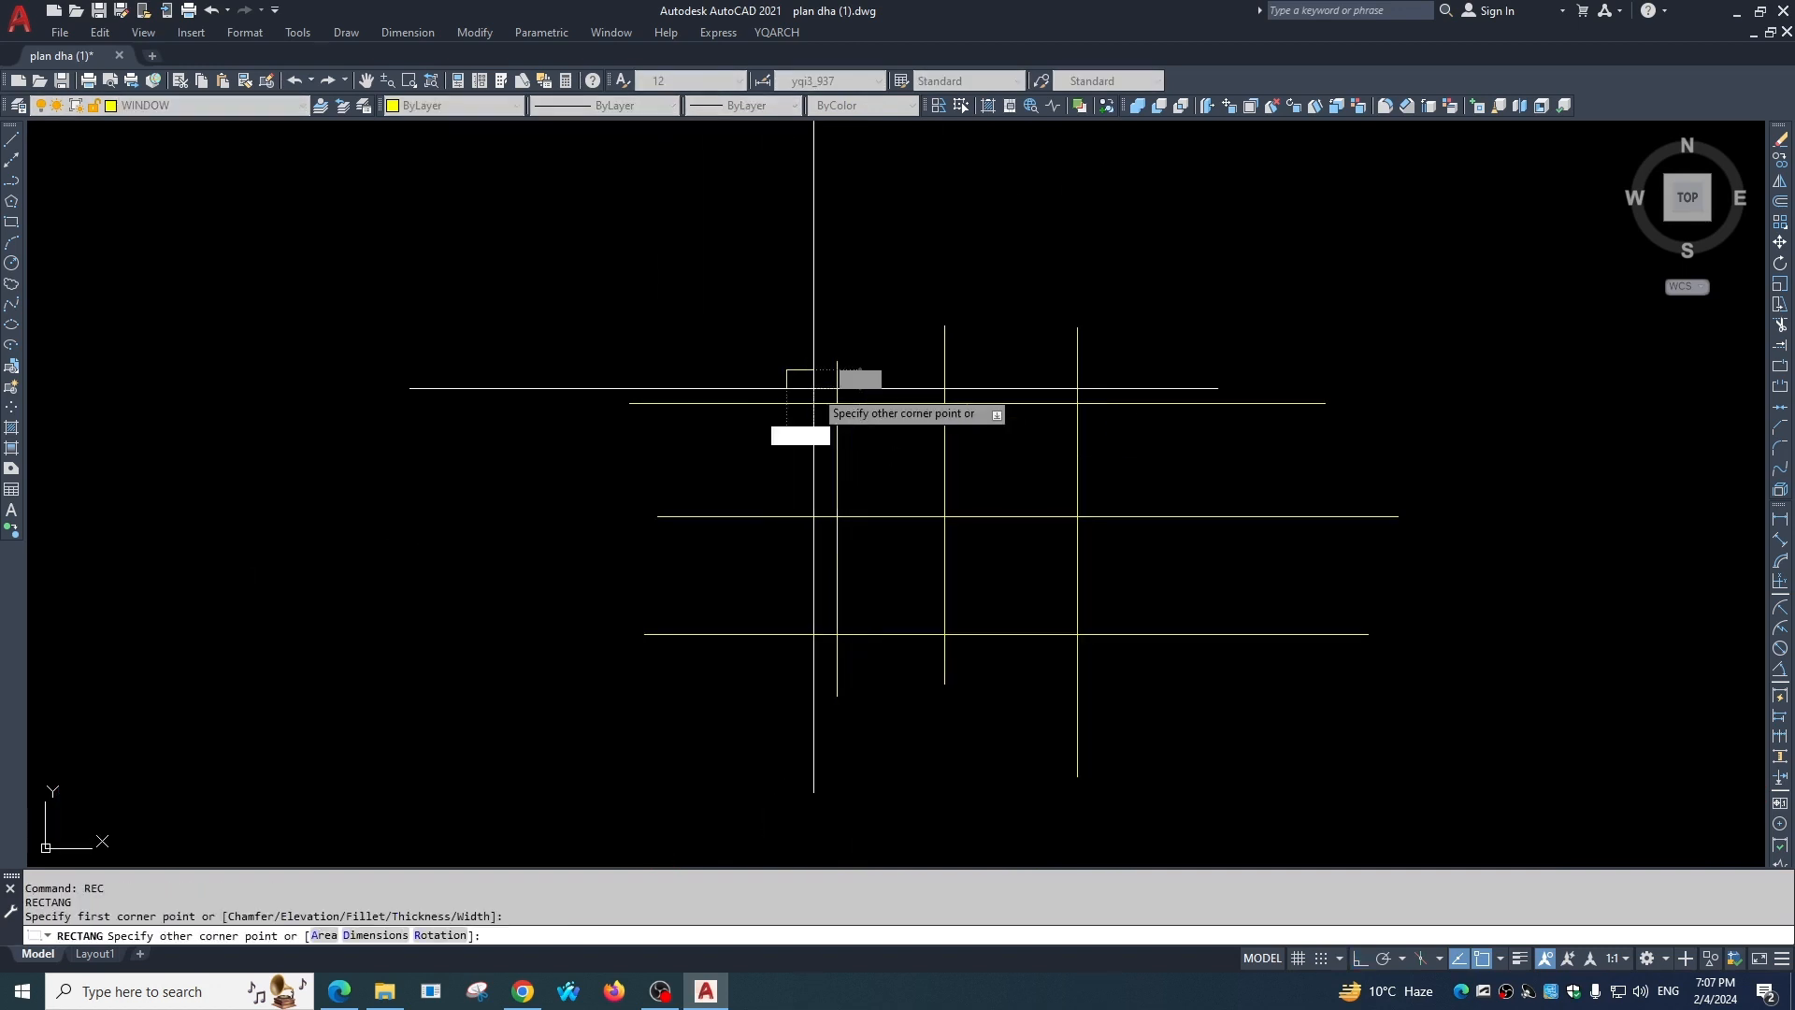
left_click(1109, 646)
Trim the axis line ends that extend beyond the rectangle's upper and left edges.
type("tr")
key("Return")
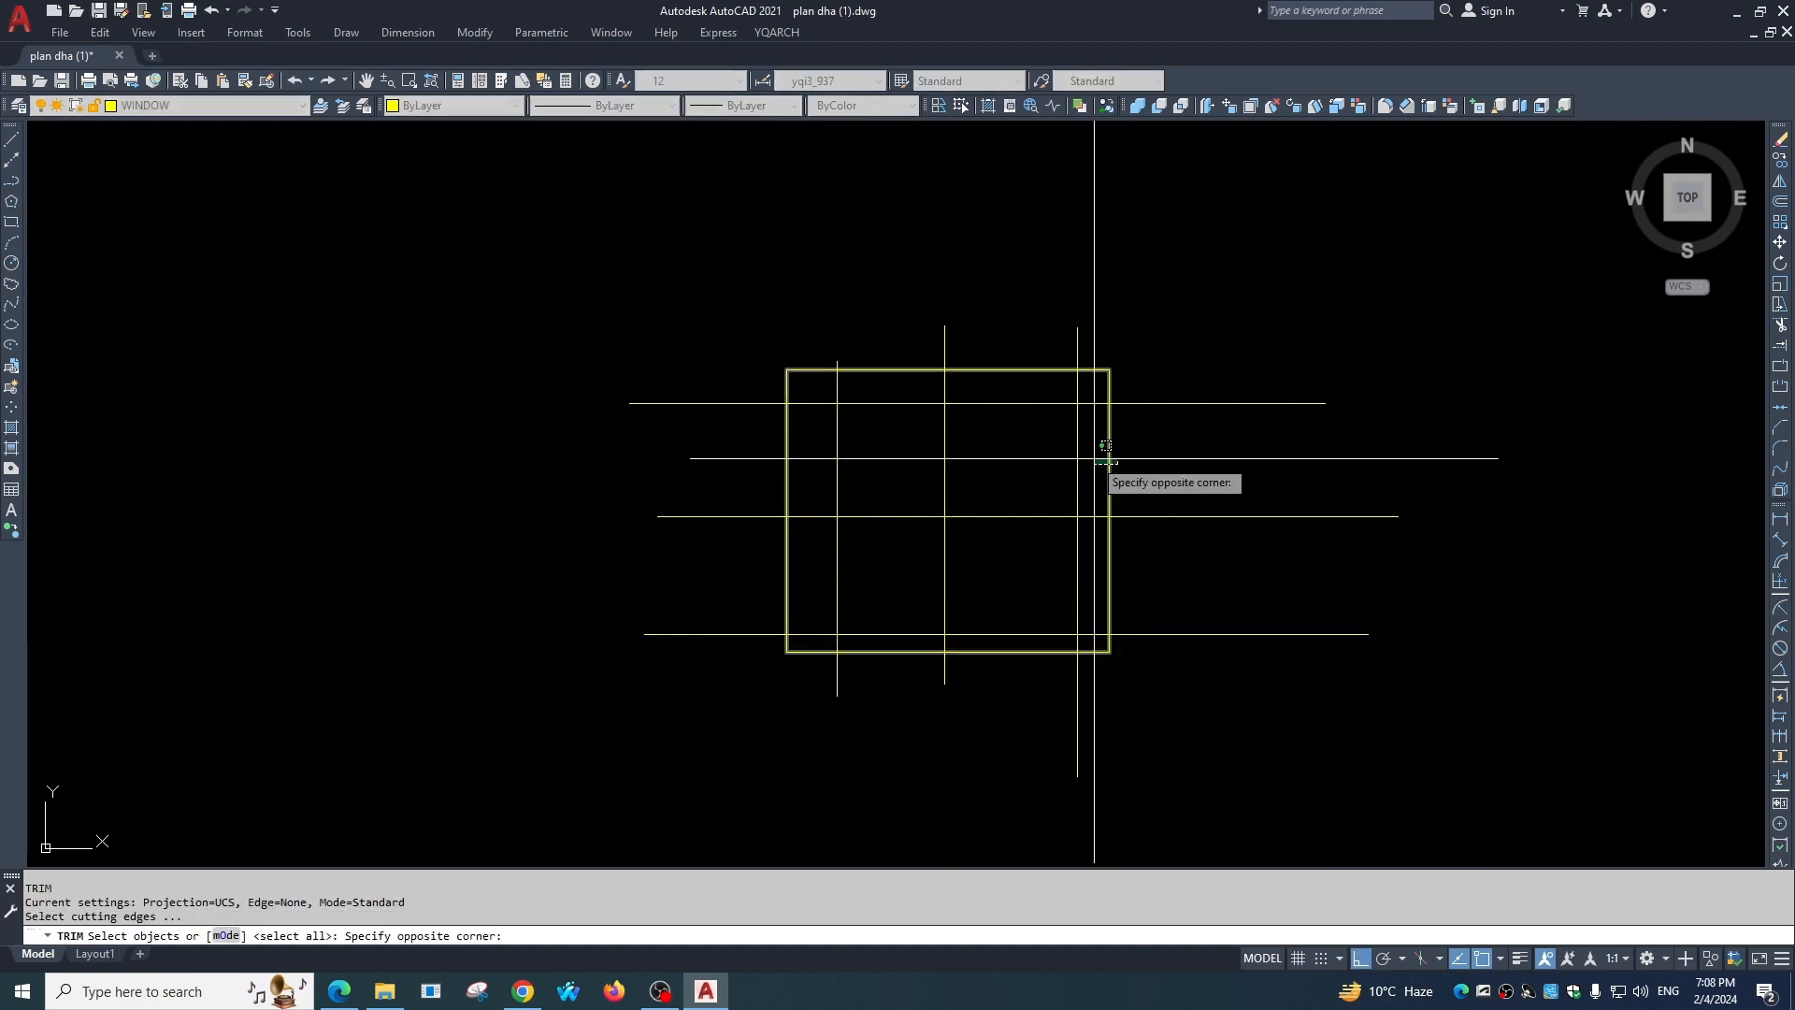
left_click(1122, 327)
left_click(731, 366)
left_click(738, 316)
left_click(651, 727)
key("Escape")
key("Escape")
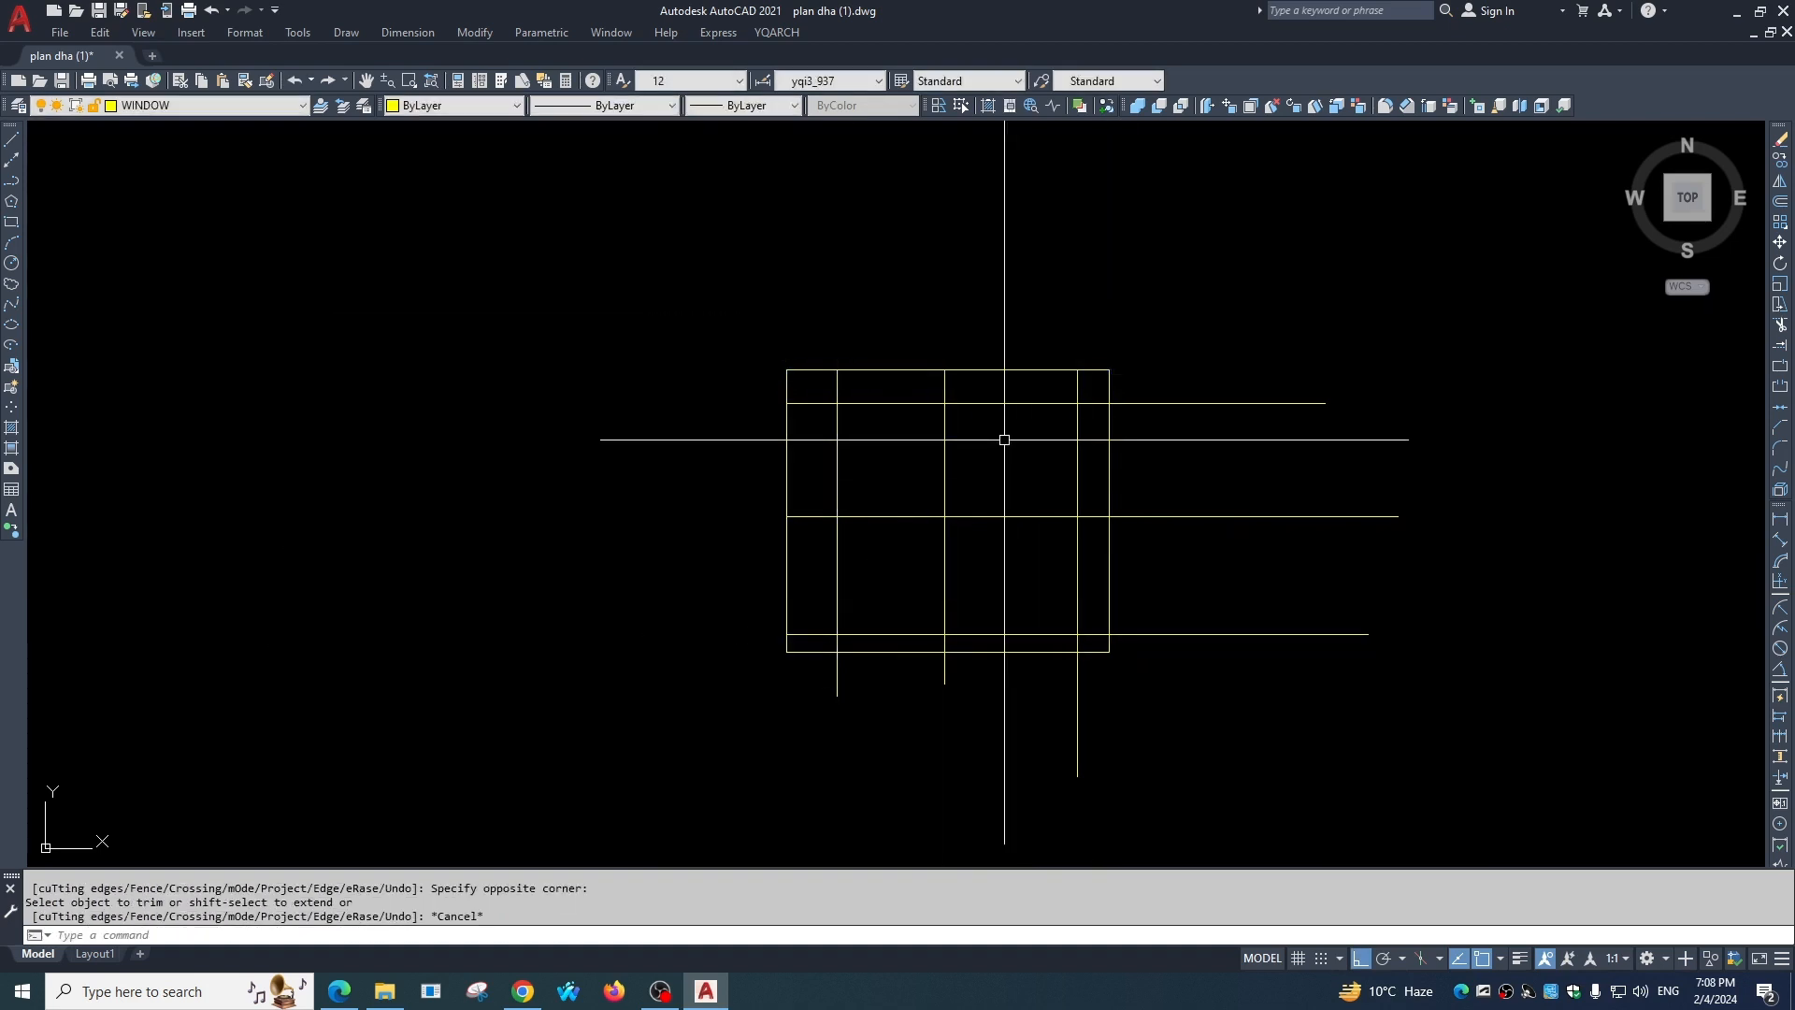
Erase the boundary rectangle, keeping only the grid lines.
left_click(809, 369)
type("e")
key("Return")
key("Escape")
scroll(850, 445, "up", 4)
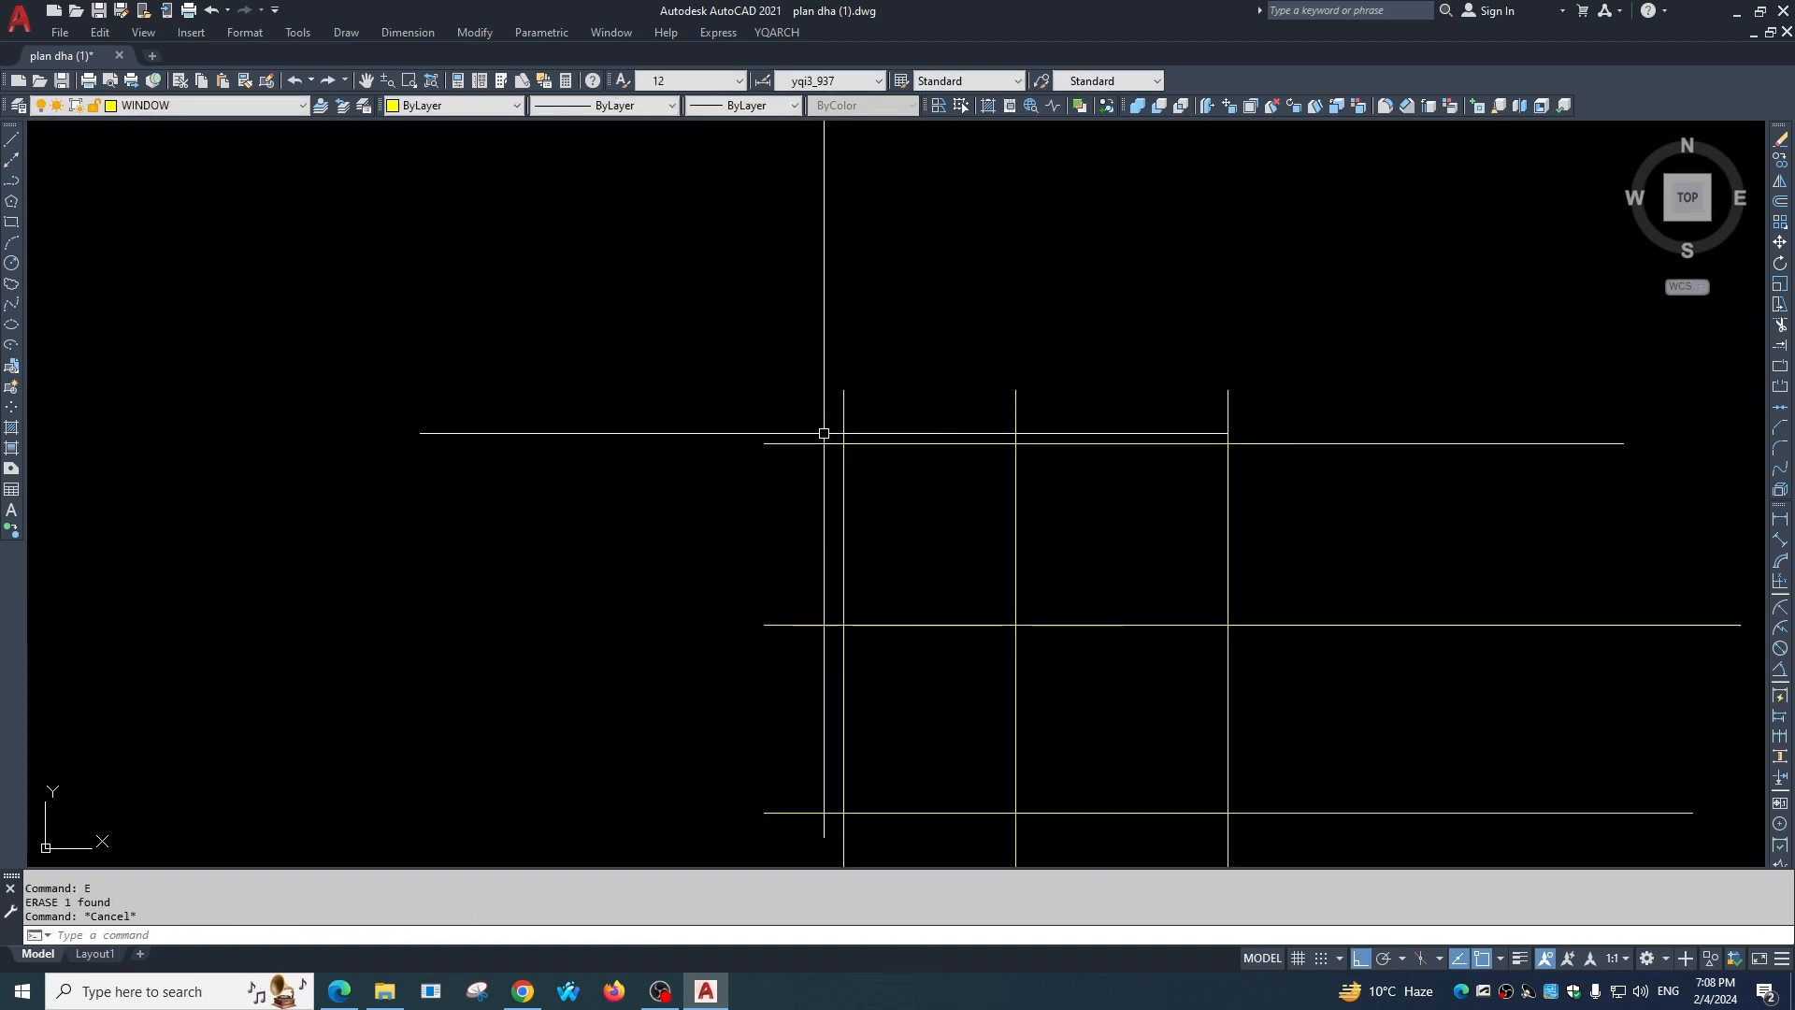
scroll(879, 411, "down", 4)
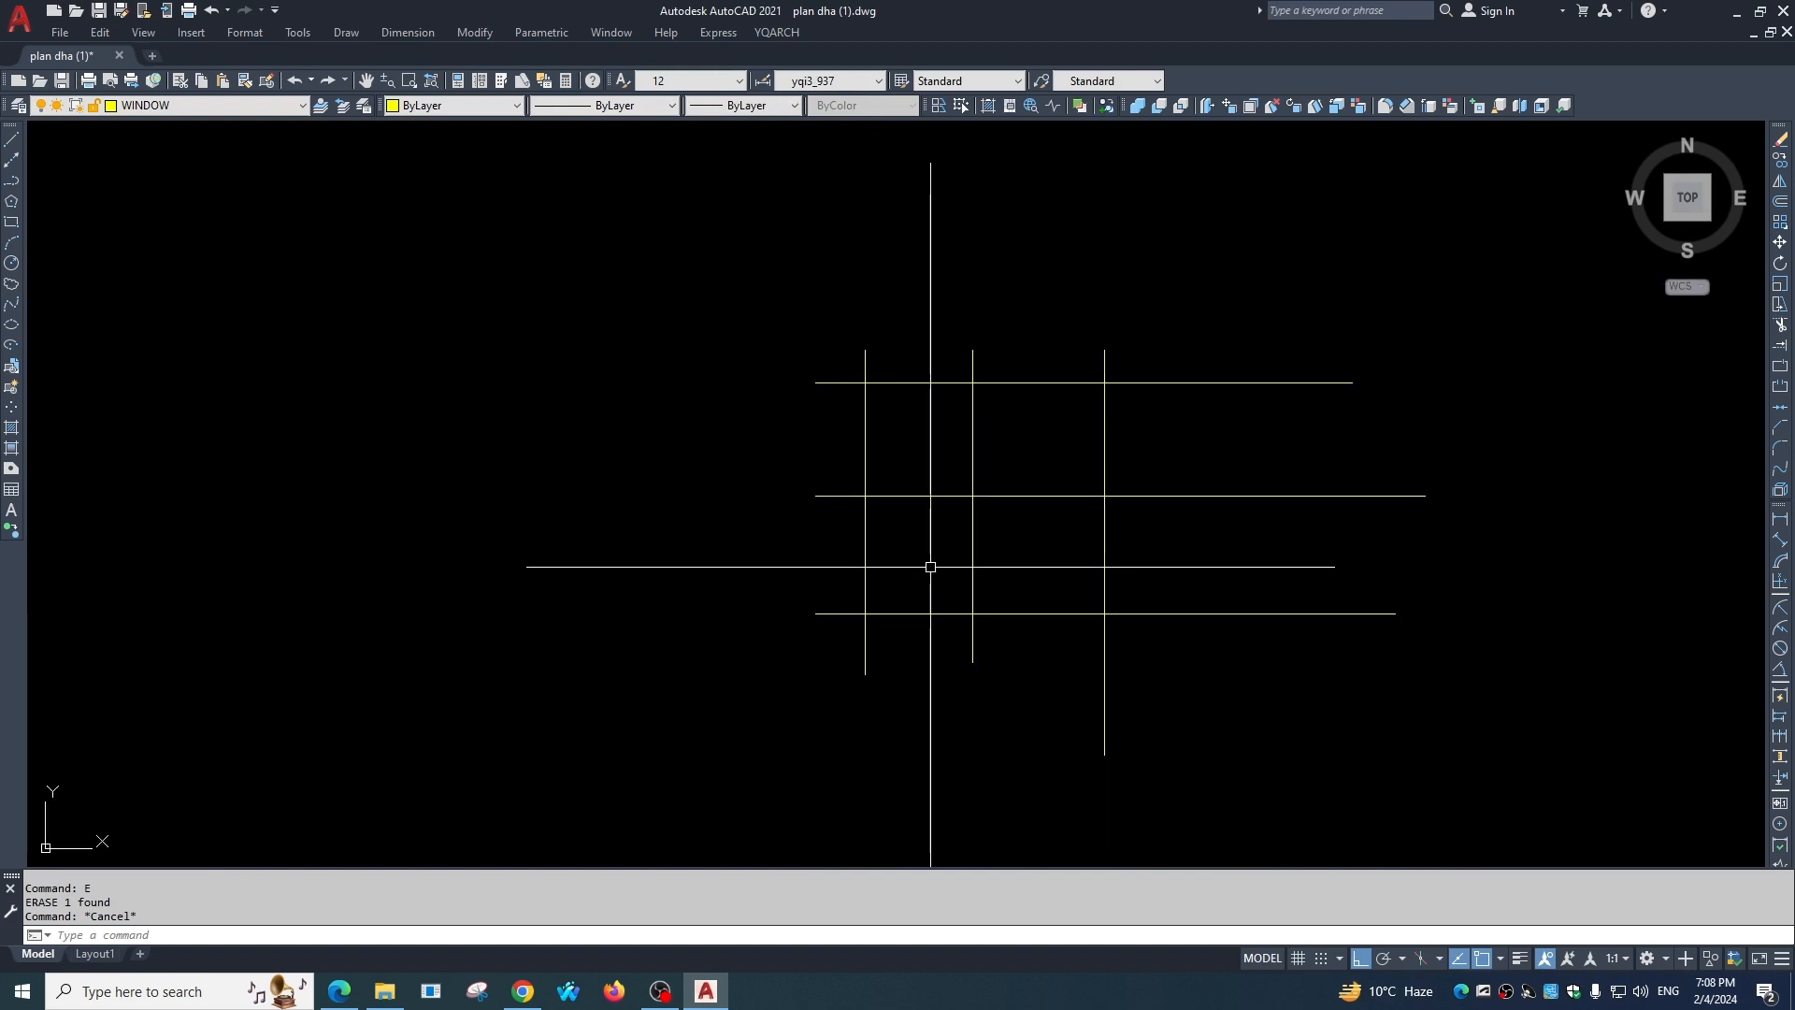
Draw a circle of about 2 5/8" radius centred on the left end of the lowest horizontal grid line.
type("c")
key("Return")
scroll(810, 603, "up", 3)
left_click(802, 603)
scroll(812, 600, "up", 3)
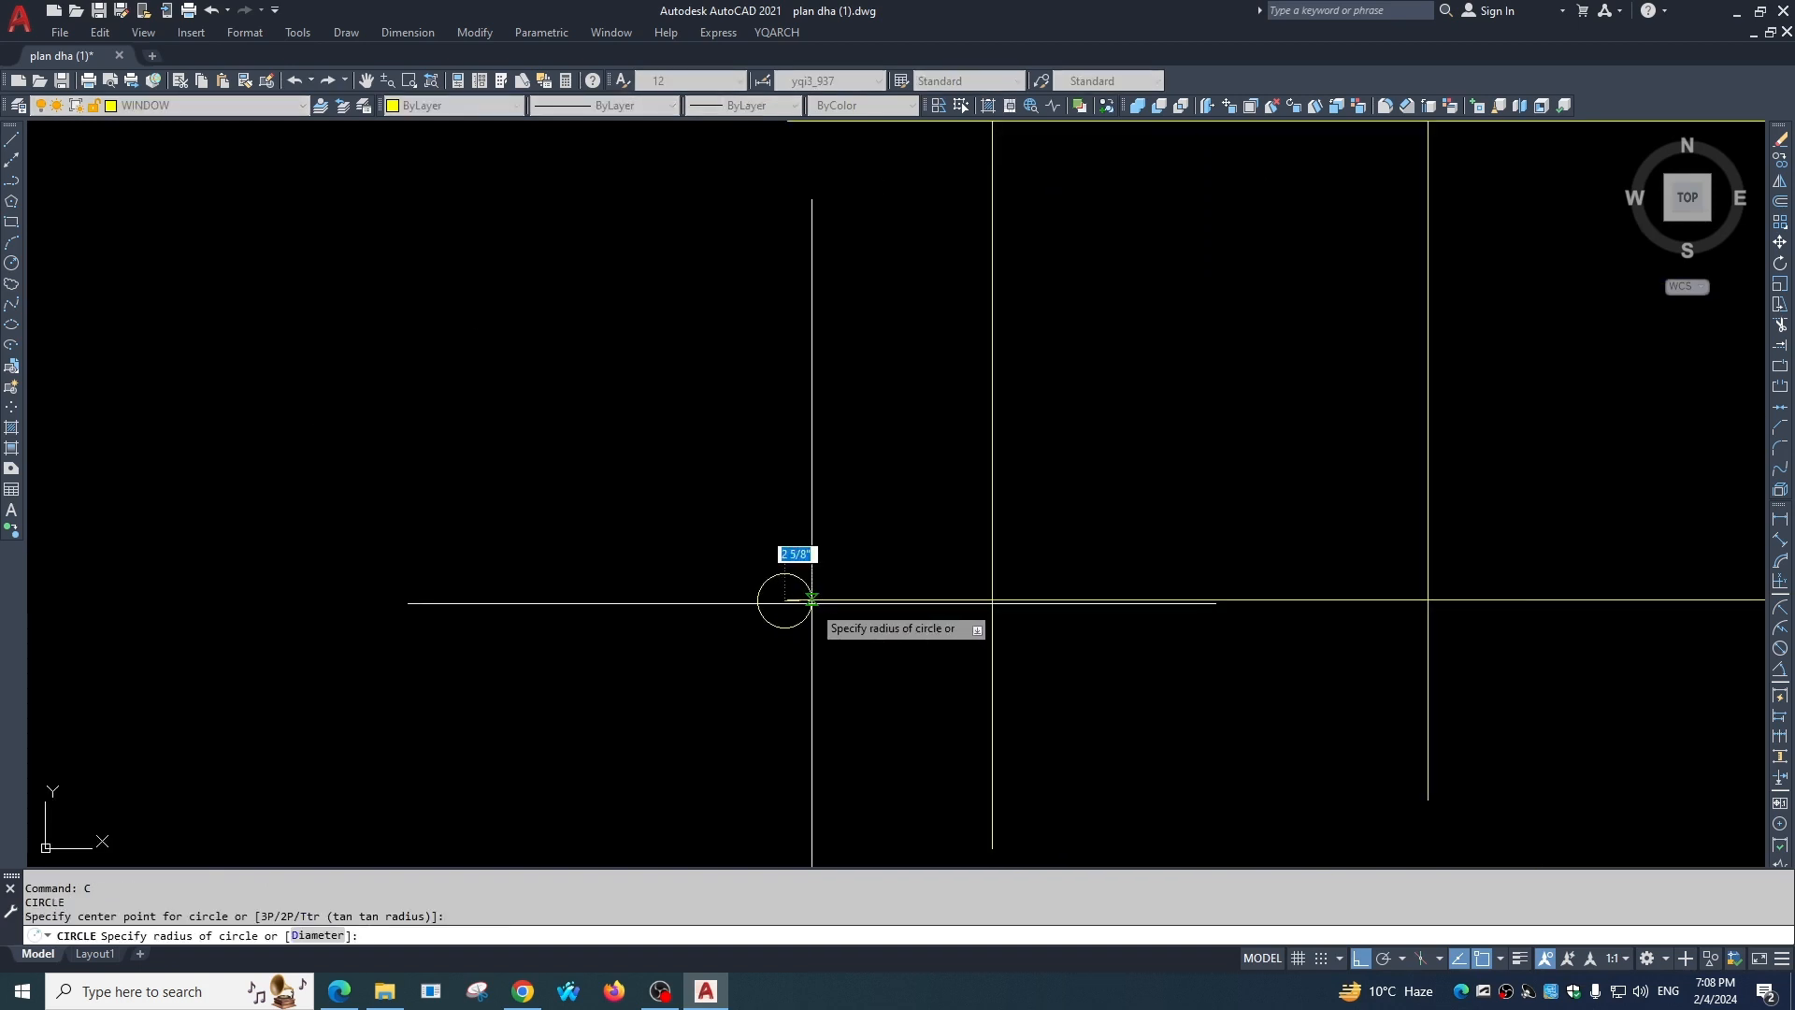
left_click(812, 600)
scroll(804, 598, "up", 3)
scroll(835, 584, "down", 5)
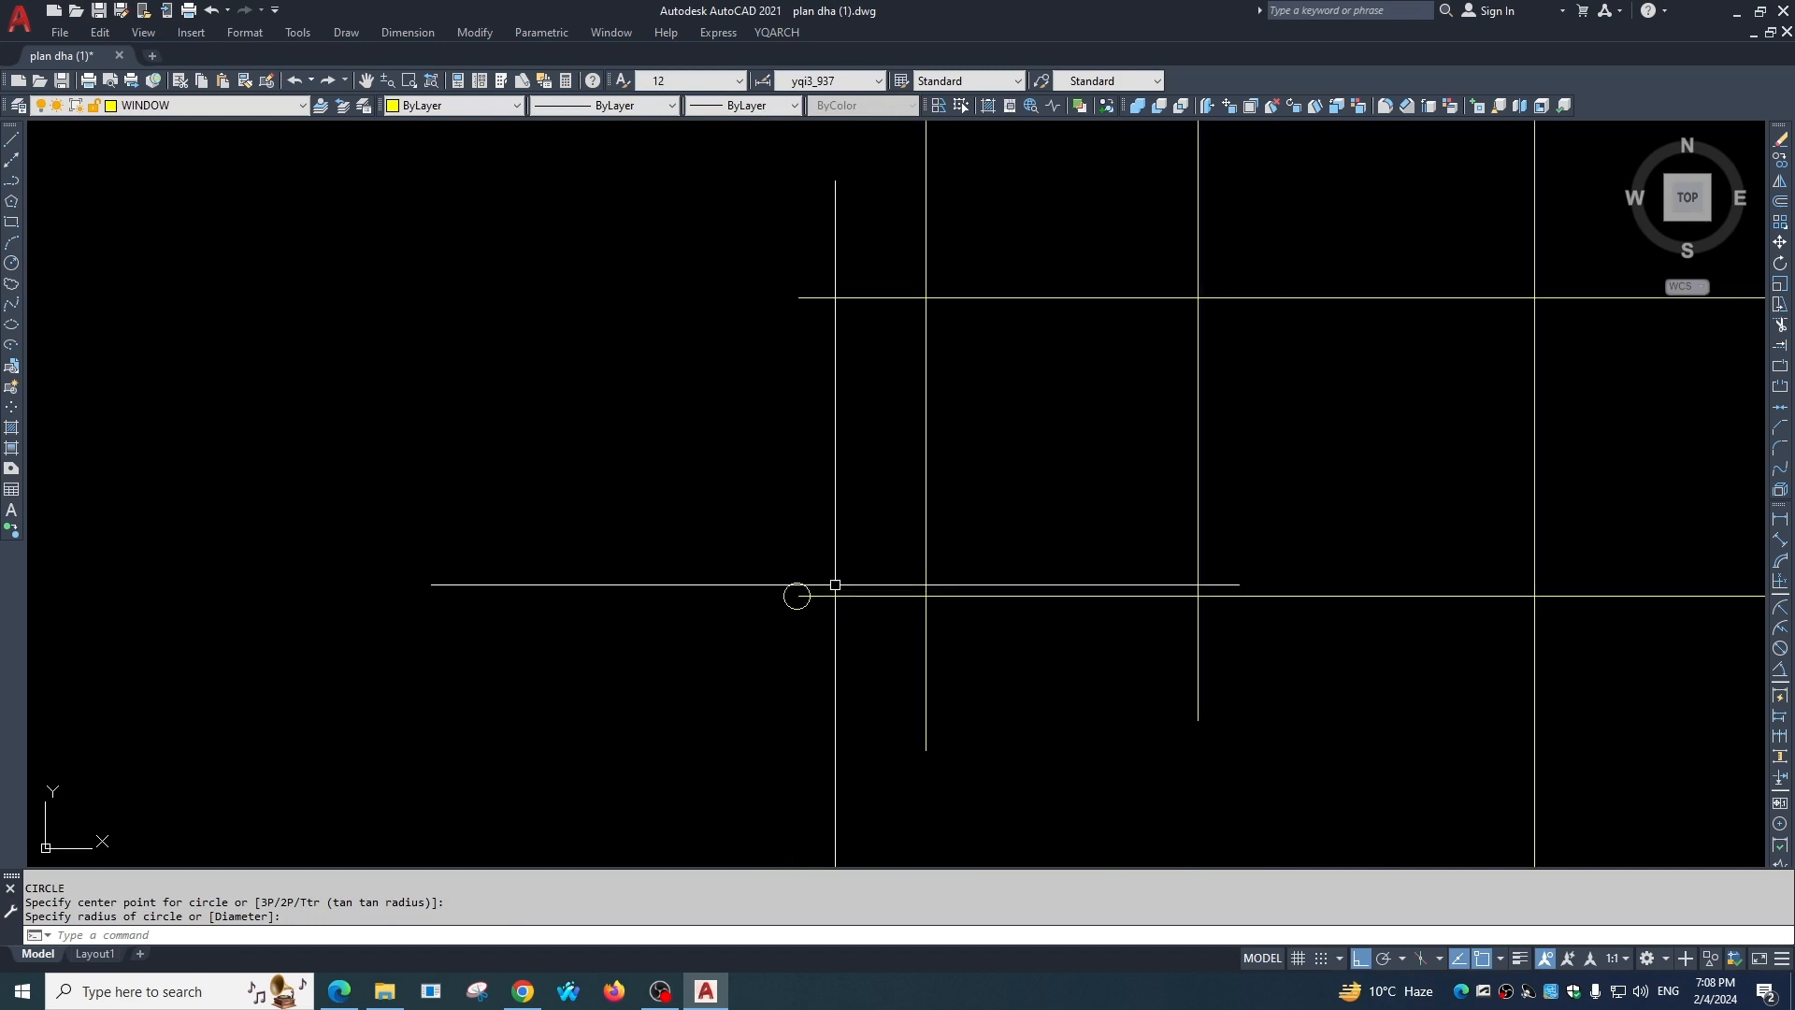
scroll(894, 373, "down", 2)
middle_click_drag(894, 373, 888, 518)
scroll(888, 370, "up", 1)
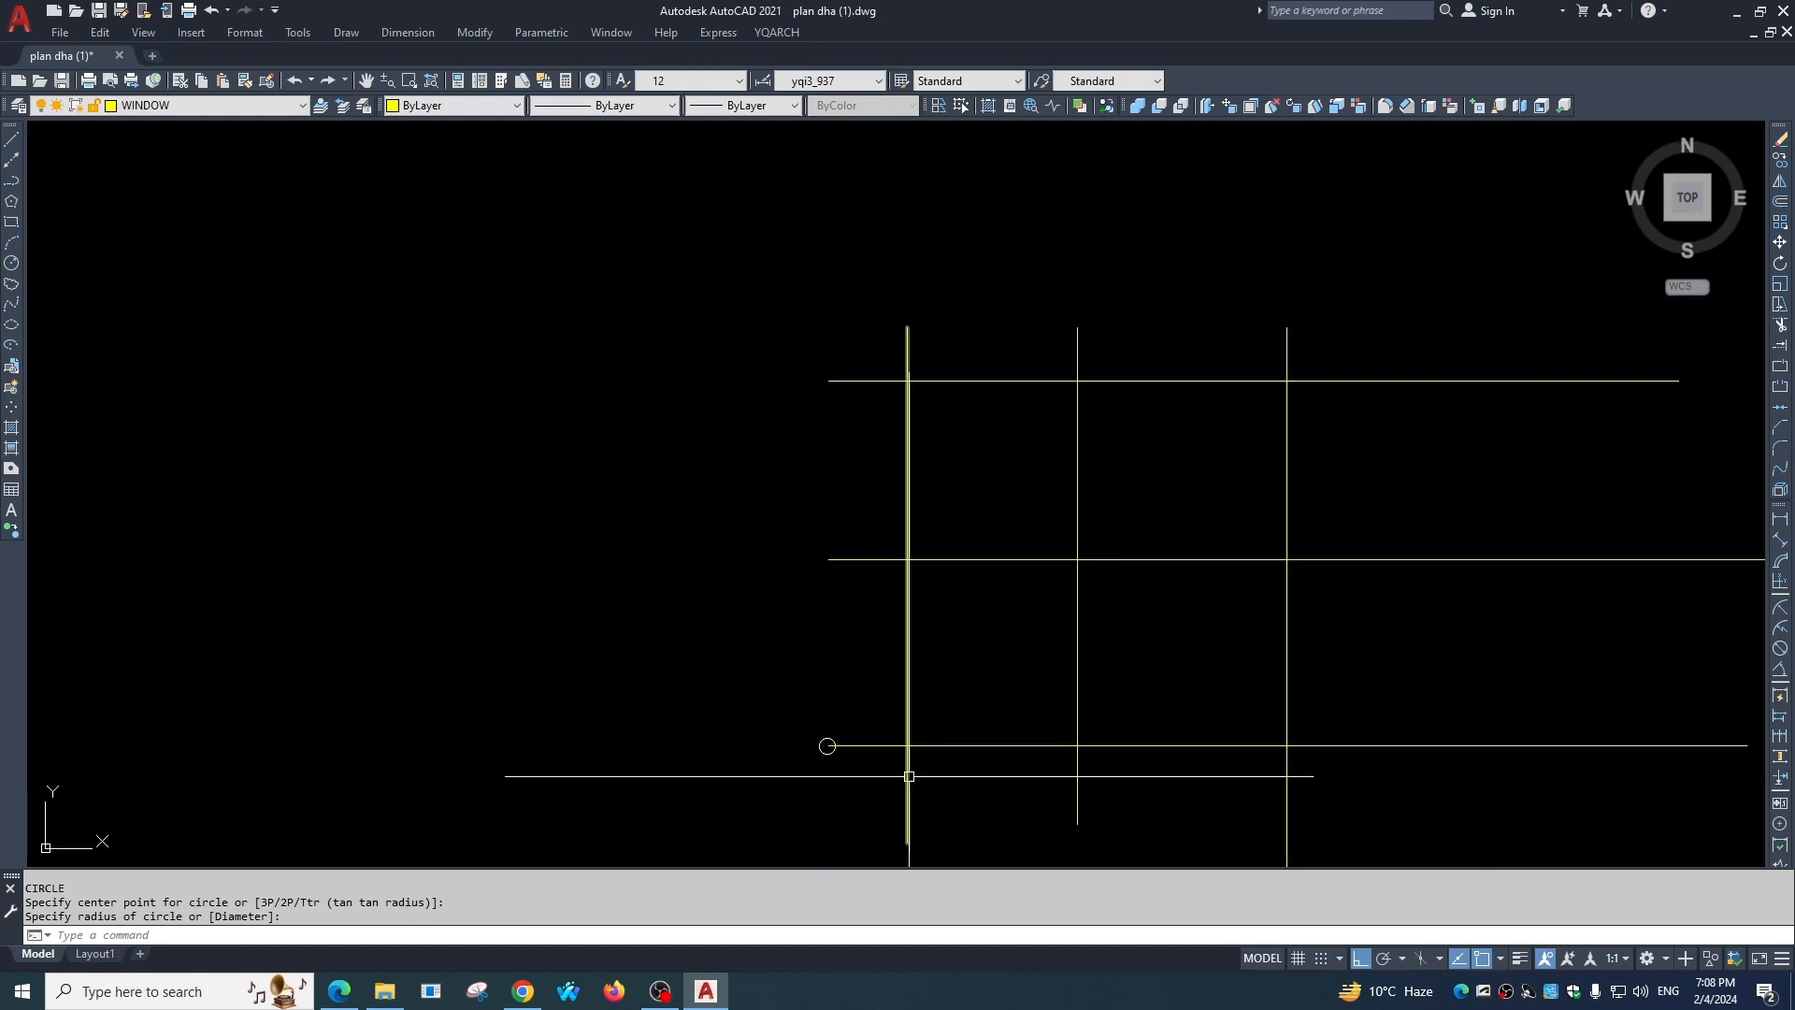
scroll(797, 559, "up", 2)
middle_click_drag(798, 560, 827, 608)
scroll(837, 467, "down", 4)
middle_click_drag(946, 554, 925, 453)
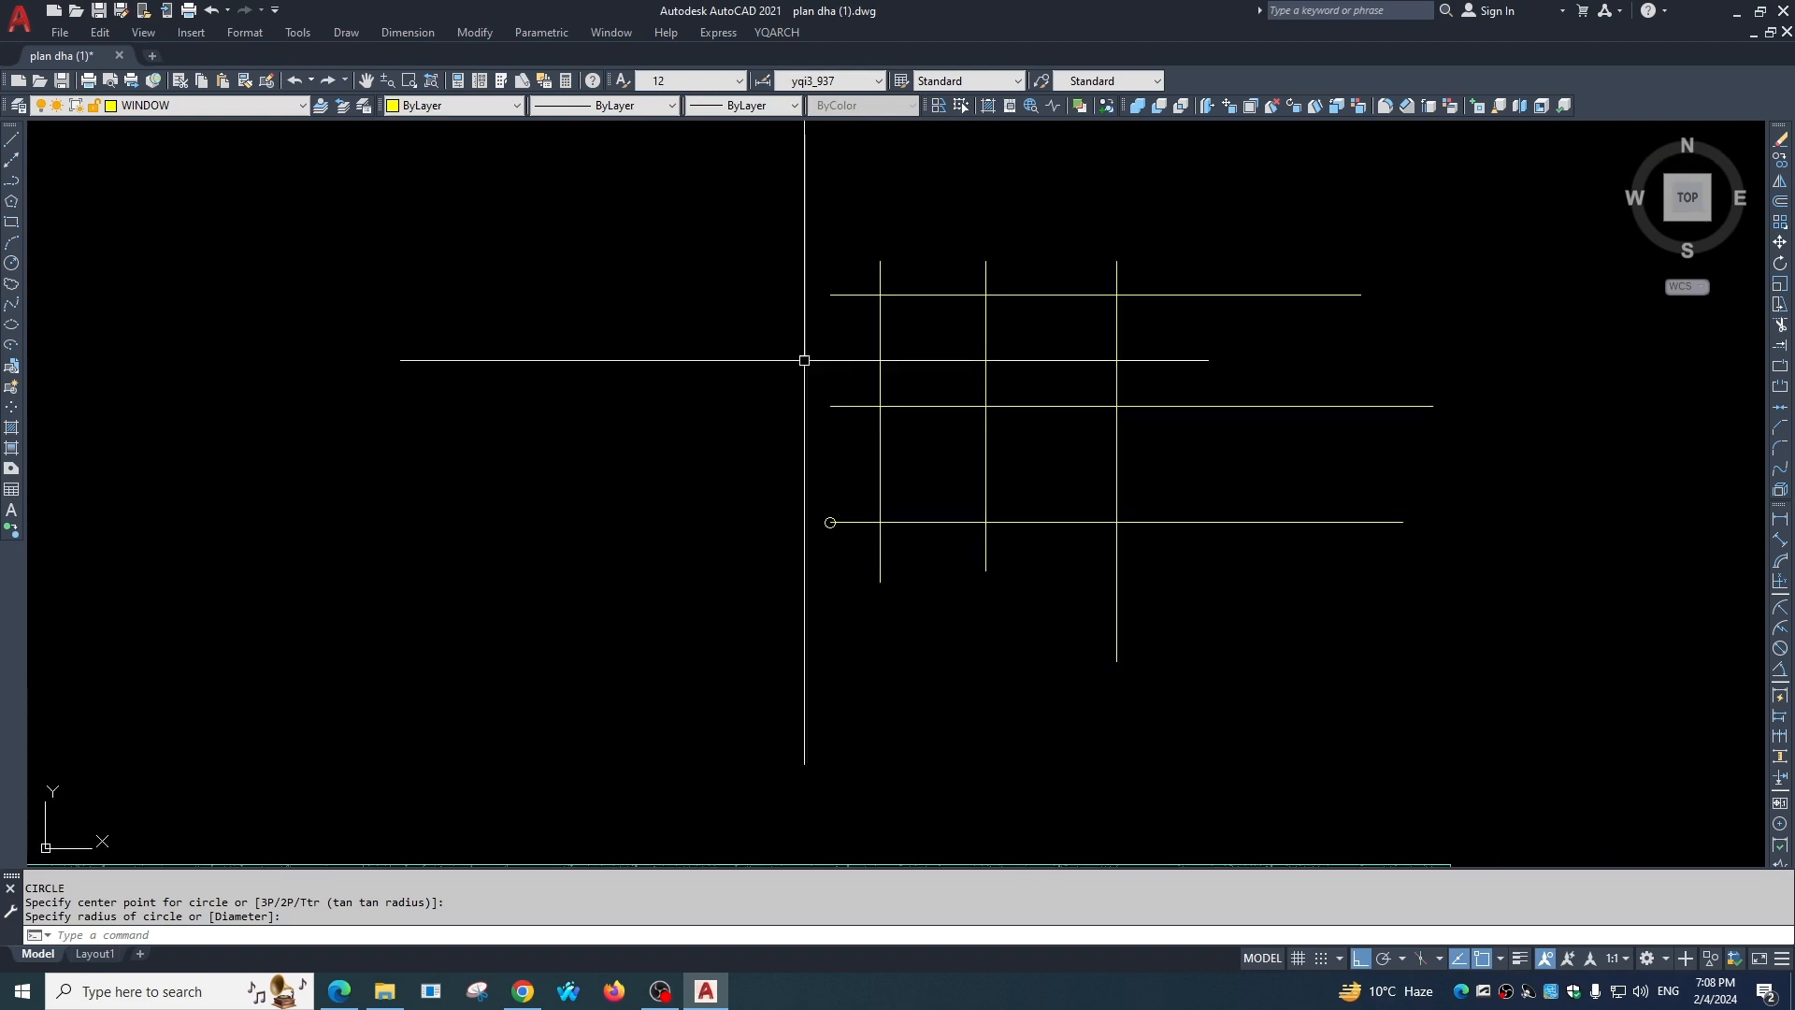
Use YQArch's Draw Axis Symbols to place axis symbol A at the left end of the lowest horizontal line.
left_click(777, 31)
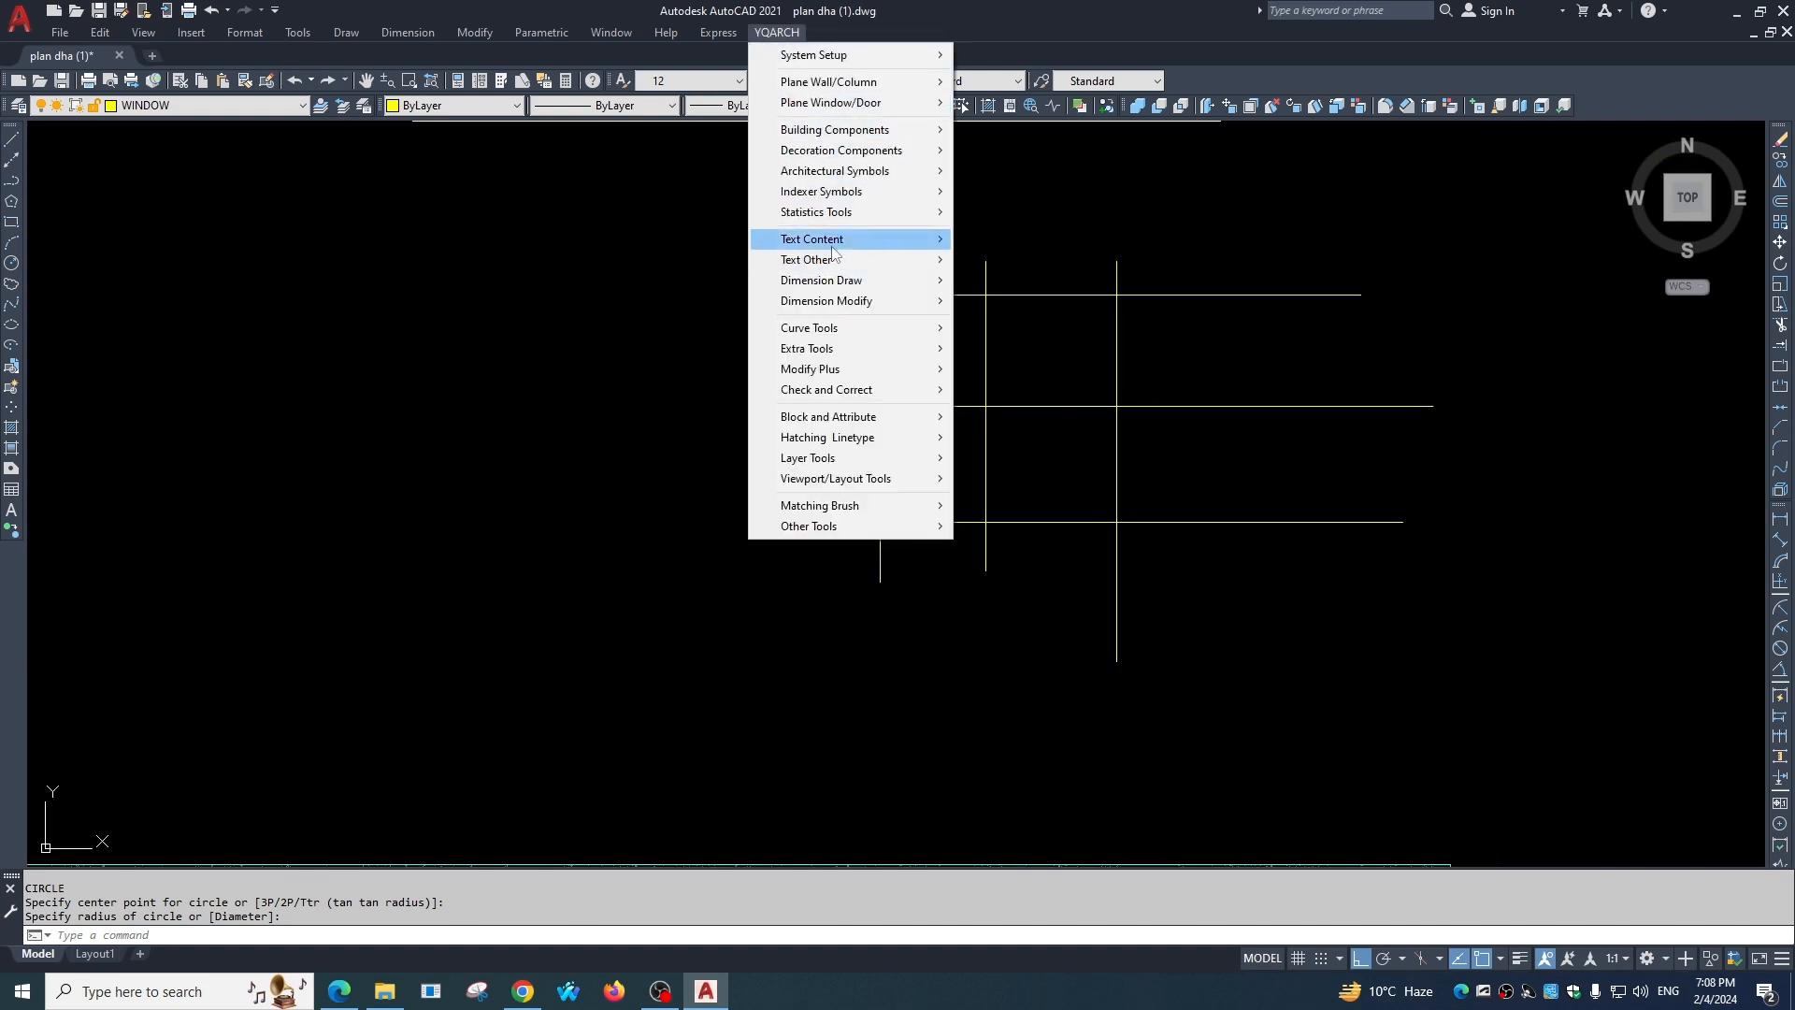
mouse_move(835, 171)
left_click(995, 219)
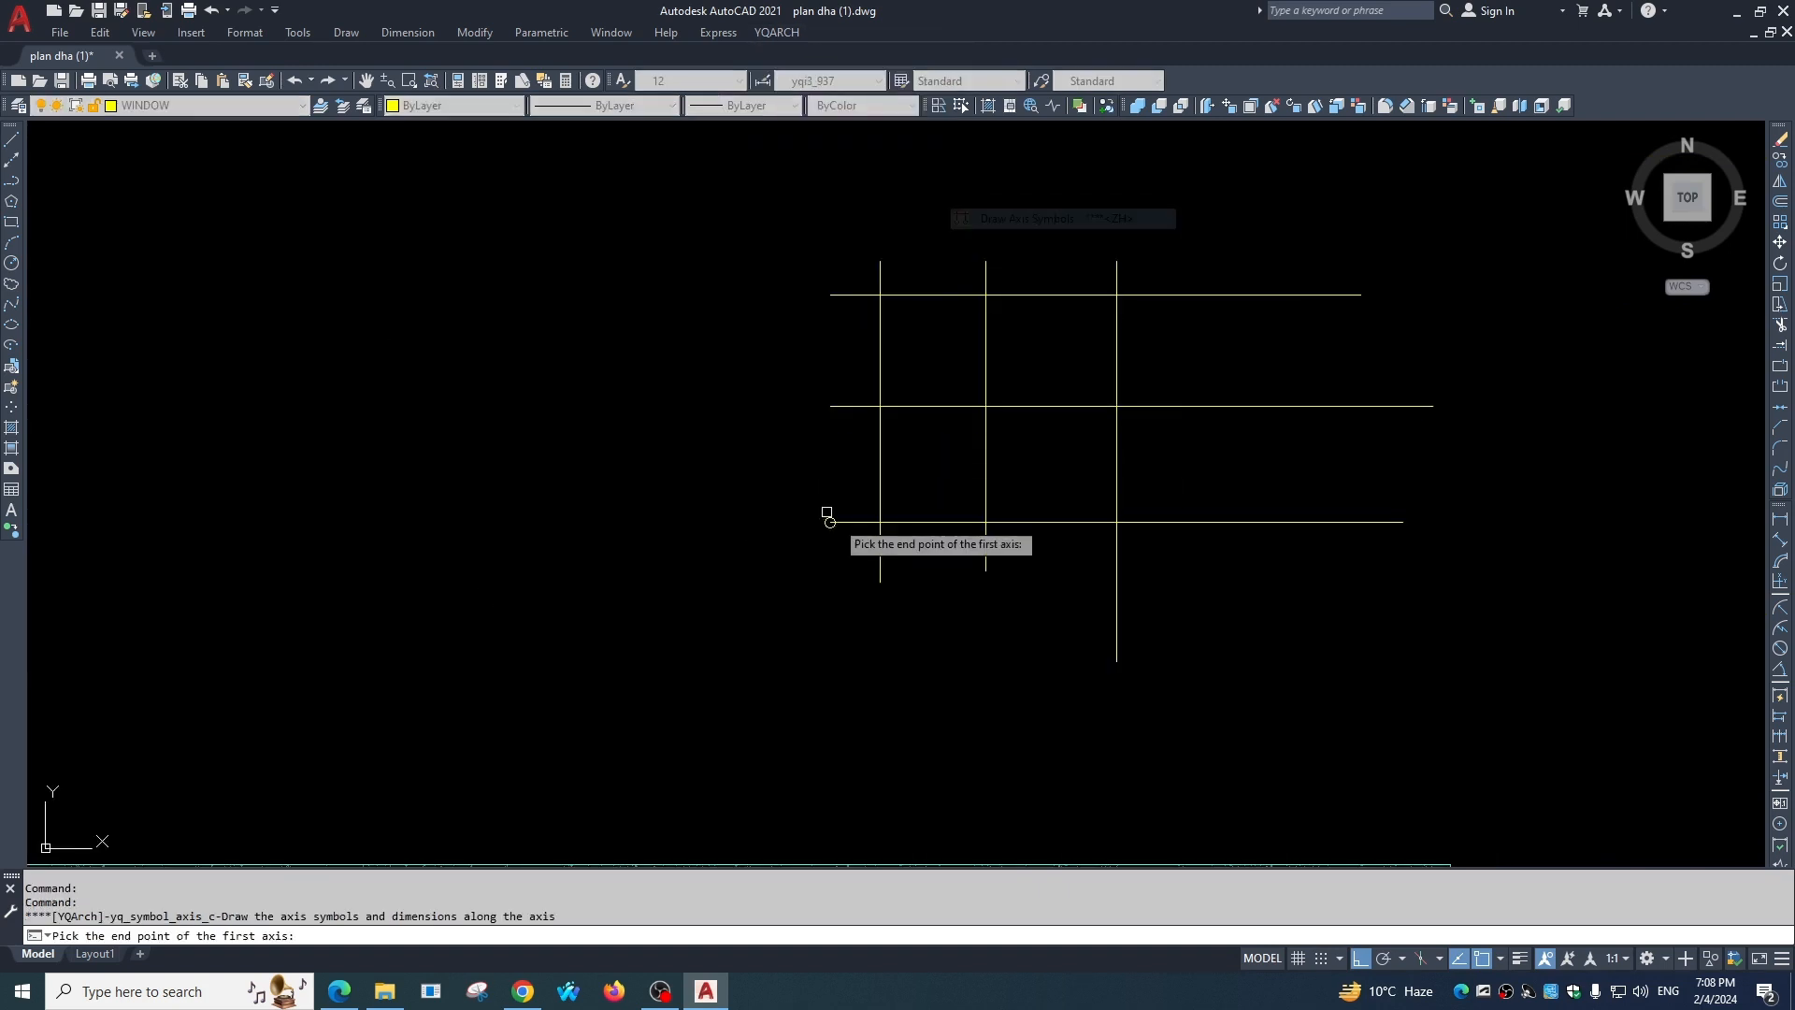
scroll(871, 510, "up", 4)
left_click(803, 540)
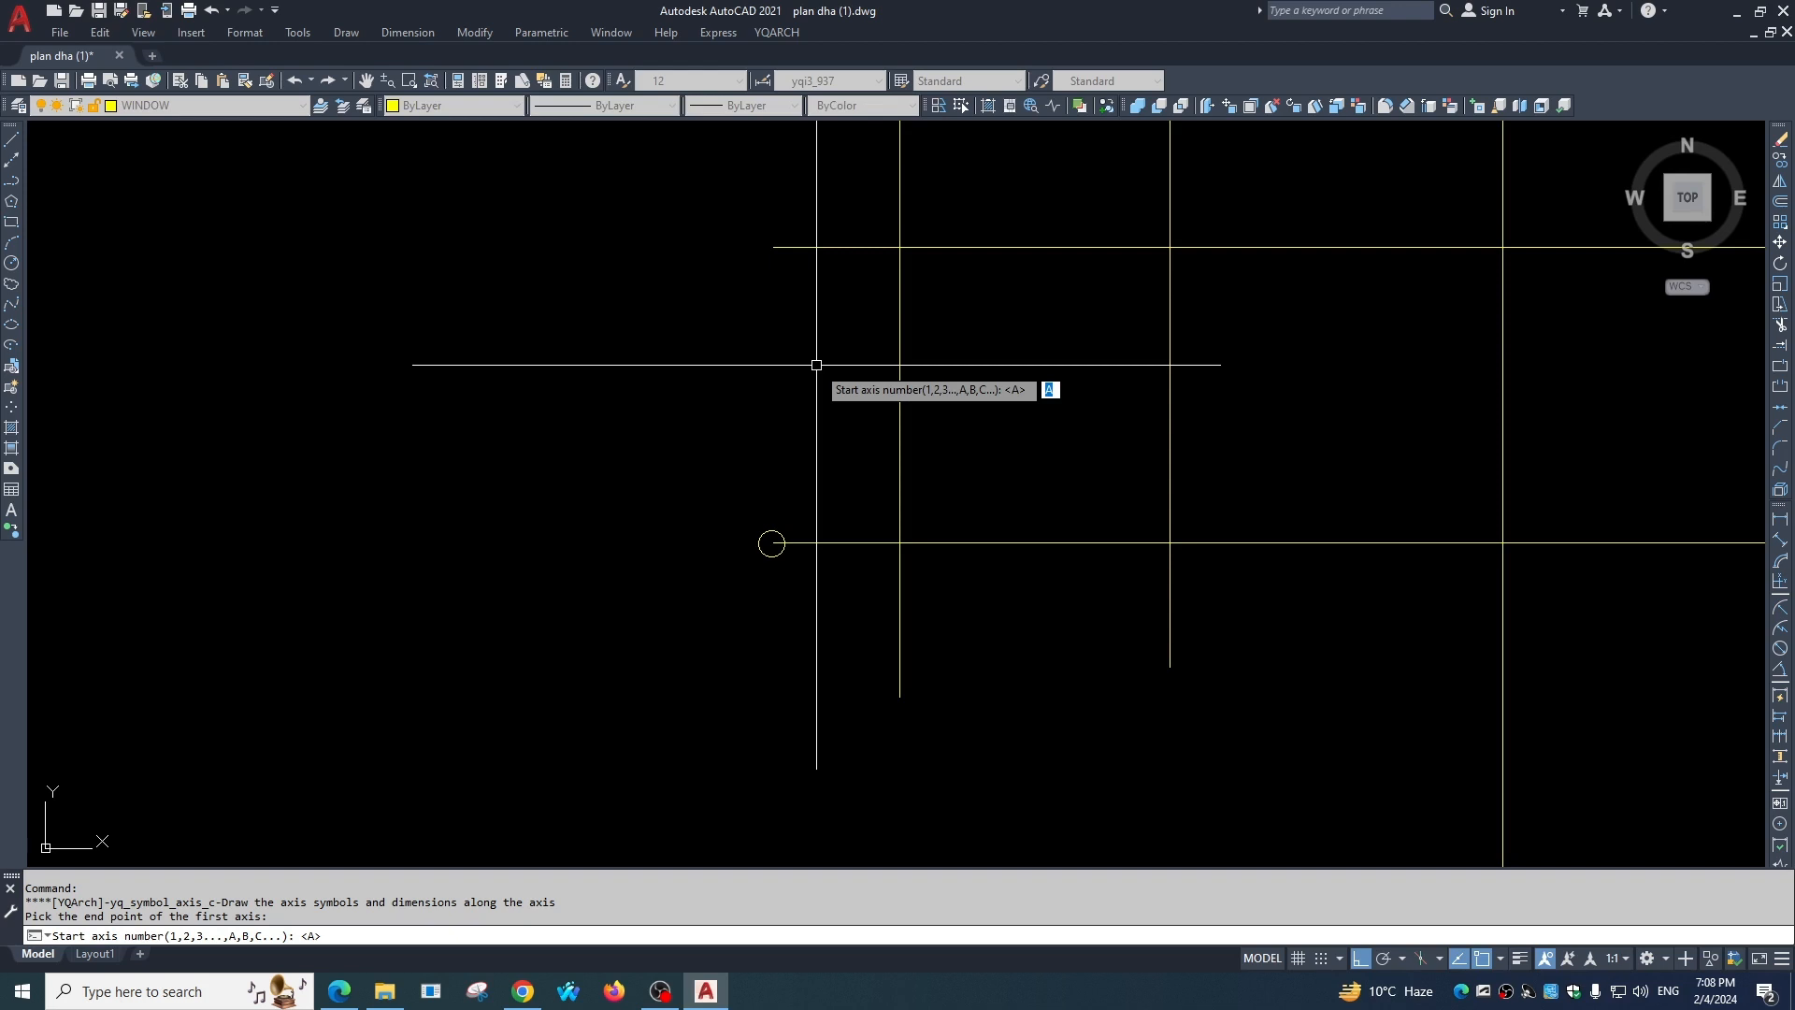
key("Return")
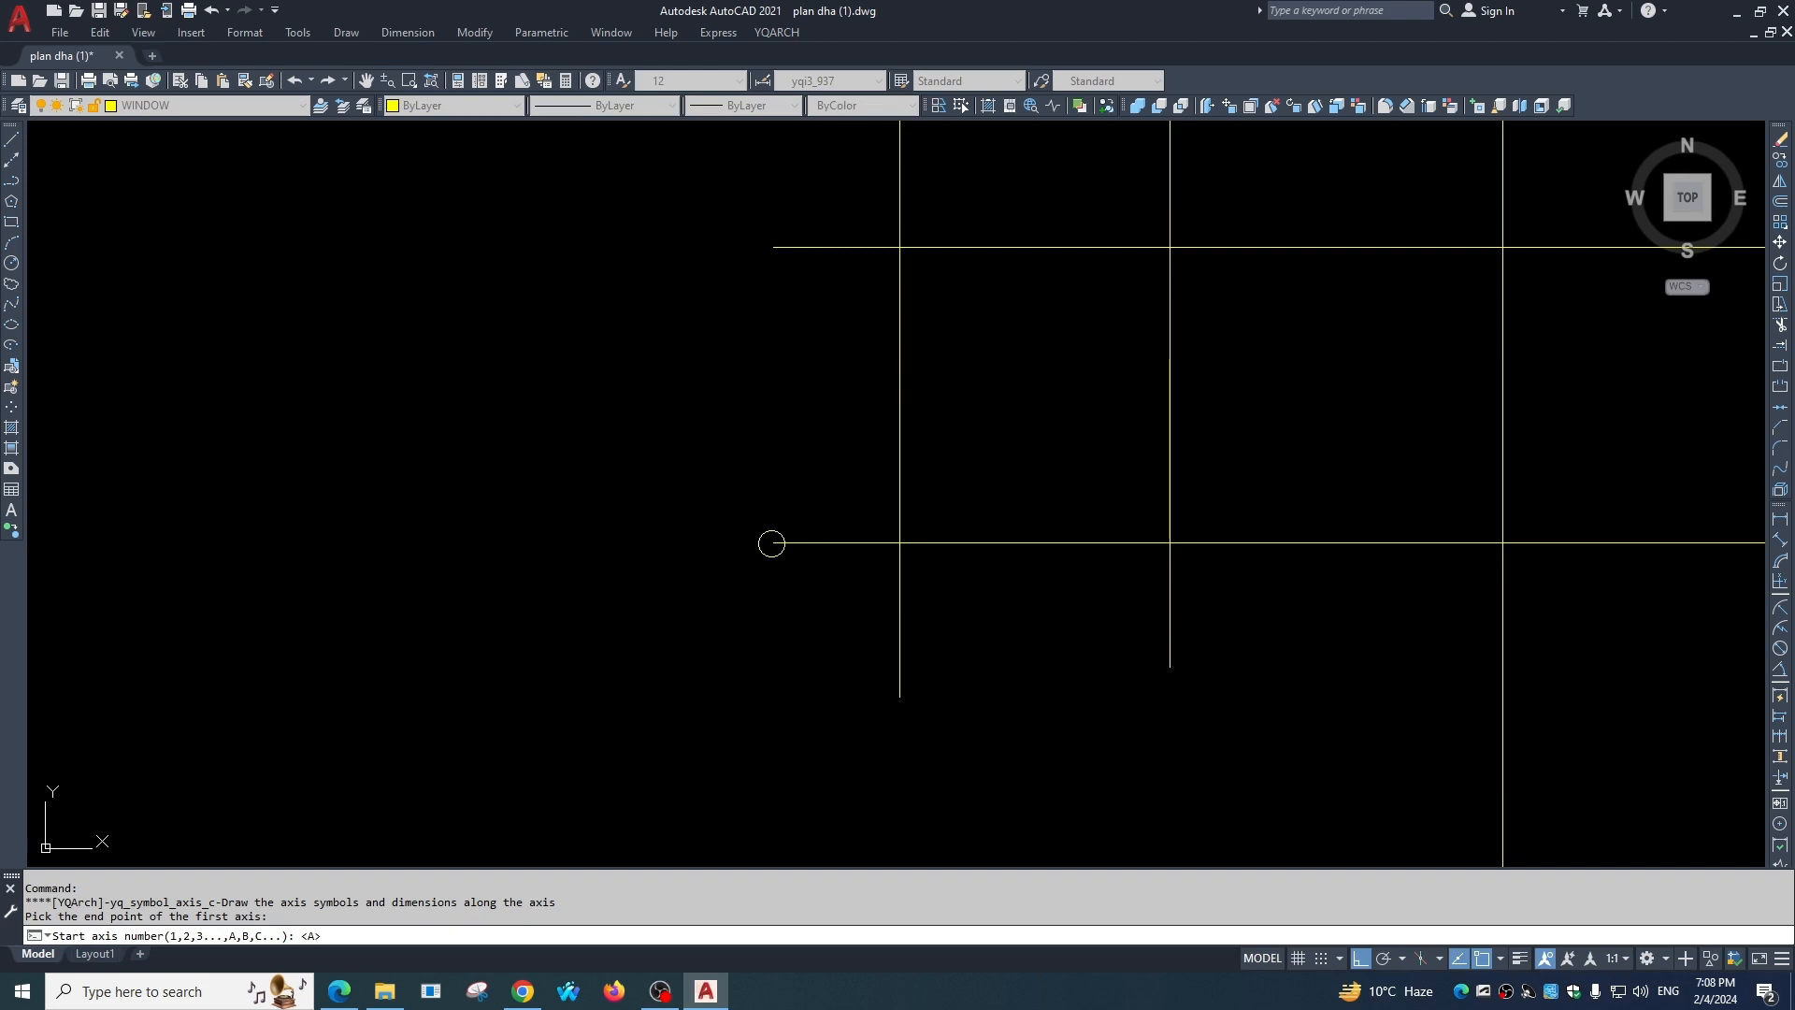
Add axis symbols B and C at the left ends of the middle and upper horizontal lines and finish their dimensions.
scroll(772, 544, "down", 4)
scroll(893, 482, "up", 2)
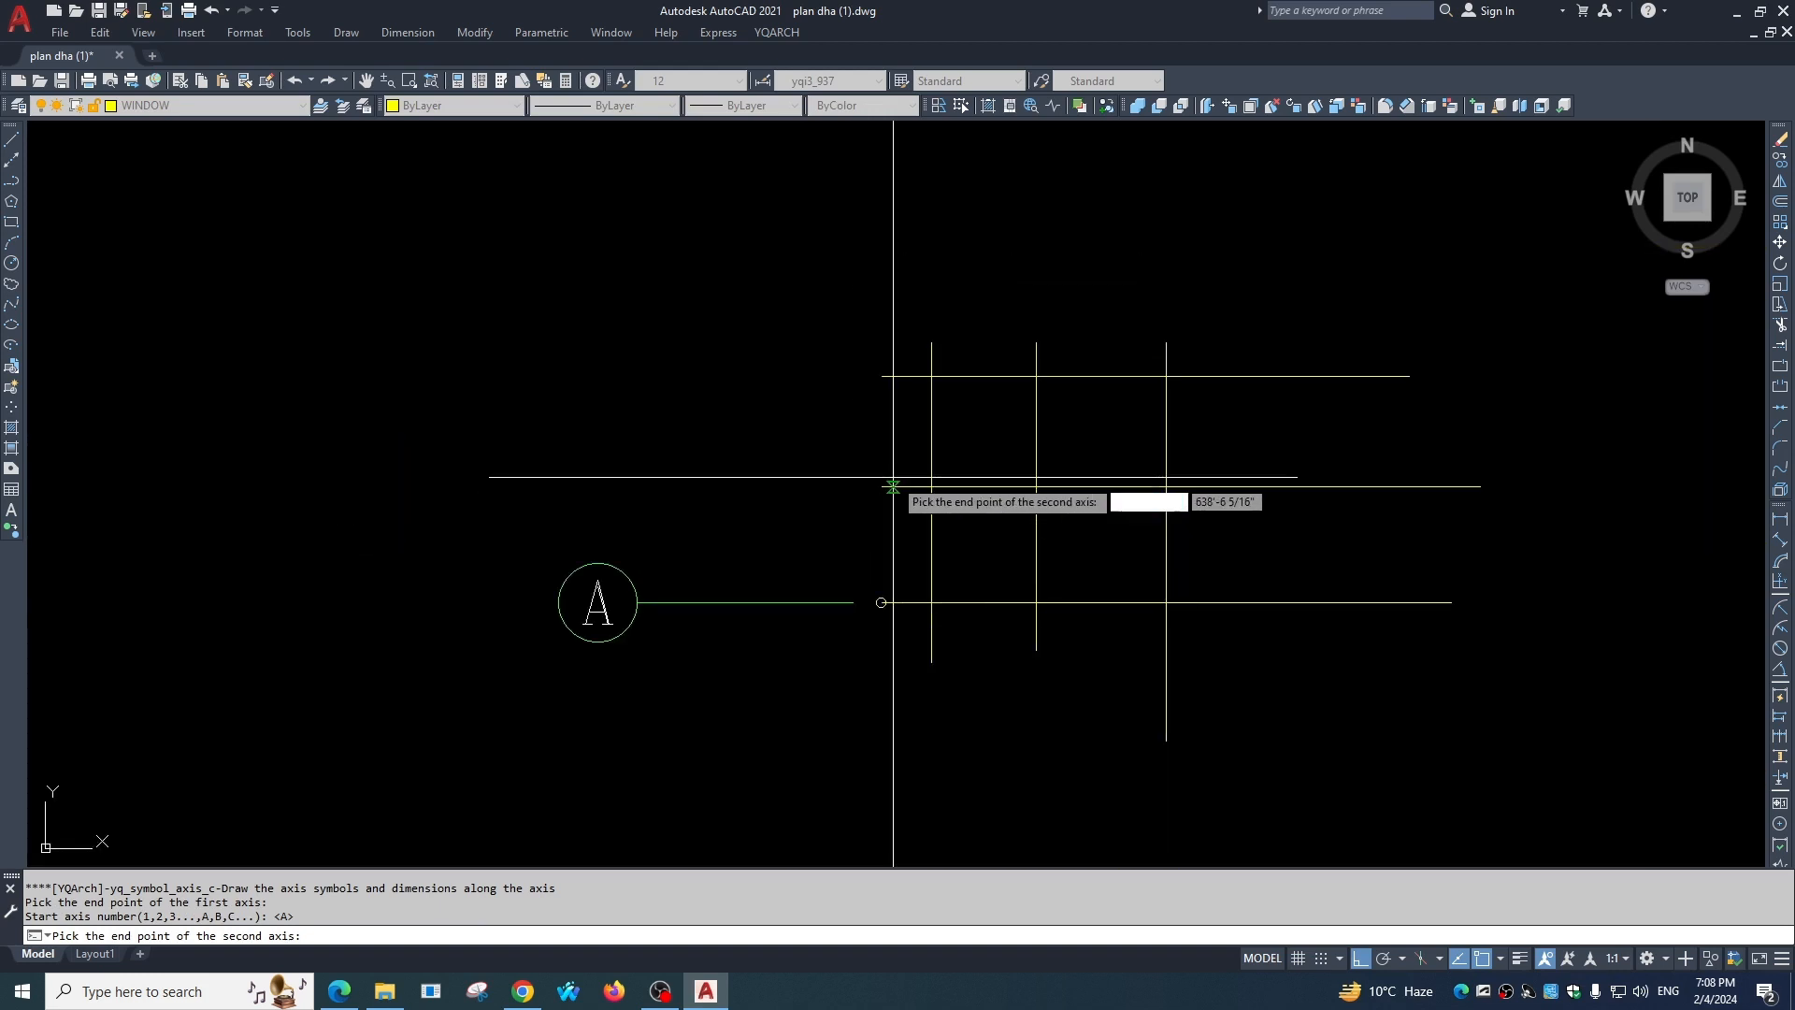
left_click(881, 486)
key("Return")
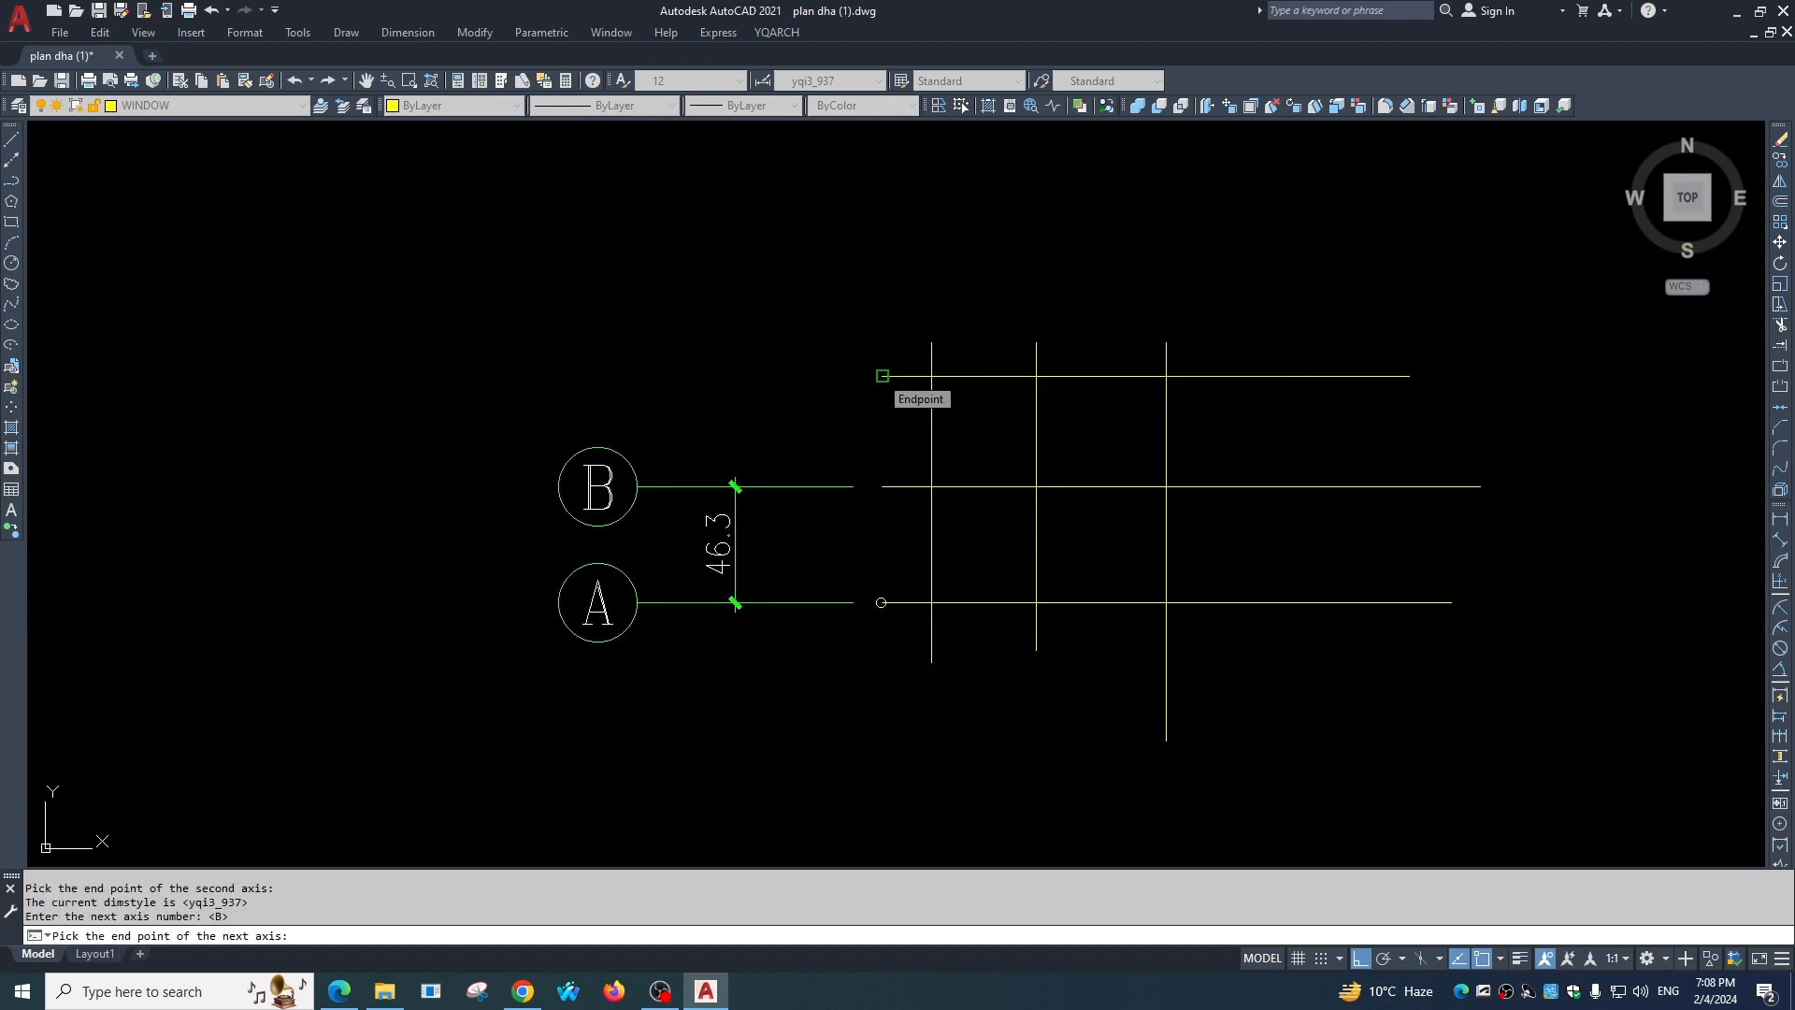
left_click(882, 376)
key("Return")
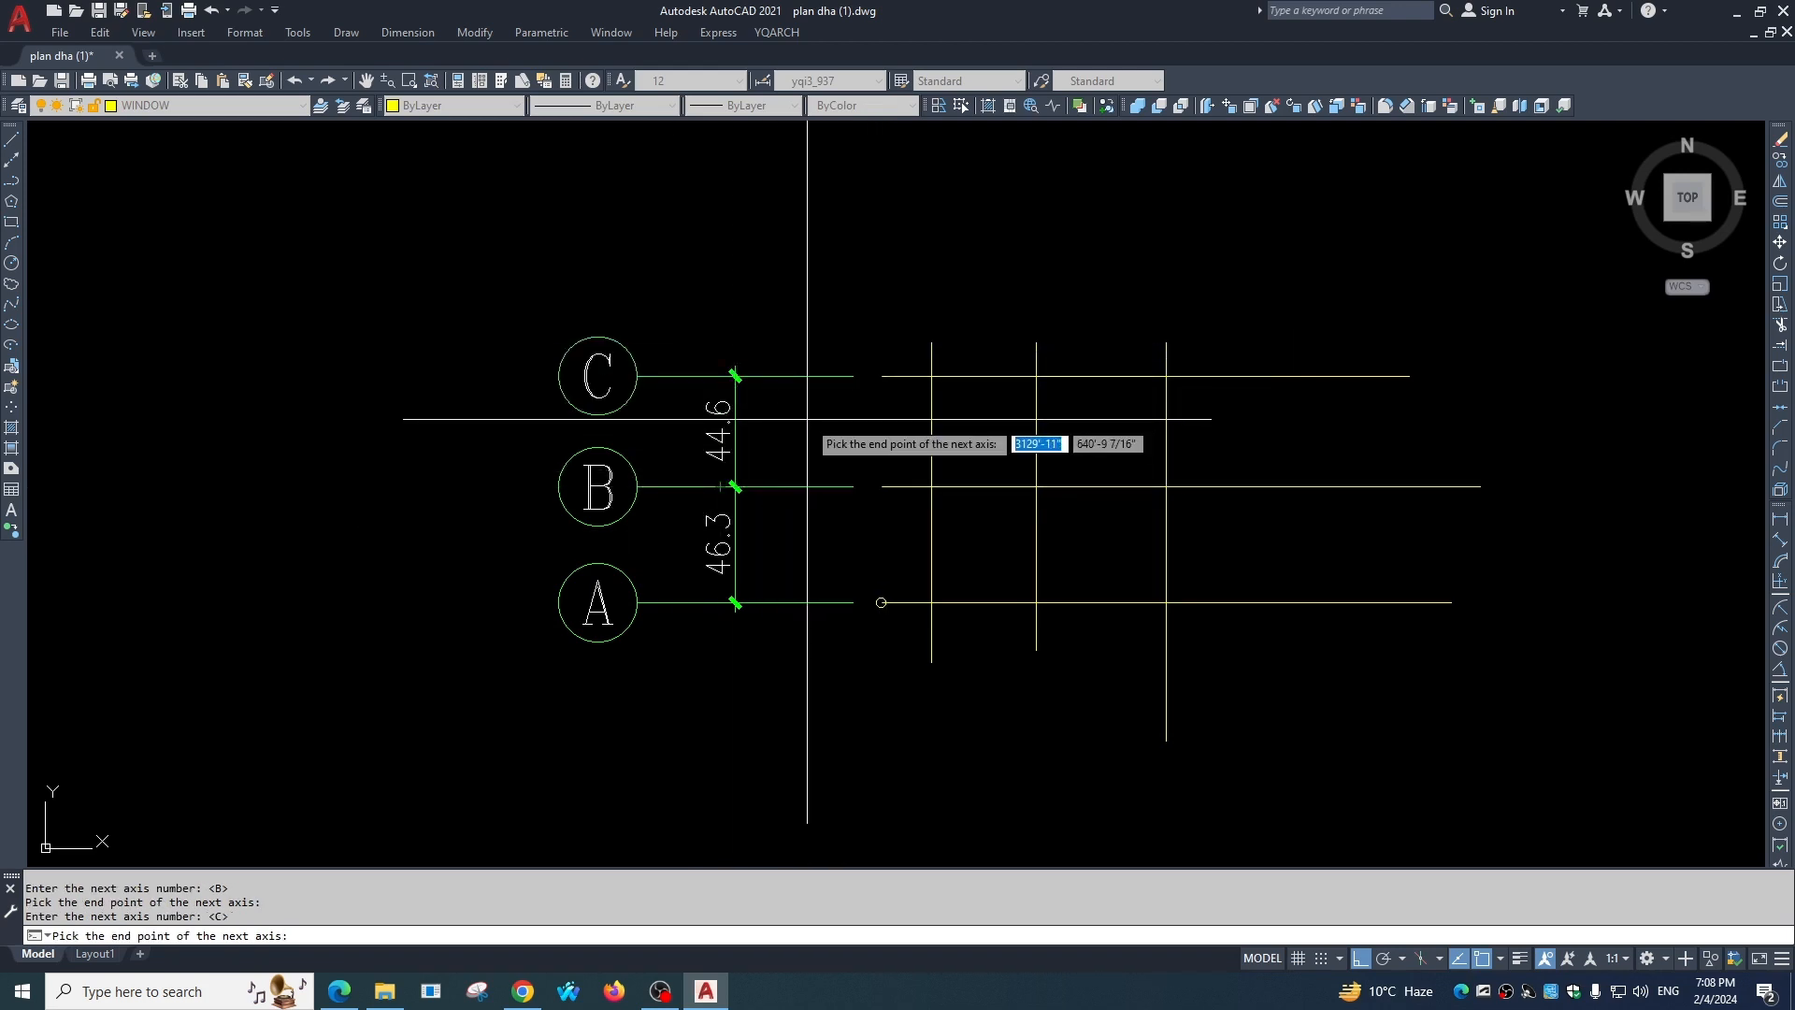
key("Return")
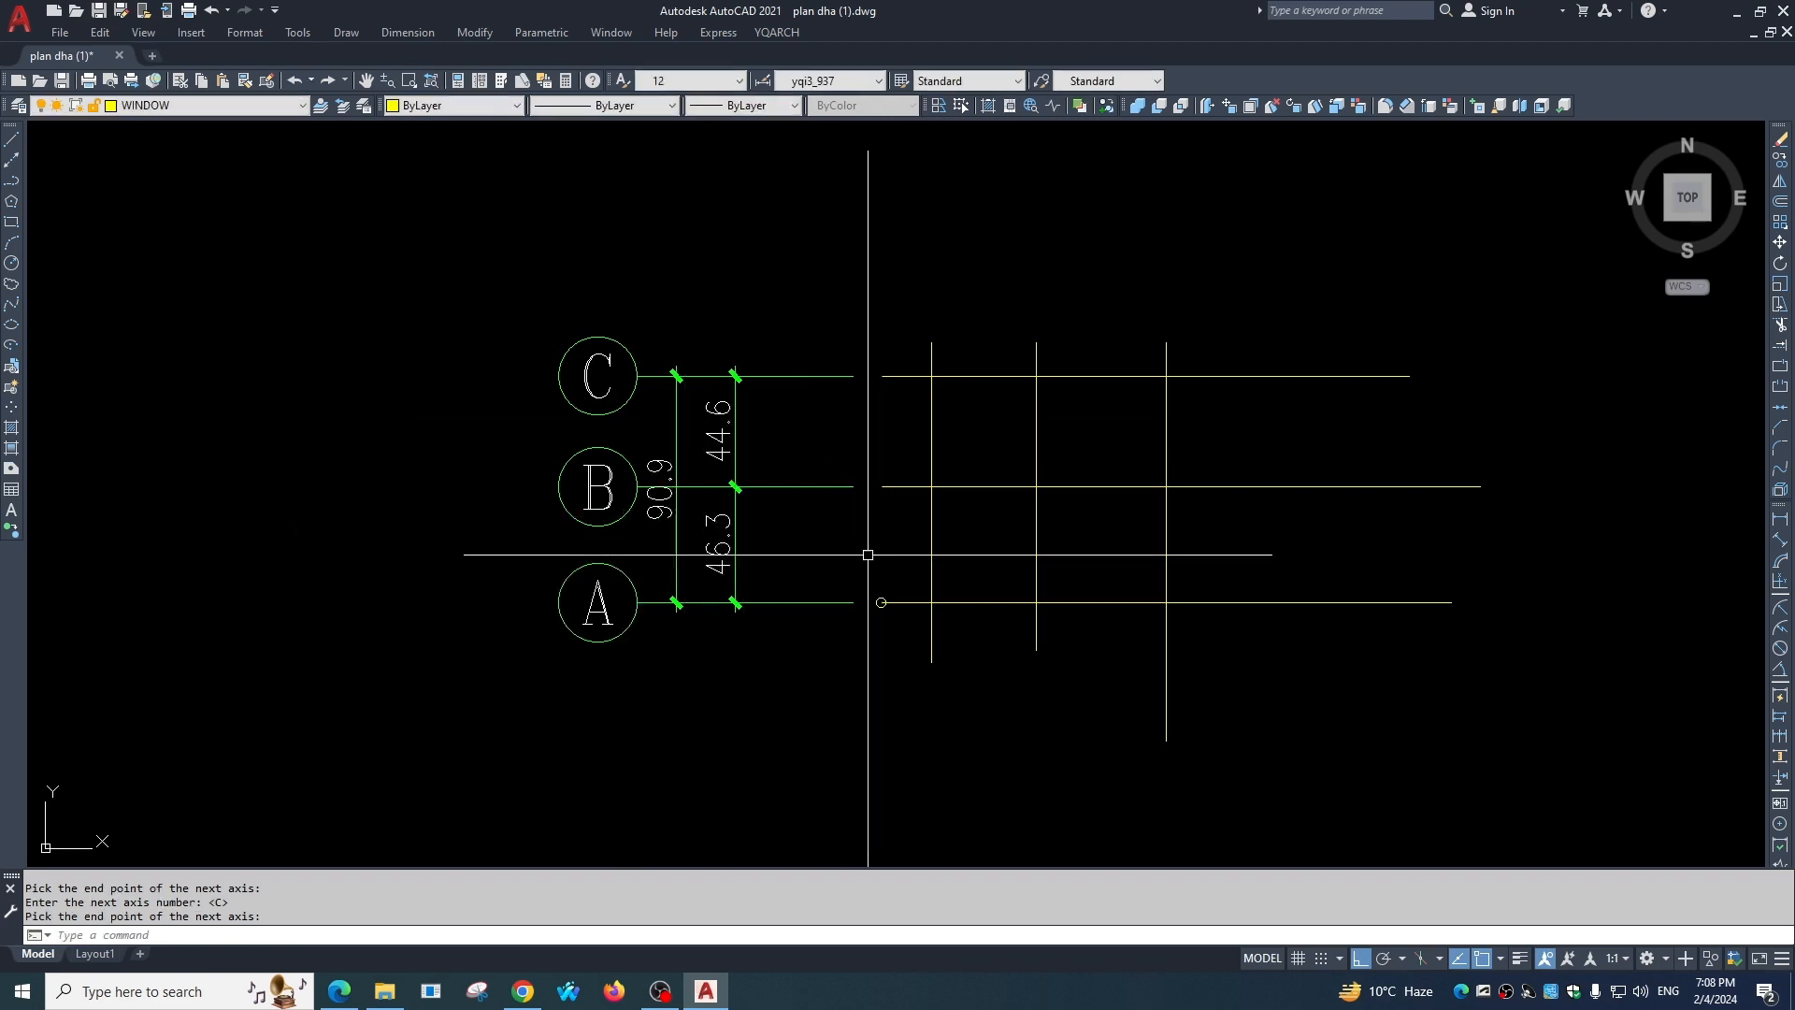
Restart the axis symbol command and place axis symbol 1 above the first vertical grid line.
middle_click_drag(899, 406, 885, 541)
key("Return")
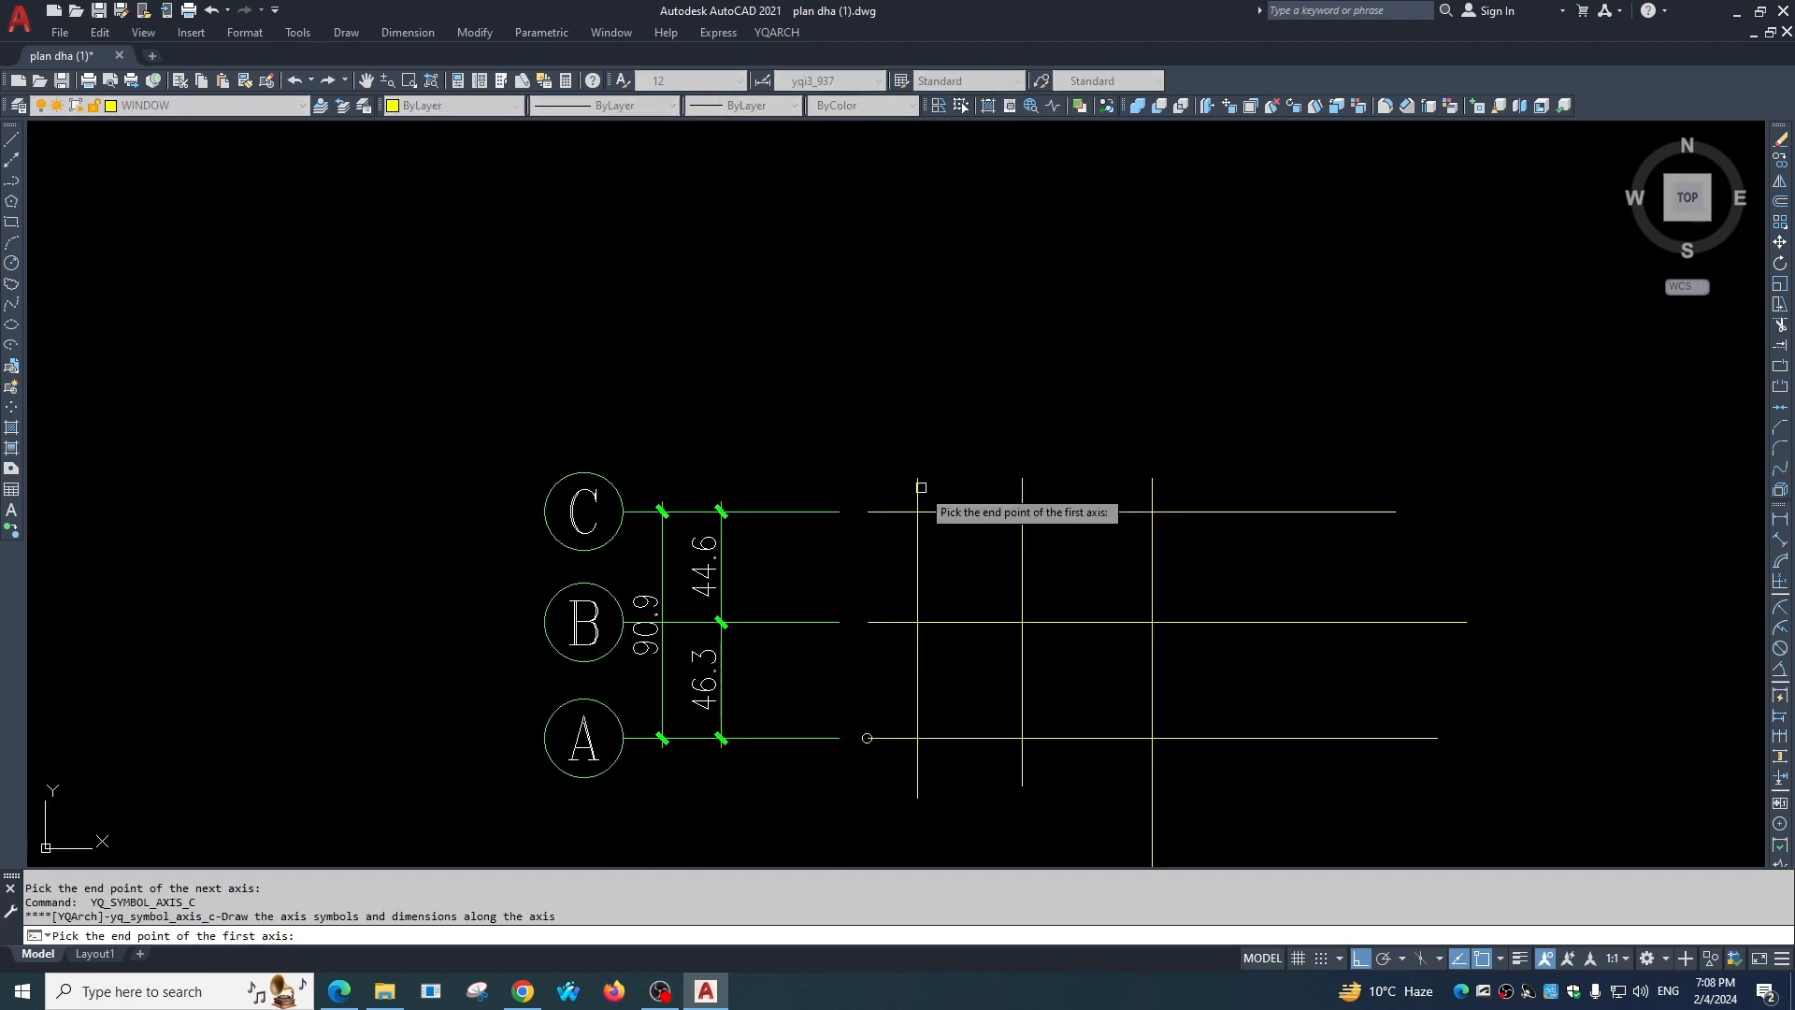
left_click(949, 396)
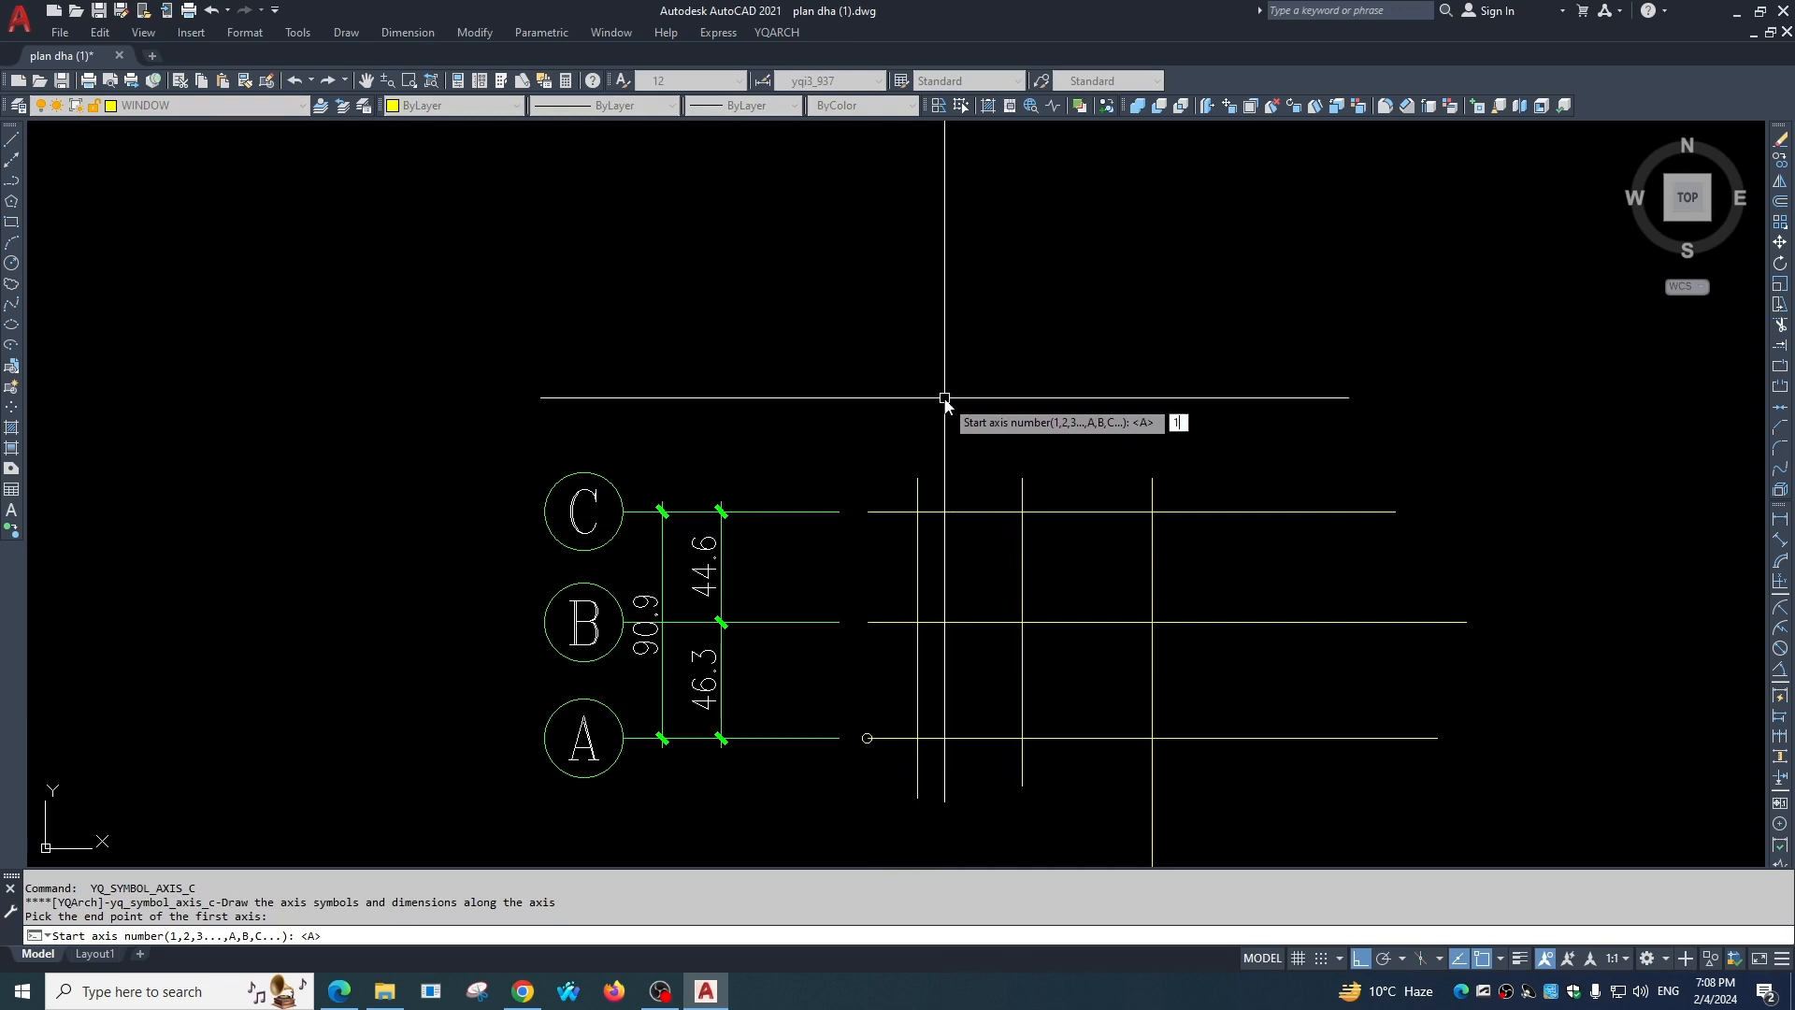
type("1")
key("Return")
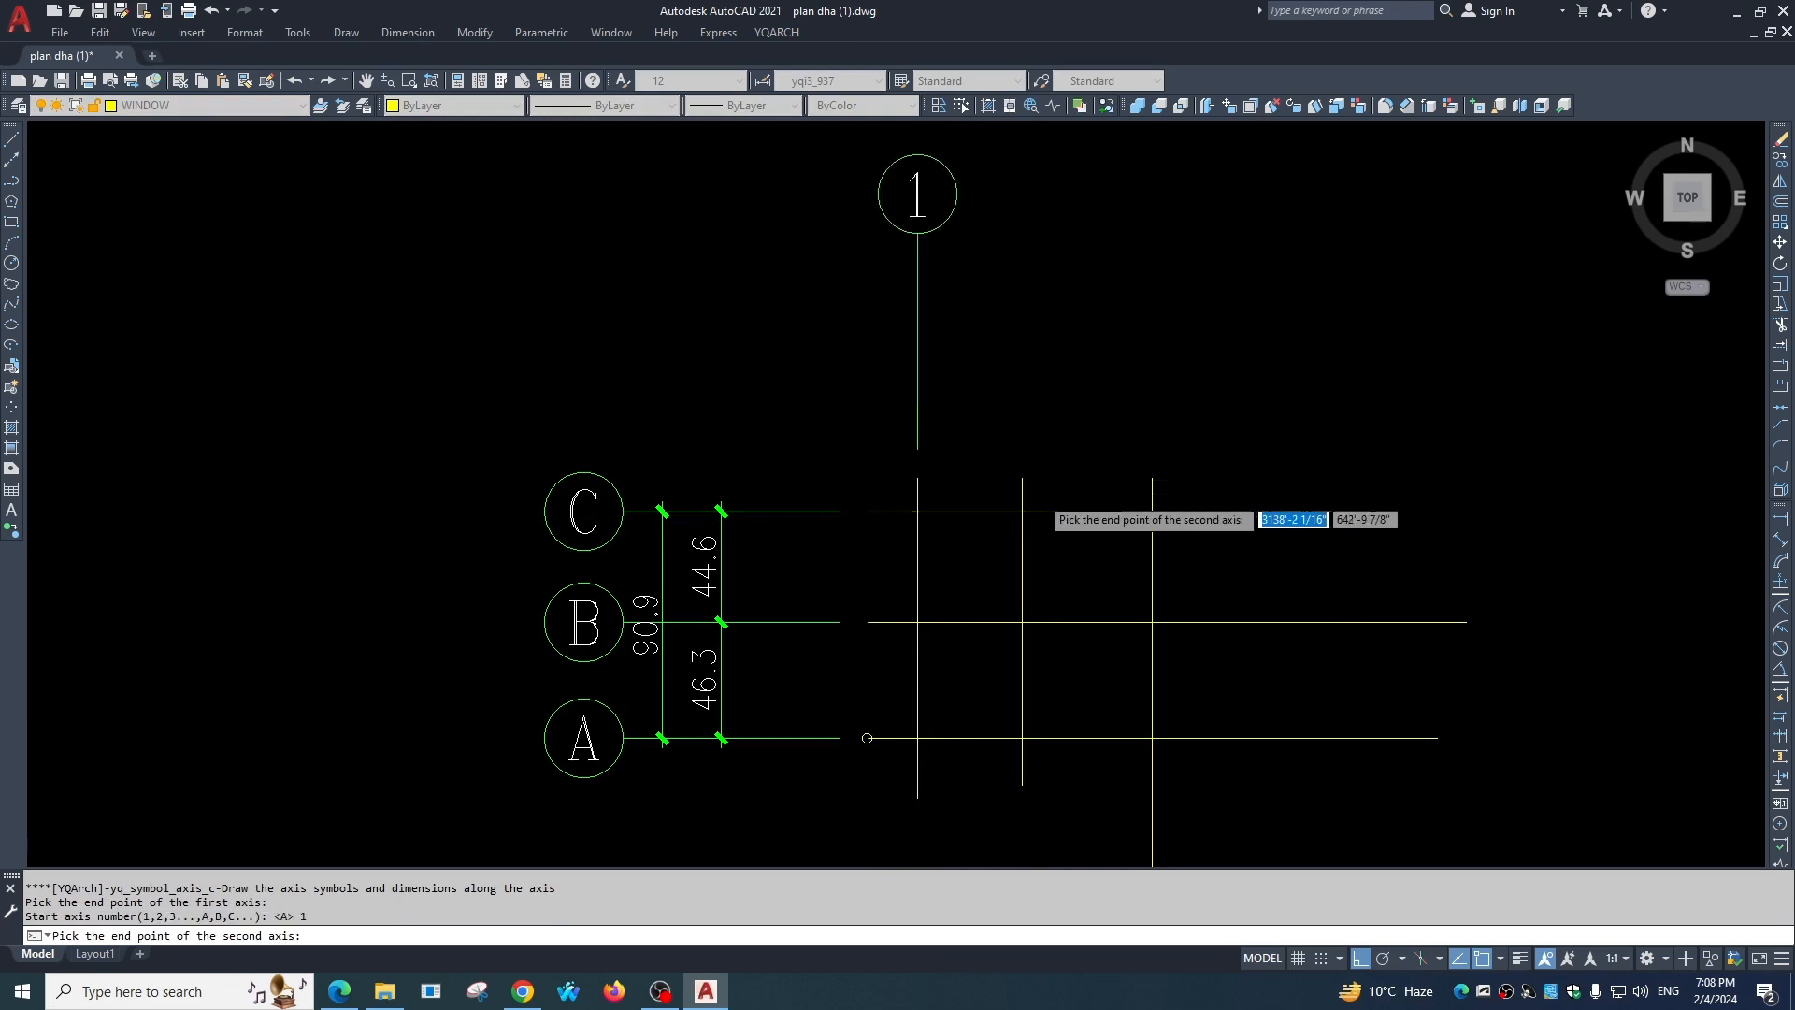
Add dimensioned axis symbols 2 and 3 above the second and third vertical grid lines.
scroll(974, 523, "down", 2)
left_click(1006, 478)
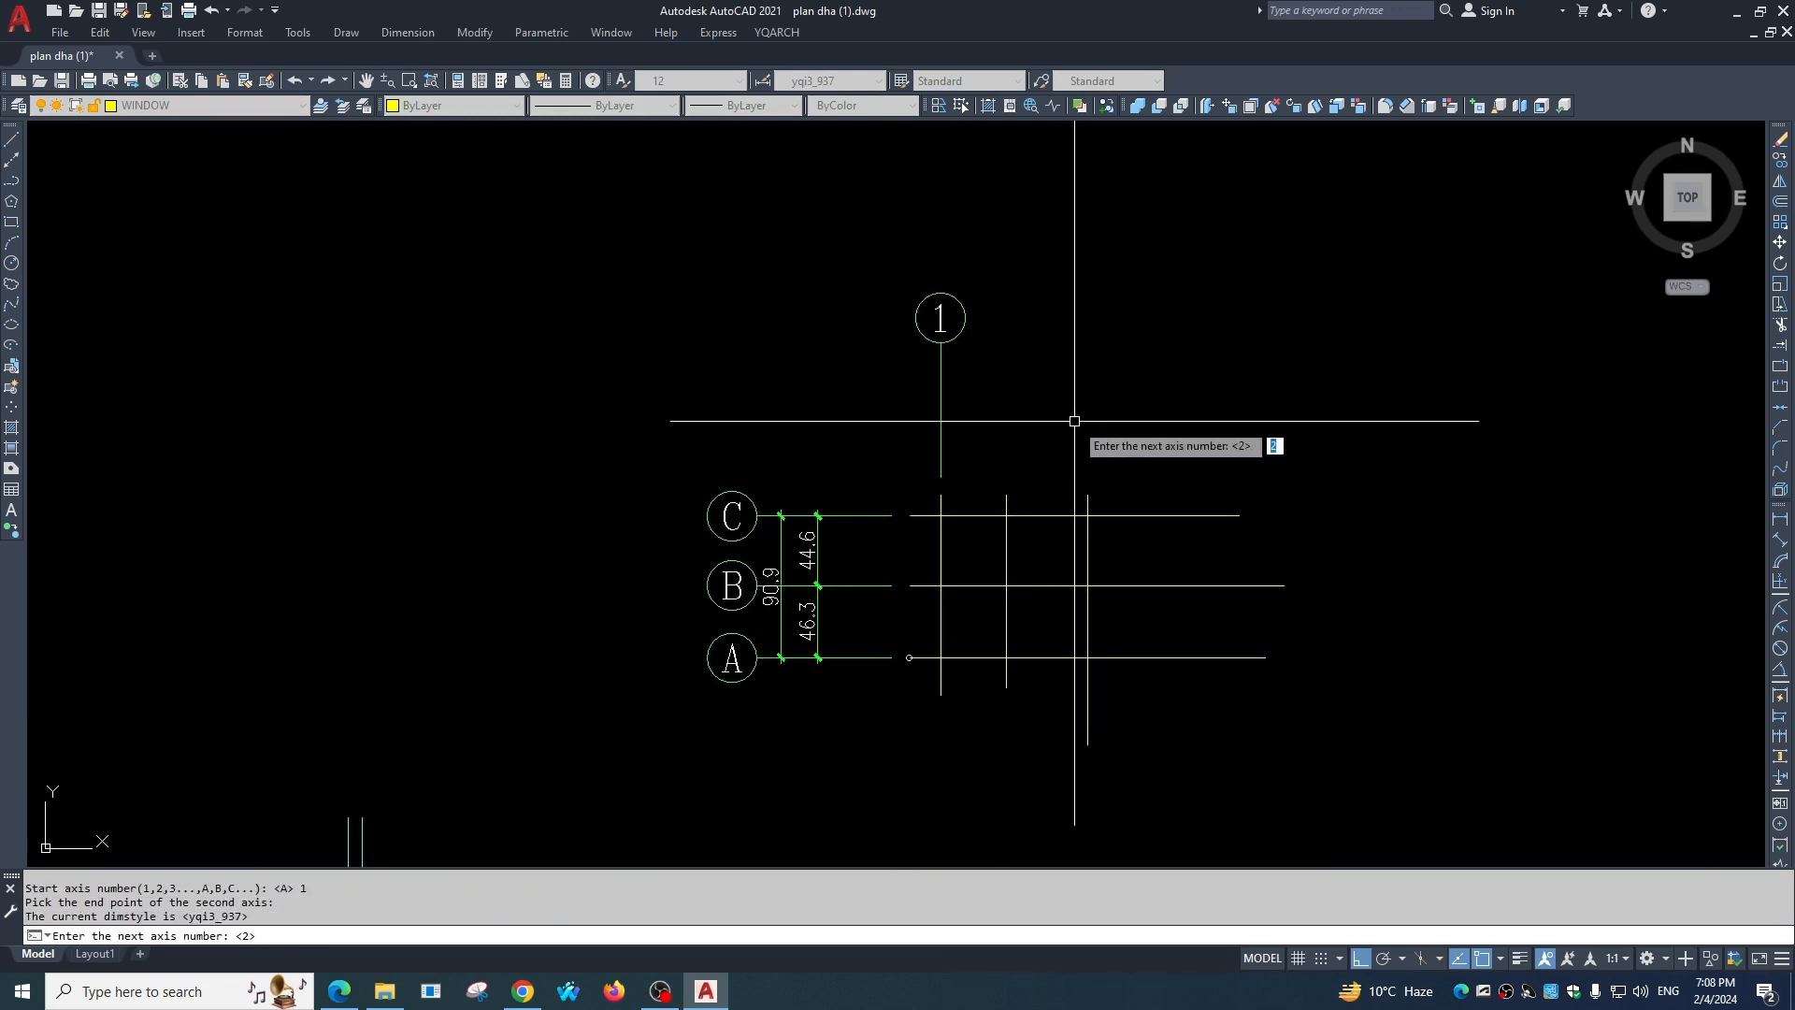
key("Return")
left_click(1087, 478)
key("Return")
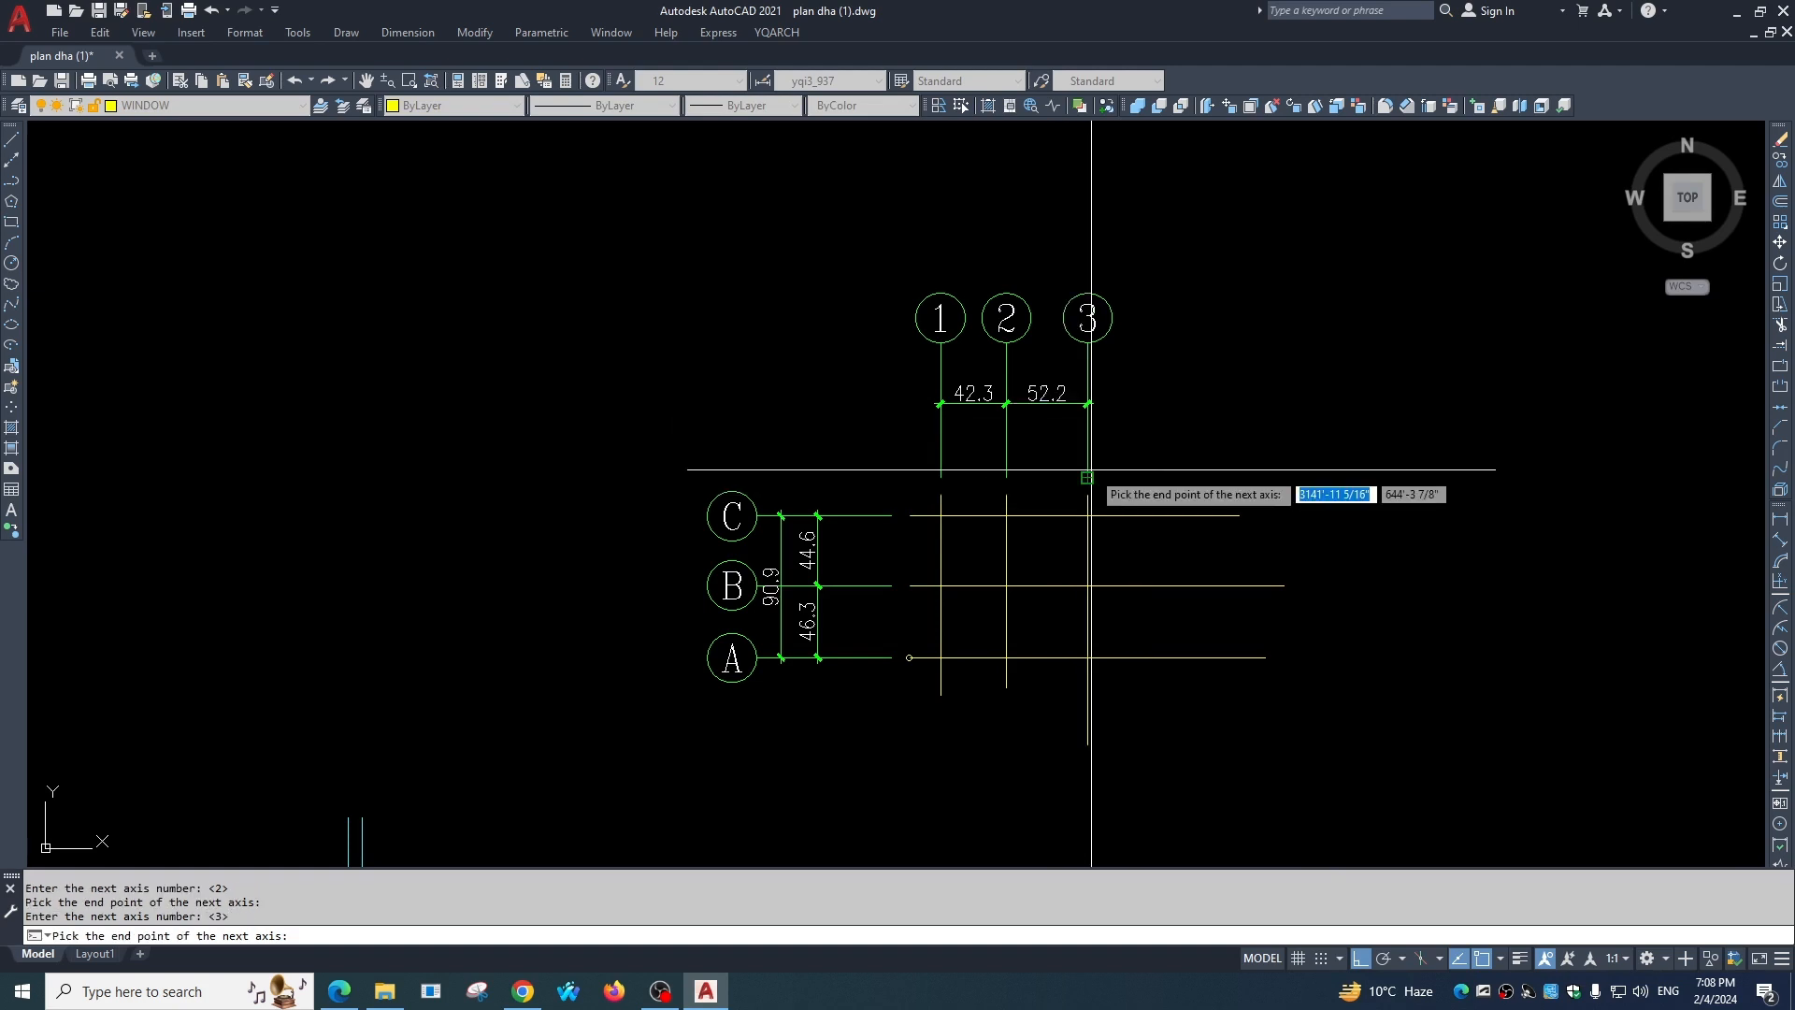
Inspect the axis symbols 1 to 3 and the labelled grid, and end the axis symbol command.
scroll(1076, 412, "up", 3)
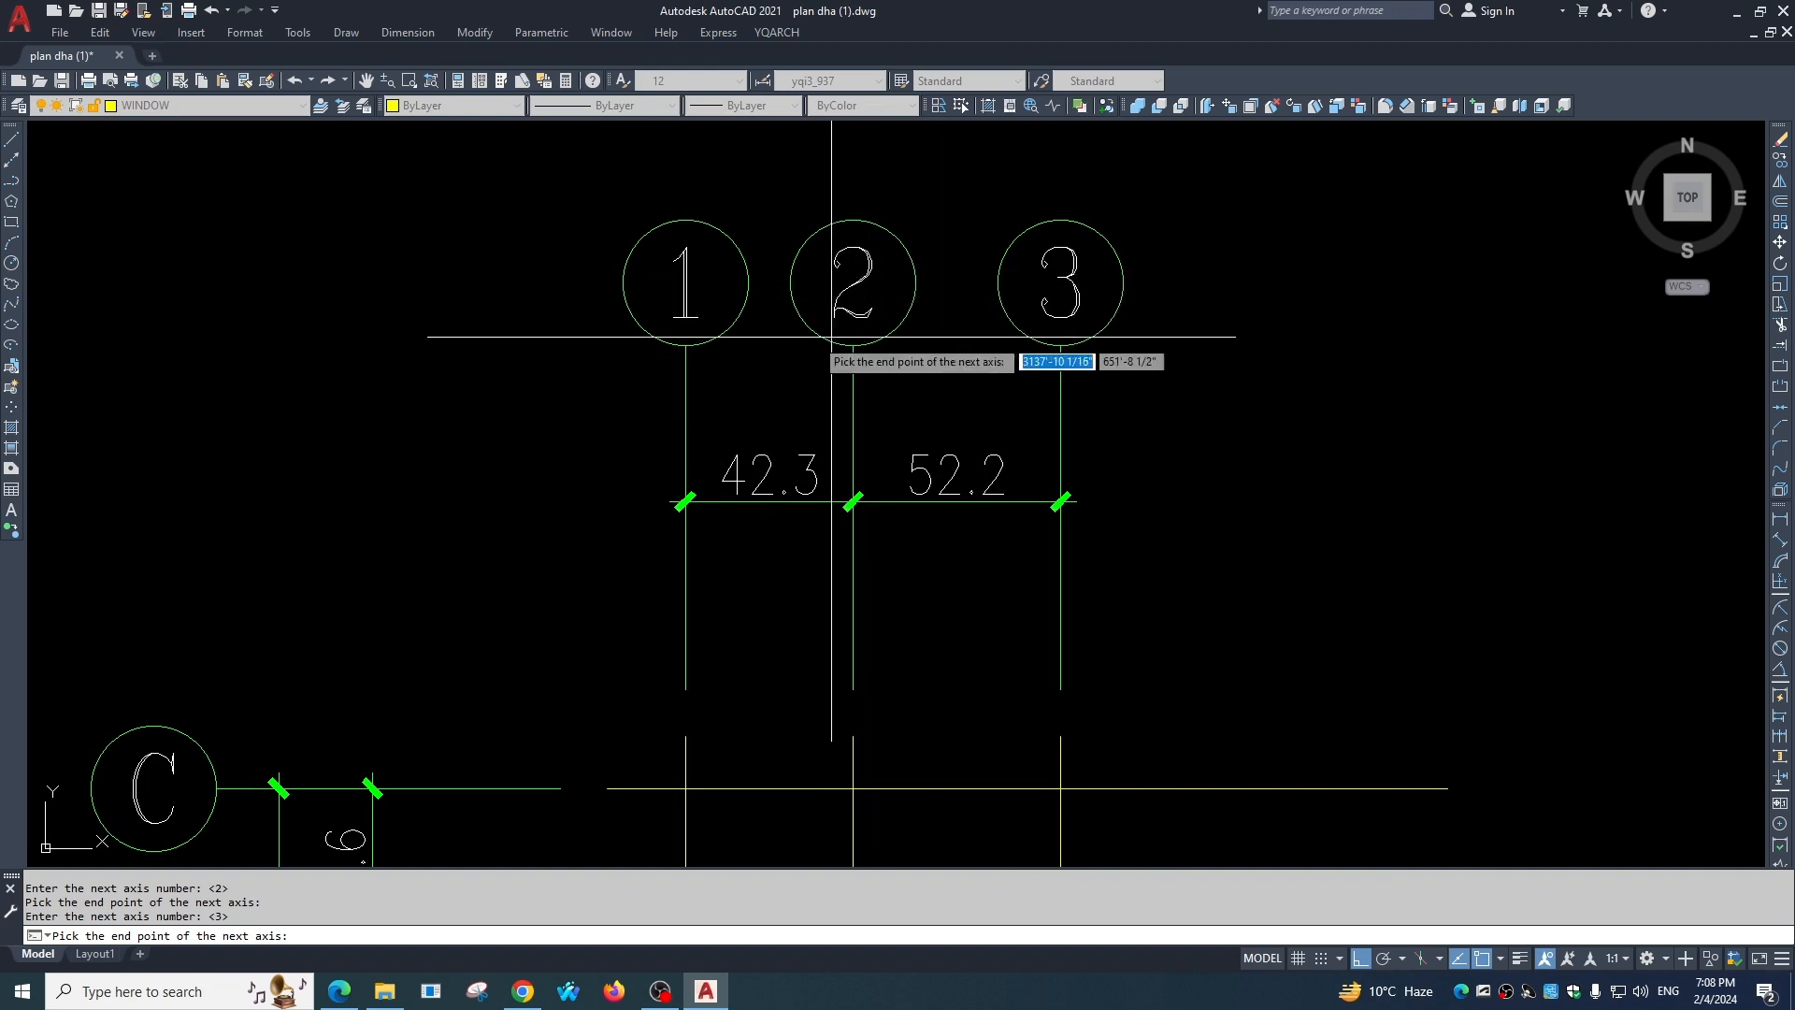
scroll(1013, 572, "down", 5)
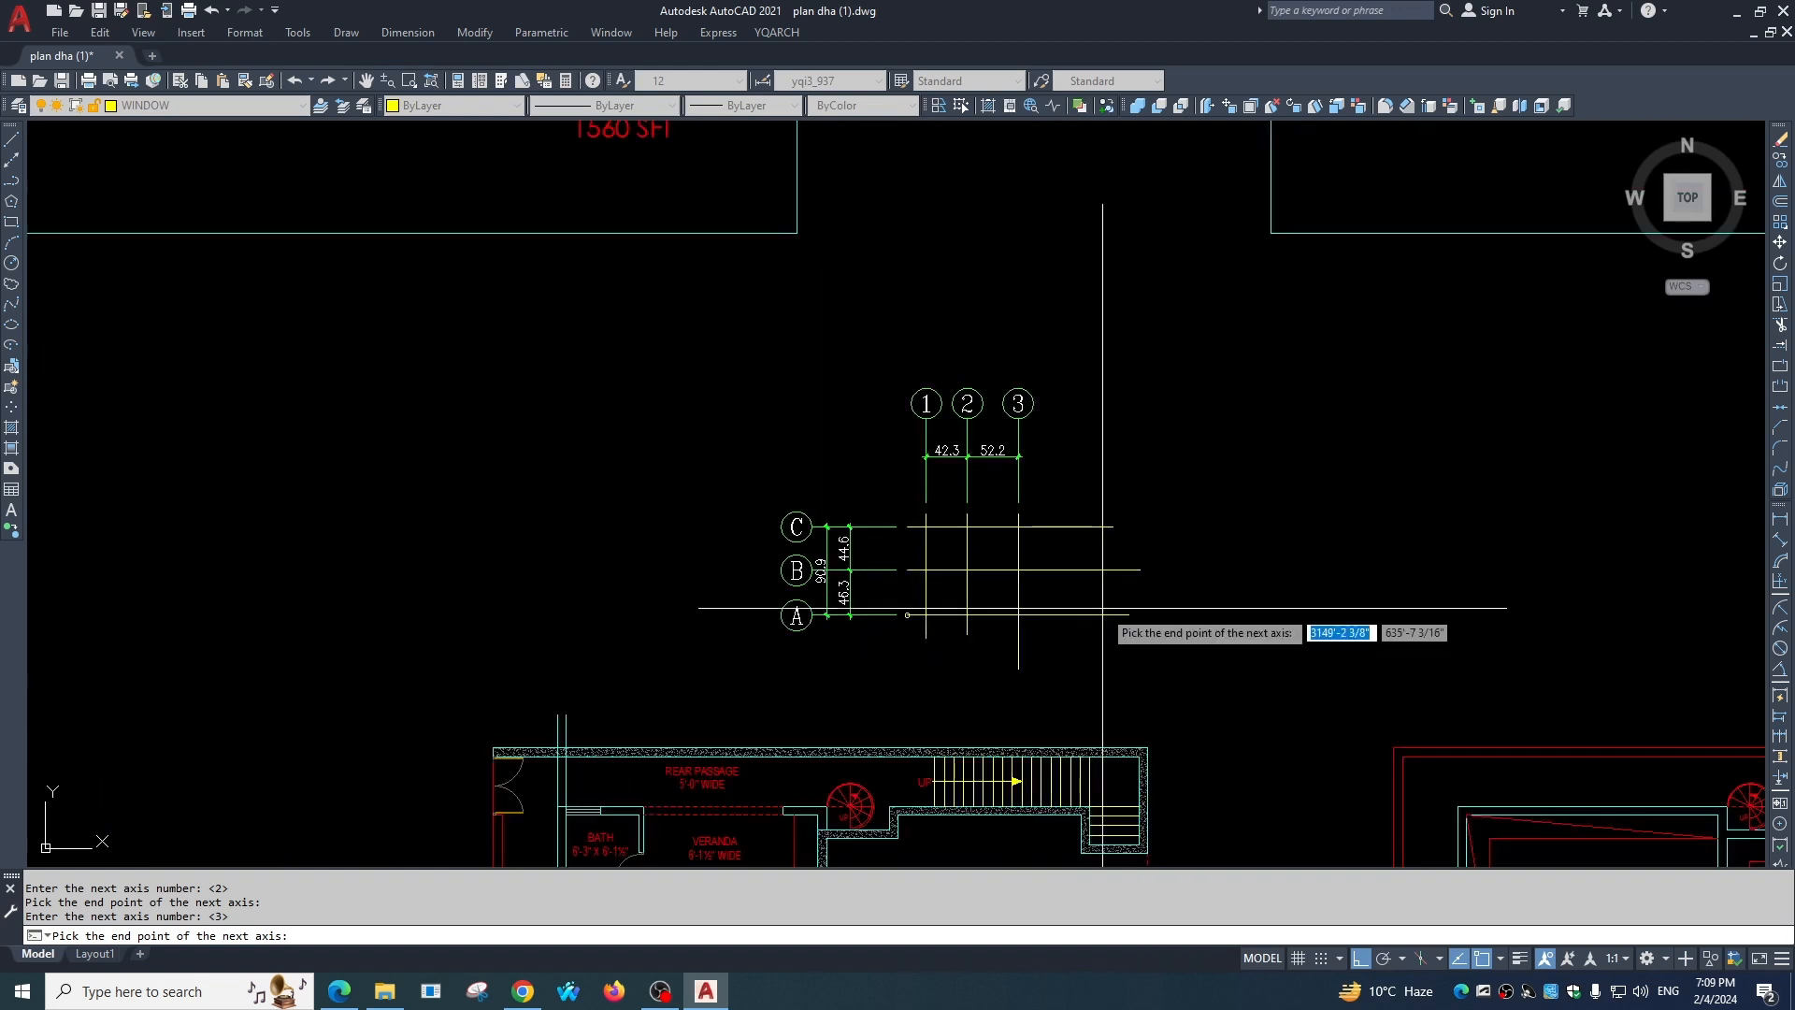
key("Escape")
scroll(1022, 542, "up", 2)
scroll(1151, 554, "down", 5)
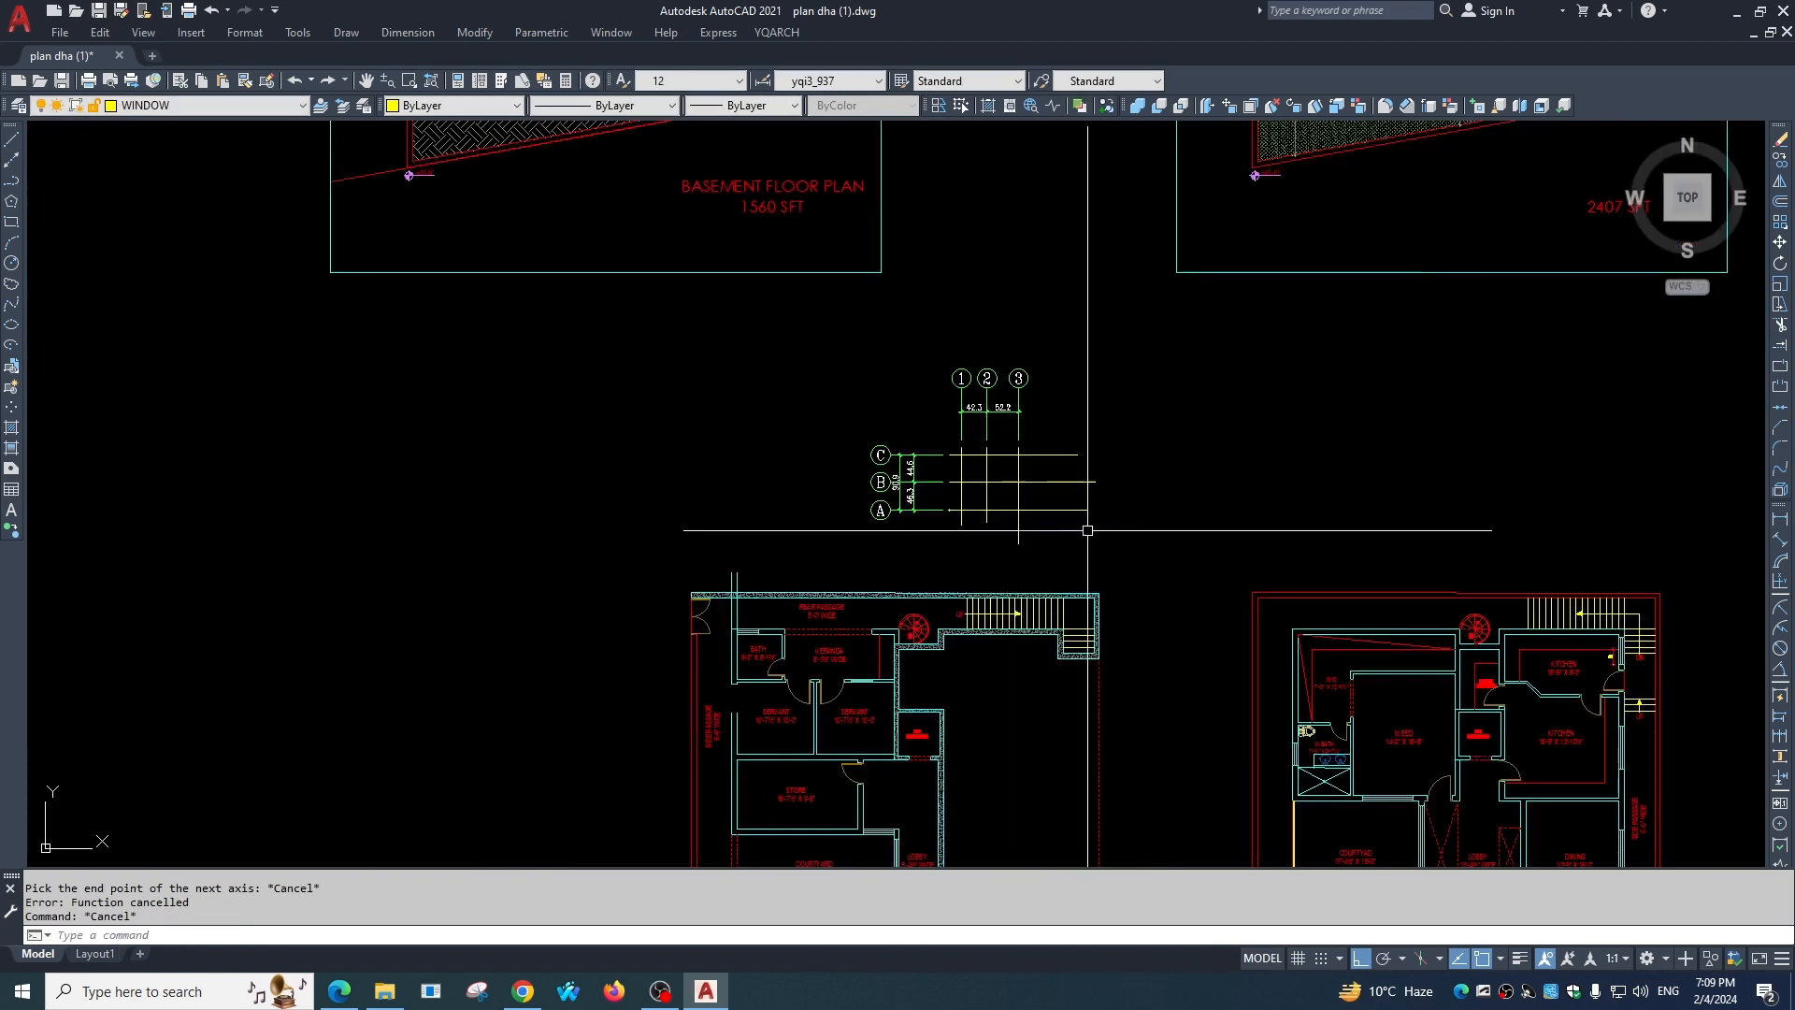
Use YQArch's Geodesic Coordinates to place a coordinate label with a sloping leader in the empty area east of the sample grid.
left_click(793, 37)
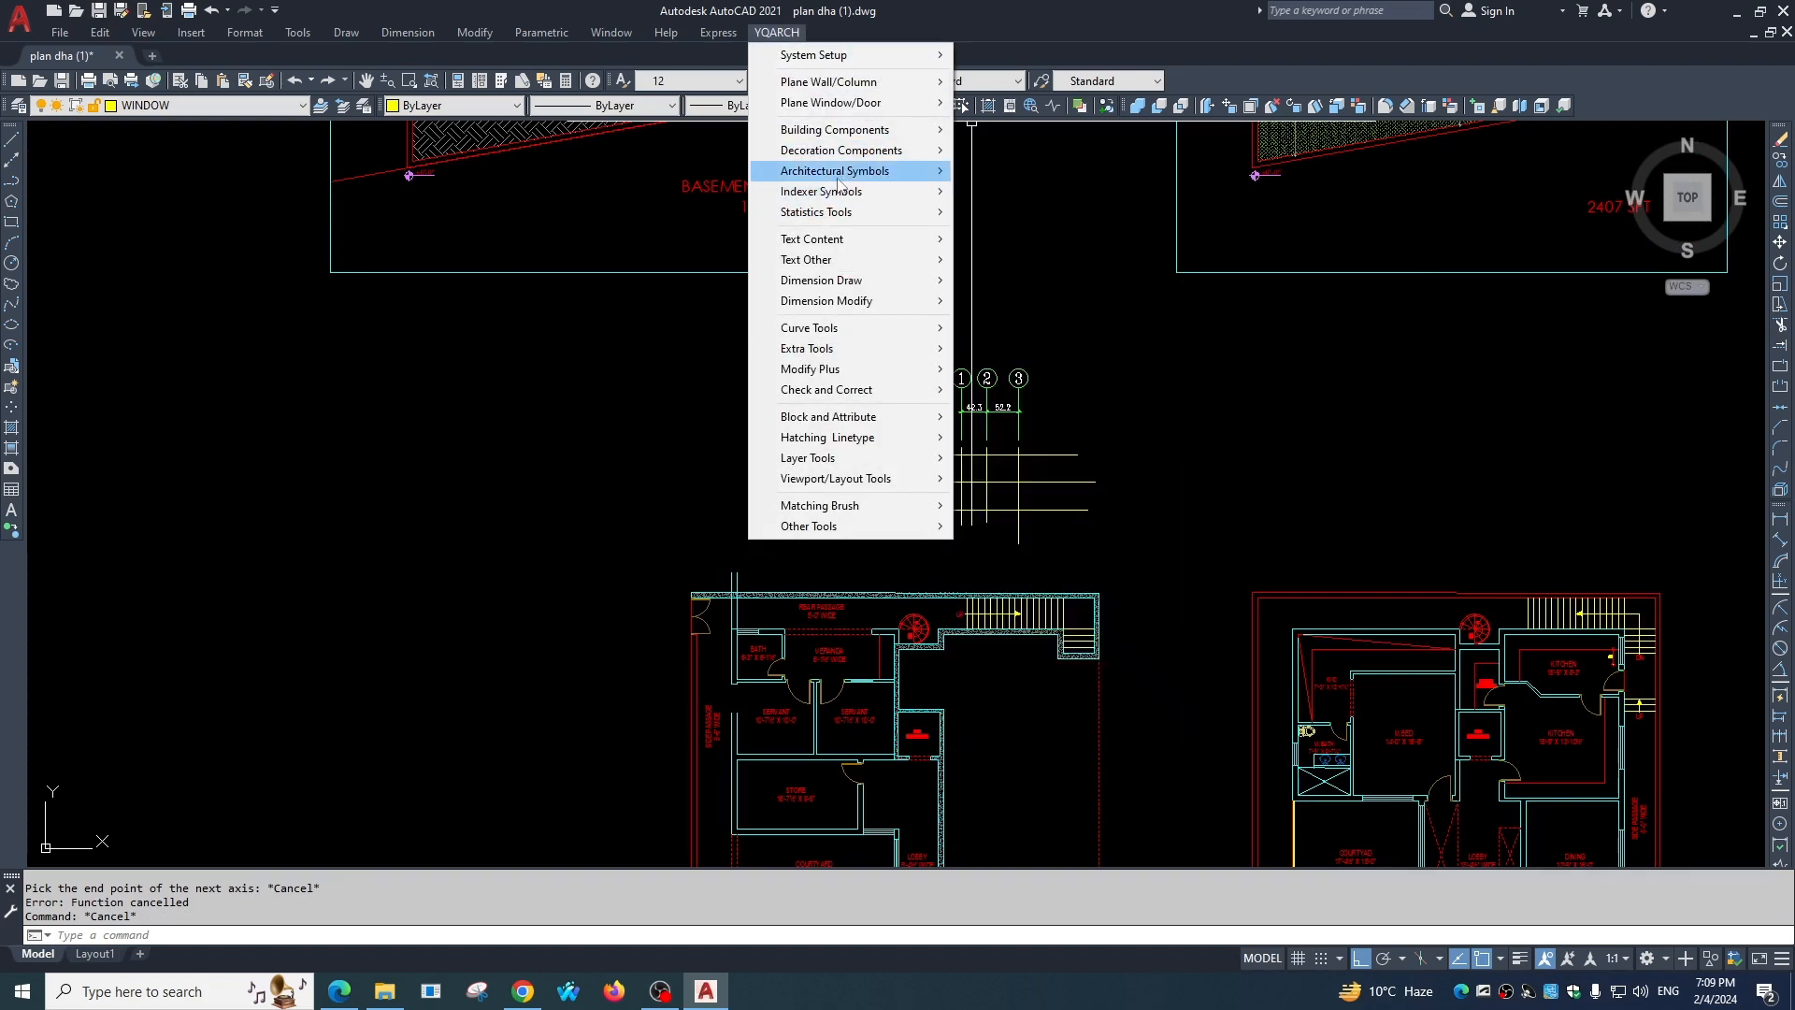
mouse_move(839, 174)
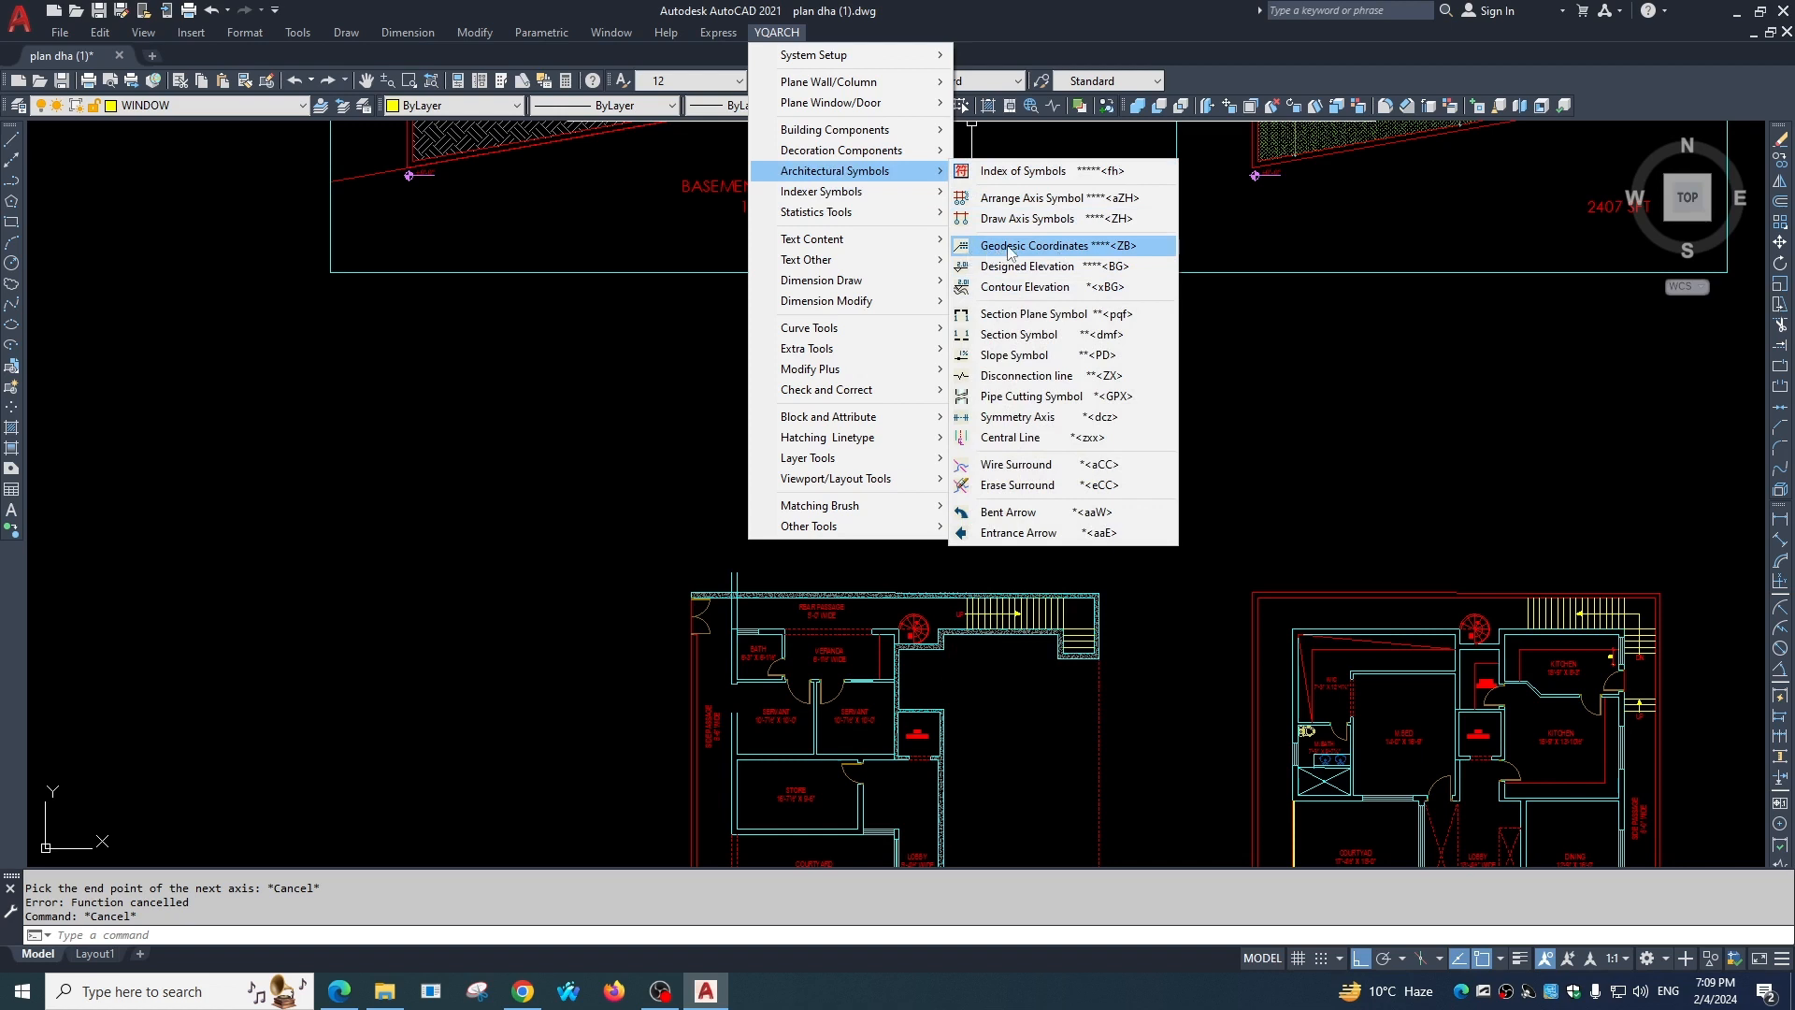
left_click(999, 248)
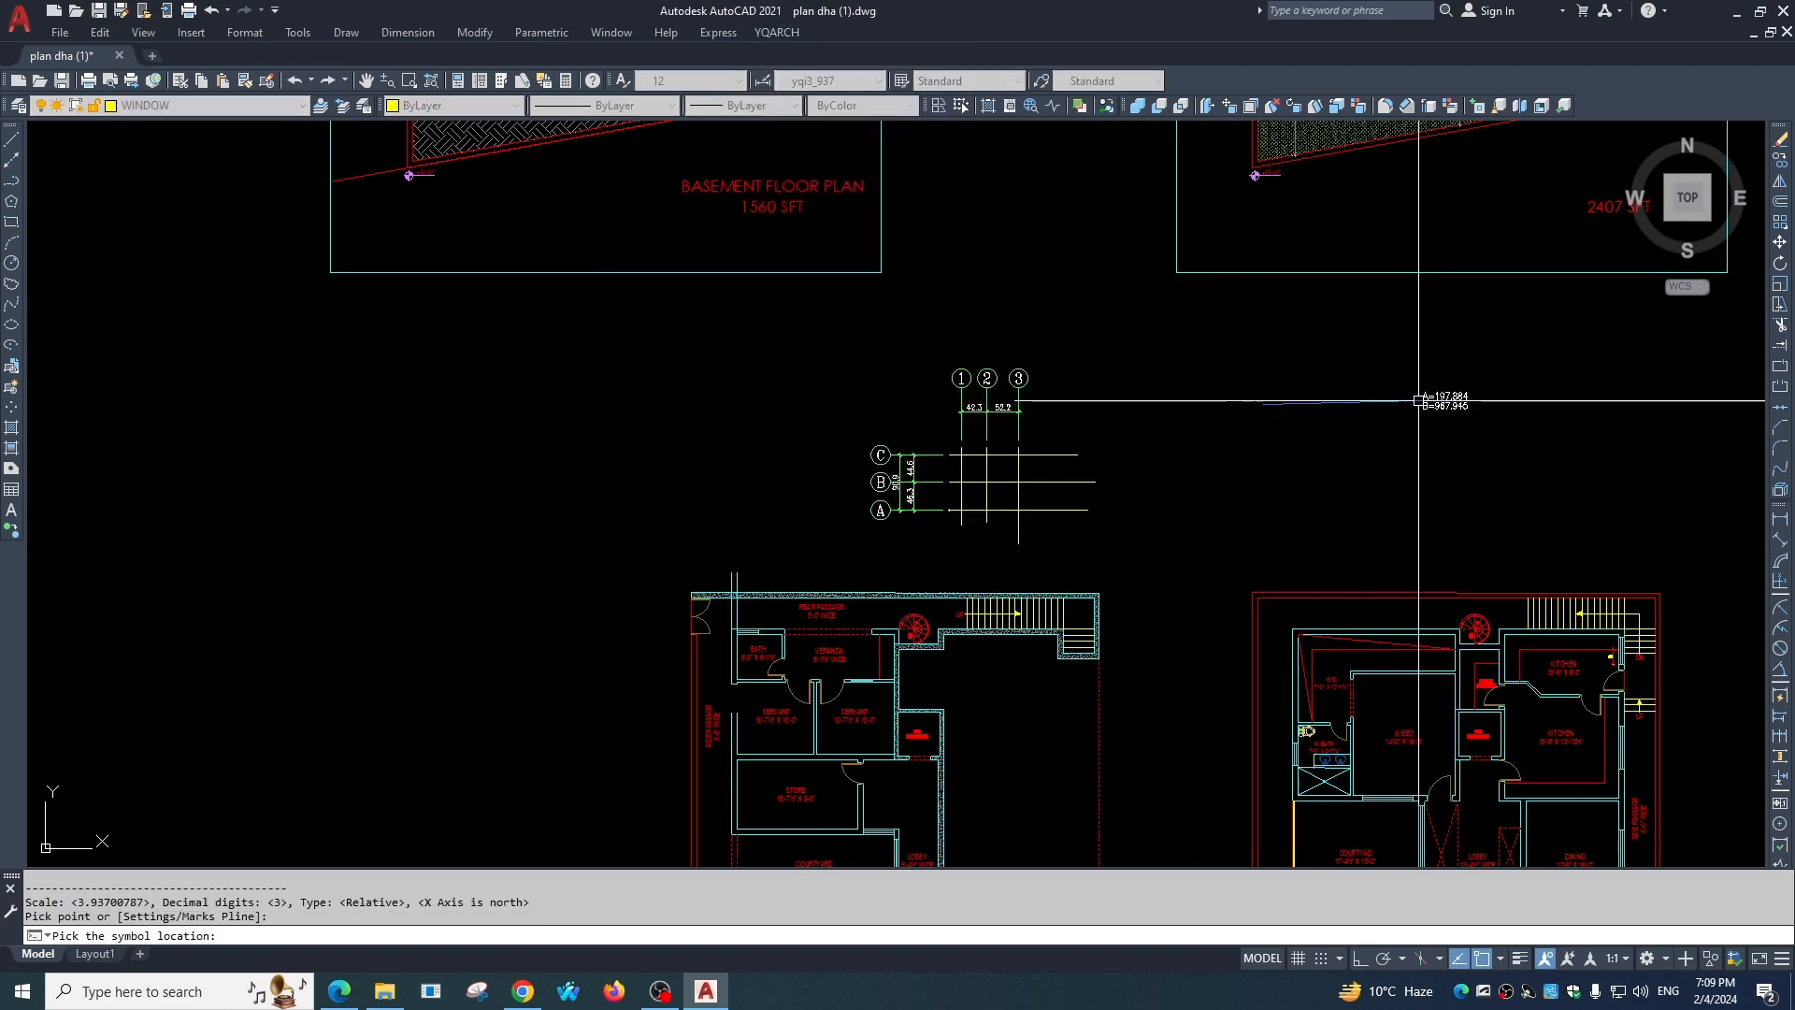
left_click(1429, 352)
scroll(1300, 393, "up", 5)
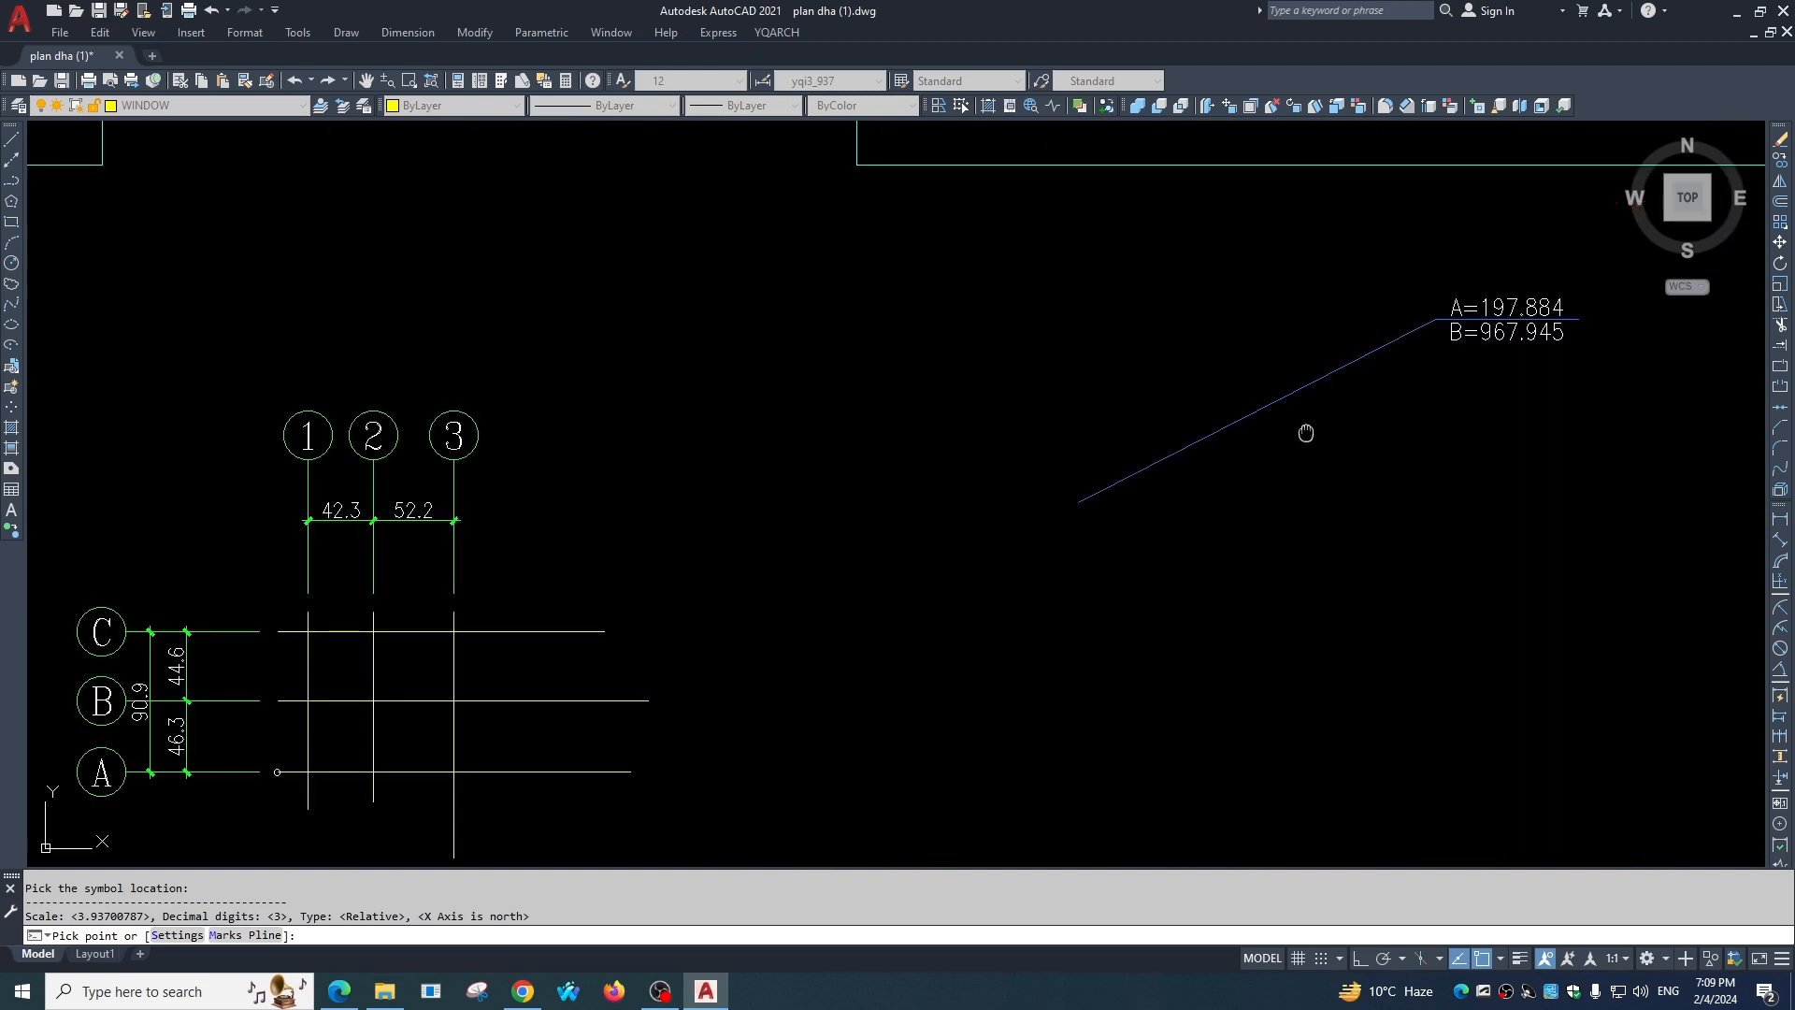
middle_click_drag(1303, 429, 535, 696)
scroll(553, 673, "up", 2)
middle_click_drag(1266, 449, 1113, 530)
scroll(1150, 428, "up", 2)
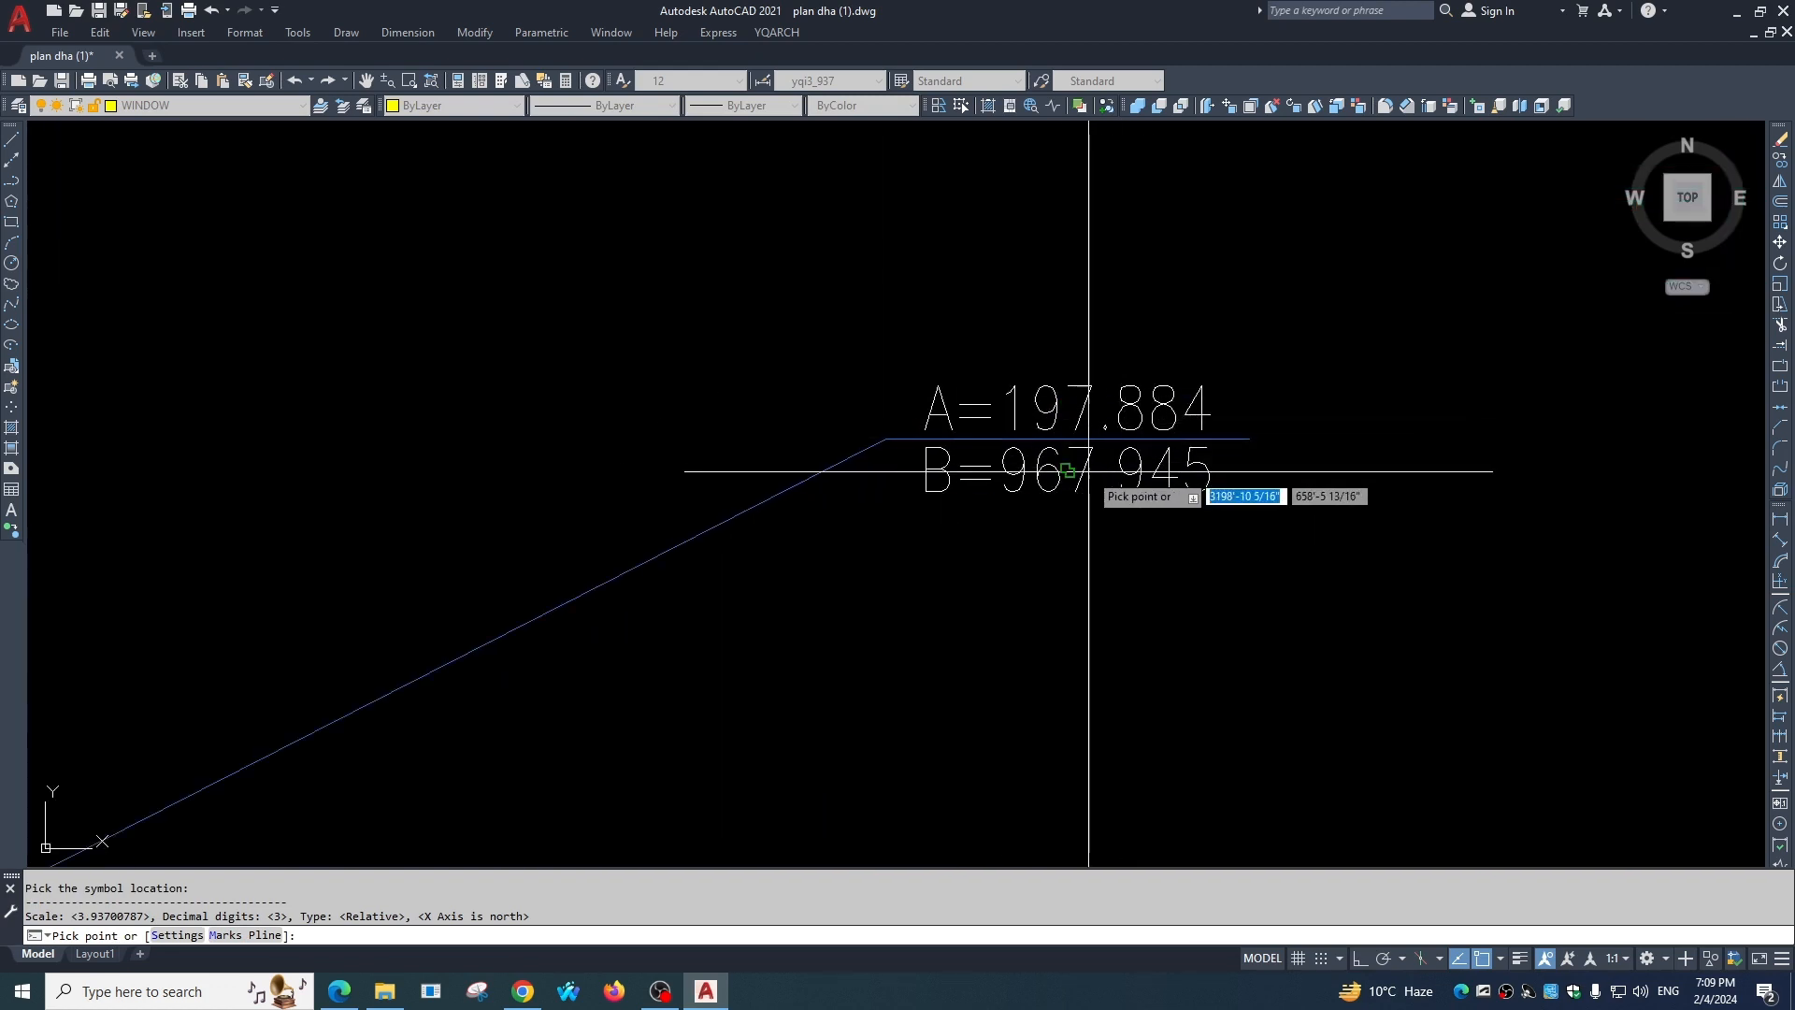
Use YQArch's Designed Elevation to place an elevation symbol in the empty space east of the coordinate label.
left_click(776, 35)
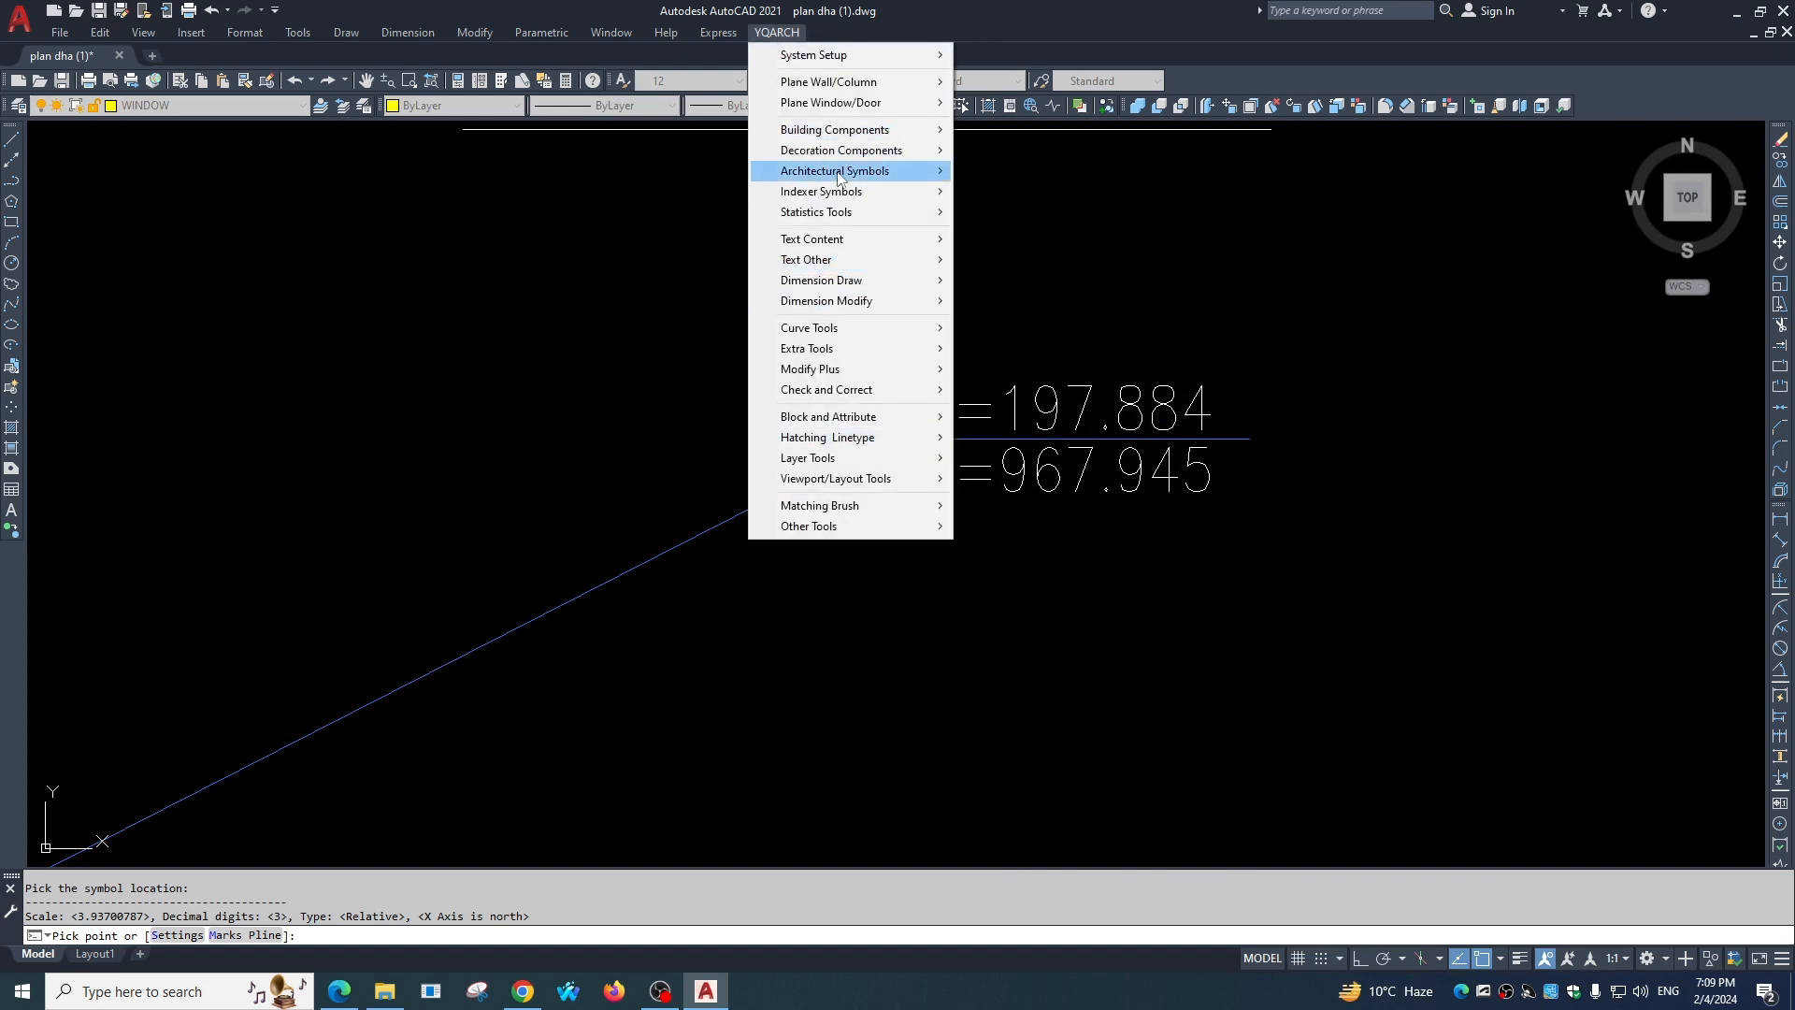
mouse_move(841, 173)
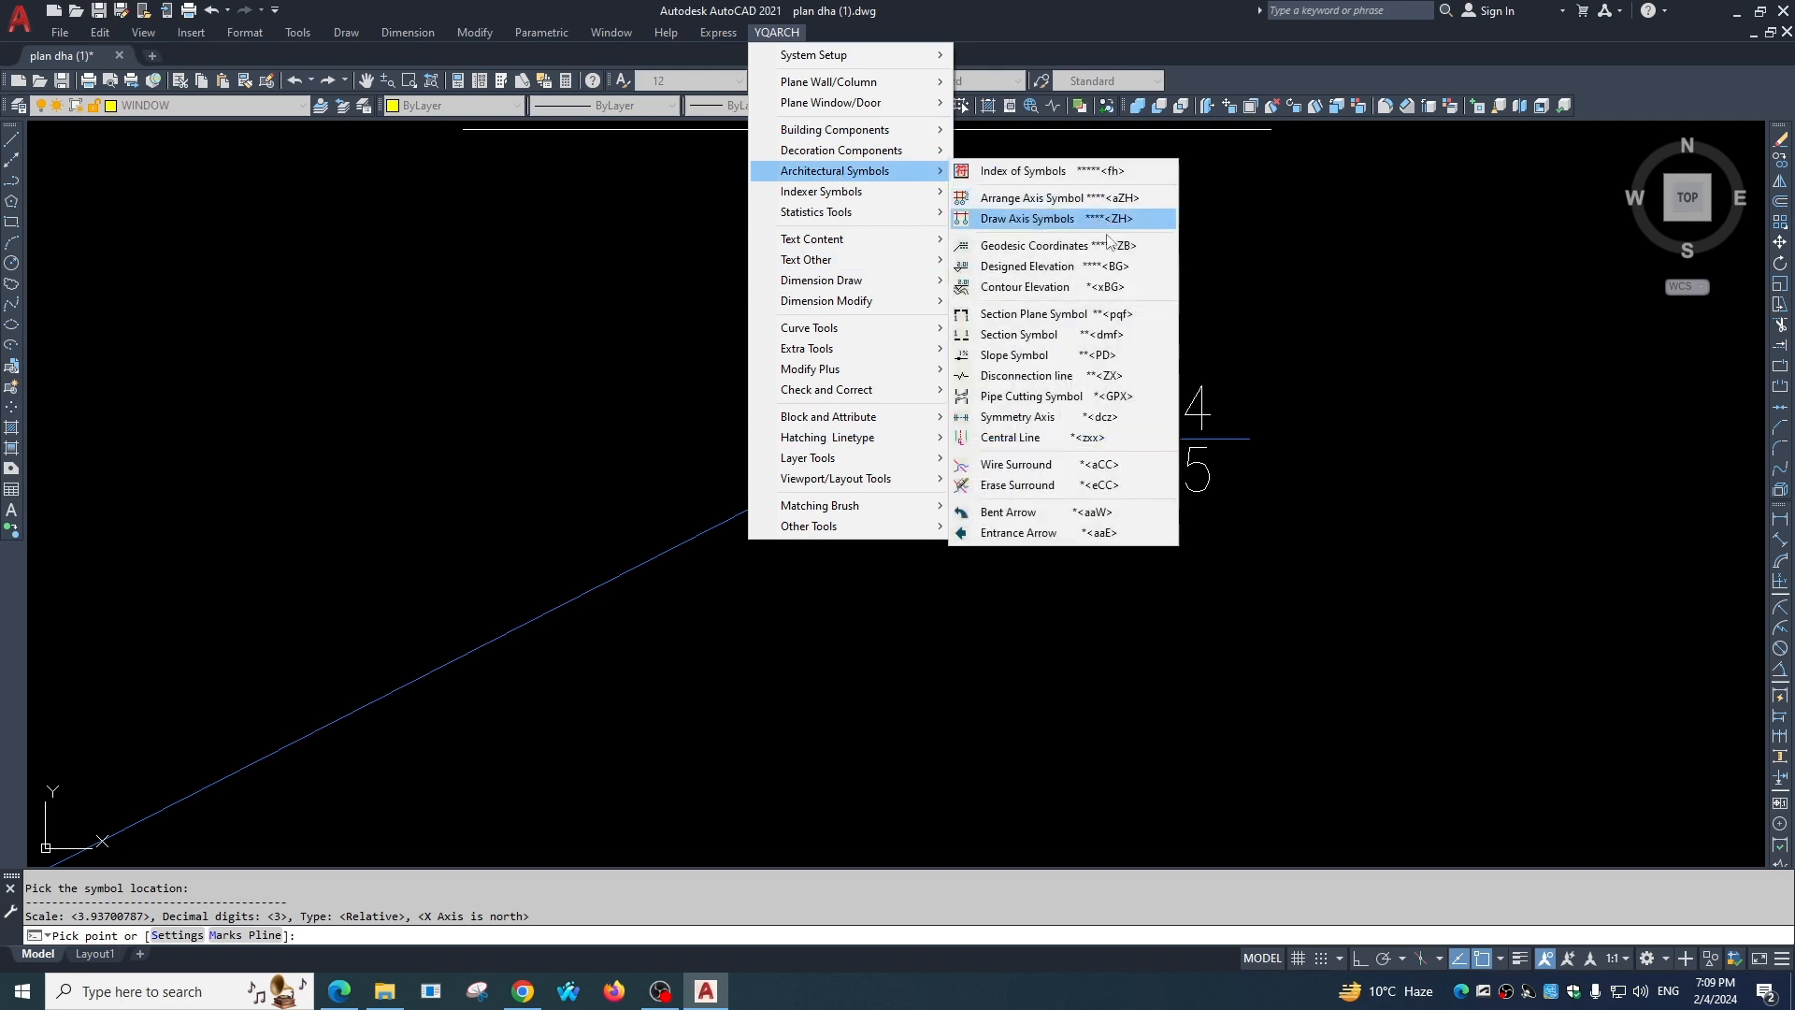
left_click(1016, 267)
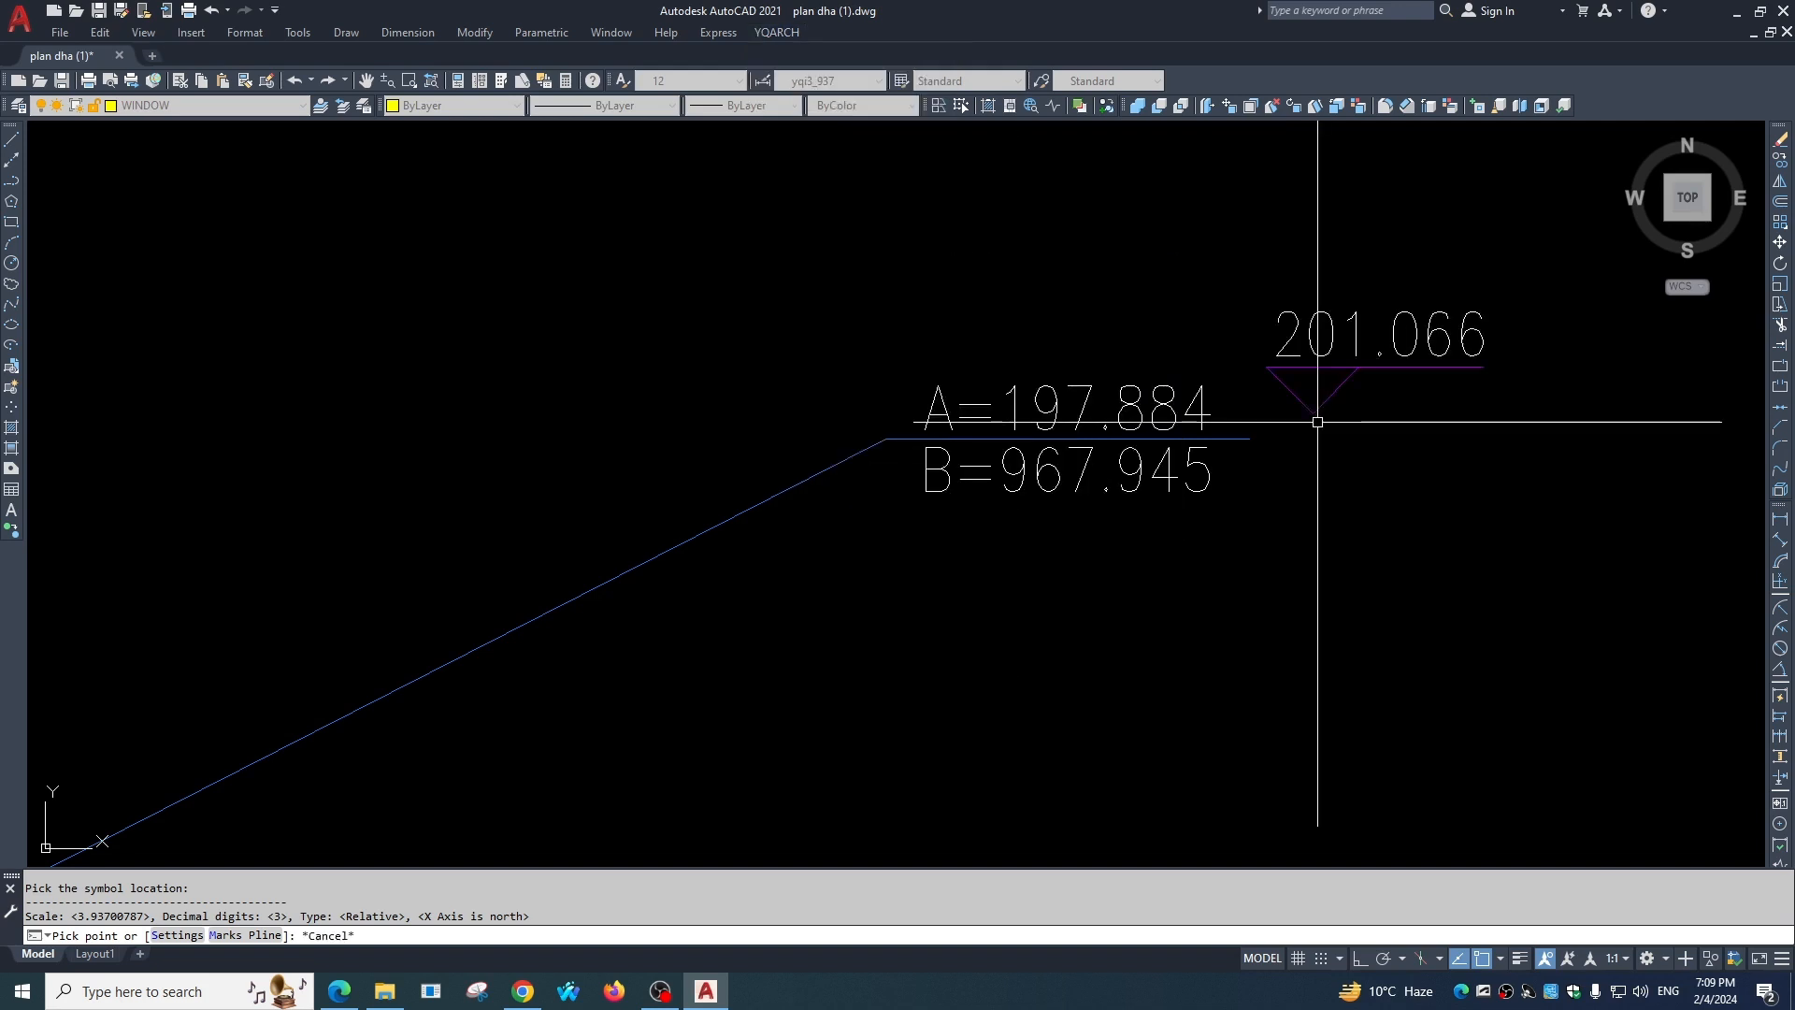
scroll(748, 570, "down", 6)
scroll(1075, 561, "up", 4)
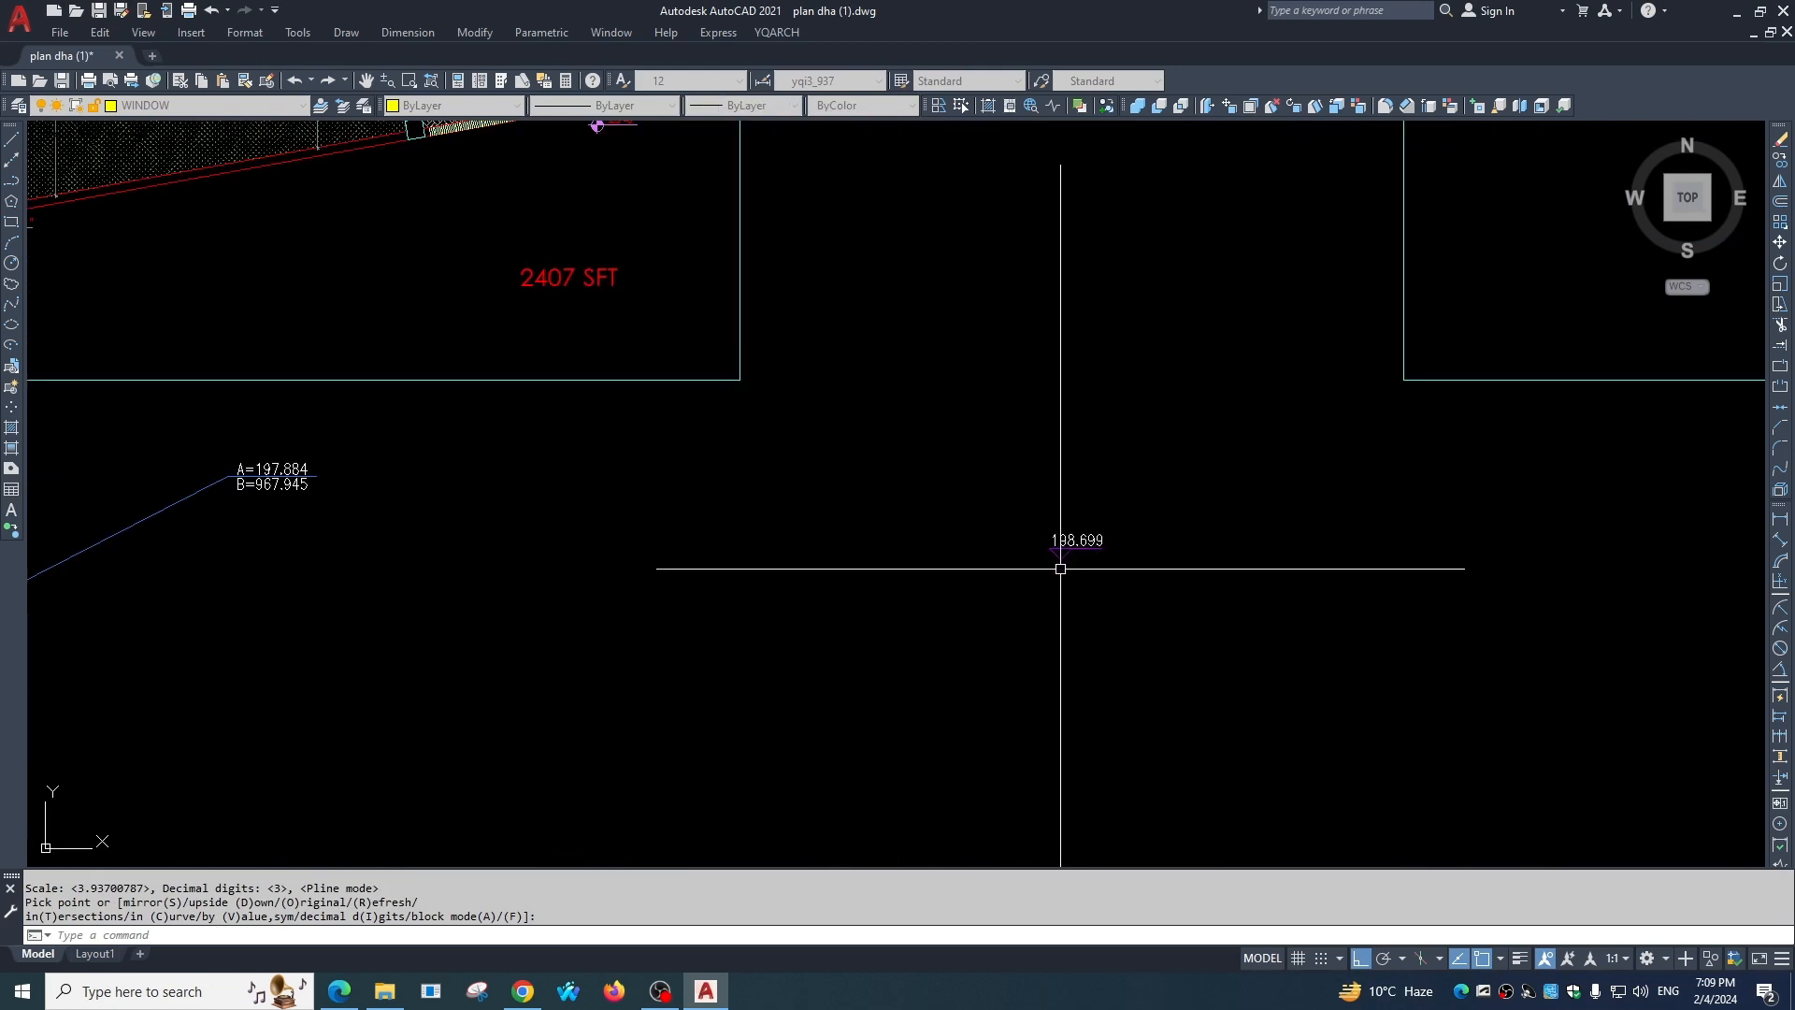
scroll(1161, 605, "up", 2)
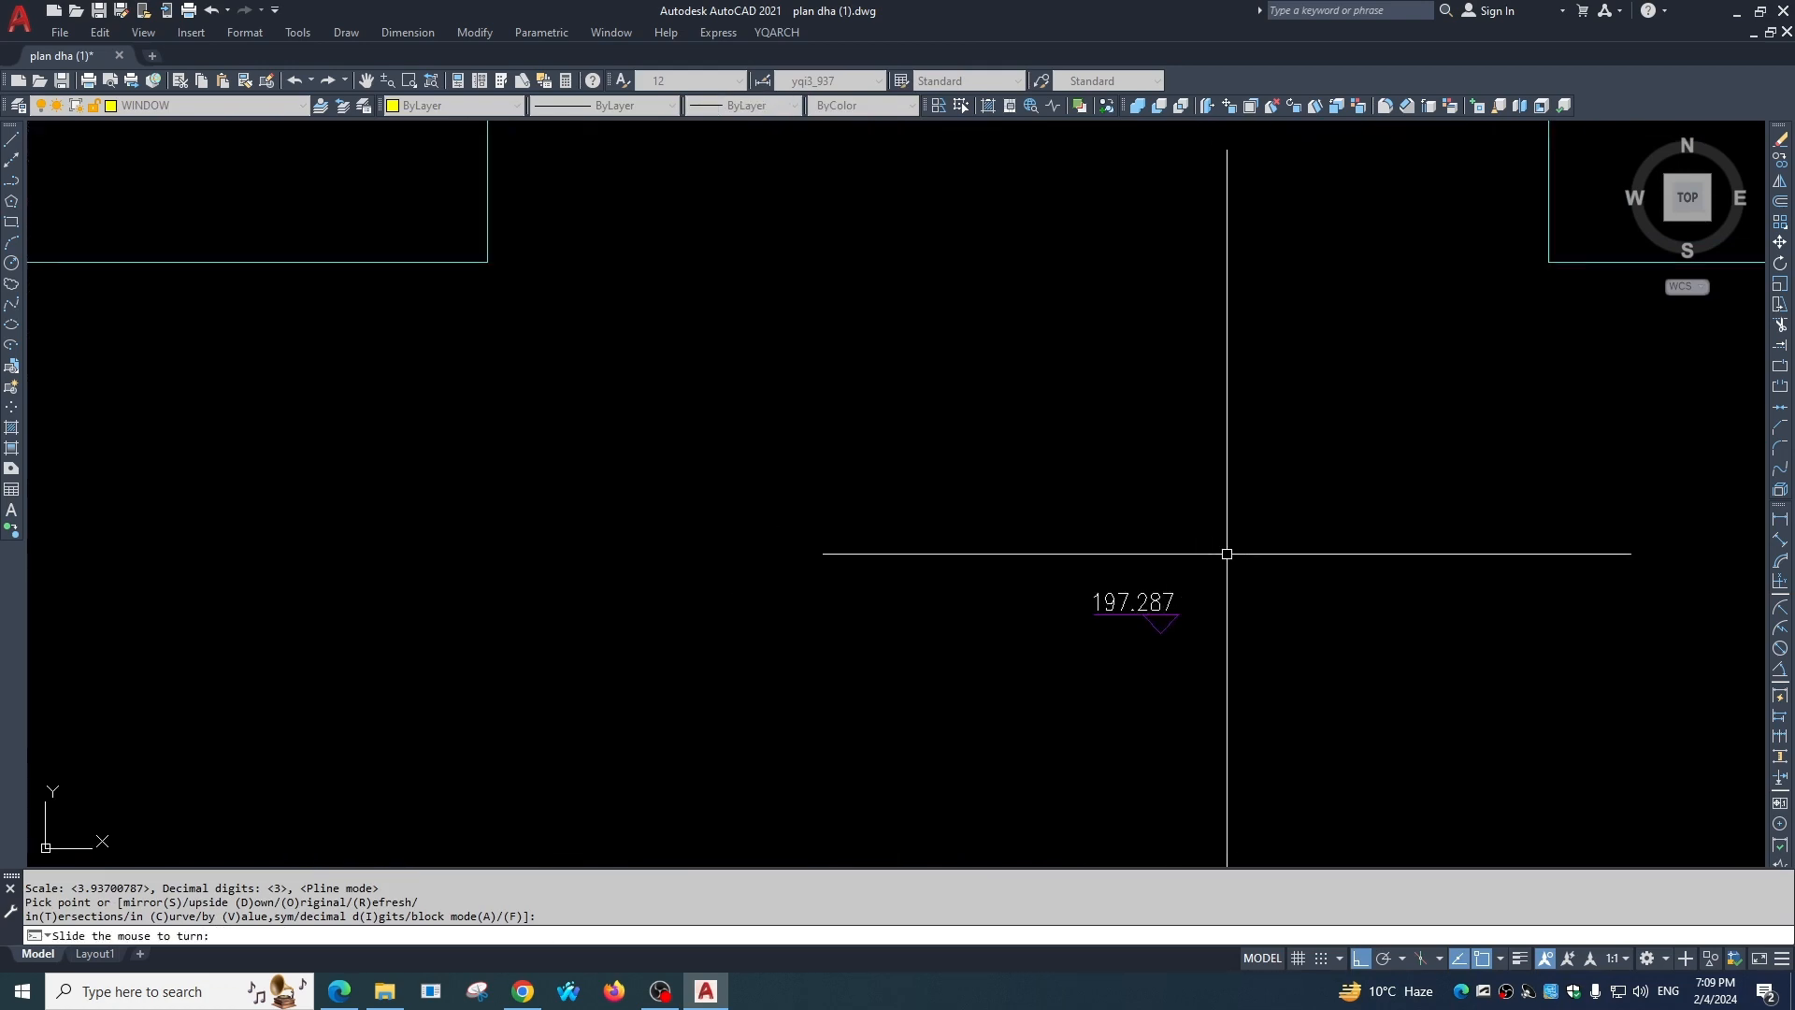
left_click(1126, 584)
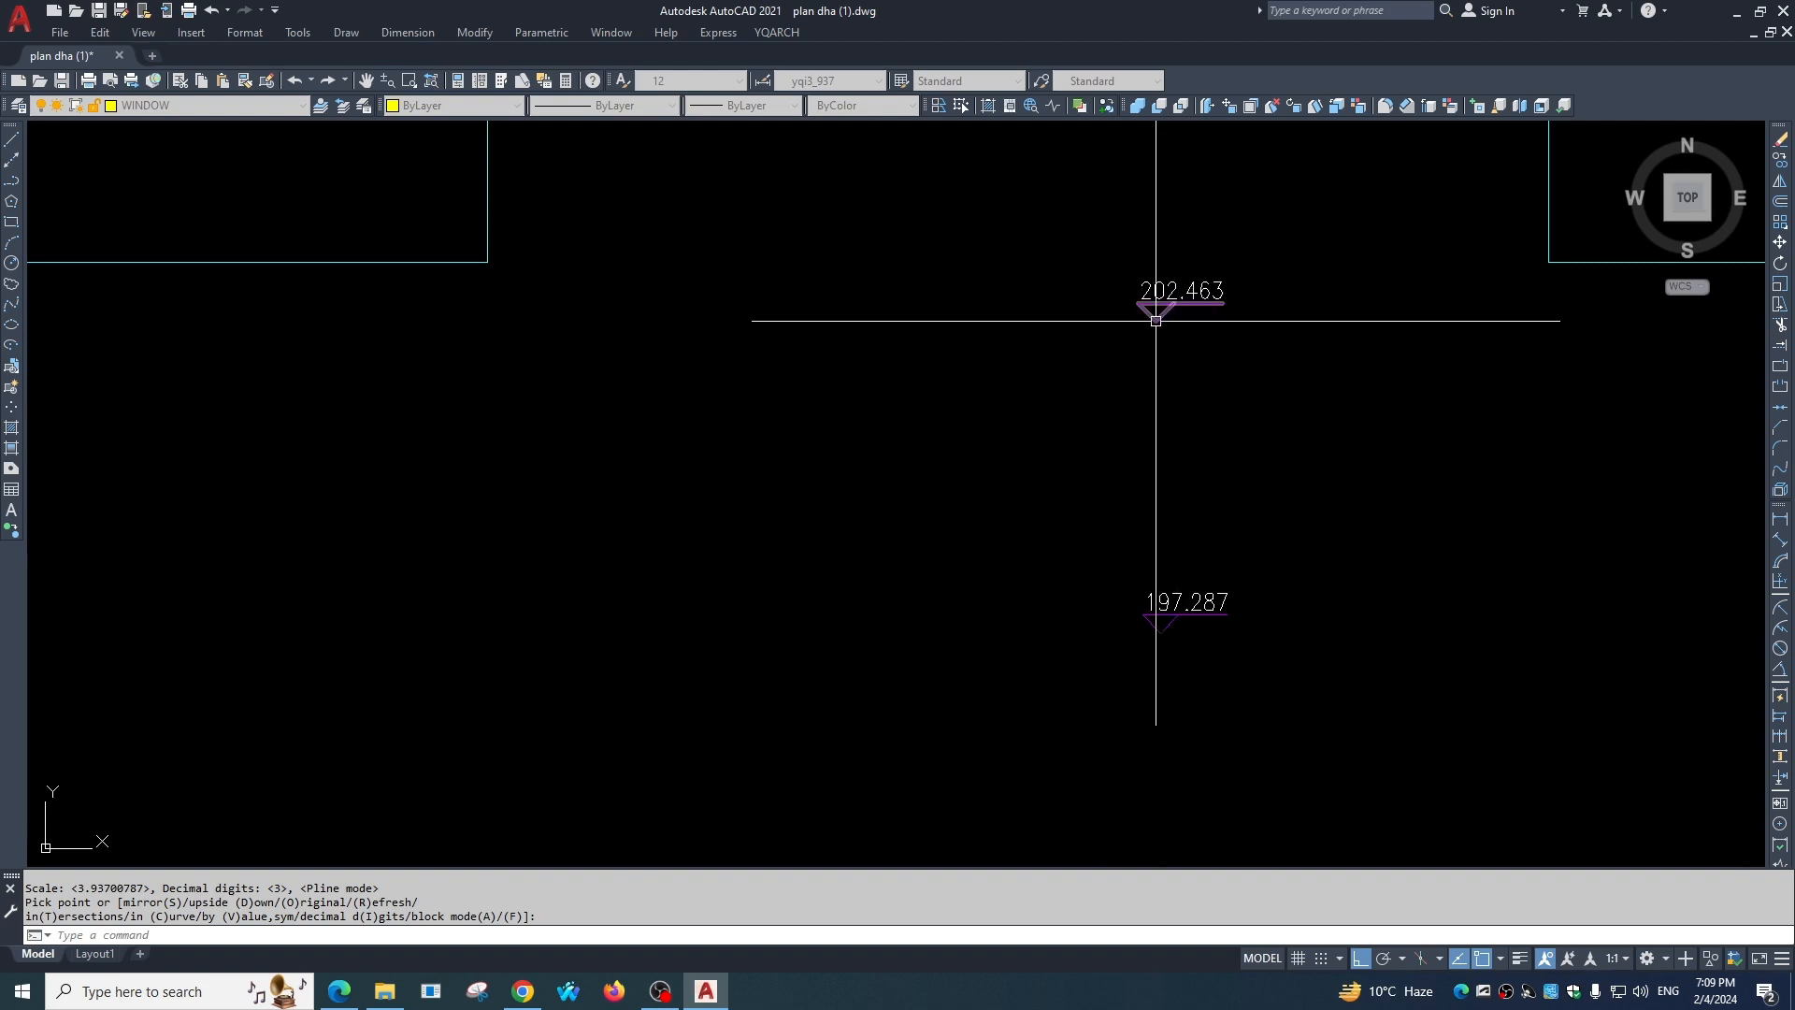
Add three more designed elevation symbols one above another over the first, and end the command.
left_click(1160, 319)
middle_click_drag(1169, 289, 1159, 443)
left_click(1038, 378)
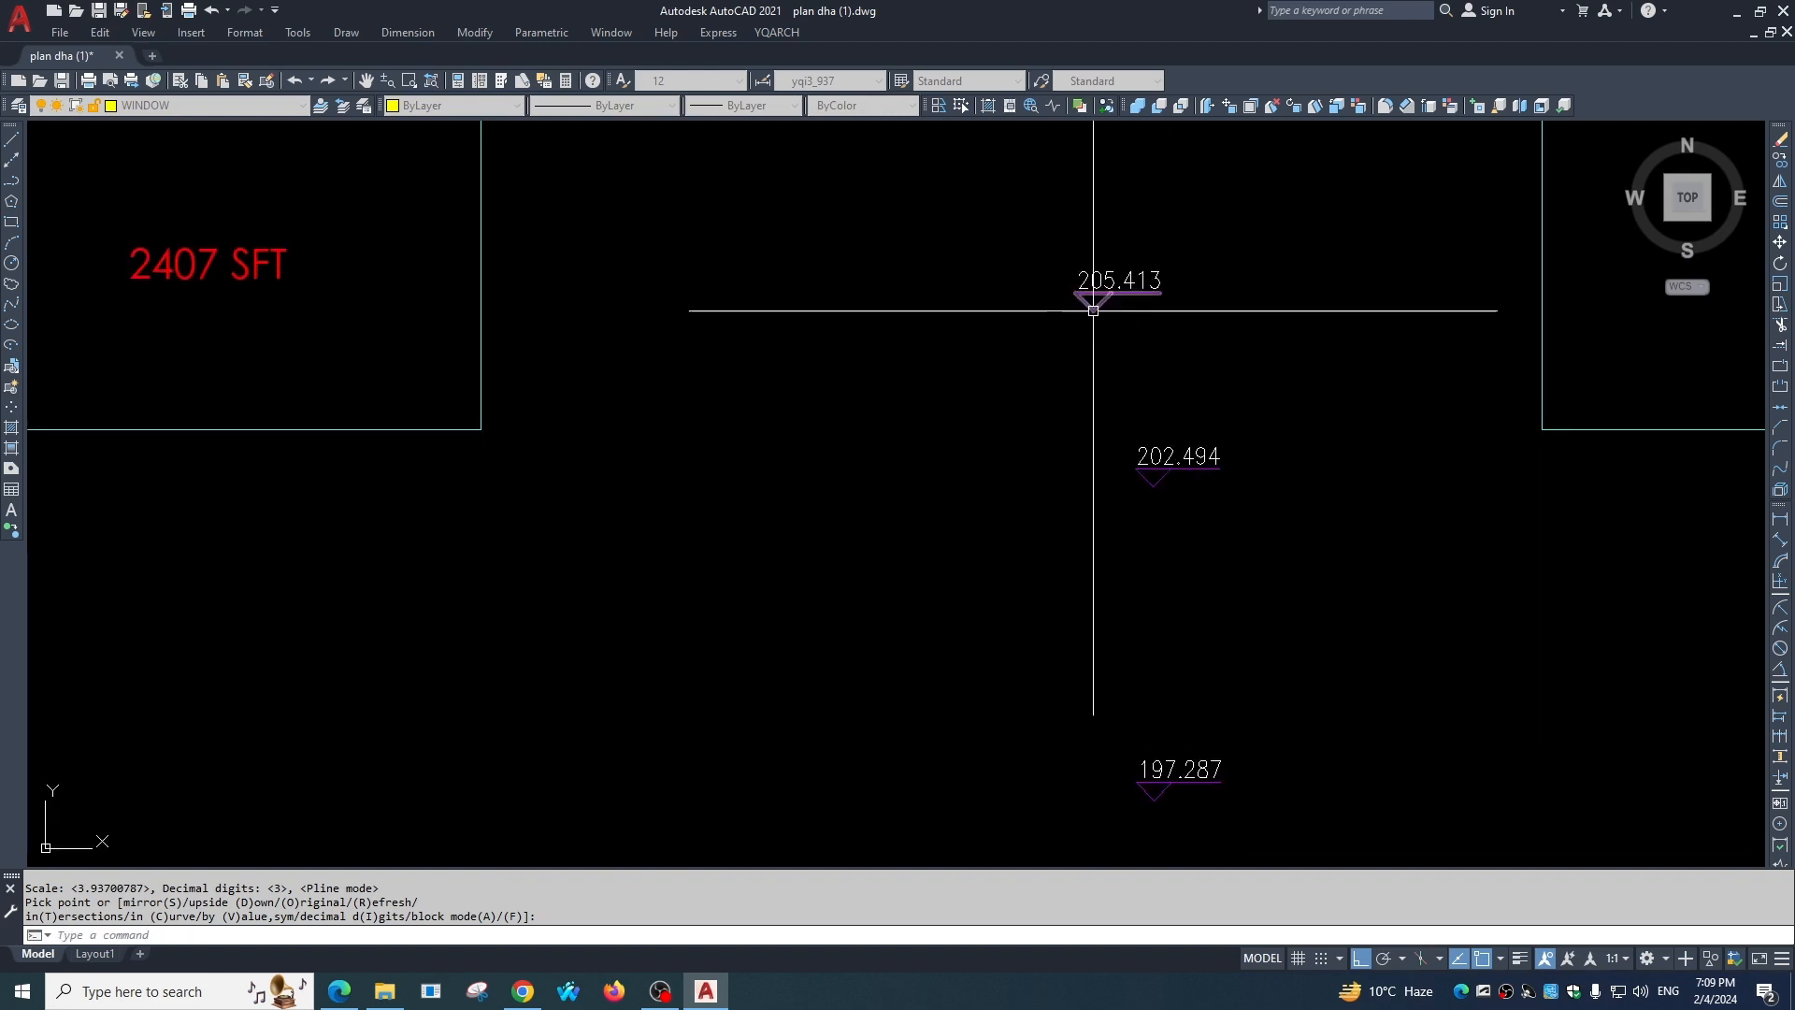
middle_click_drag(1091, 305, 1043, 545)
left_click(1121, 349)
scroll(1121, 350, "down", 2)
middle_click_drag(1062, 284, 1046, 389)
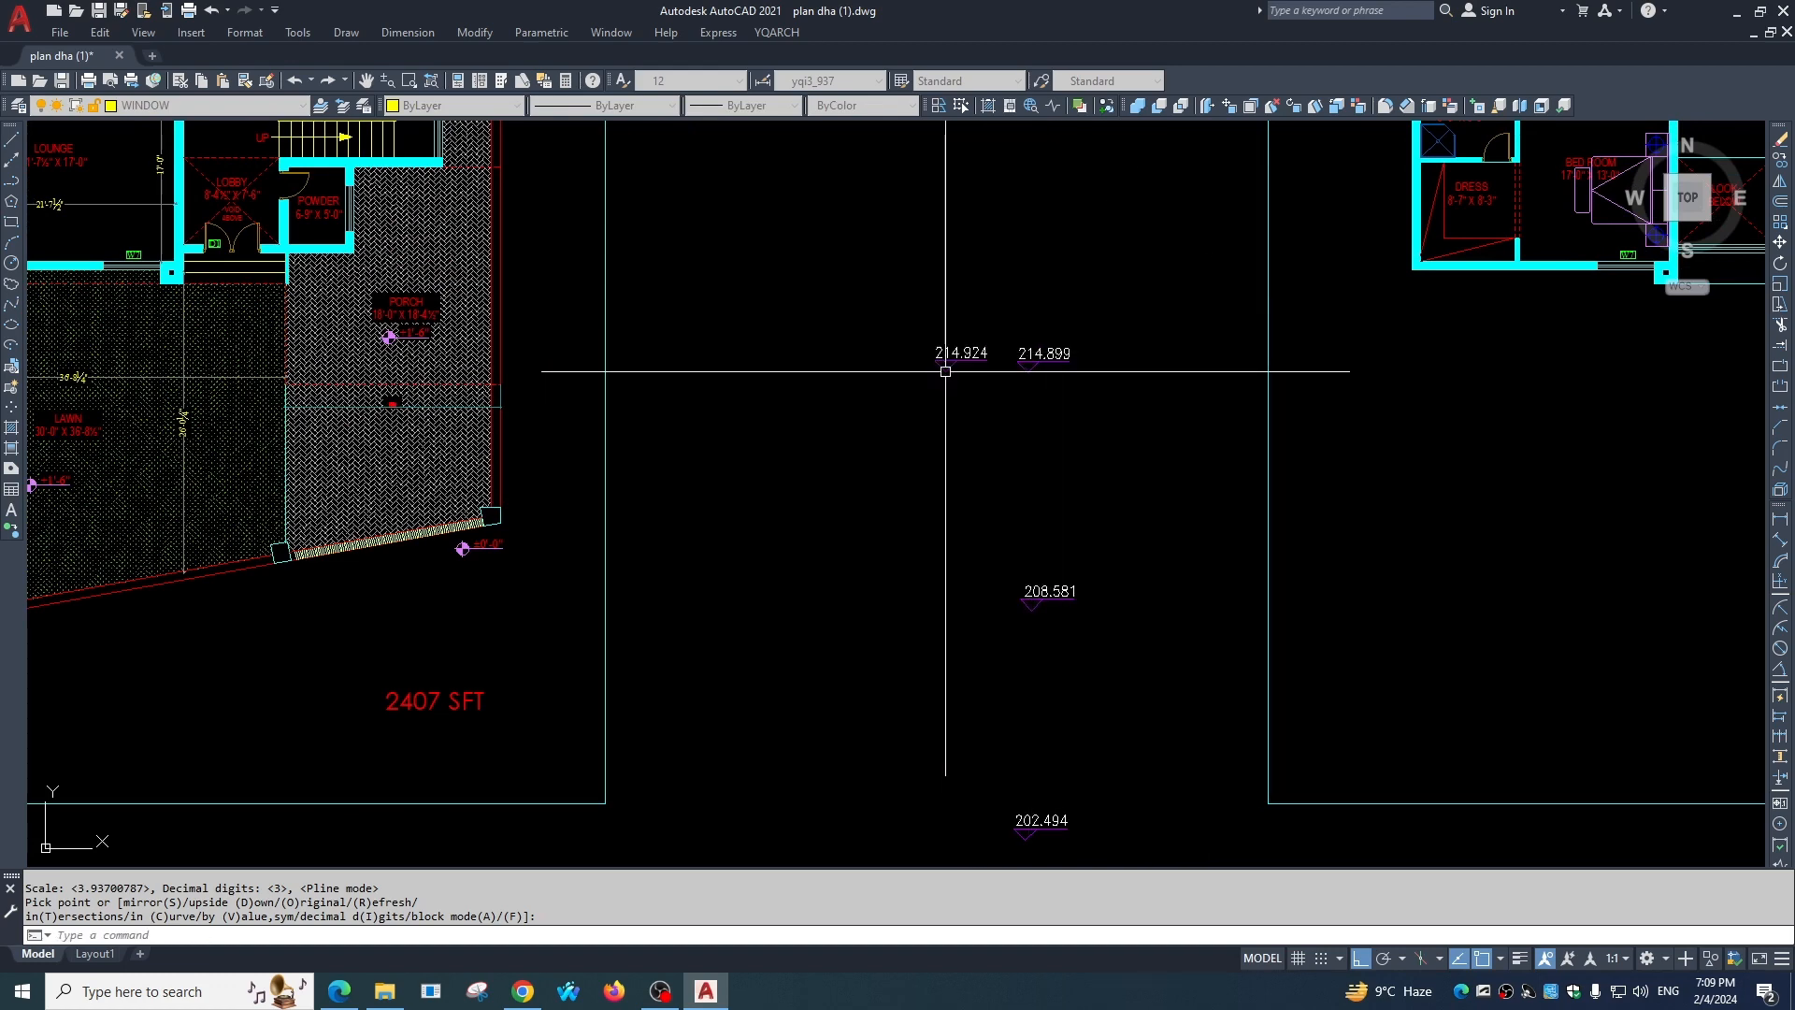
key("Escape")
middle_click_drag(1065, 388, 1022, 276)
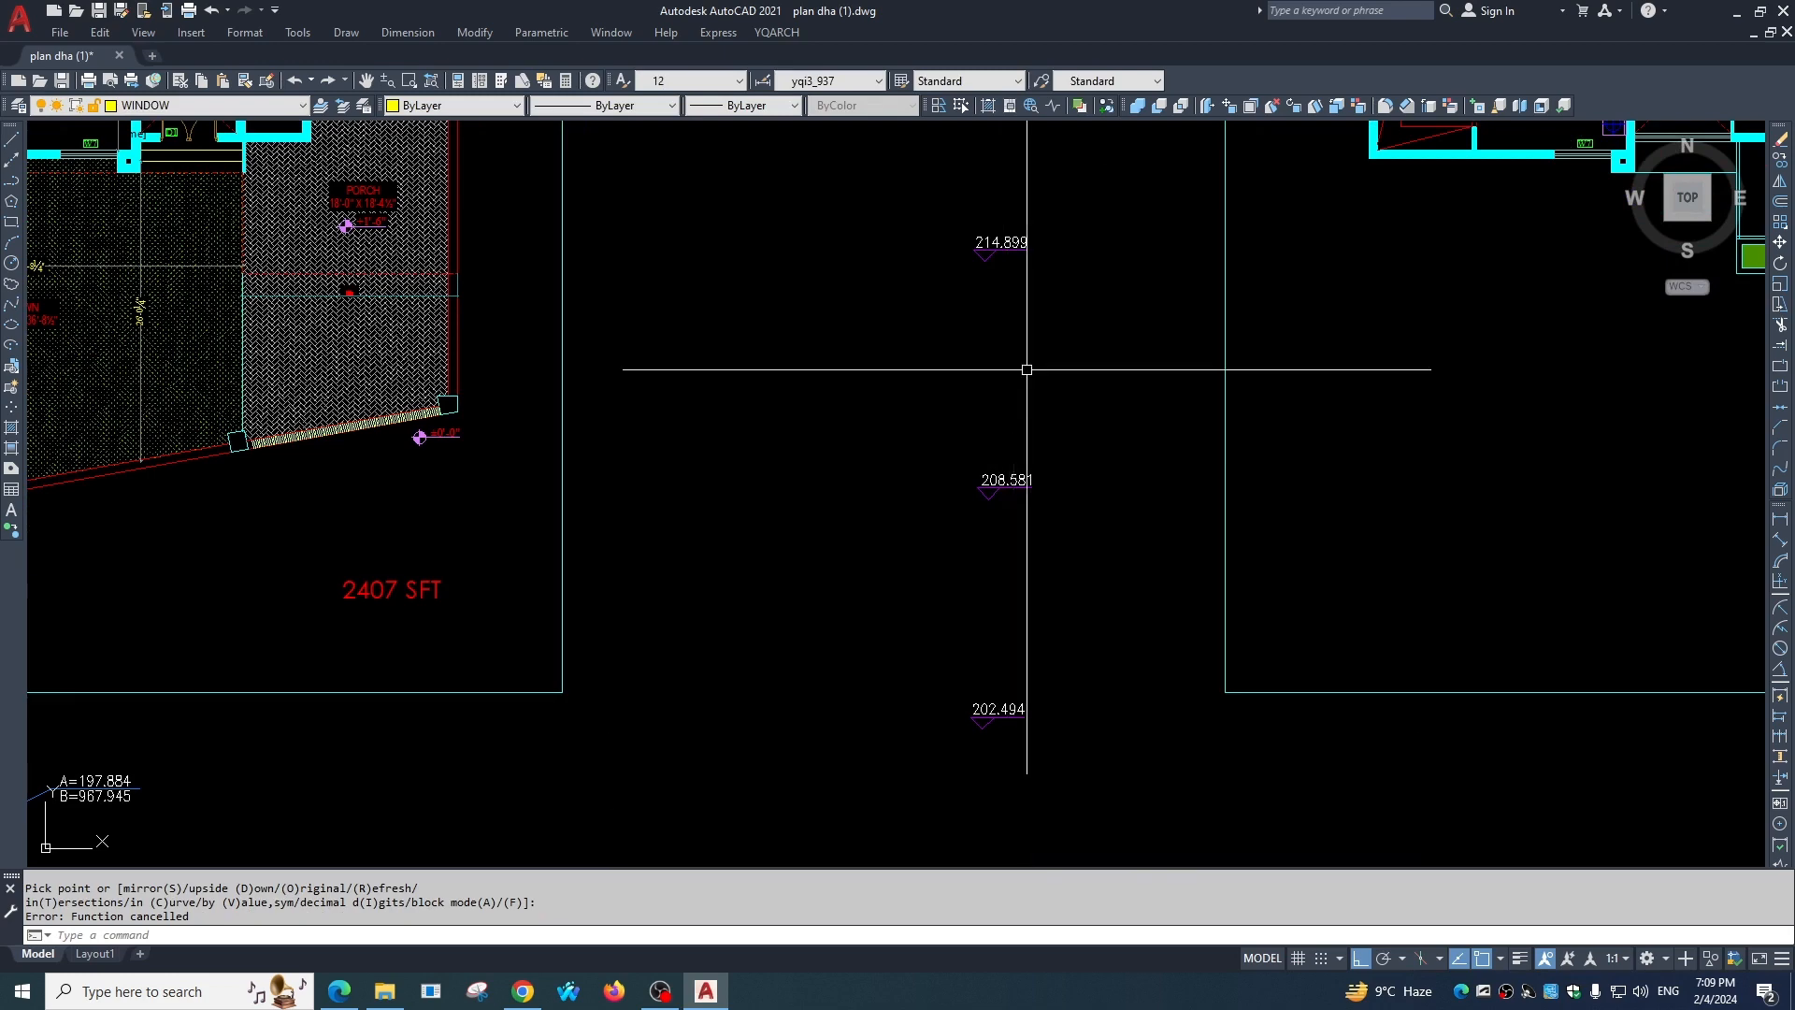
scroll(1022, 301, "down", 4)
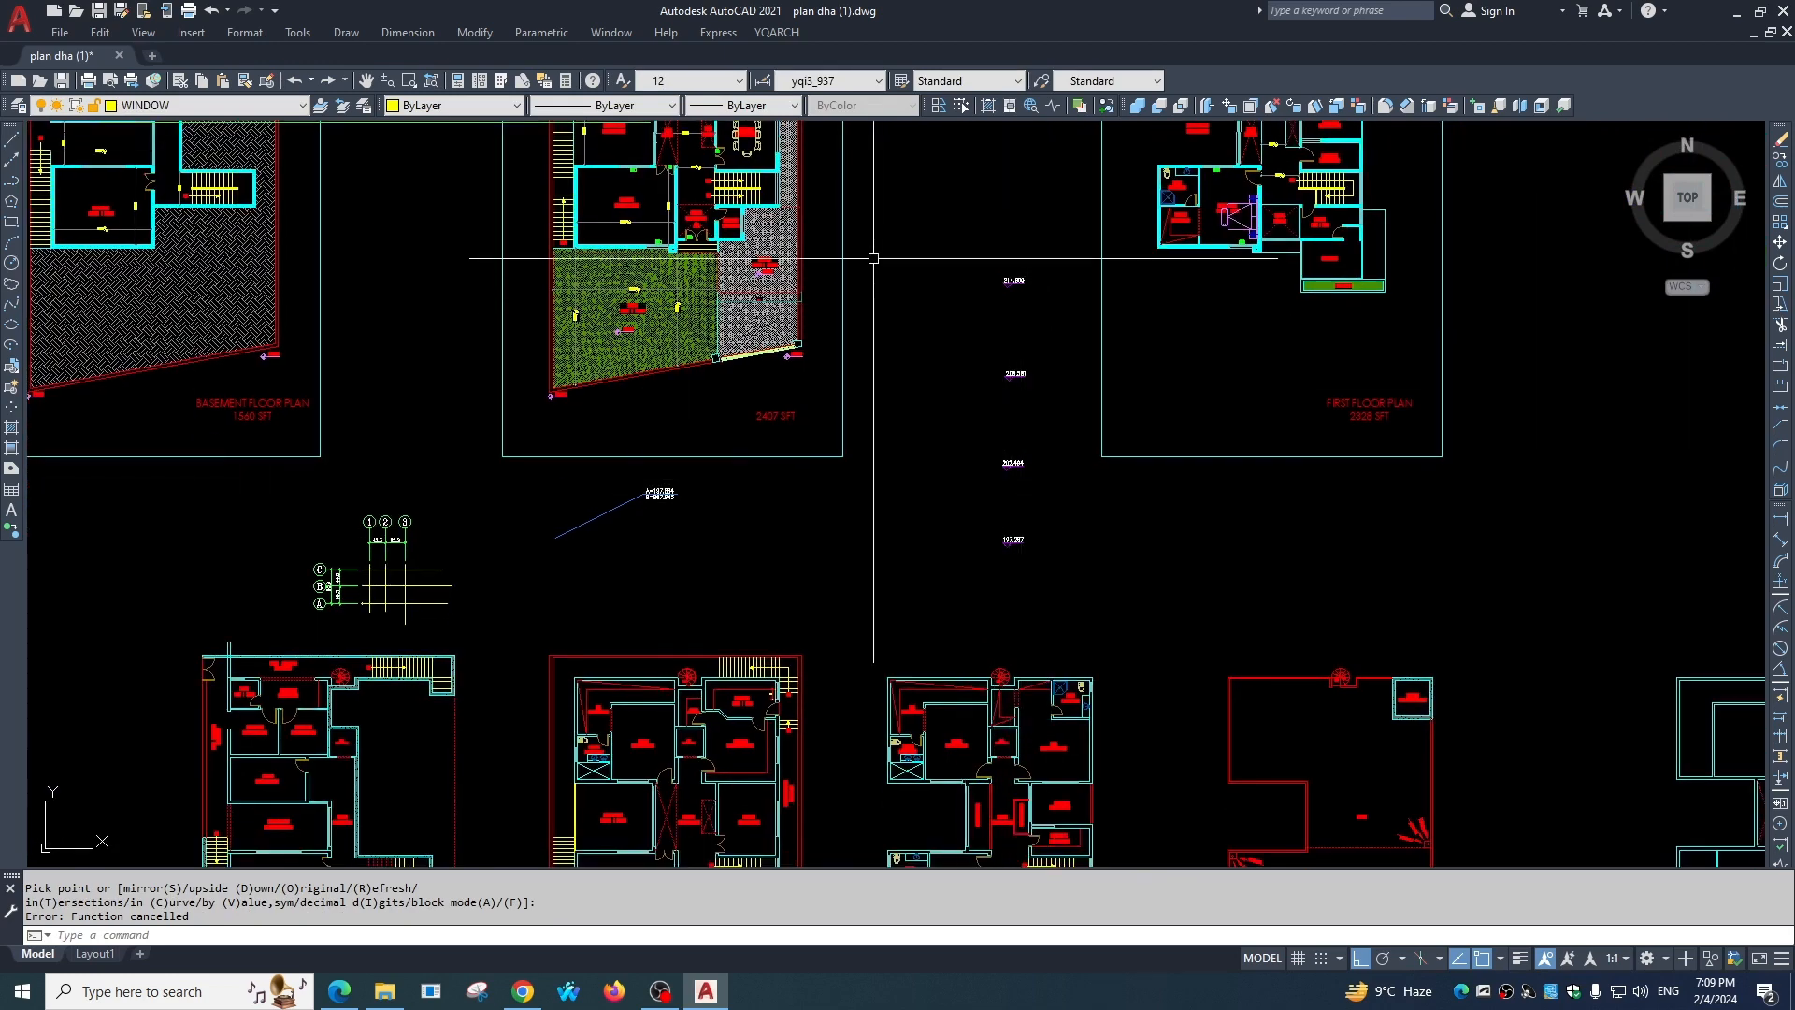
Apply YQArch's Contour Elevation to the rectangular frame around the first floor plan.
left_click(777, 31)
mouse_move(917, 171)
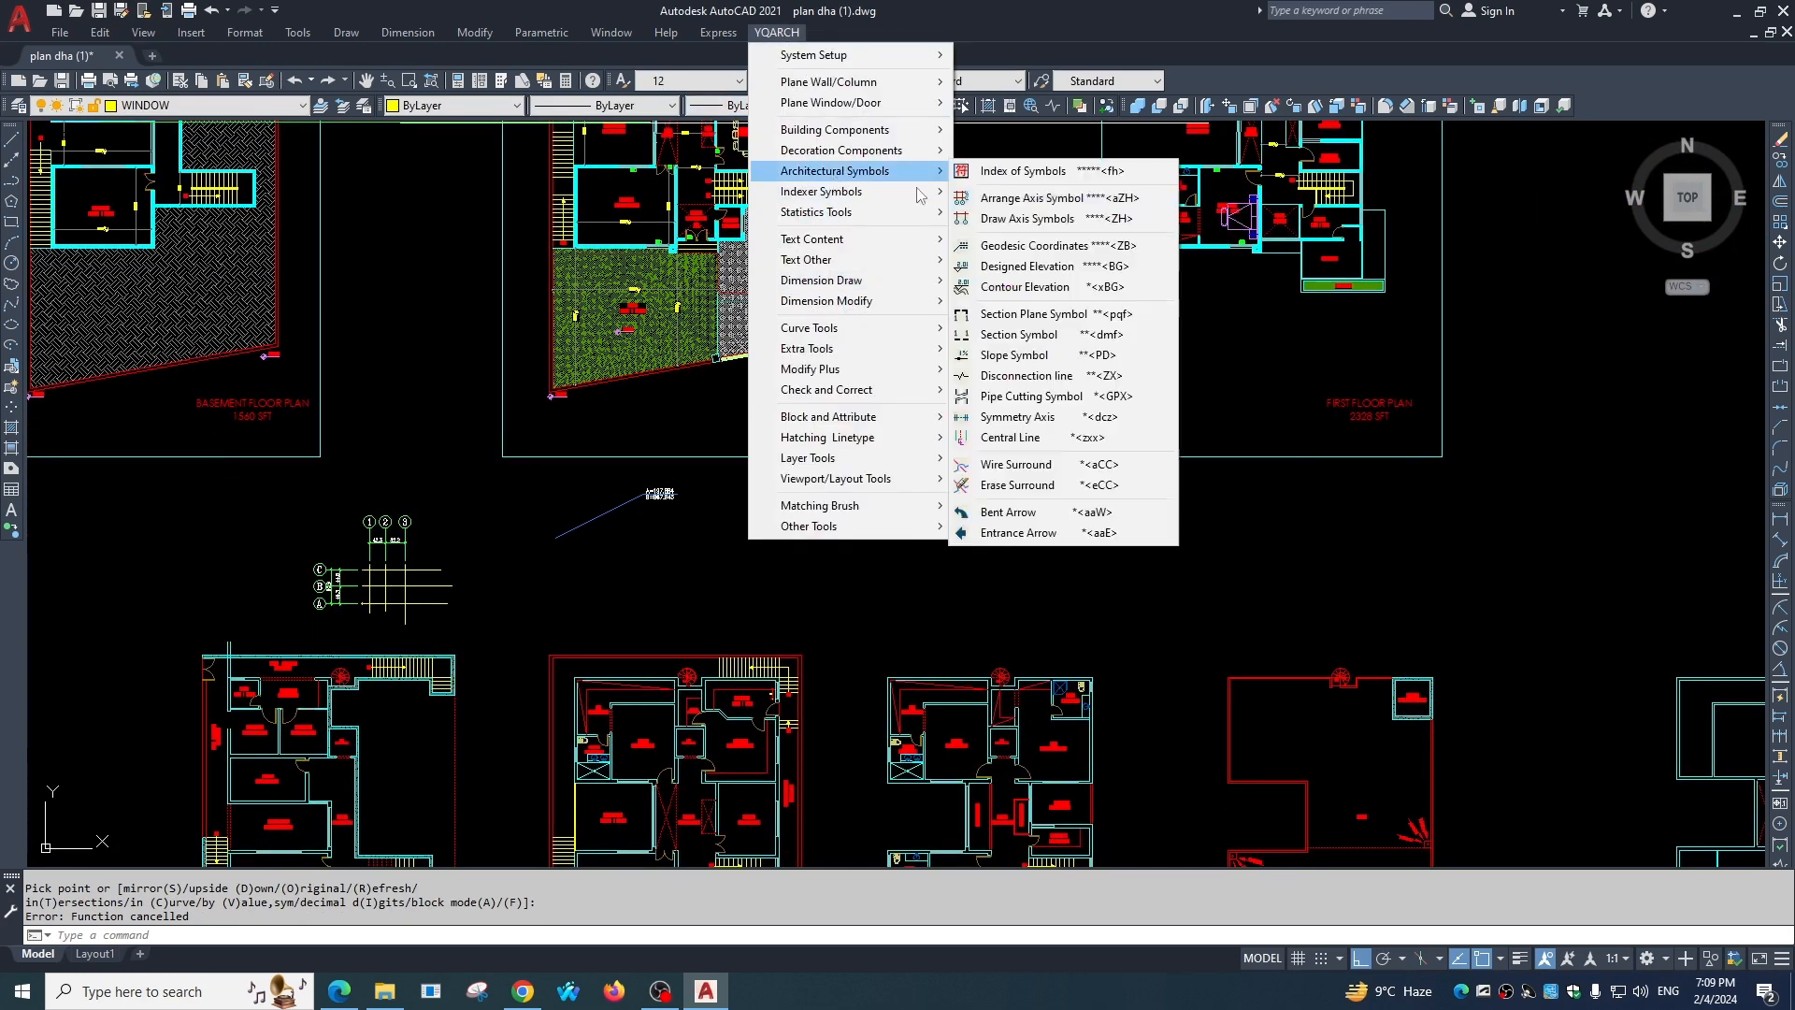
left_click(1022, 287)
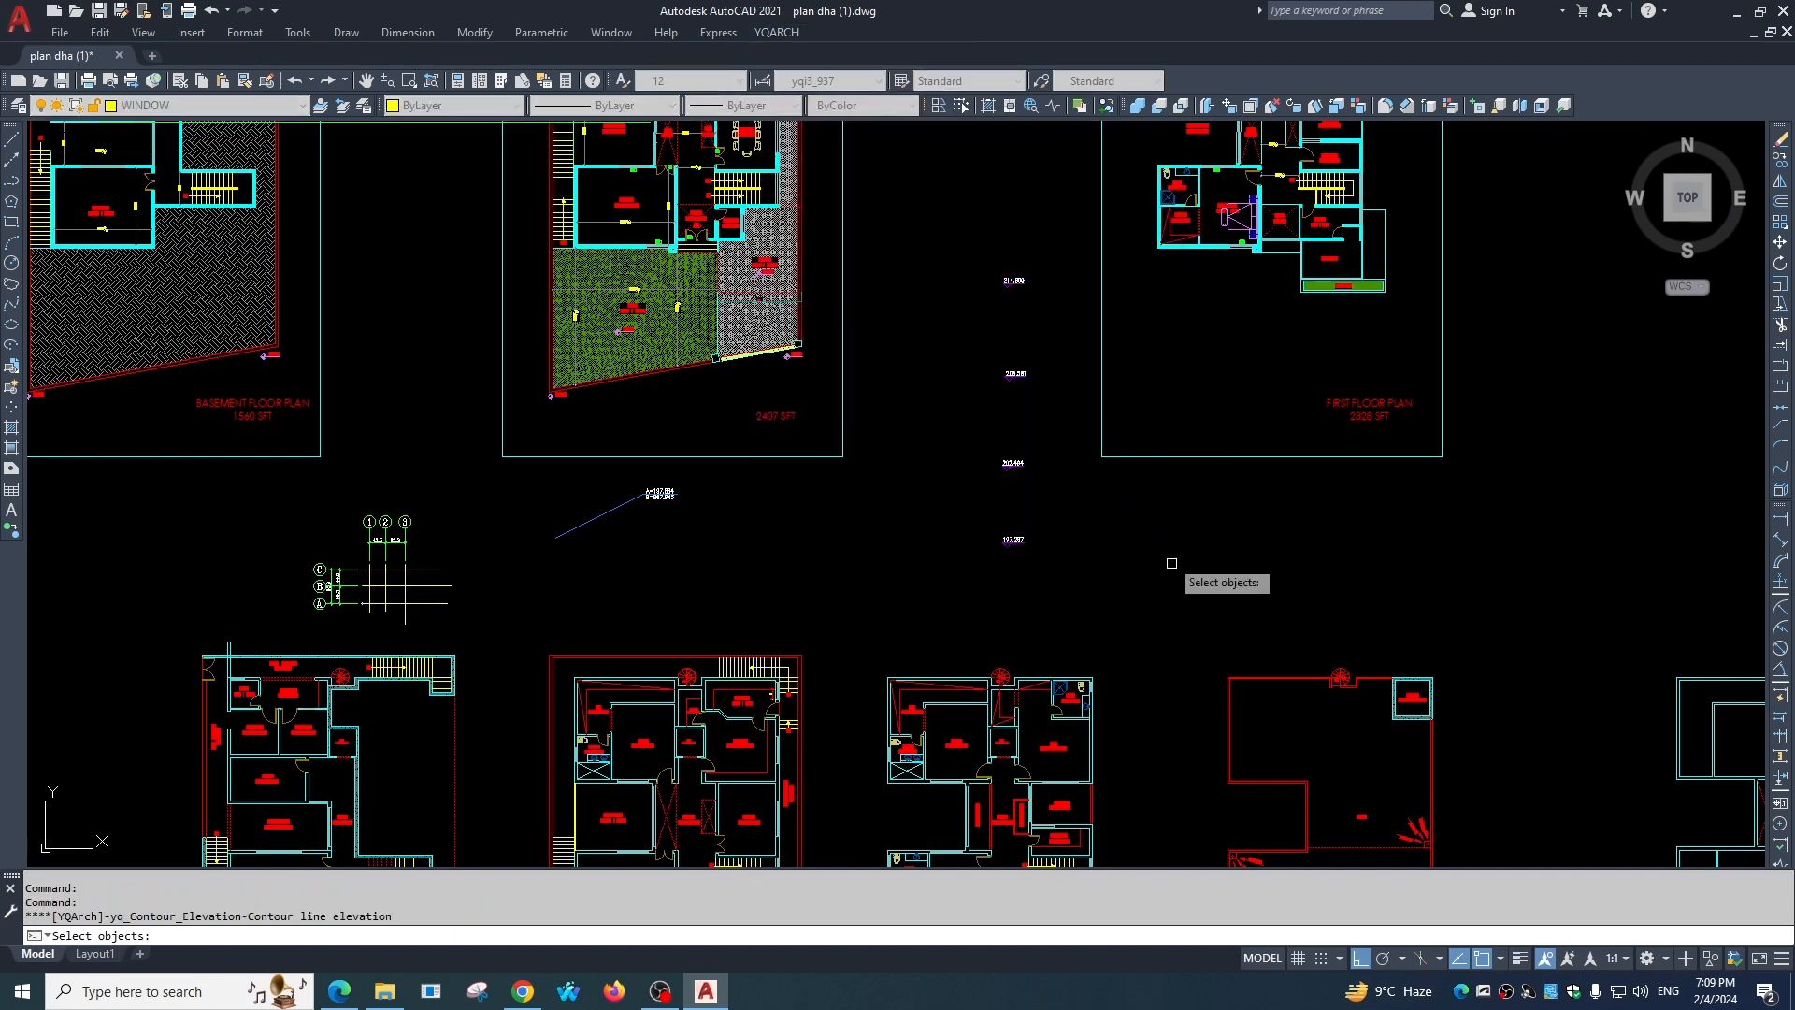
left_click(1161, 456)
key("Return")
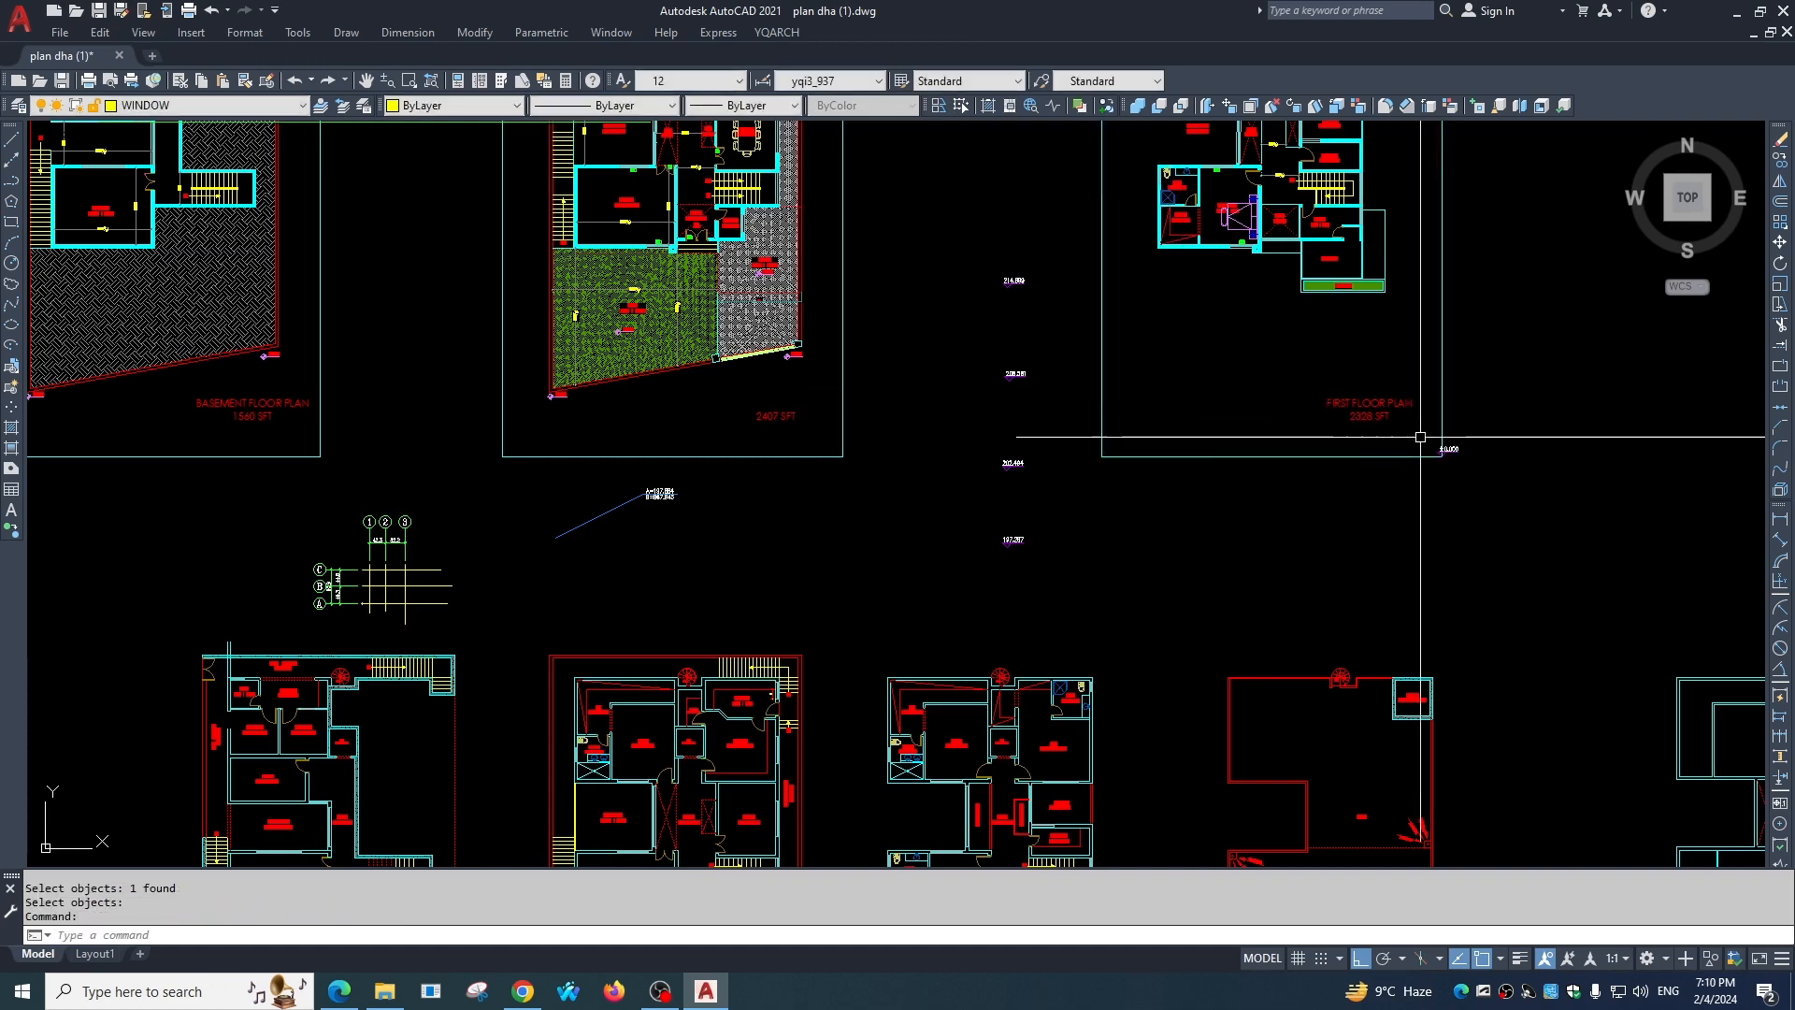
scroll(1459, 453, "up", 10)
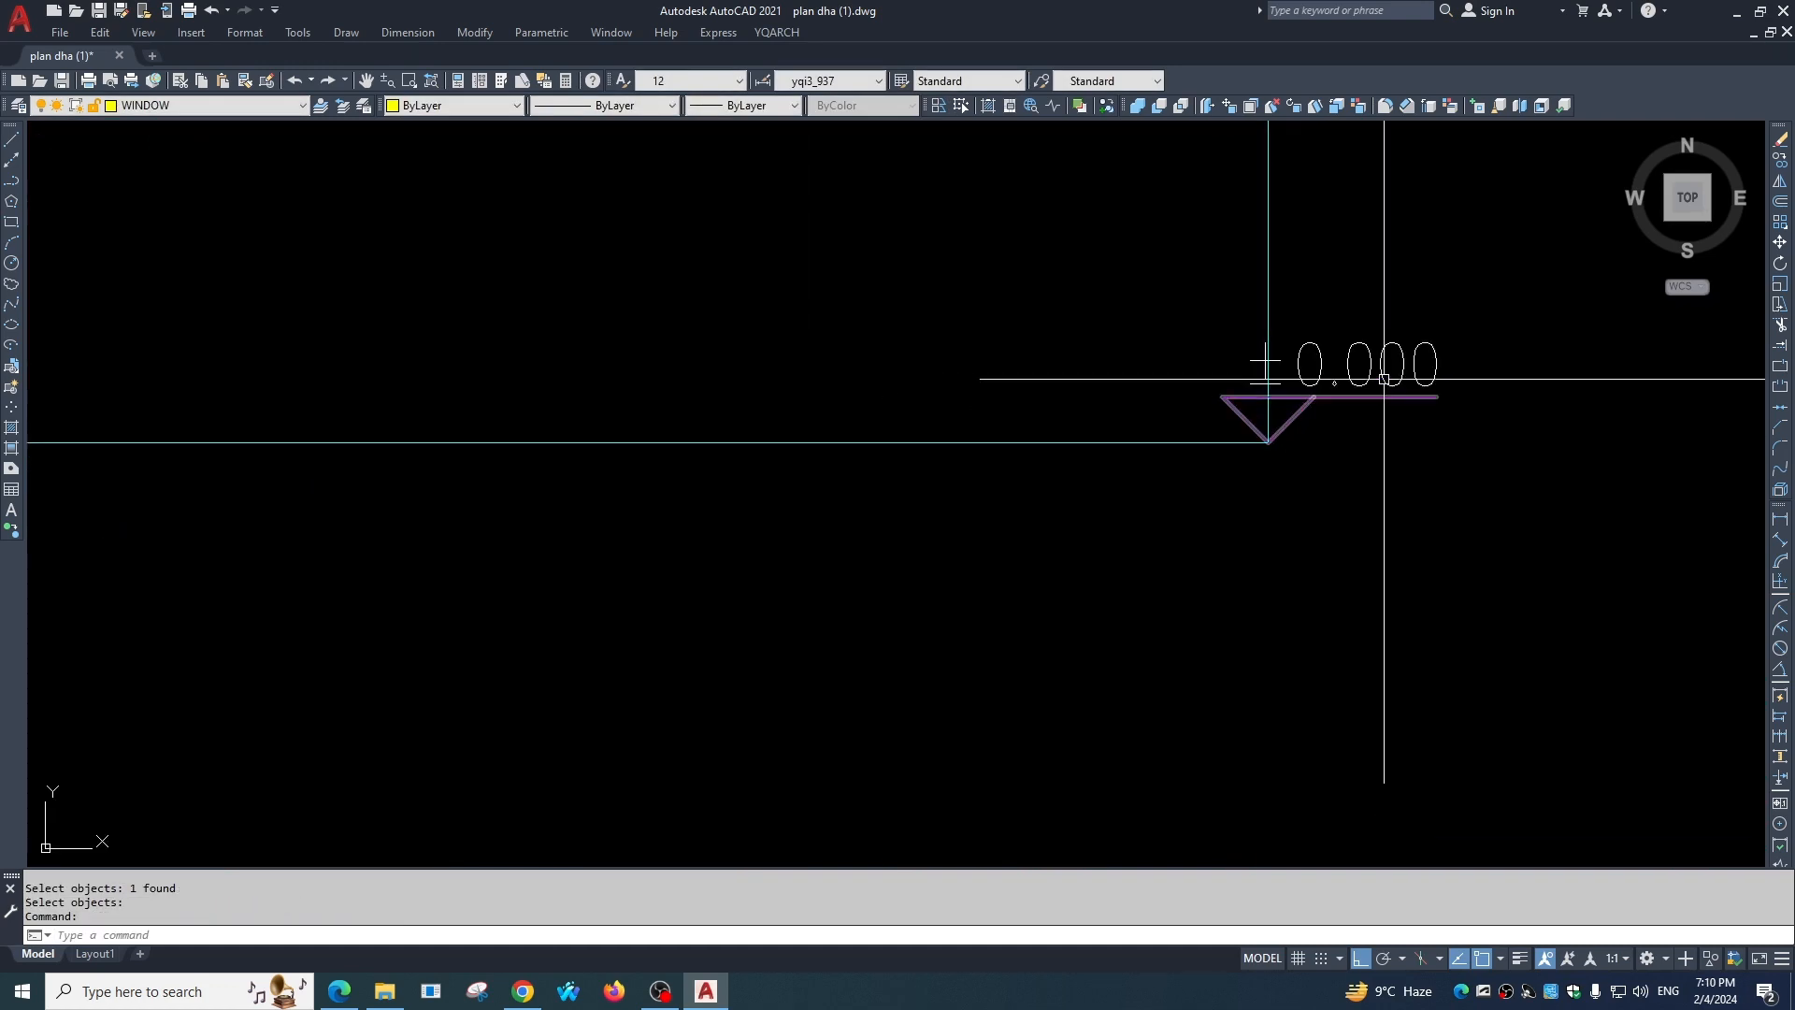
scroll(1382, 381, "up", 4)
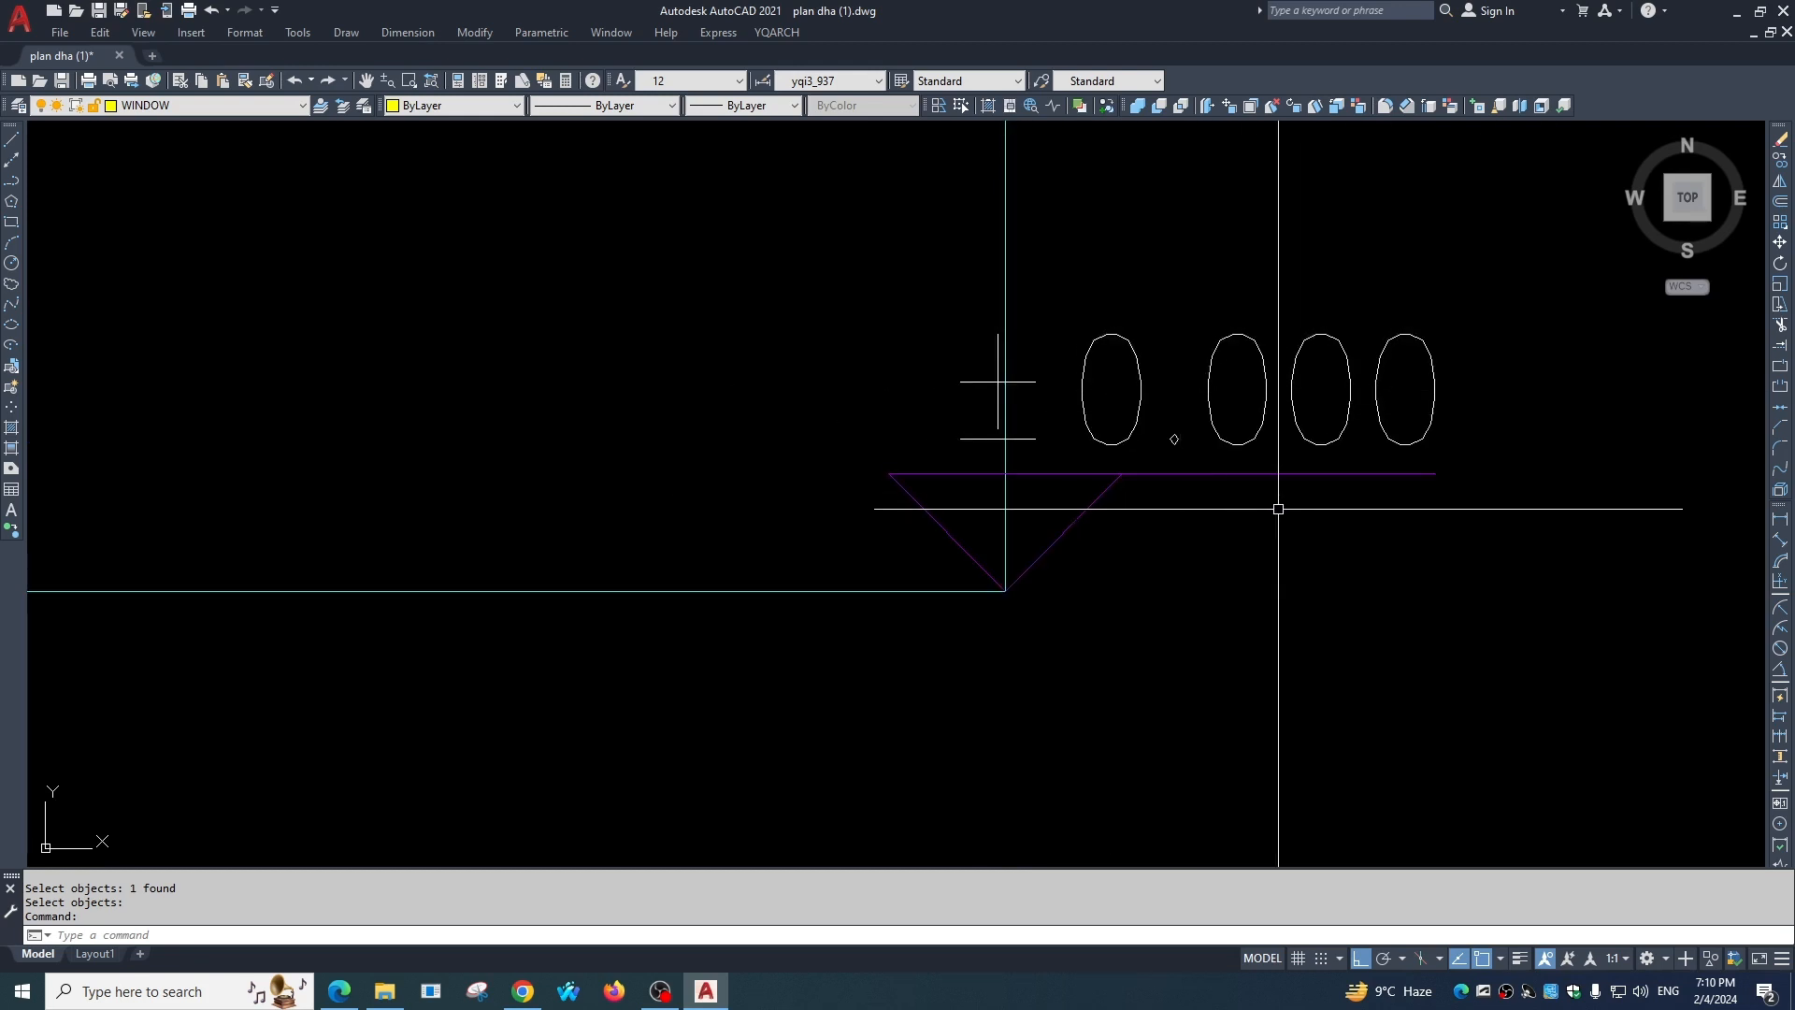
scroll(1274, 509, "down", 3)
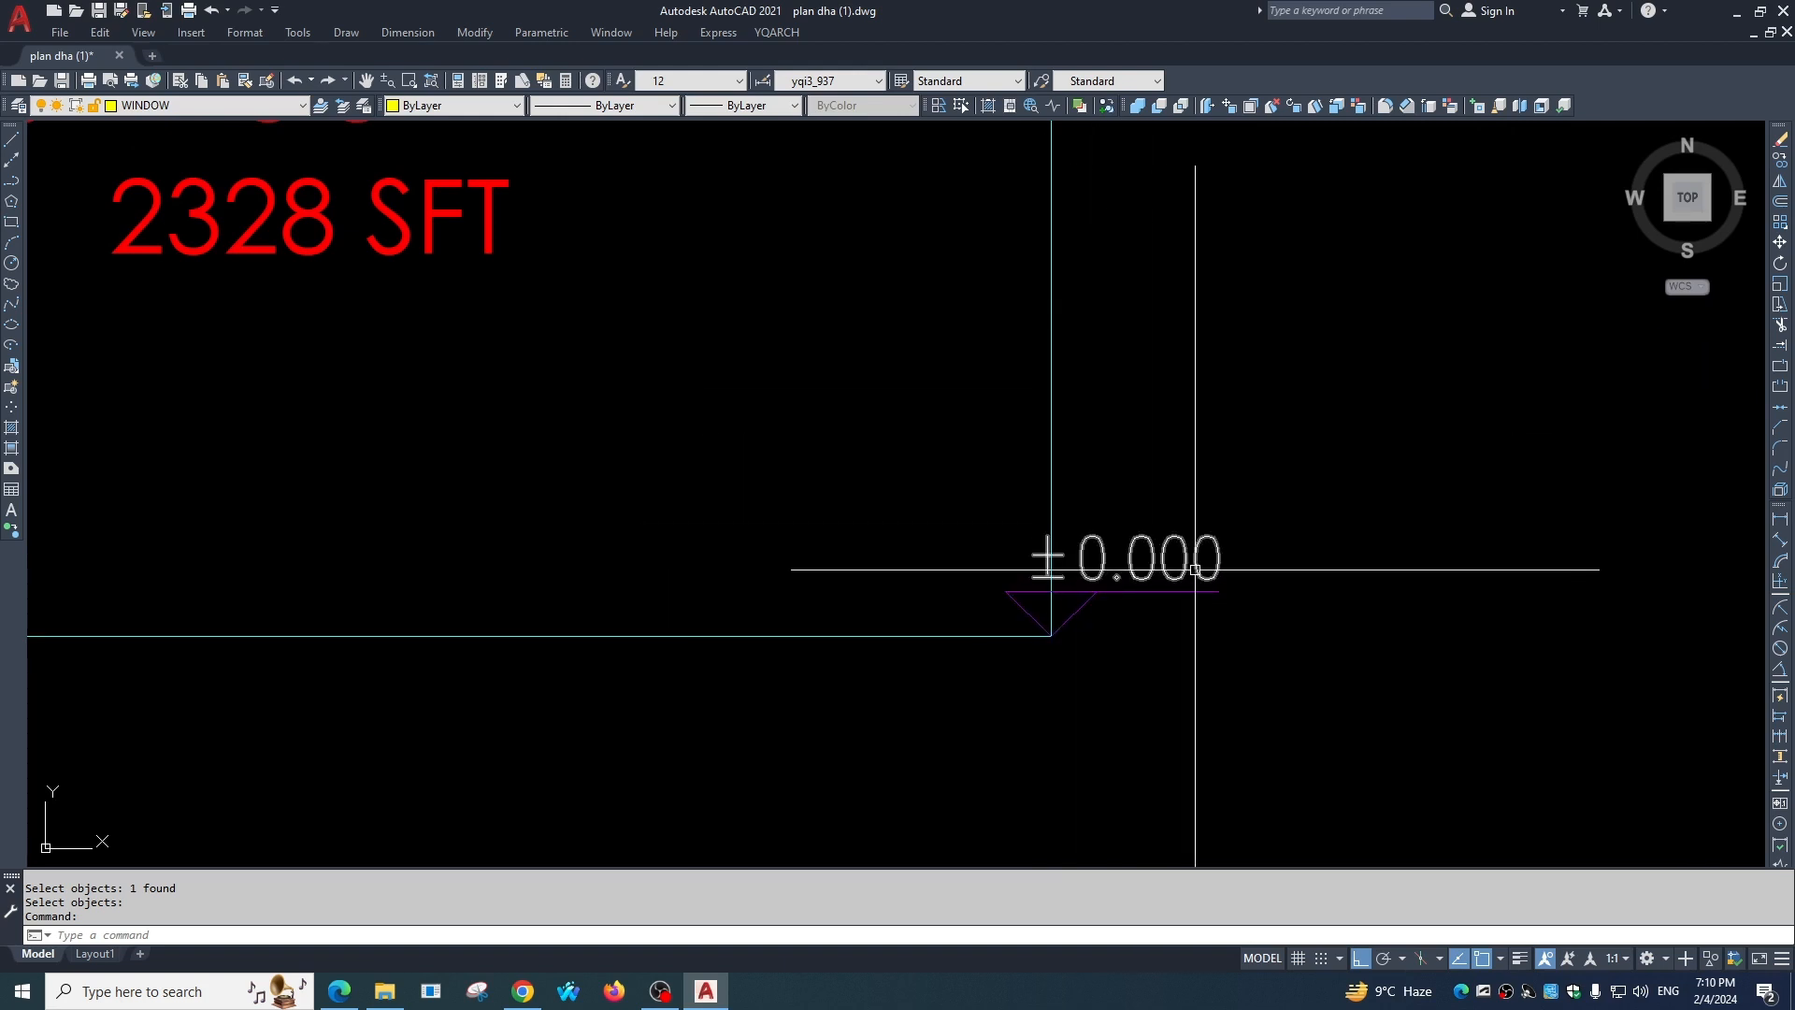
Change the contour elevation text at the first floor plan frame's corner to ±33300.
left_click(1142, 549)
left_click(1101, 554)
double_click(1112, 561)
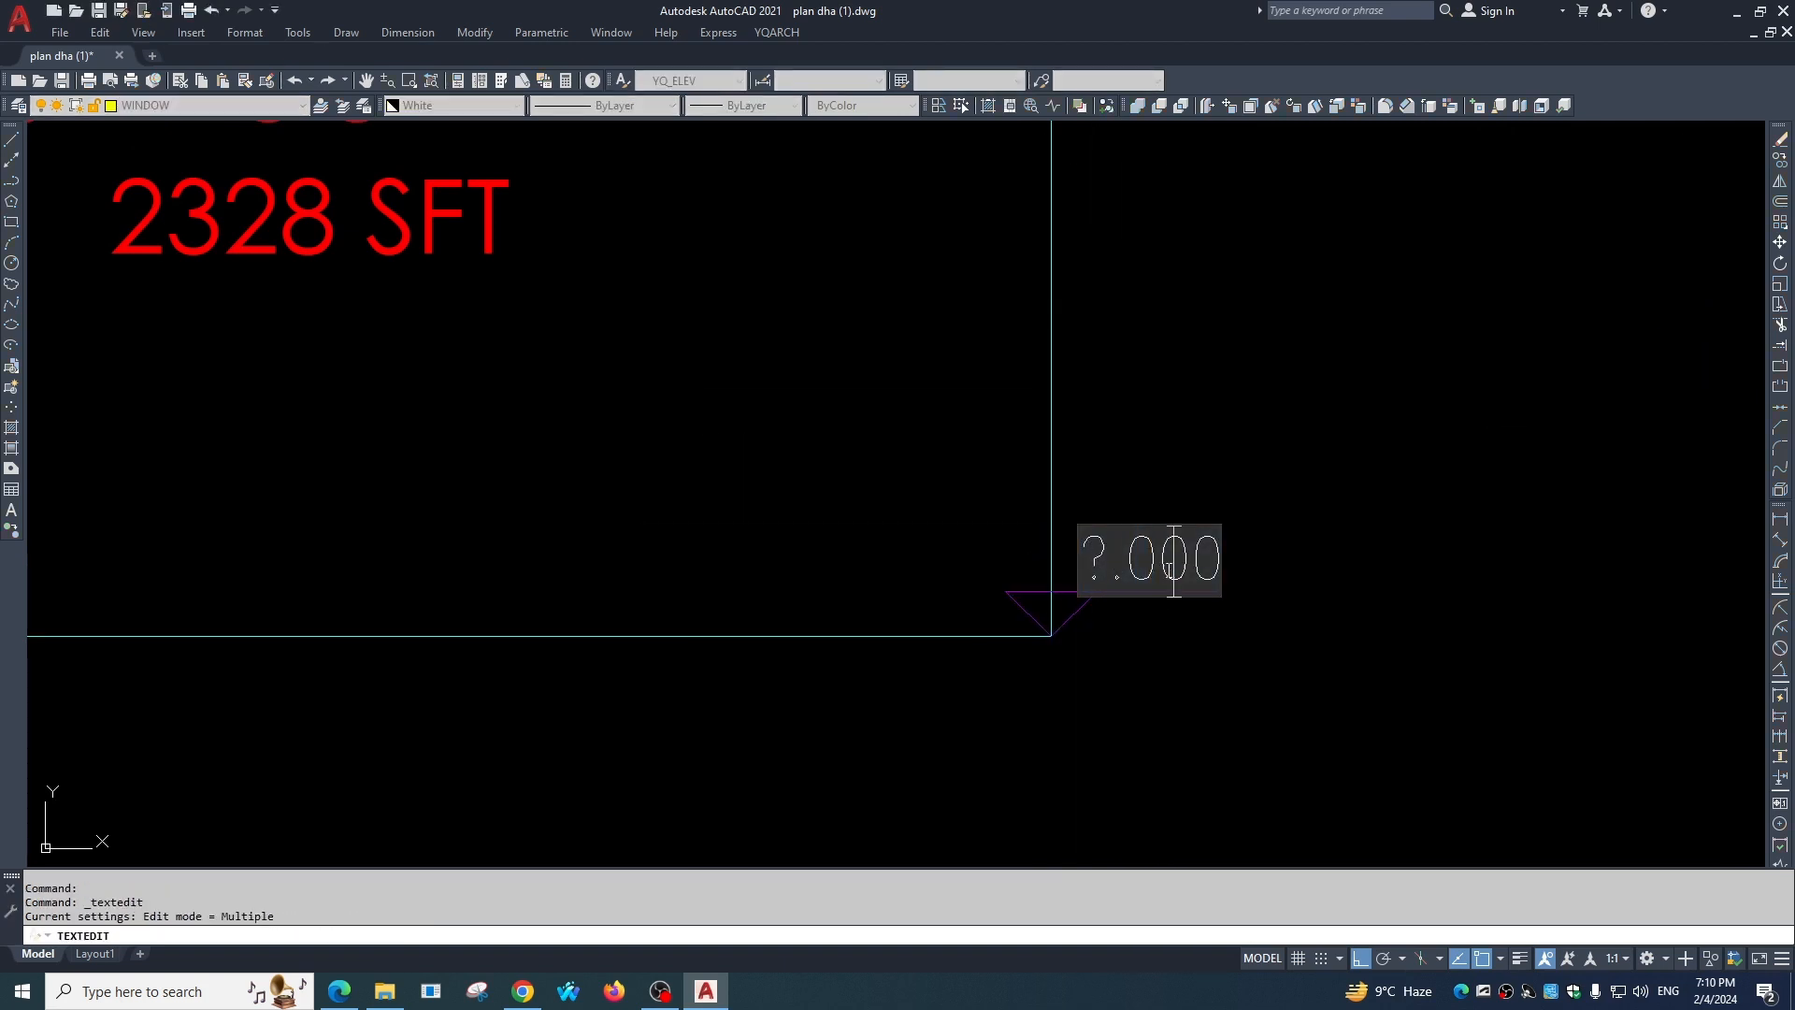
left_click(1233, 626)
scroll(1100, 657, "up", 4)
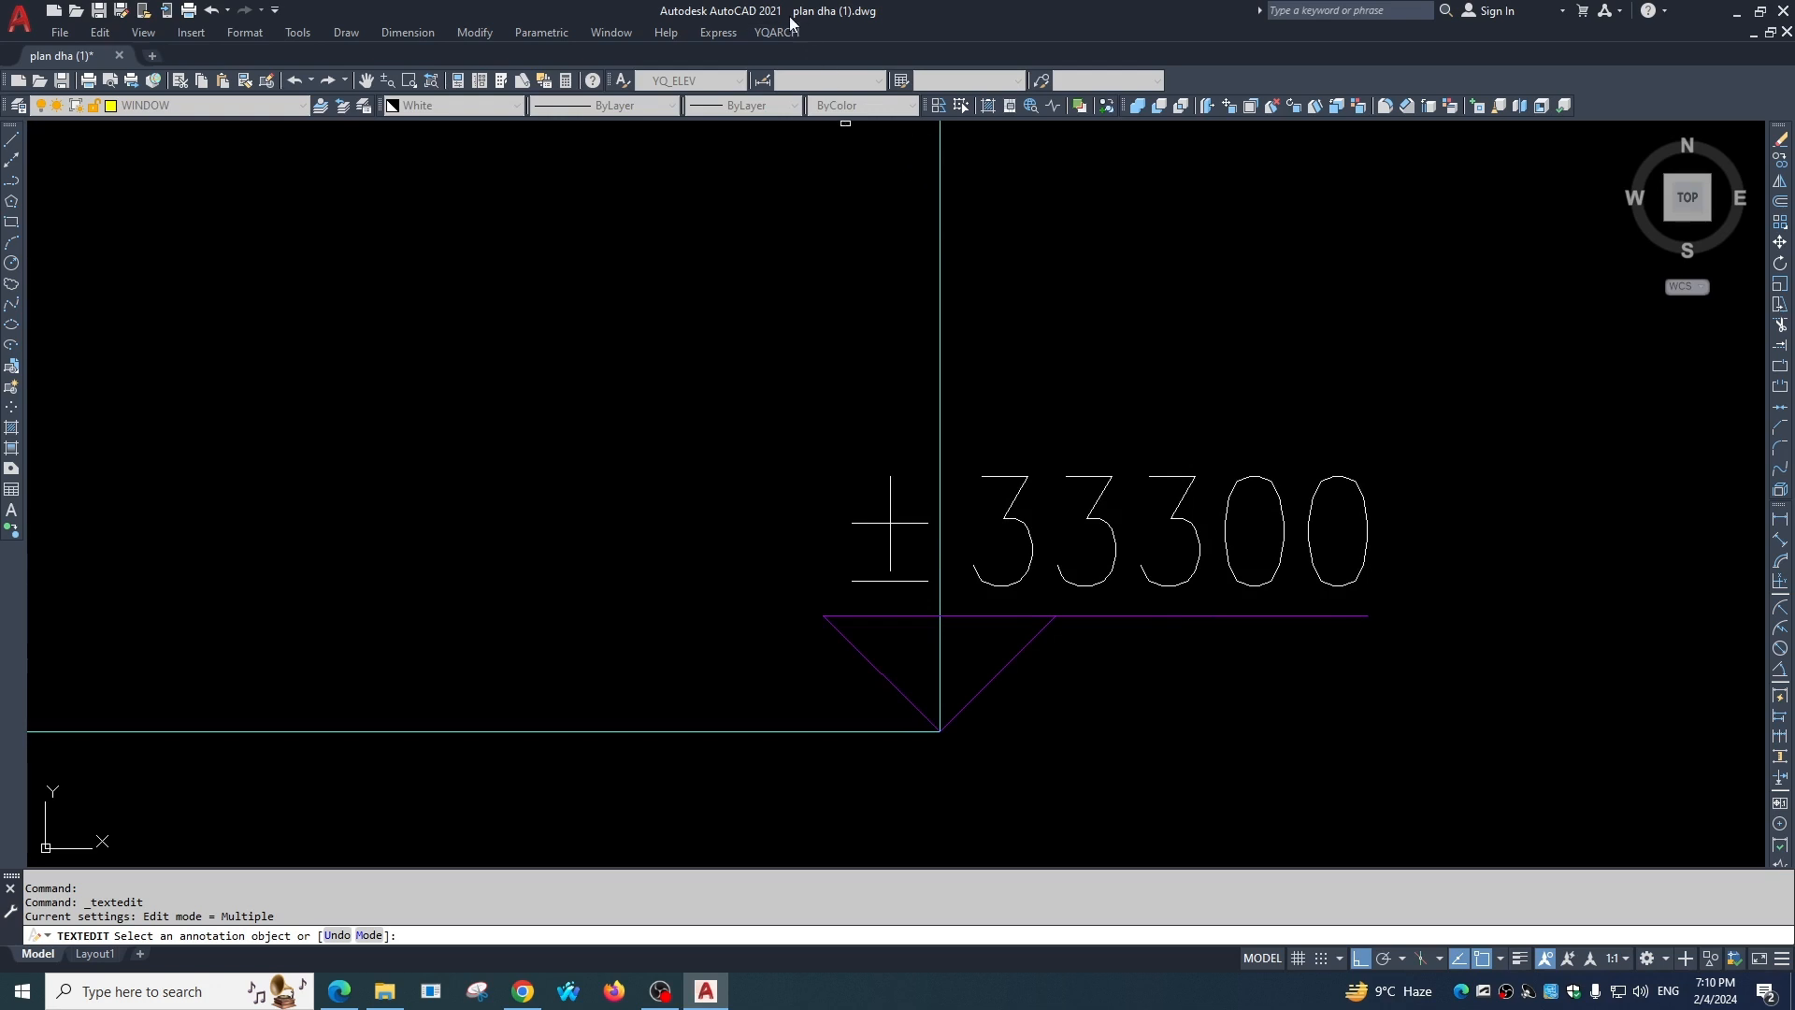
Start YQArch's Section Plane Symbol number 1 with a horizontal cutting line running east from beside the ±33300 elevation label.
left_click(784, 31)
mouse_move(835, 170)
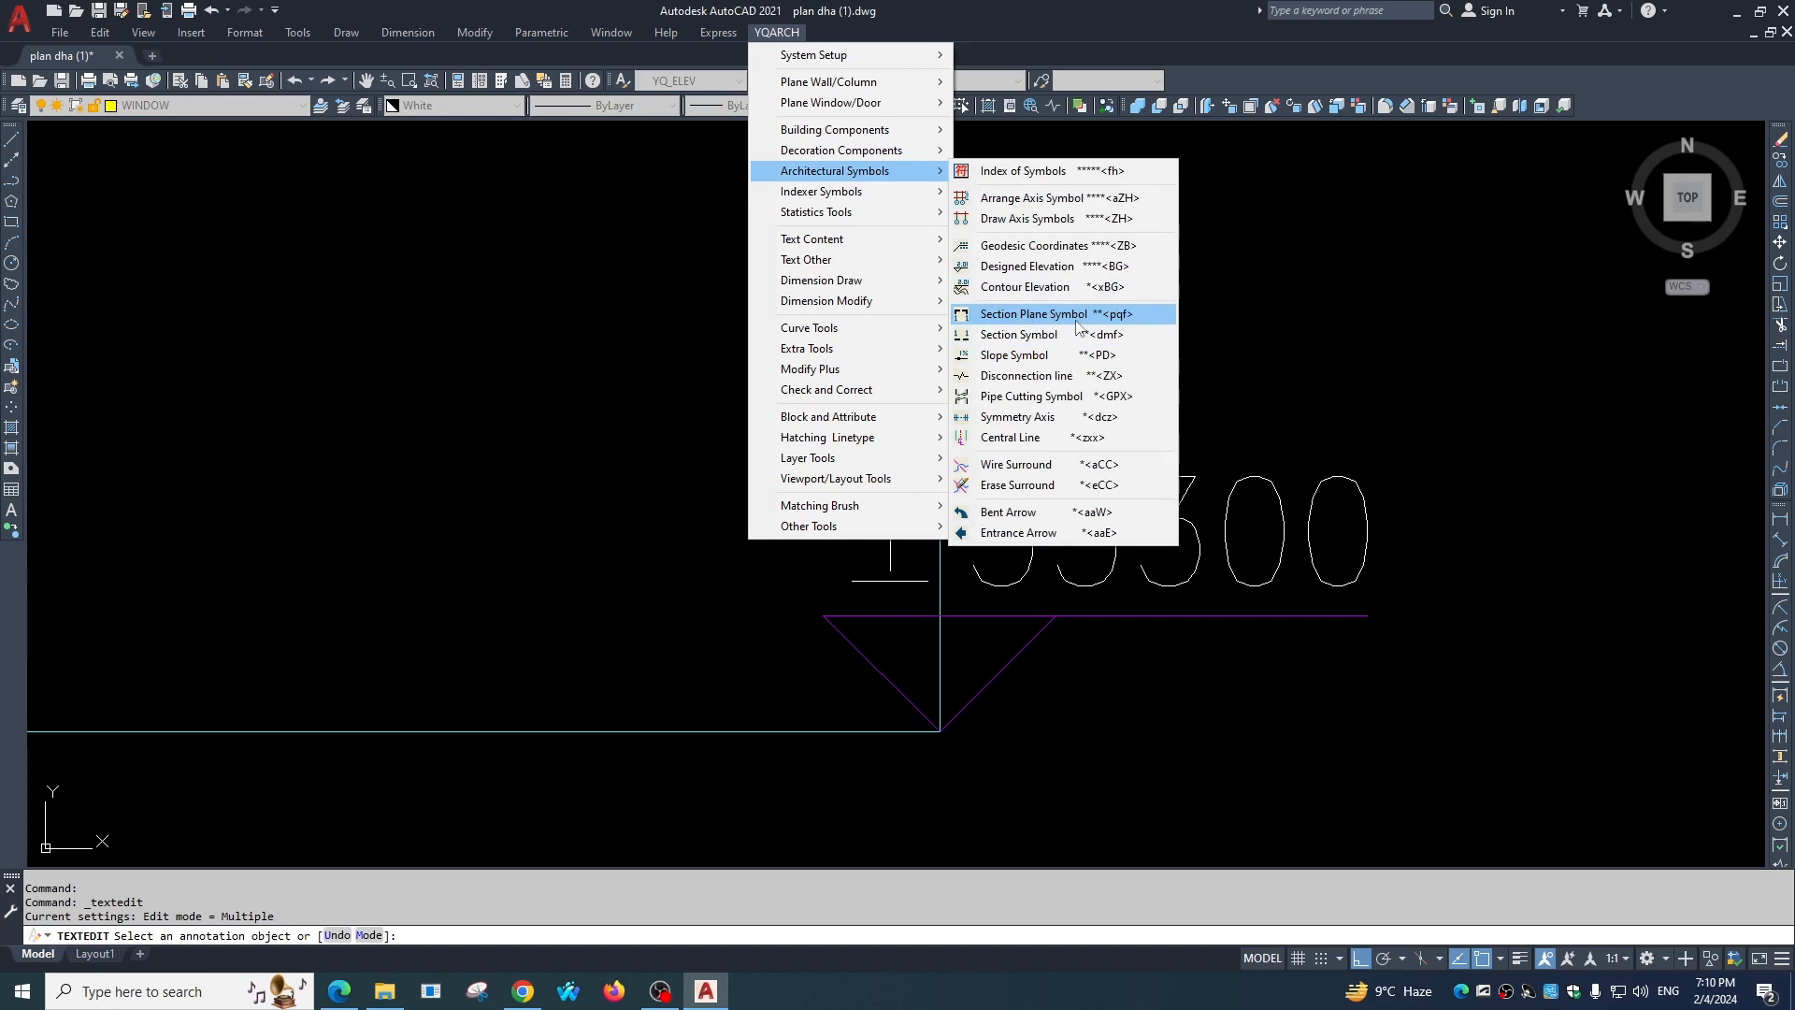
left_click(1010, 320)
scroll(622, 441, "down", 4)
left_click(989, 414)
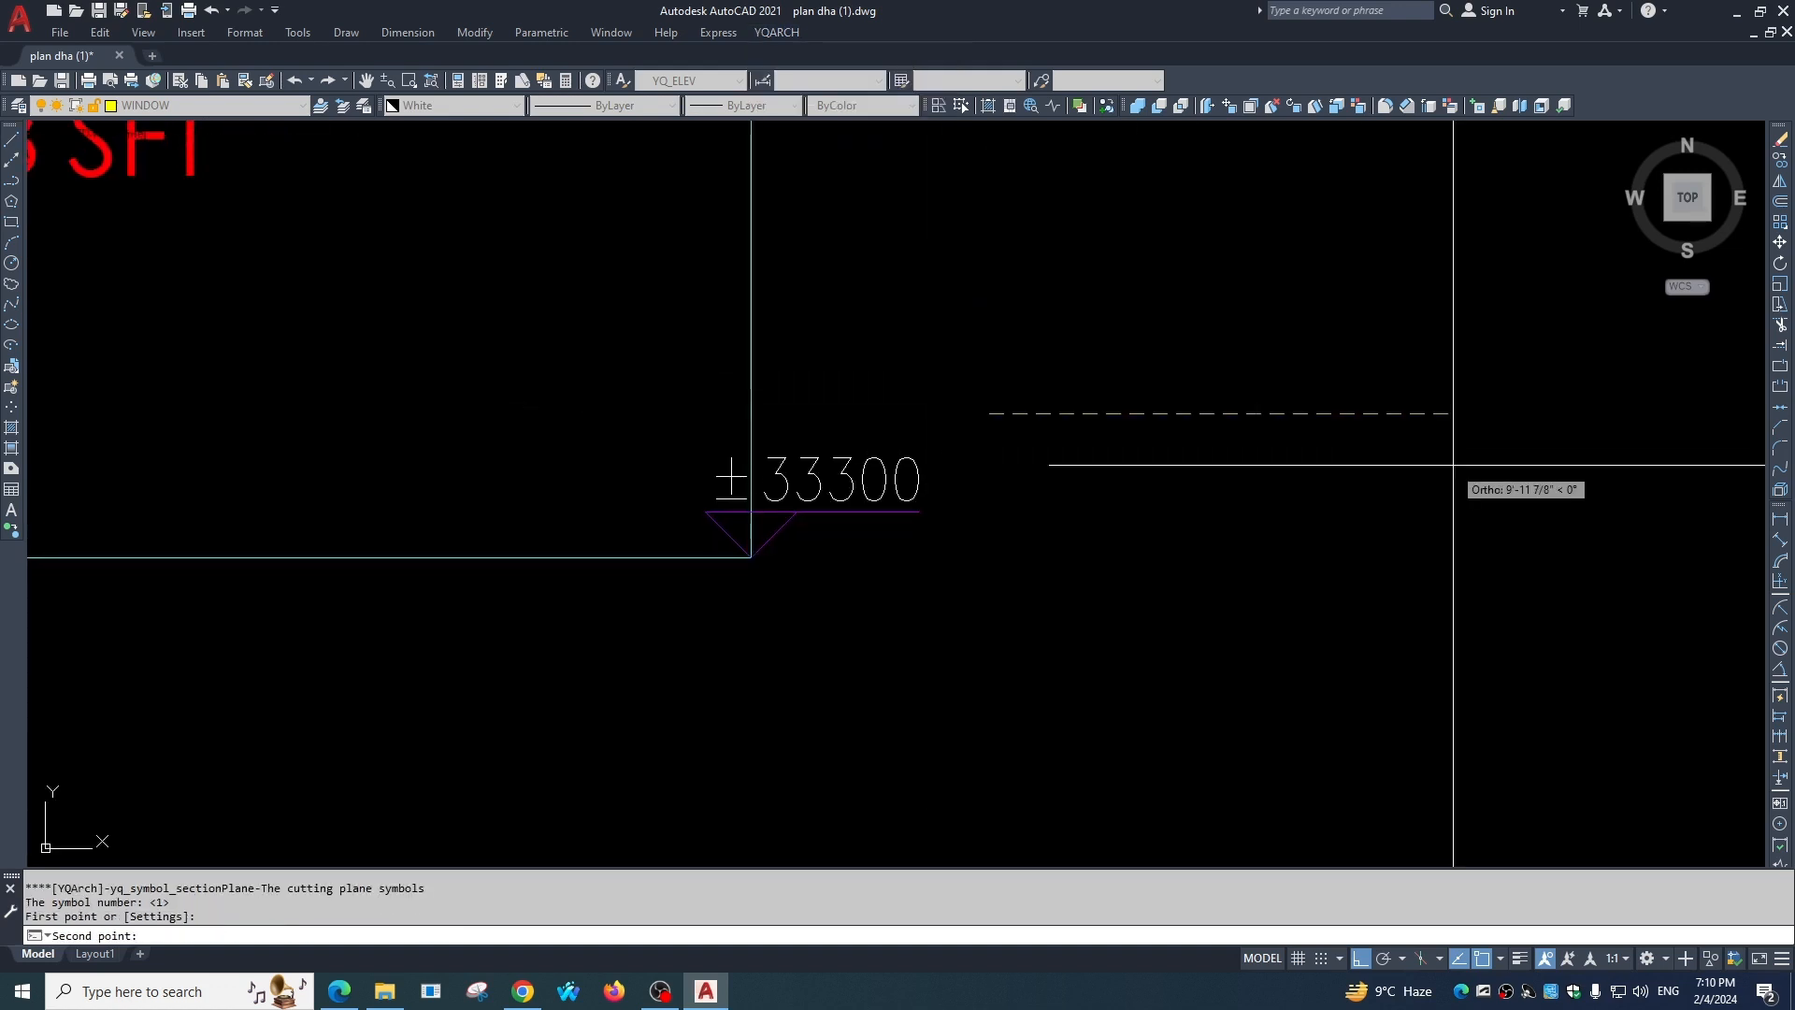
scroll(554, 391, "down", 8)
left_click(1210, 421)
Add a short upward bend at the cutting line's east end and finish section symbol 1 with its direction facing east.
scroll(1215, 402, "up", 5)
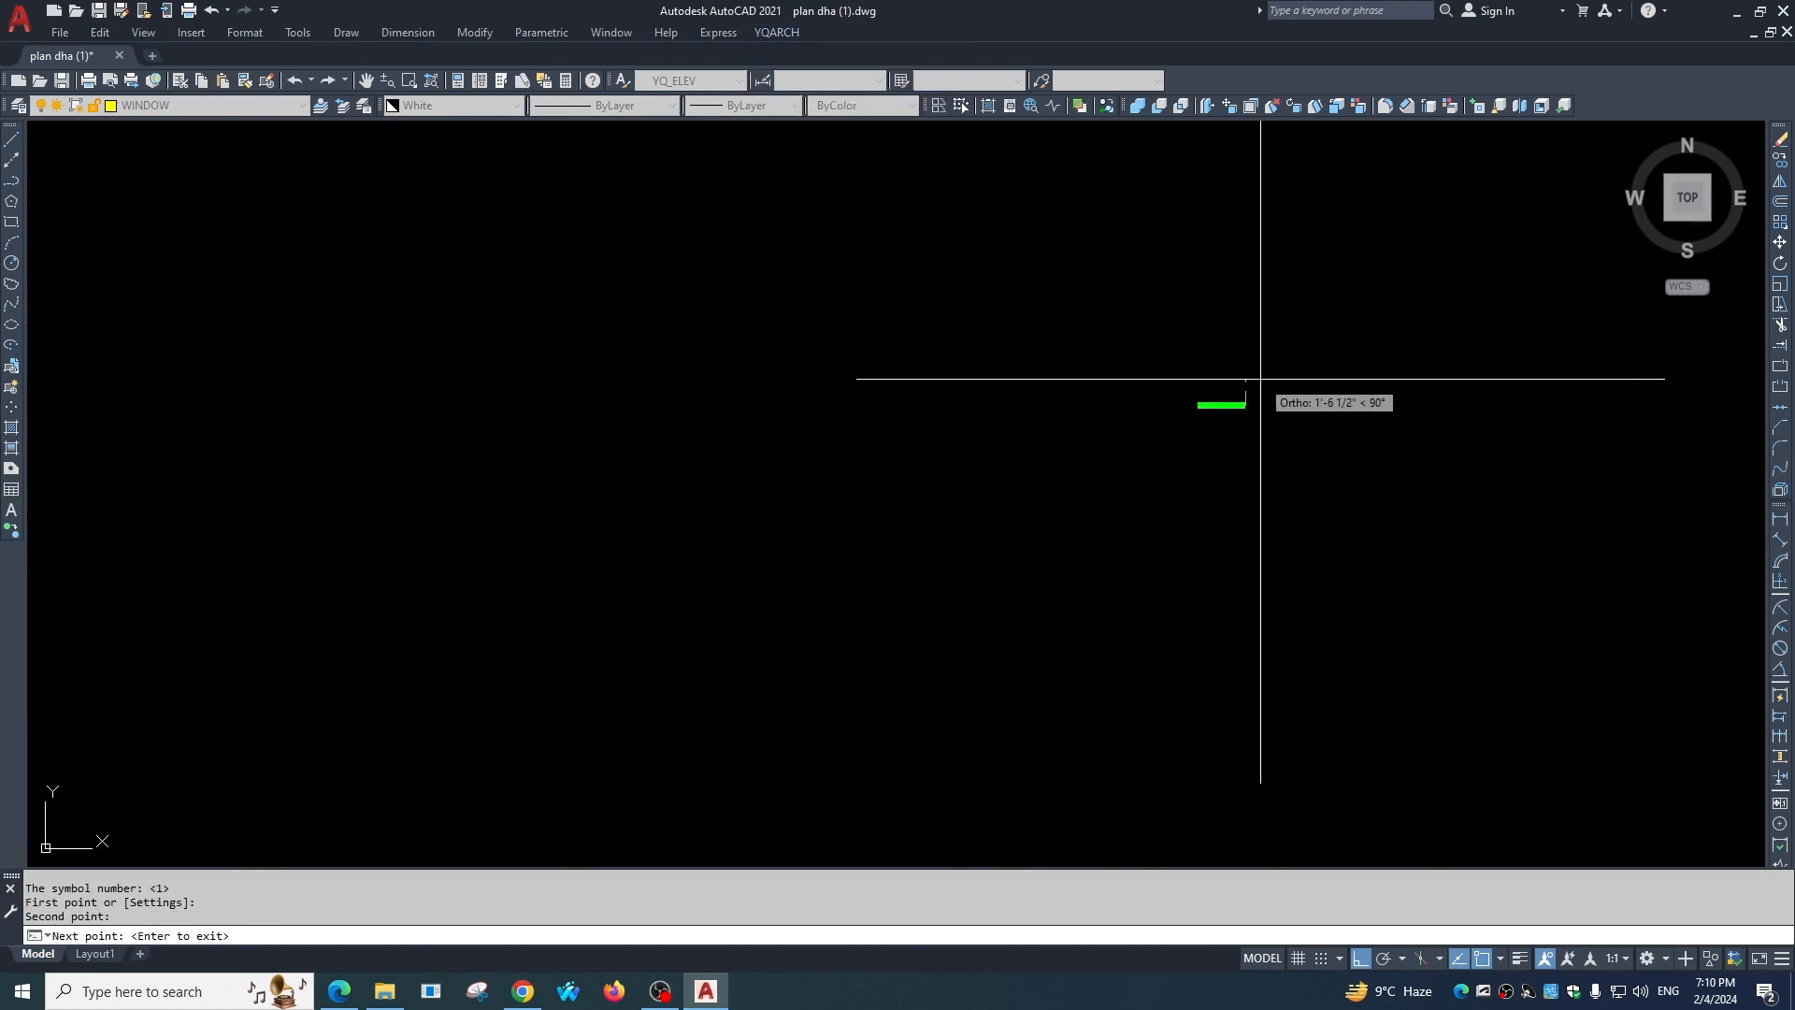
left_click(1244, 419)
scroll(1214, 425, "down", 5)
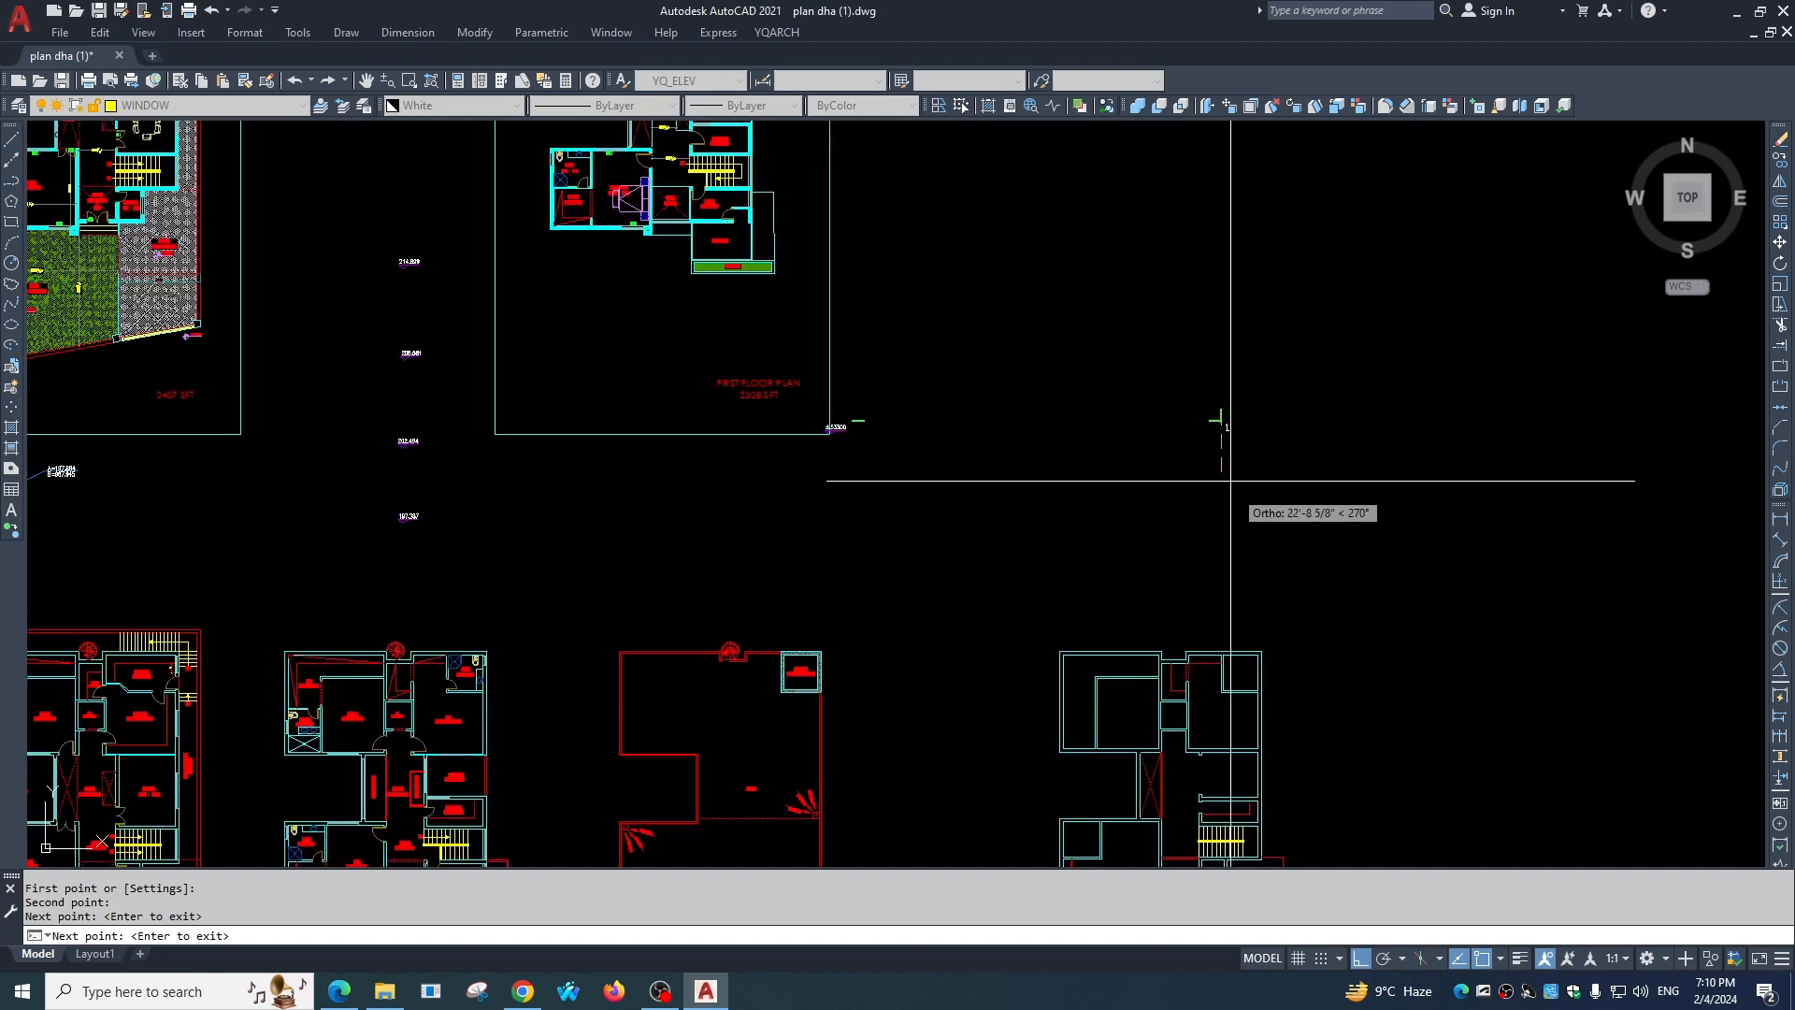
scroll(1196, 475, "up", 3)
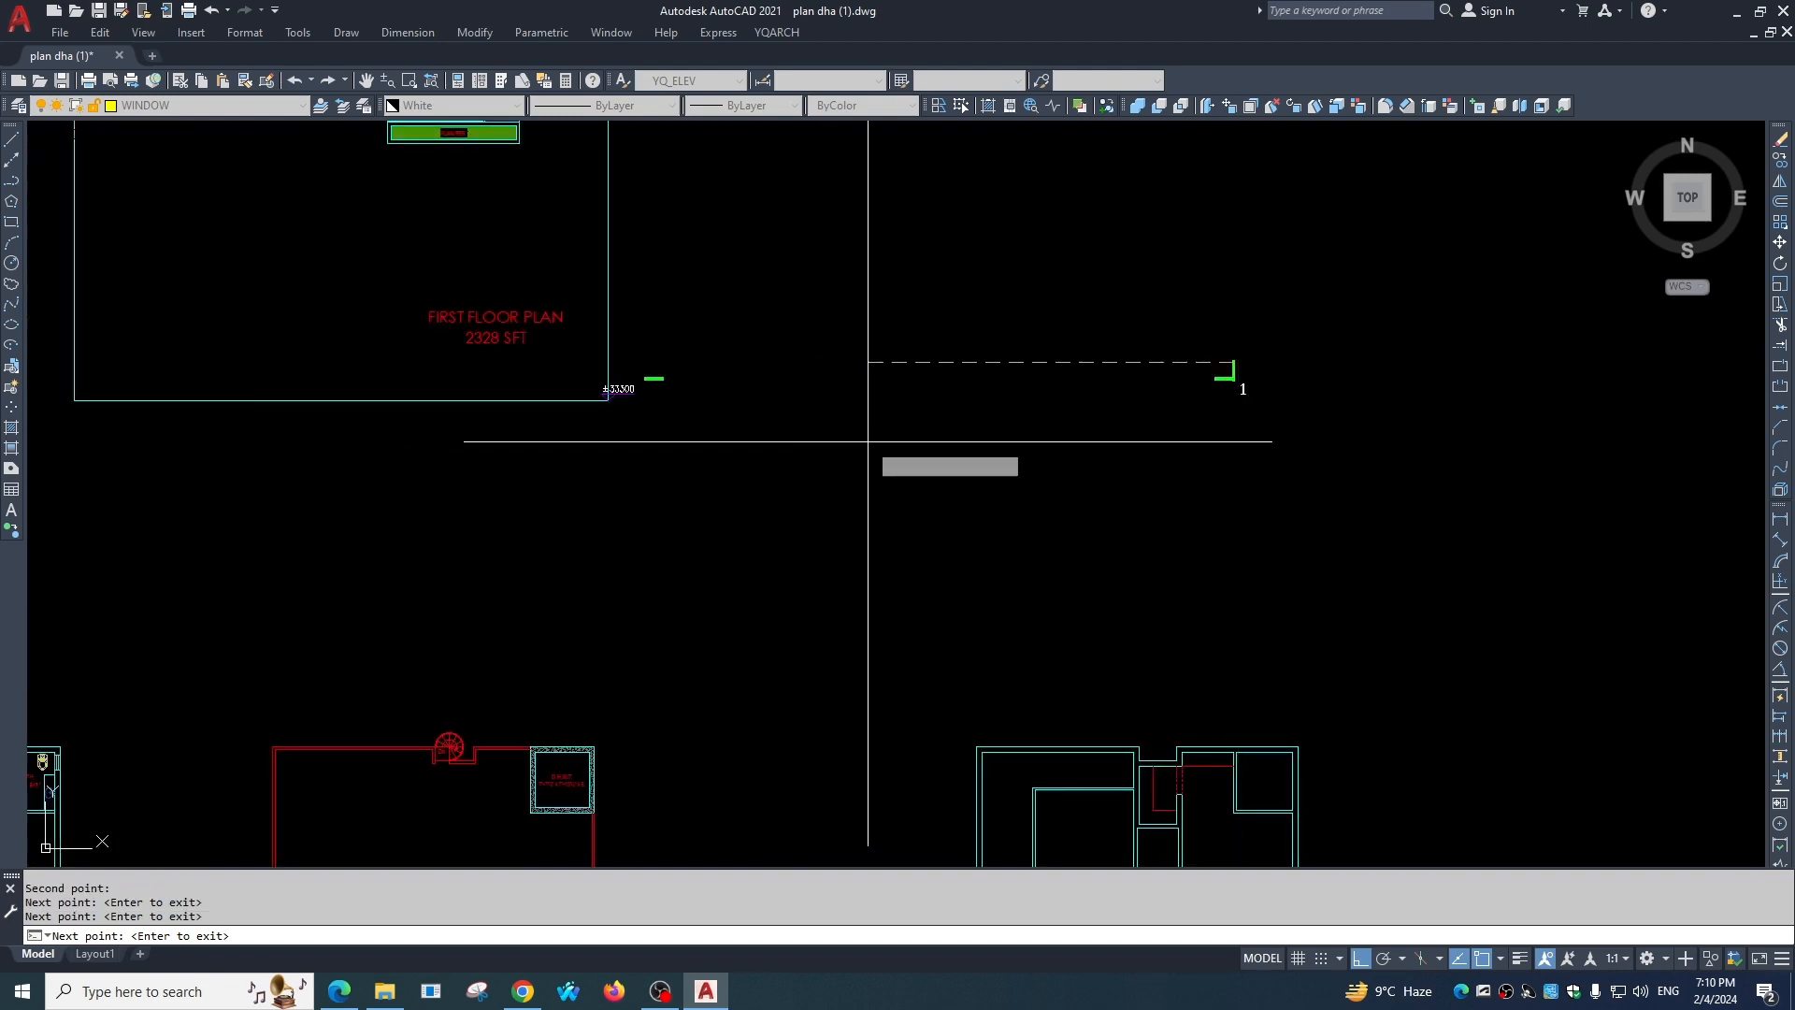
key("Return")
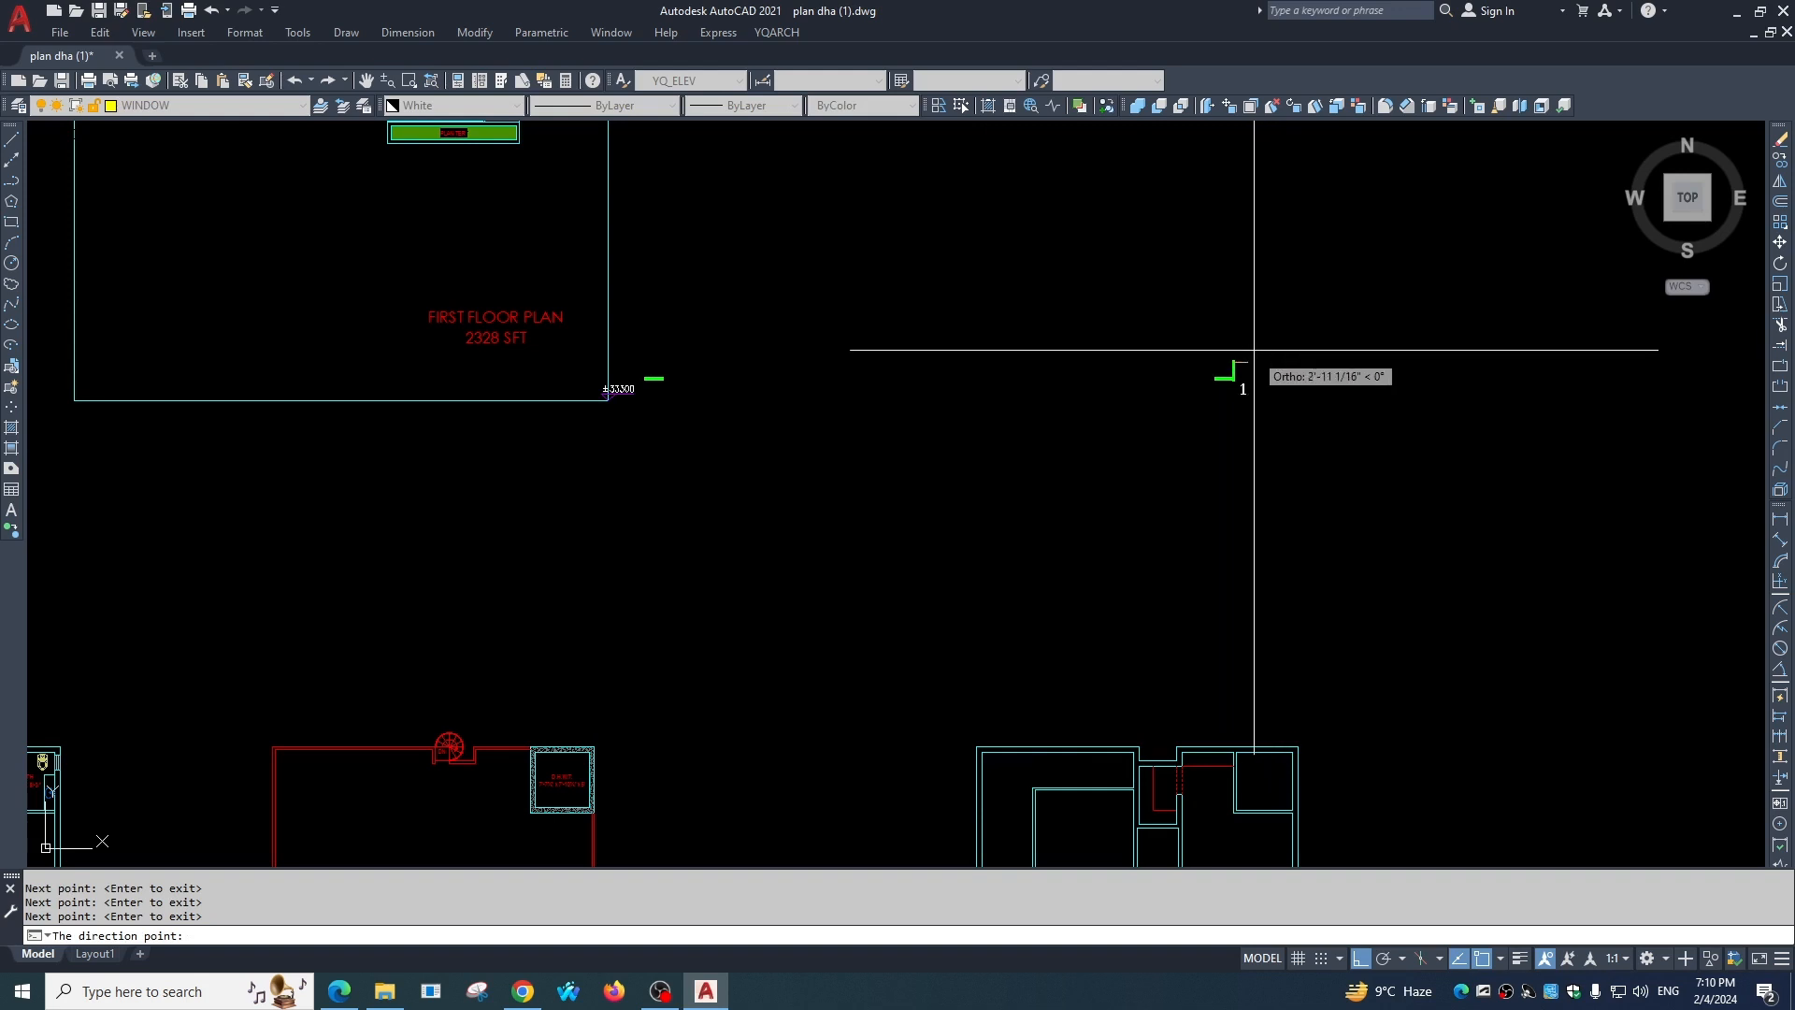
left_click(1254, 351)
scroll(1248, 332, "up", 2)
Draw a horizontal cutting line eastward below section symbol 1 with Section Plane Symbol number 2.
key("Return")
scroll(1085, 365, "down", 4)
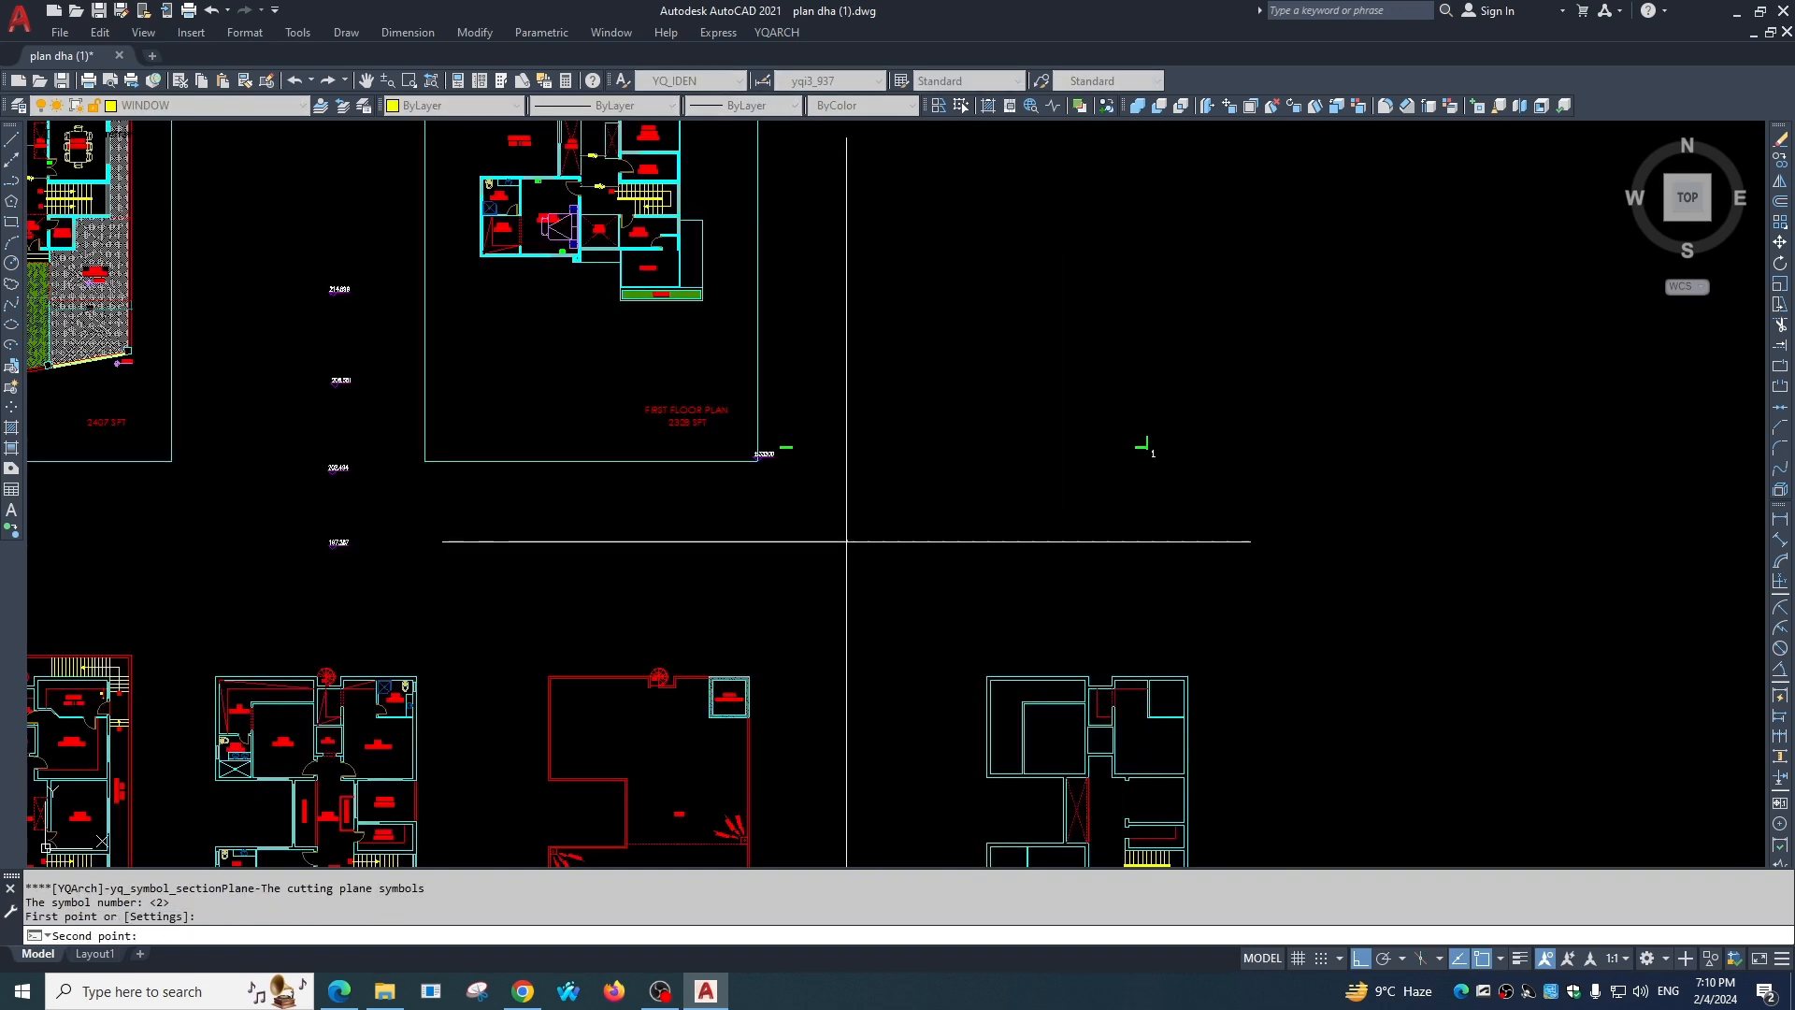
left_click(848, 539)
left_click(1225, 542)
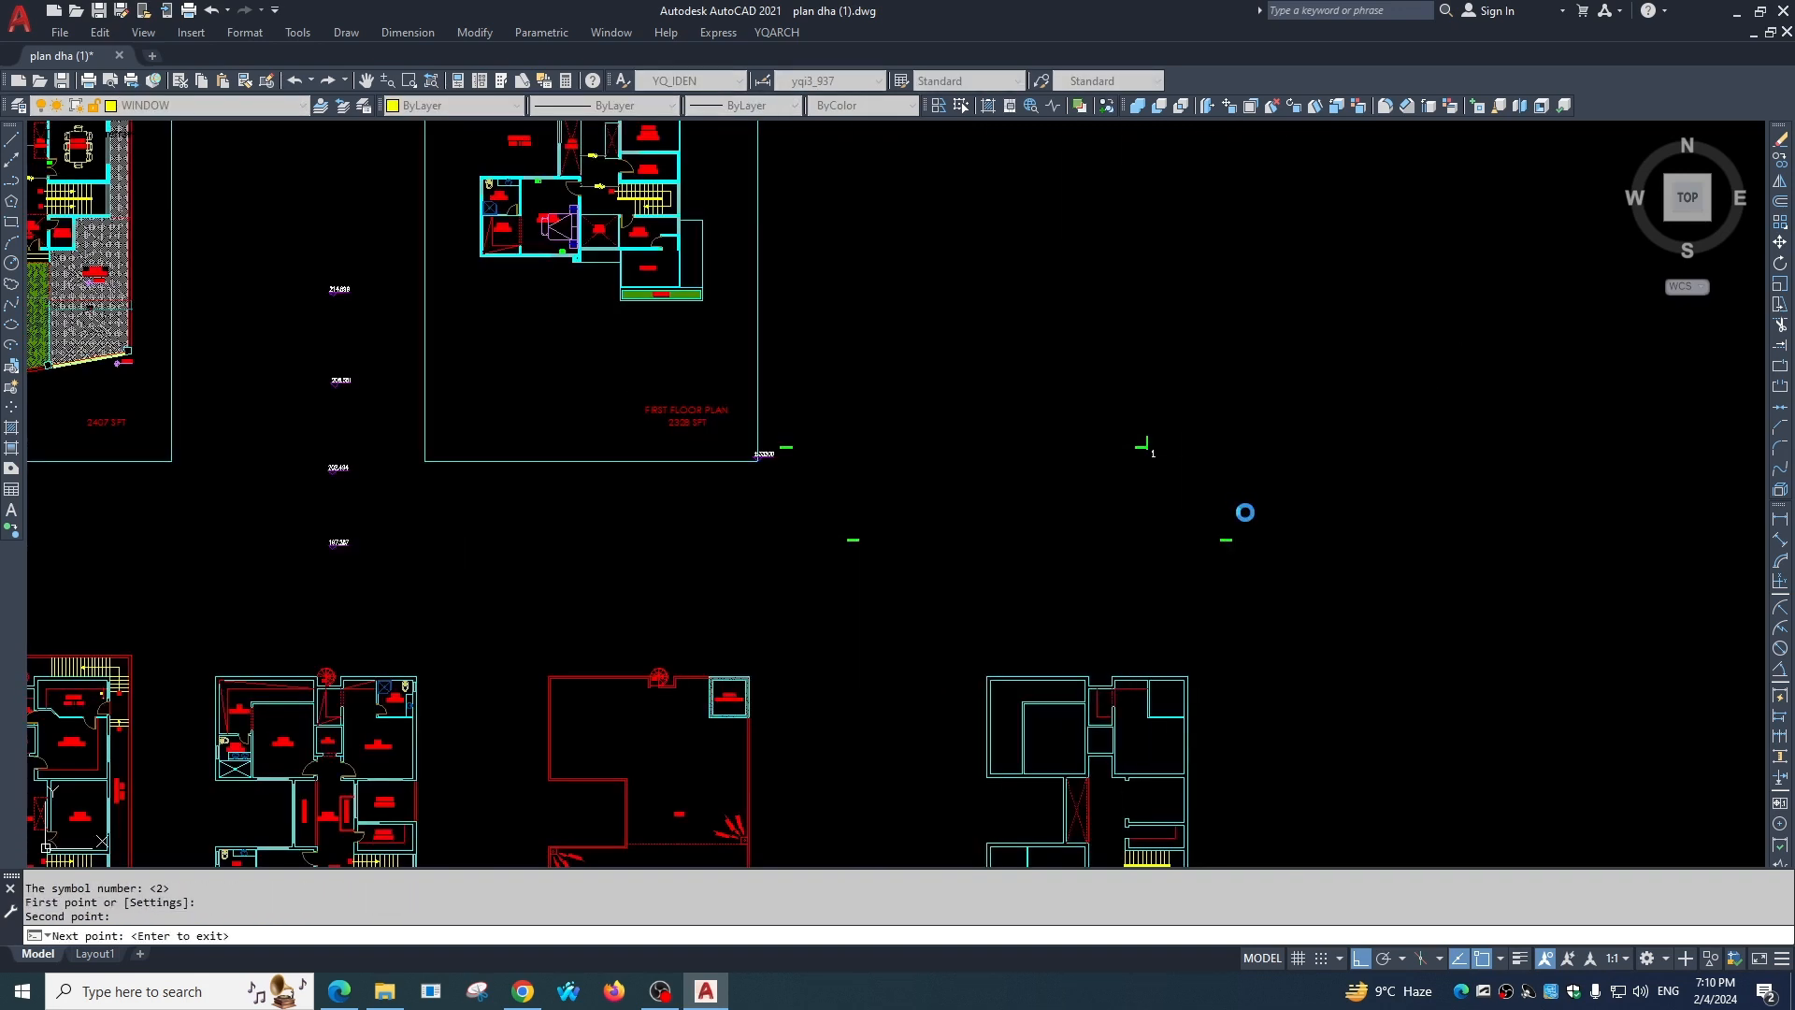
scroll(1244, 510, "up", 2)
scroll(1232, 561, "up", 8)
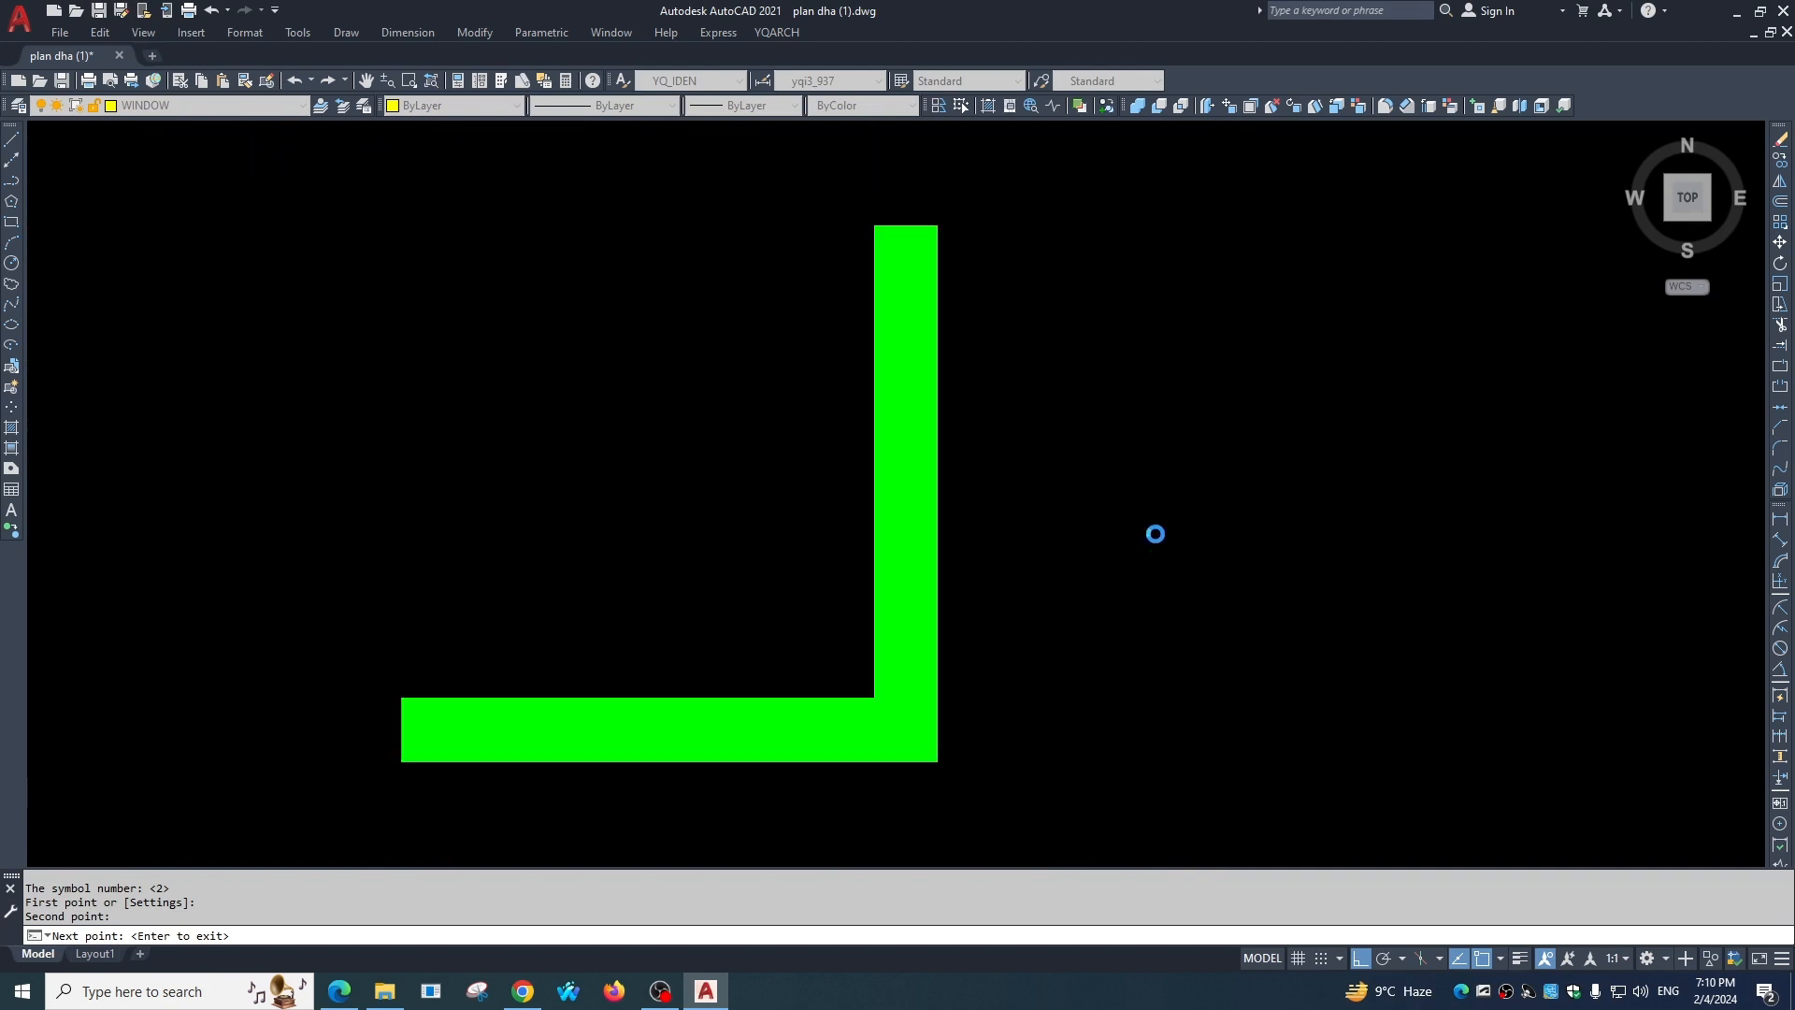
scroll(1150, 533, "down", 4)
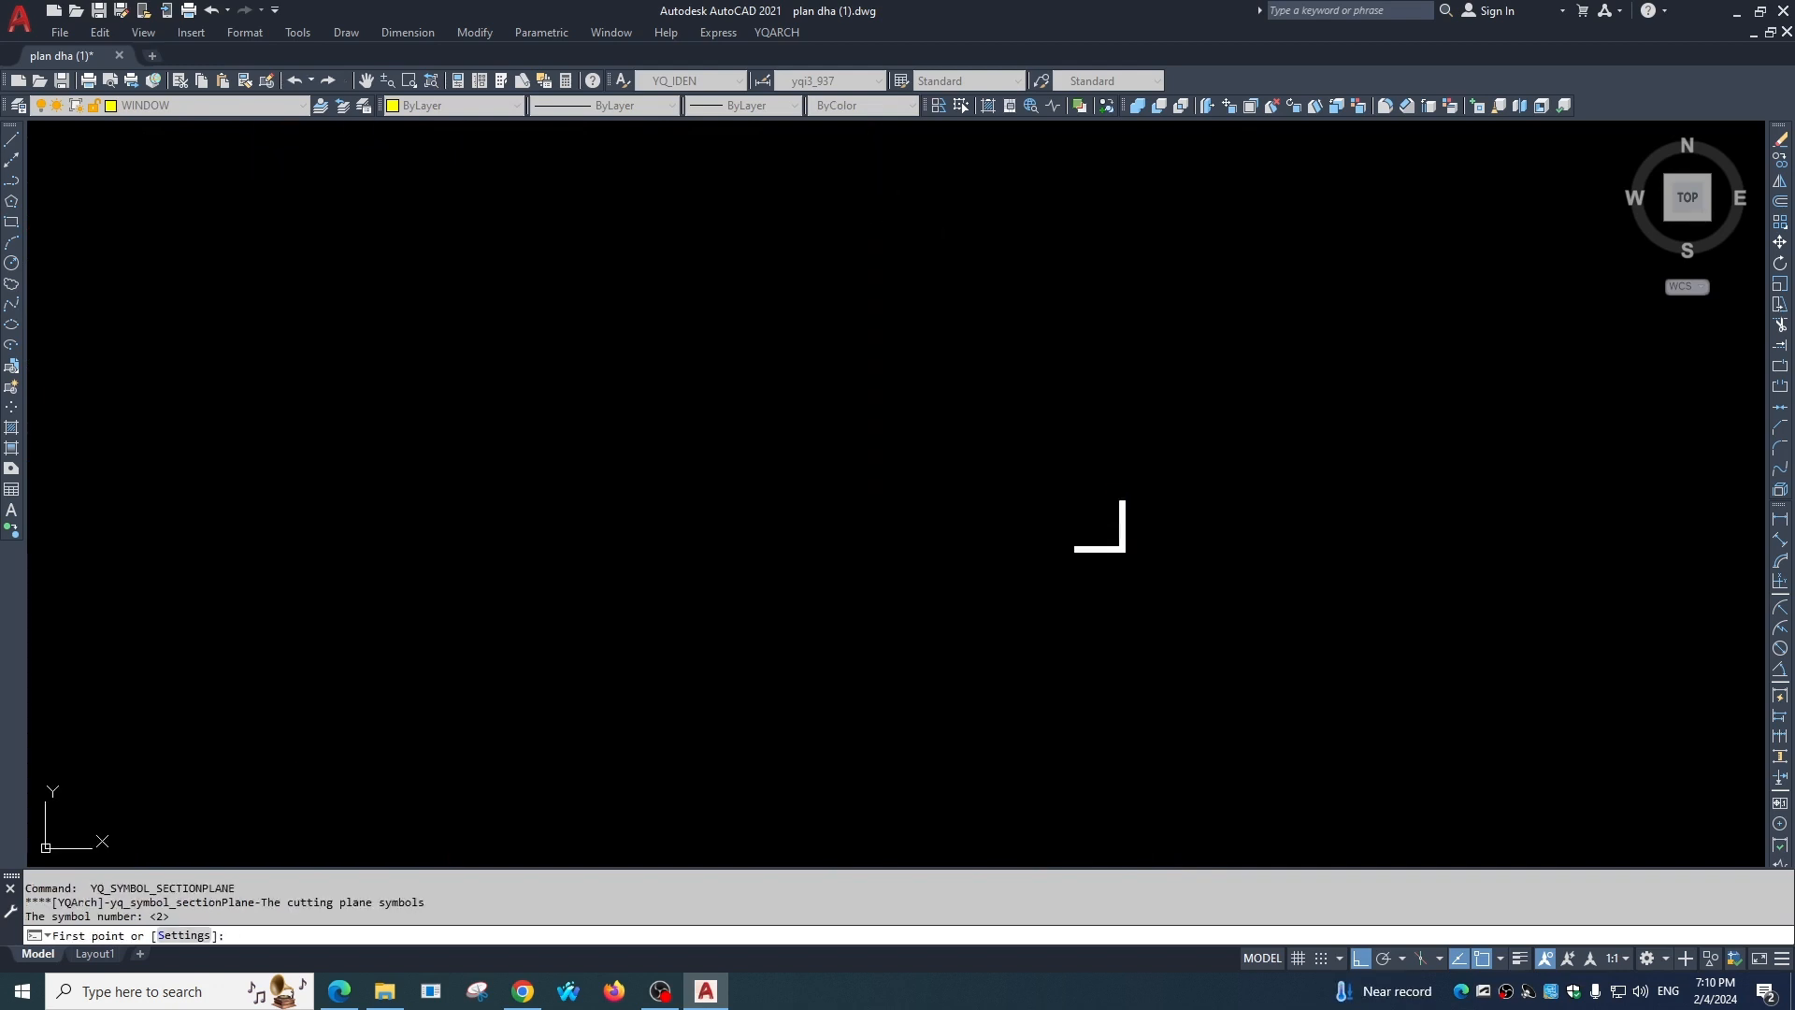
key("Escape")
Examine the small corner mark at the east end of the second cutting line.
scroll(1159, 503, "down", 3)
scroll(612, 499, "up", 3)
scroll(933, 575, "down", 3)
middle_click_drag(933, 575, 950, 546)
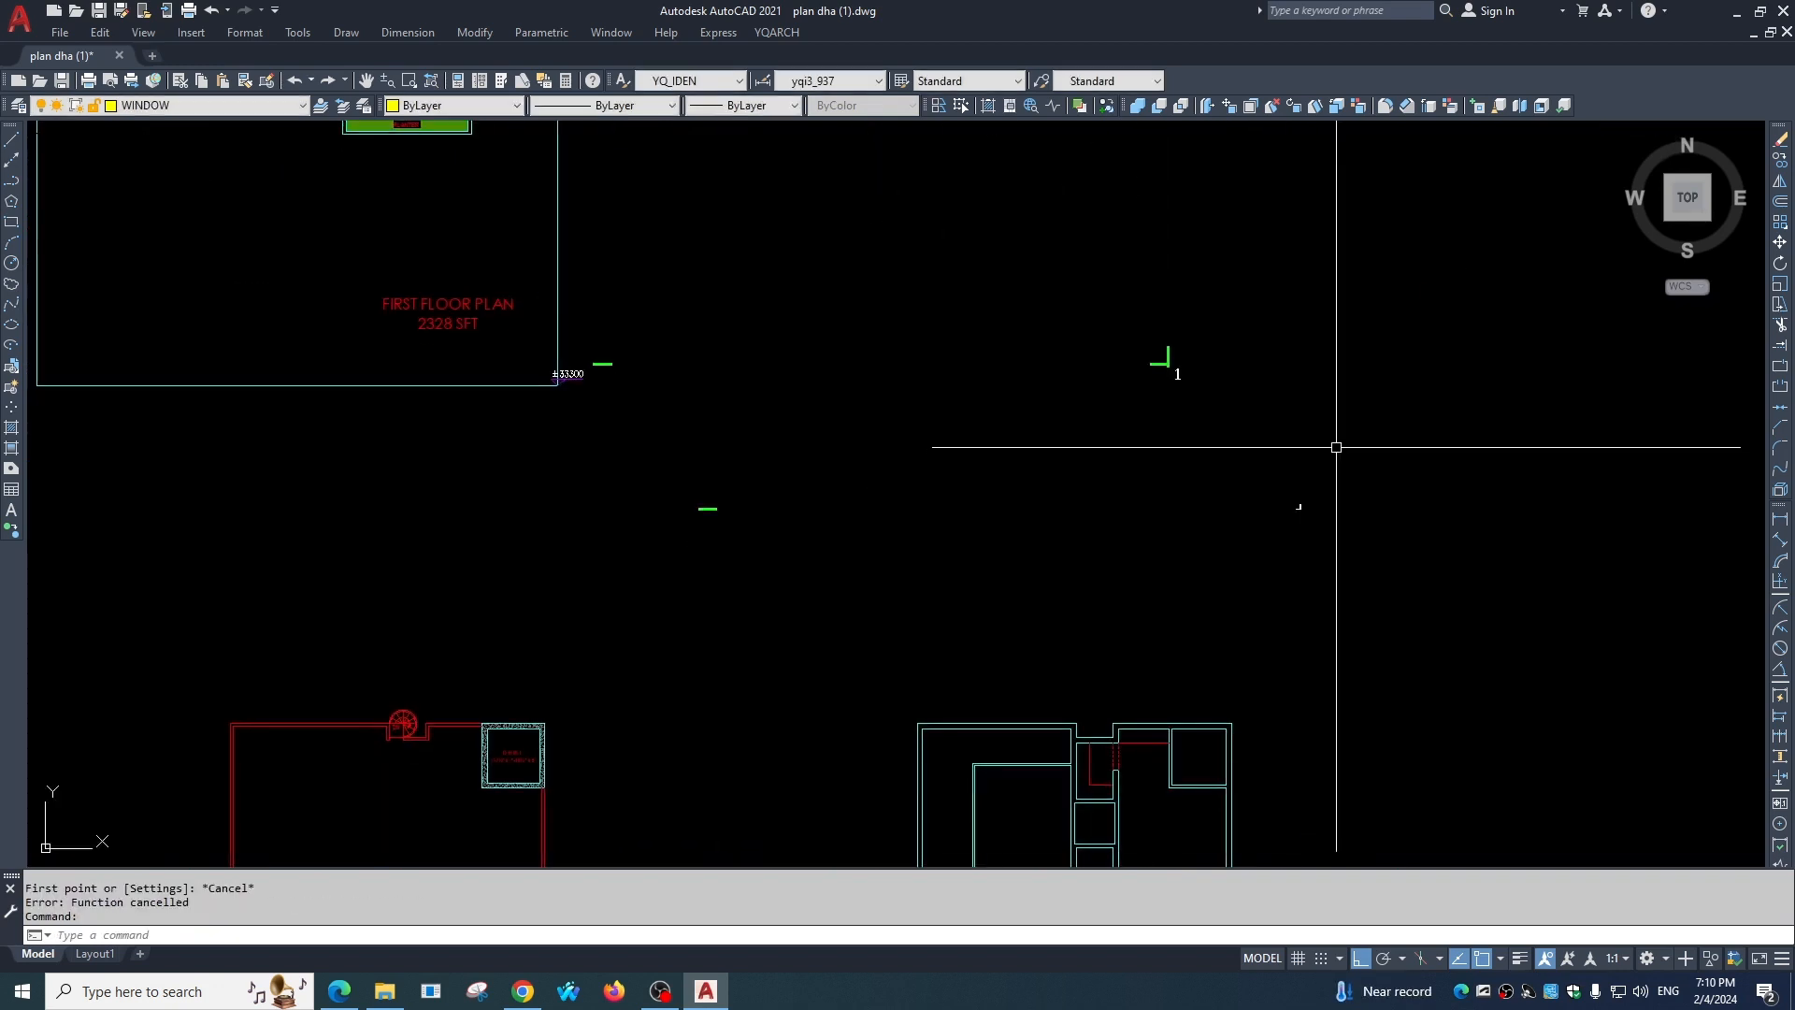
scroll(1296, 507, "up", 7)
scroll(1353, 550, "up", 1)
middle_click_drag(1356, 554, 980, 437)
left_click(1005, 430)
left_click(963, 553)
scroll(1058, 397, "down", 4)
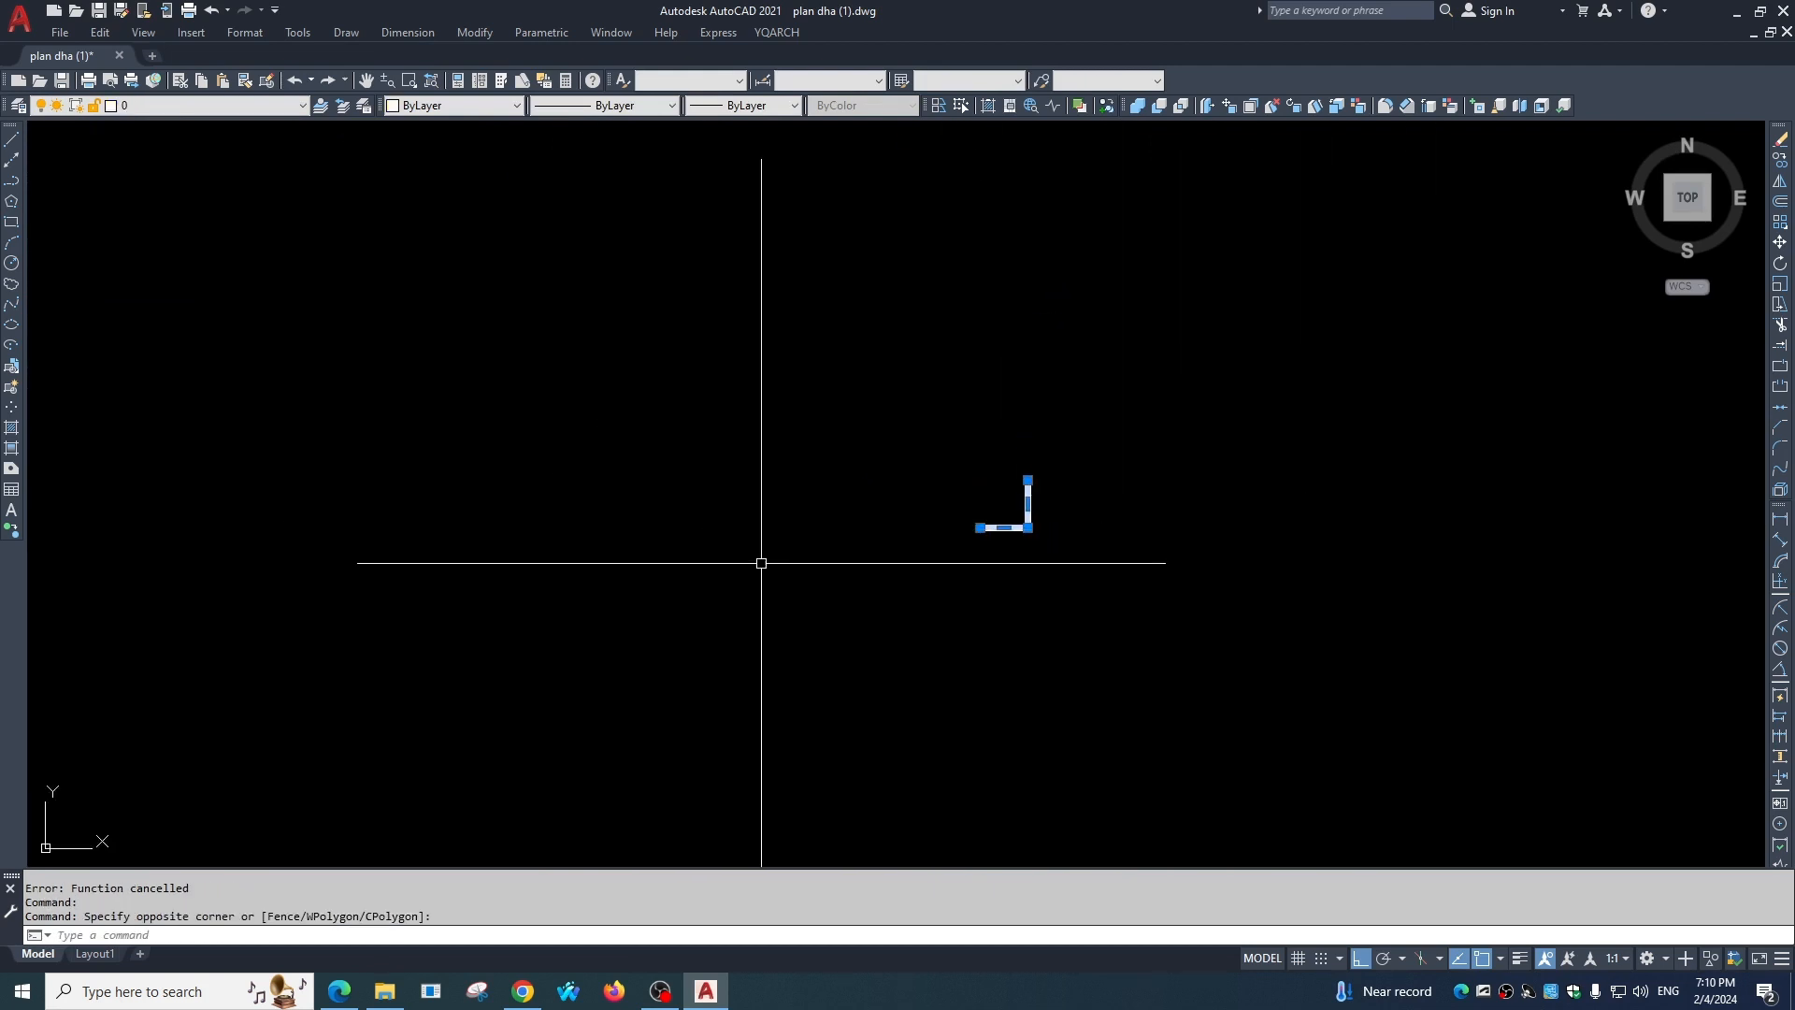
Draw a horizontal YQArch Section Symbol numbered 1 just below the small corner mark, with its direction facing north.
left_click(777, 32)
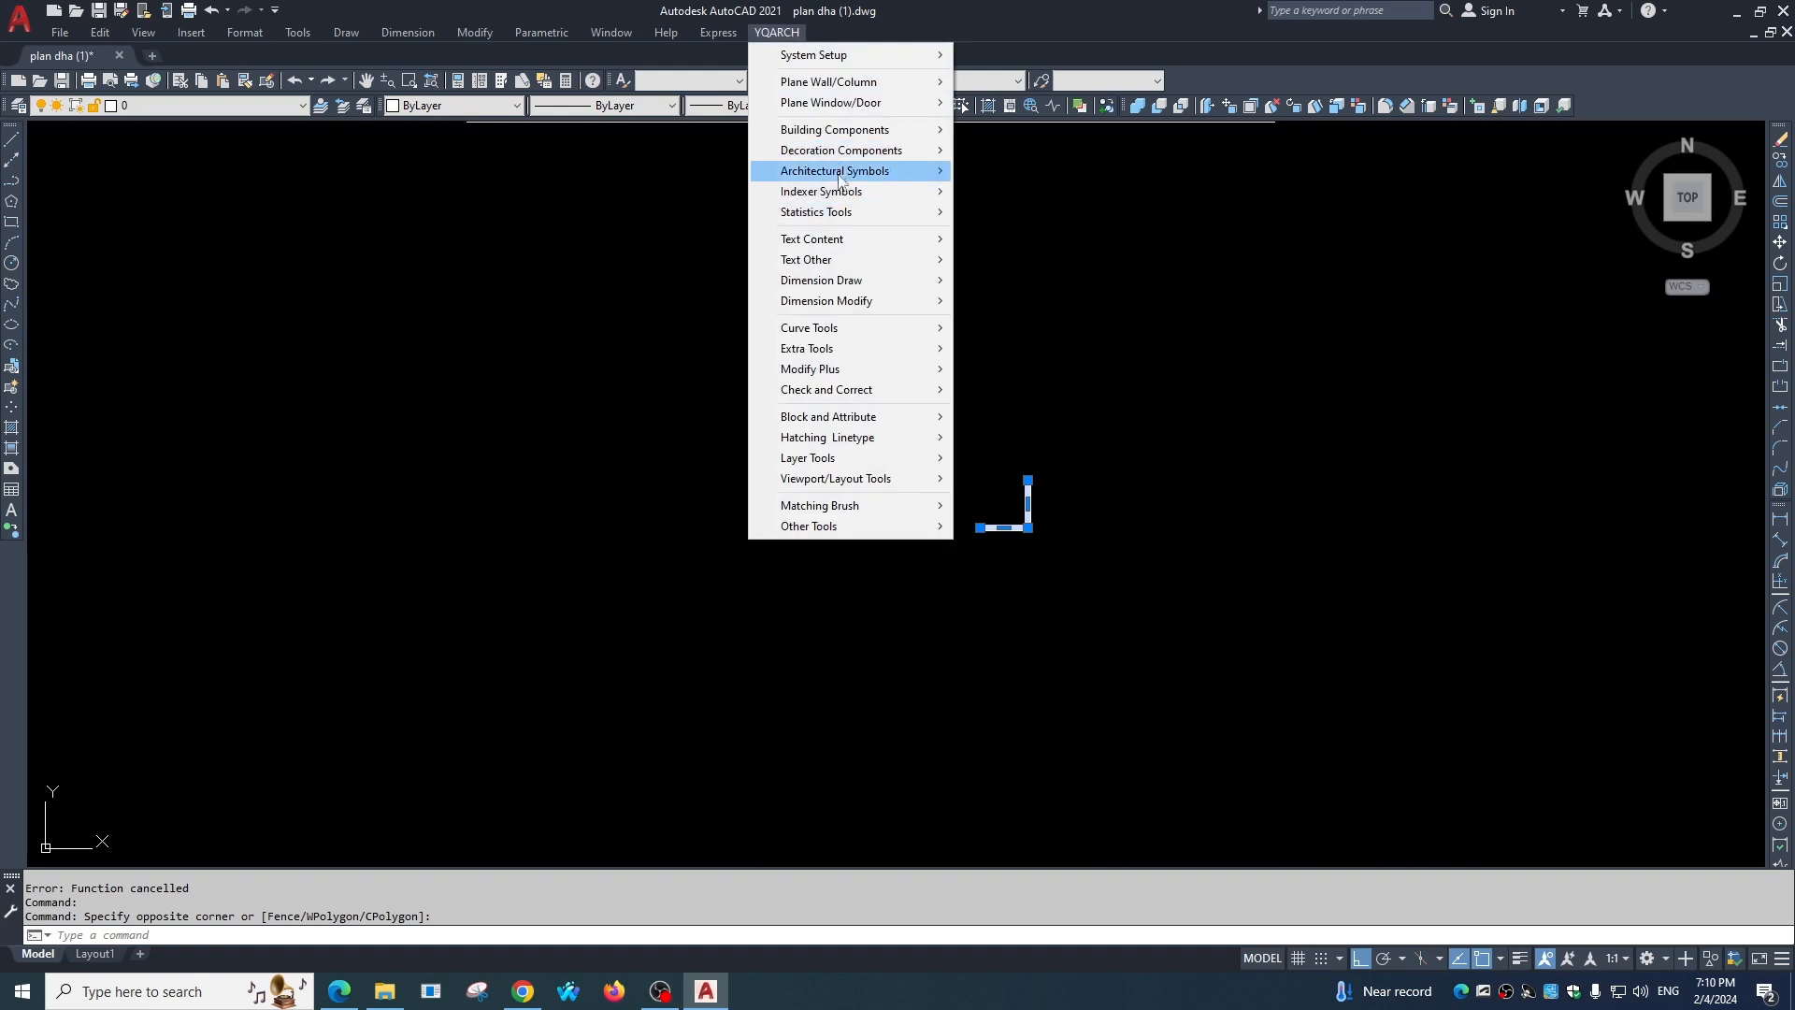
mouse_move(842, 172)
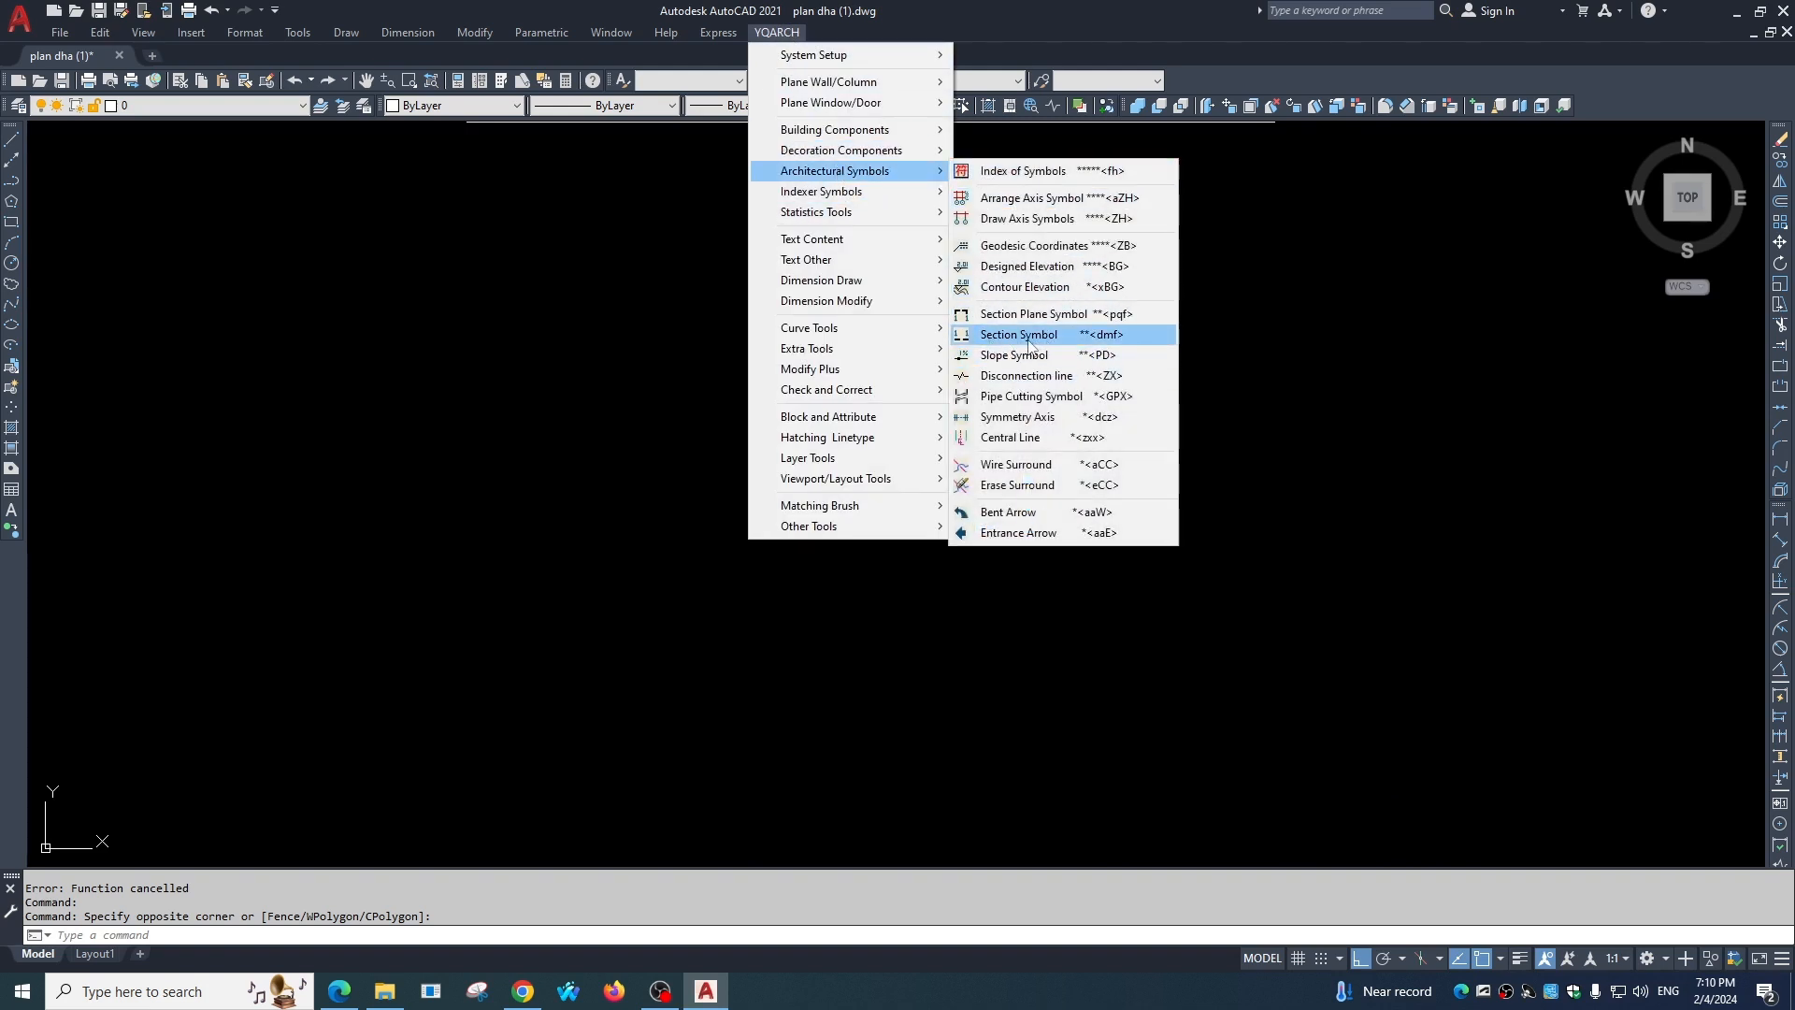
left_click(1028, 342)
left_click(673, 615)
left_click(1621, 643)
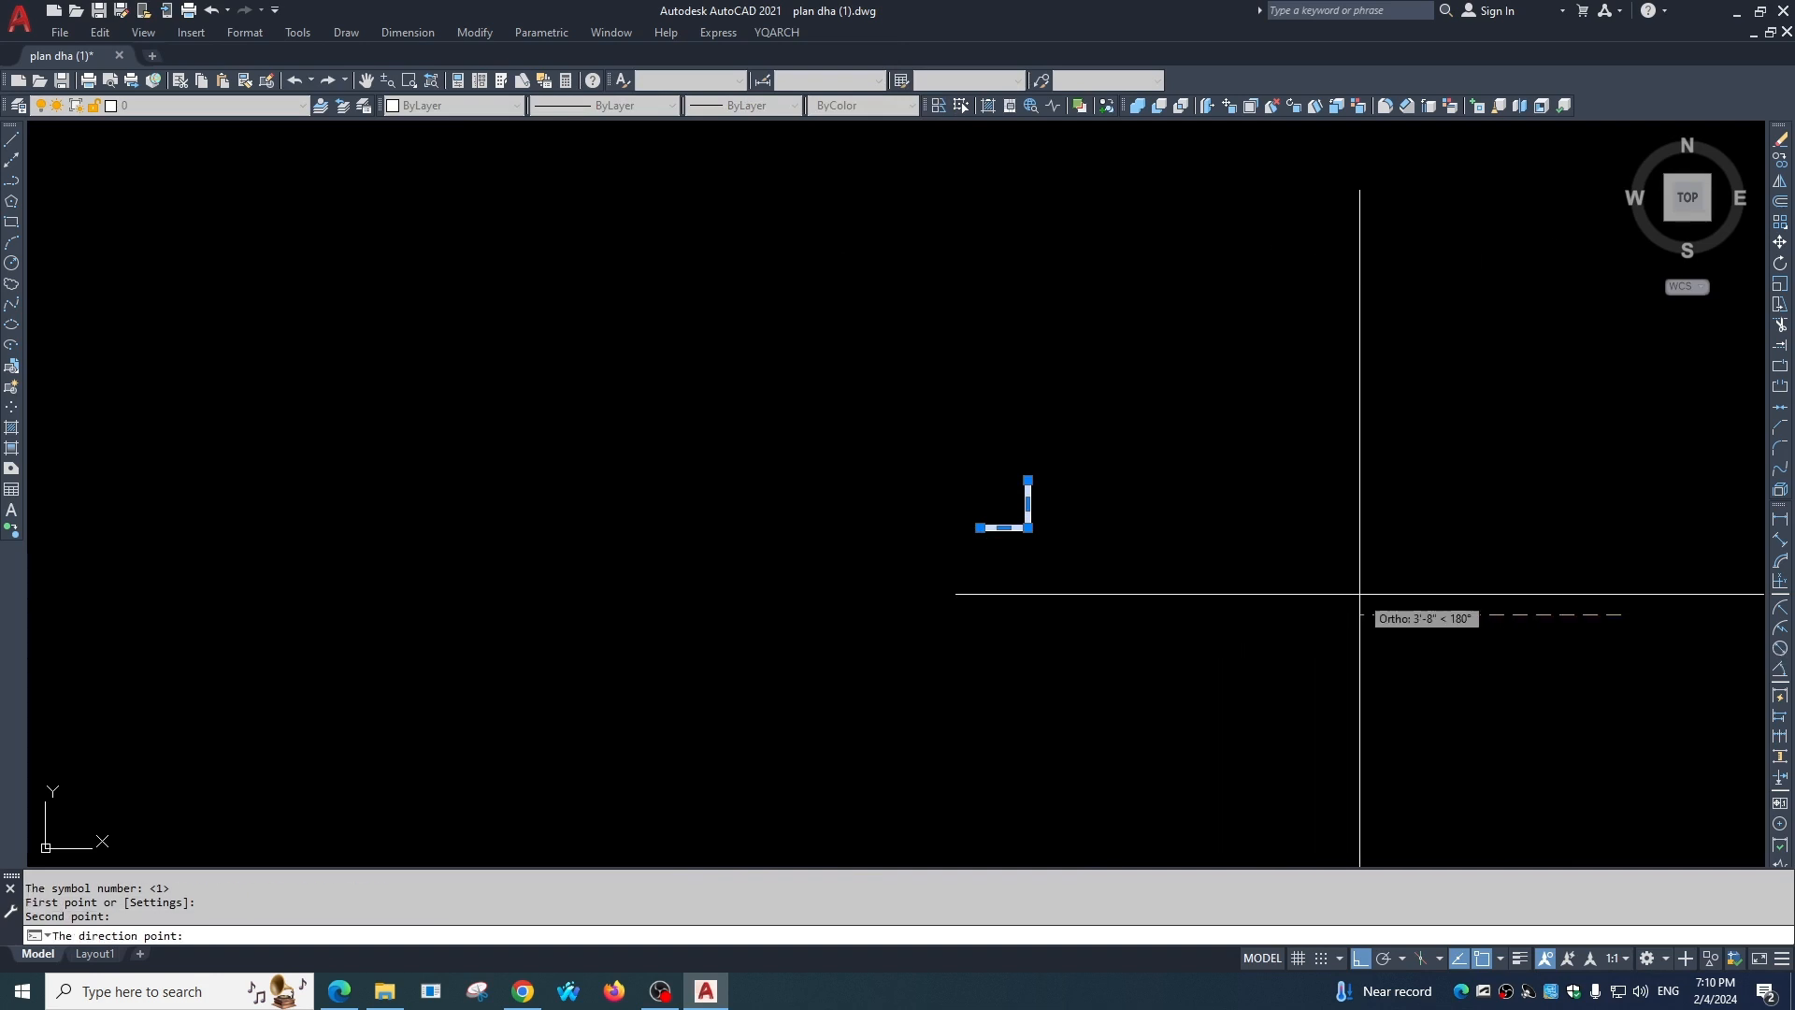
left_click(1638, 531)
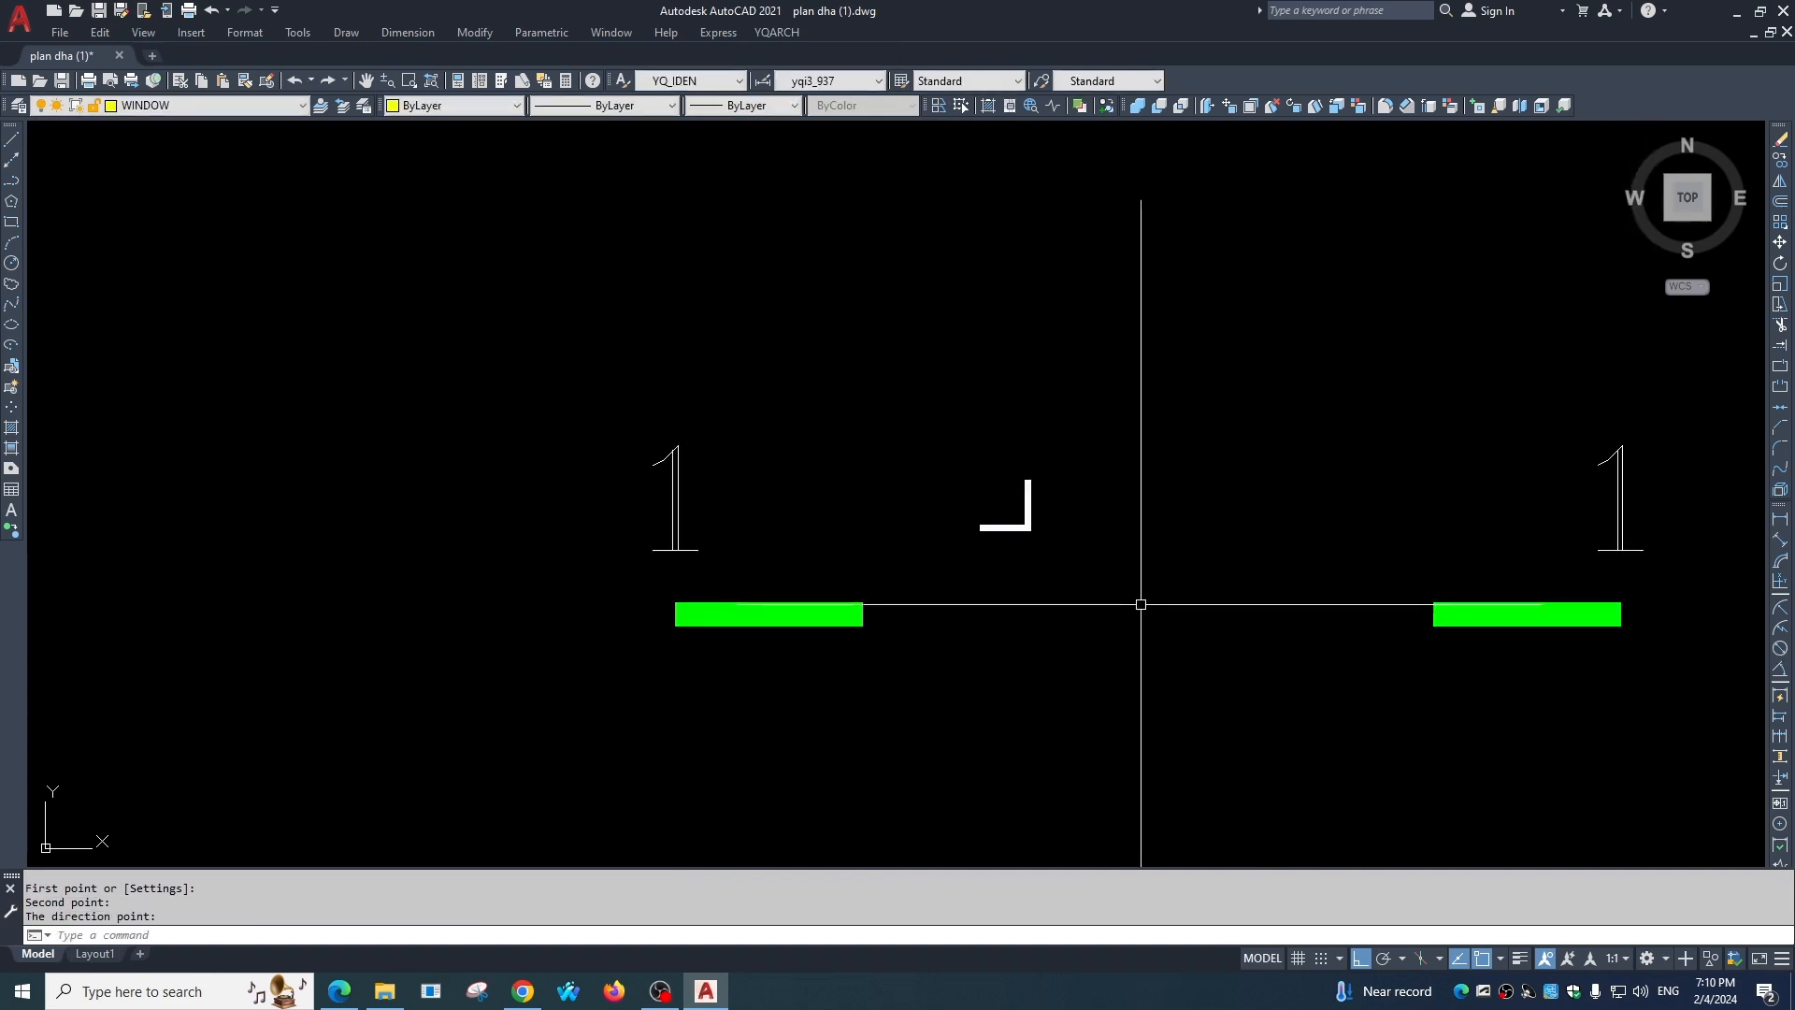
Place a YQArch Slope Symbol southeast of the section symbol, with no slope length and a two-point percentage of about 70%.
scroll(1141, 605, "down", 4)
left_click(777, 33)
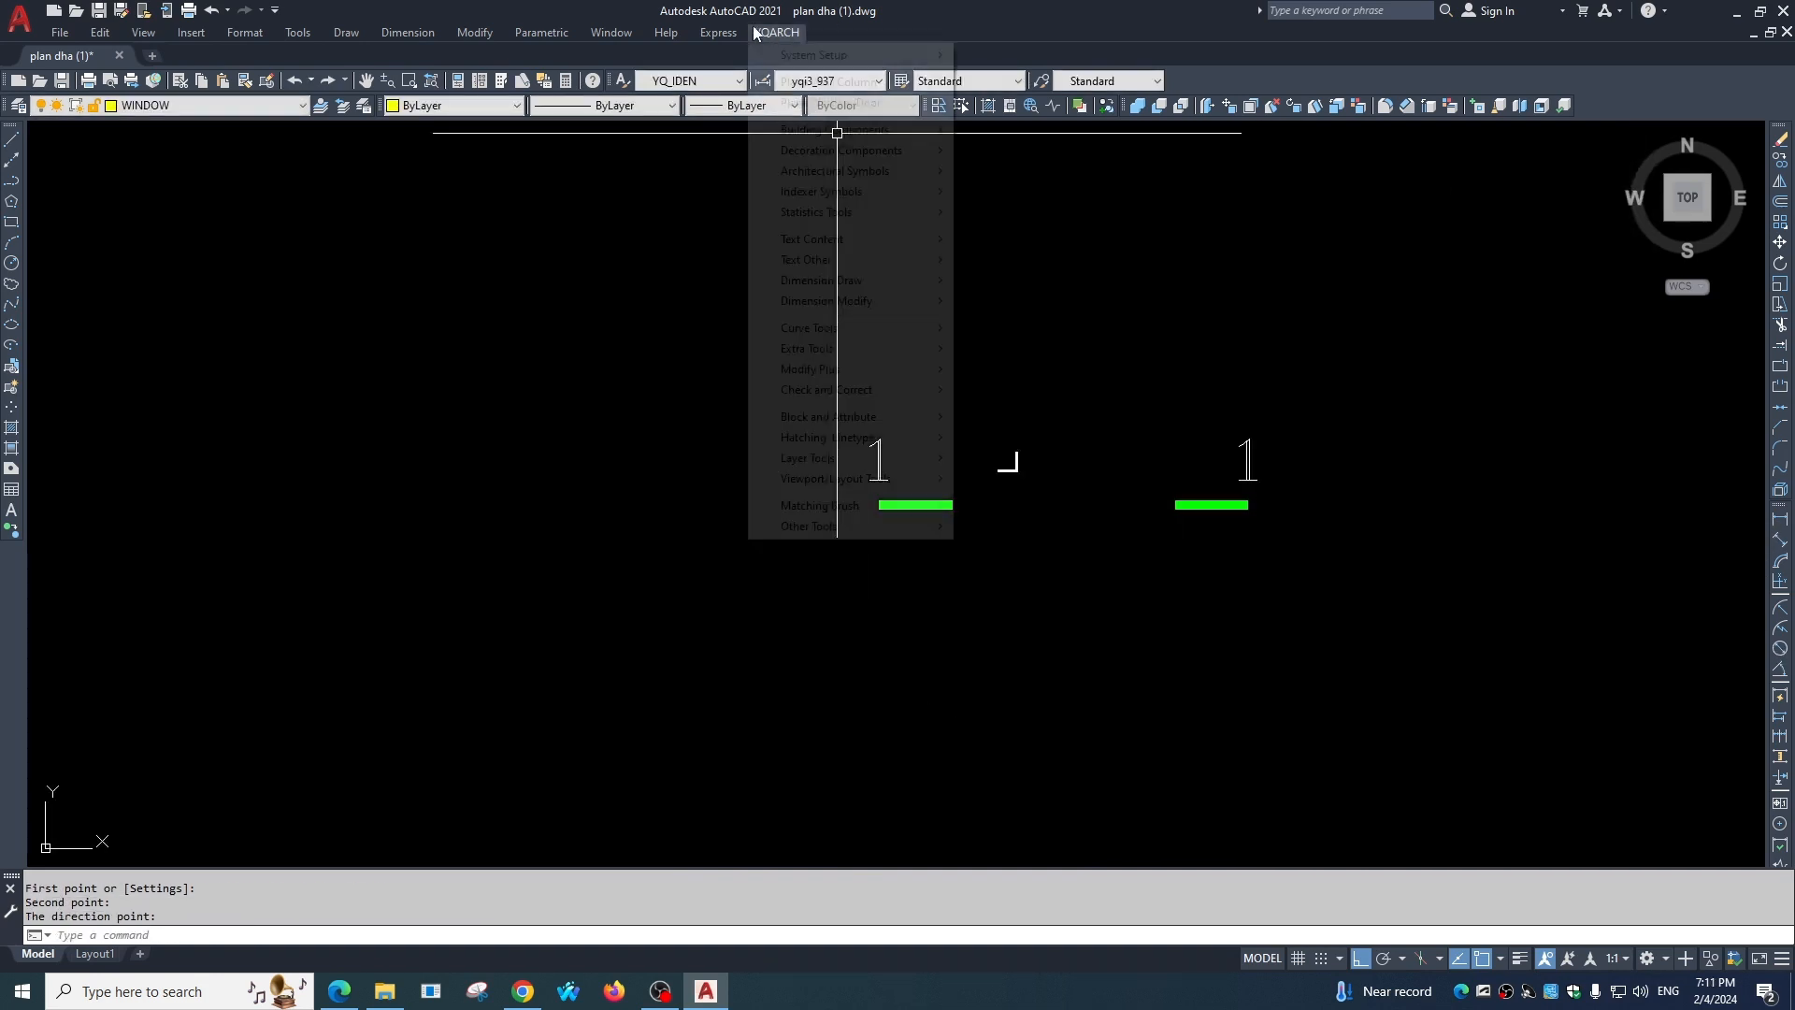
mouse_move(835, 171)
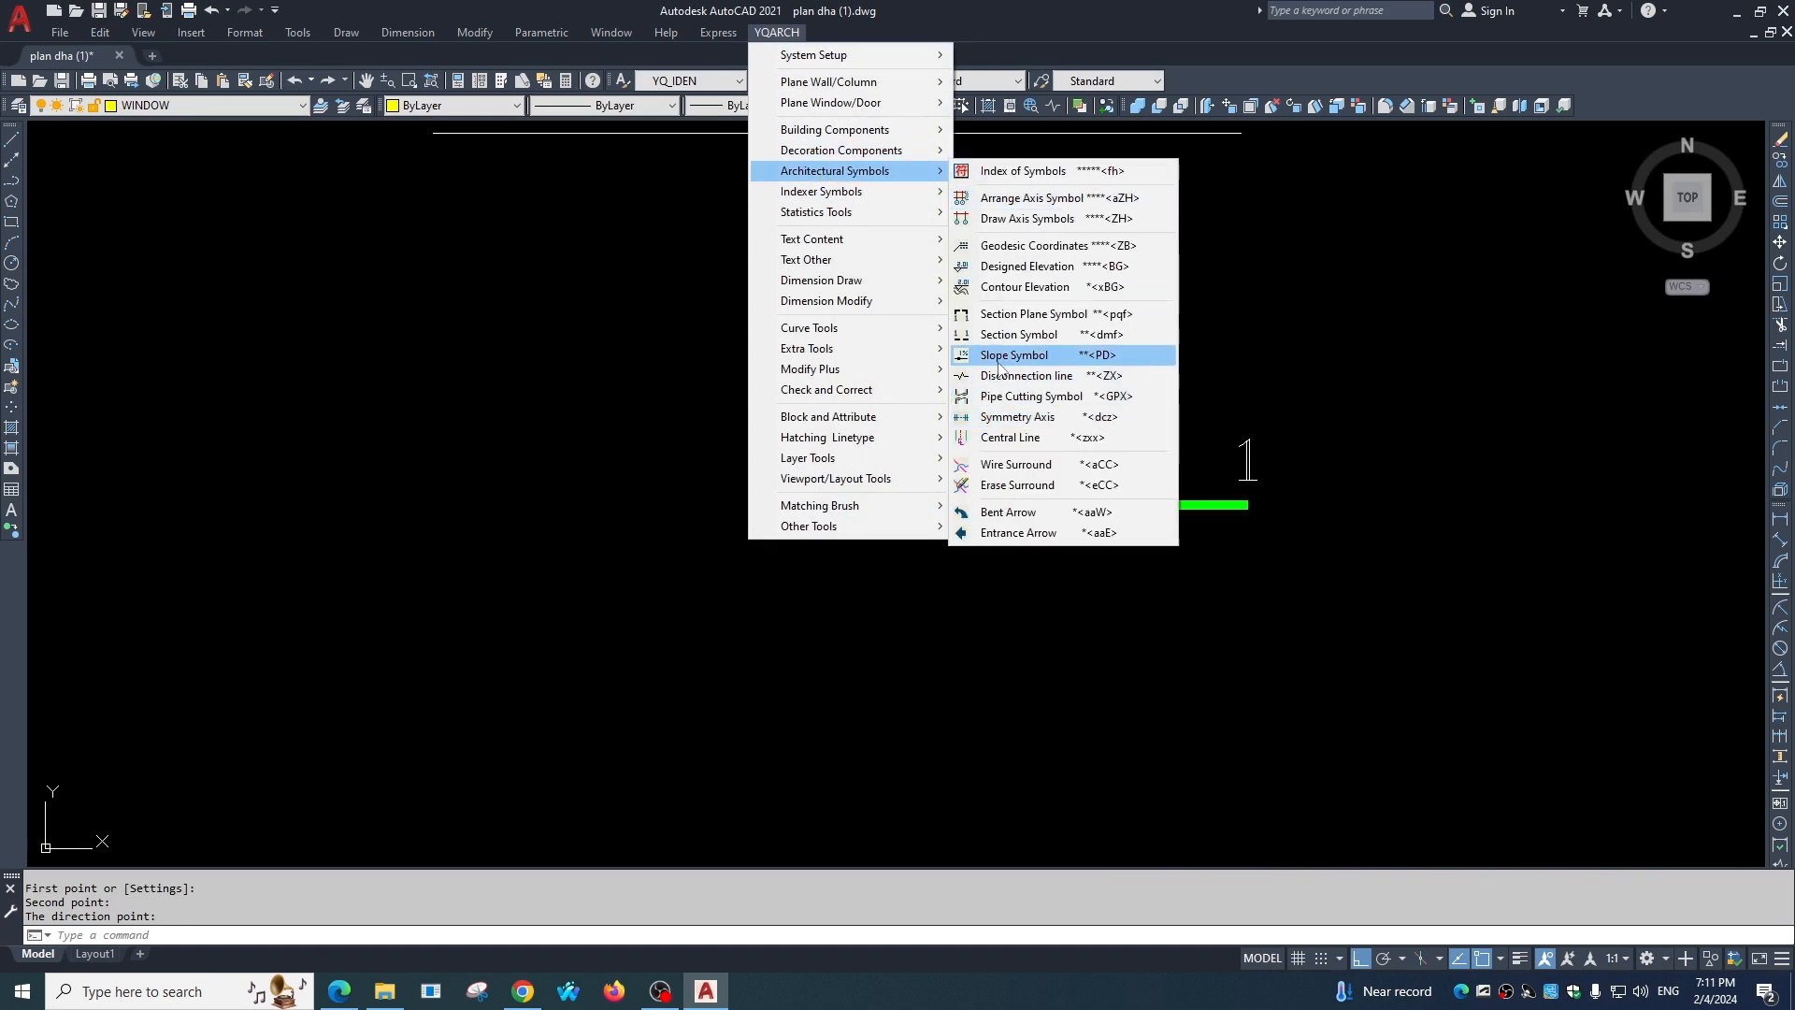
left_click(1002, 361)
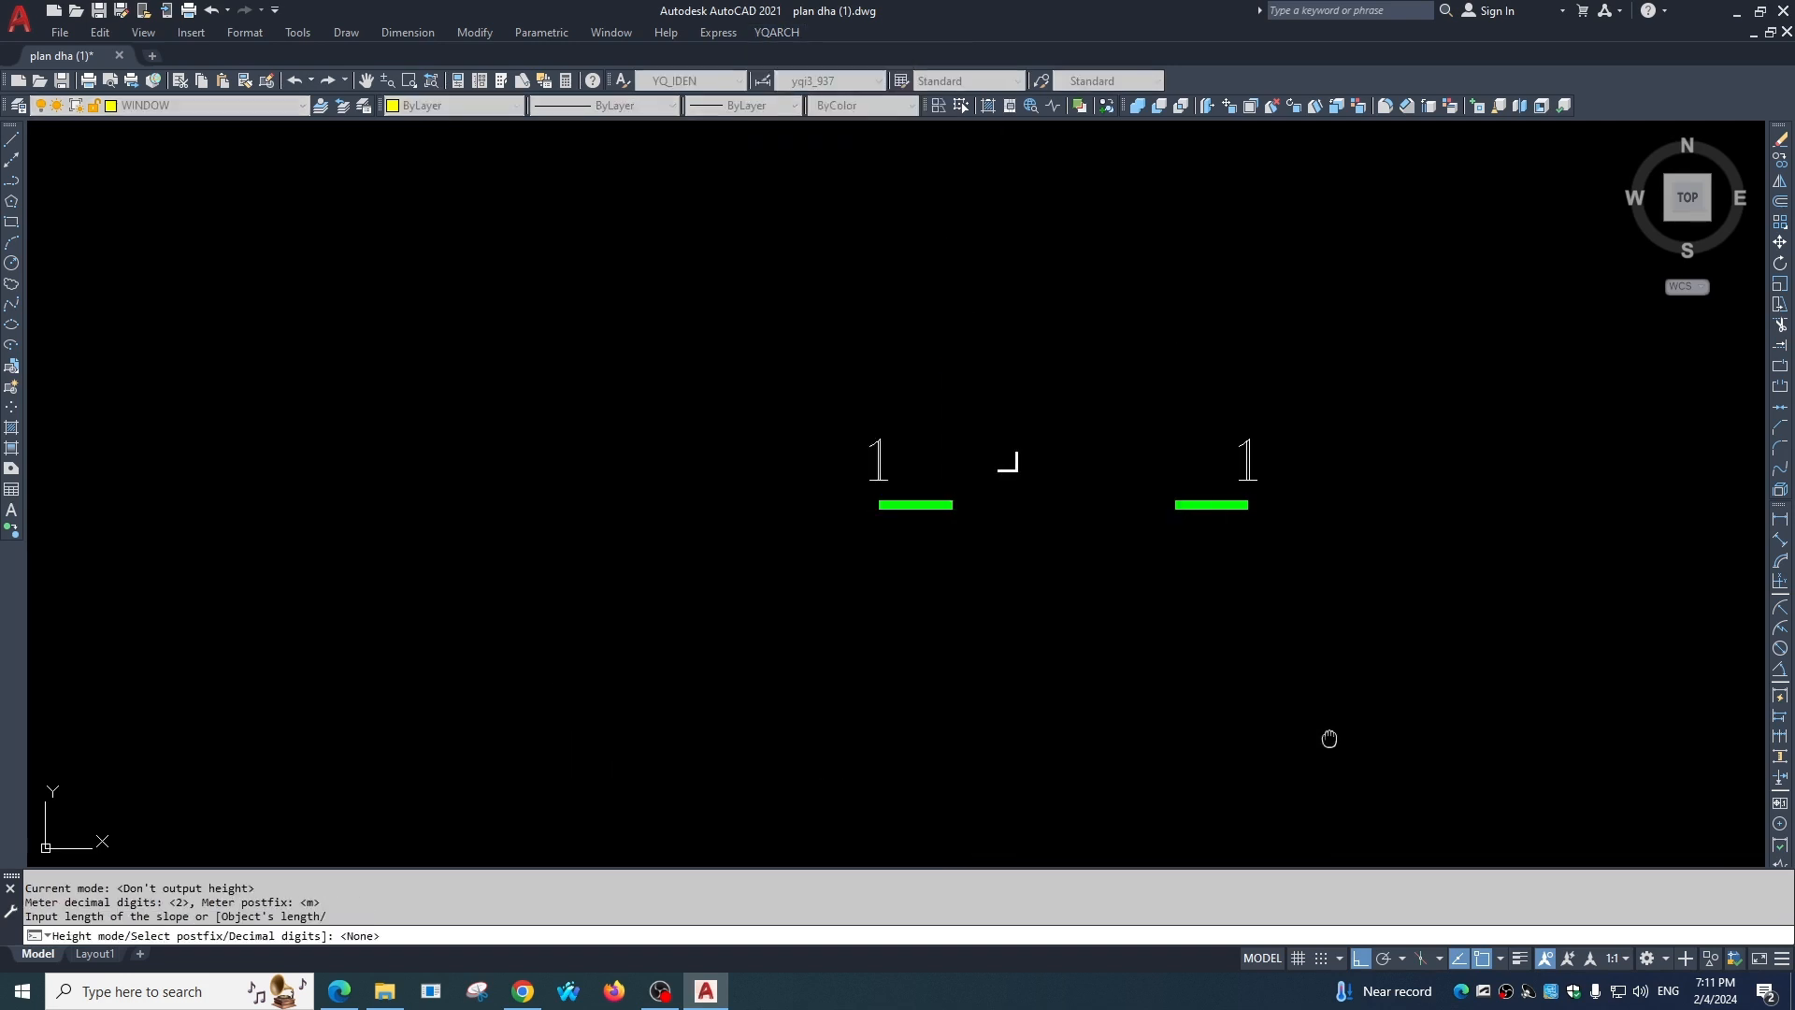
middle_click_drag(1331, 737, 1312, 609)
key("Return")
key("Return")
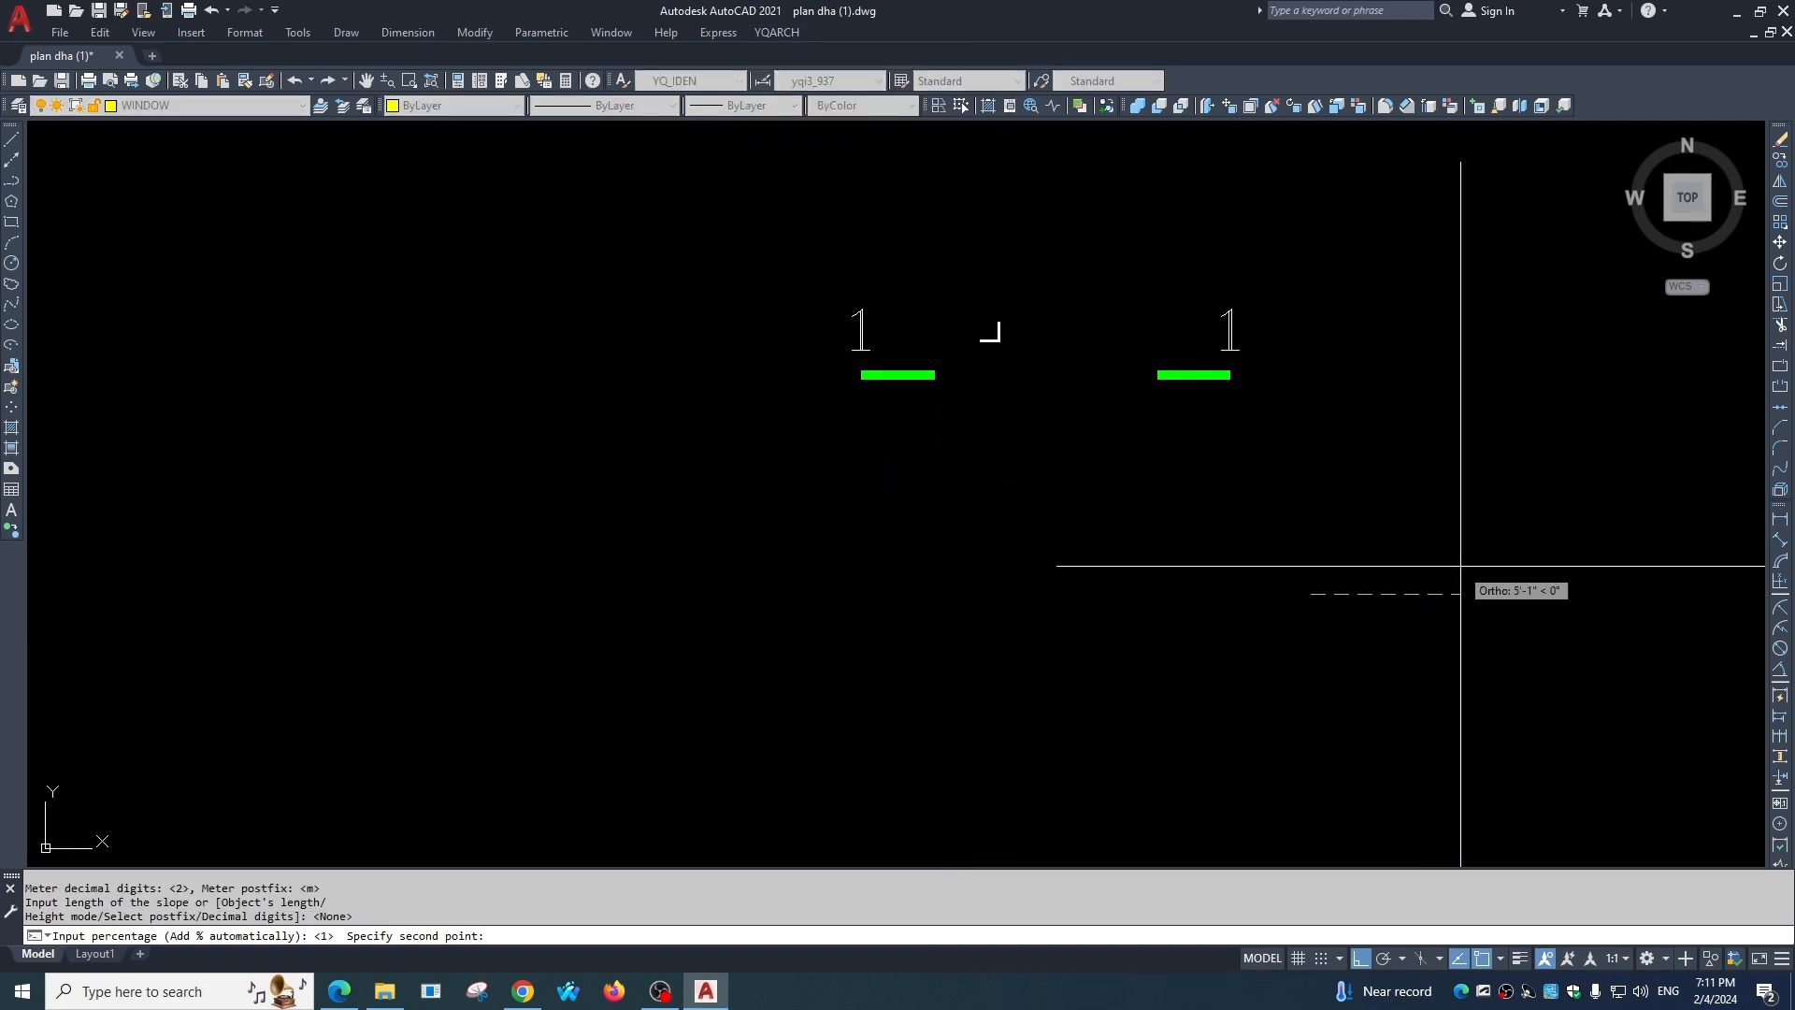
left_click(1466, 535)
scroll(1099, 634, "up", 6)
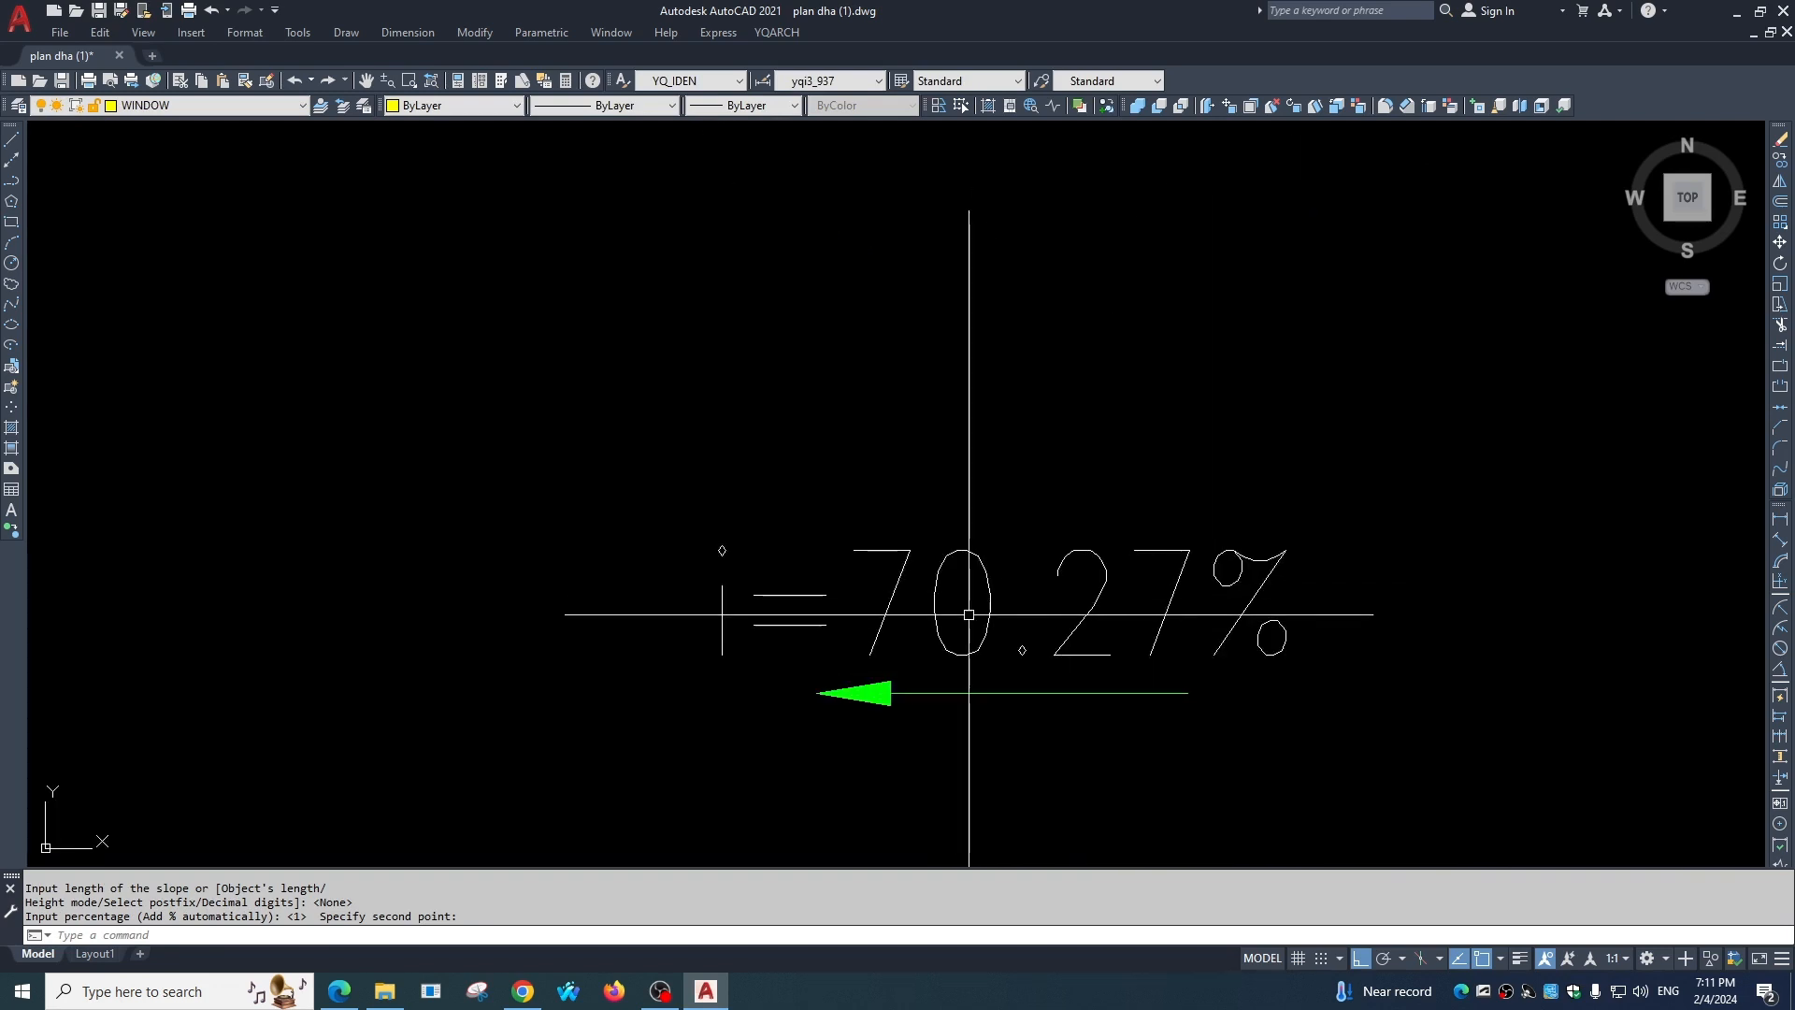
left_click(1012, 664)
left_click(950, 616)
double_click(998, 628)
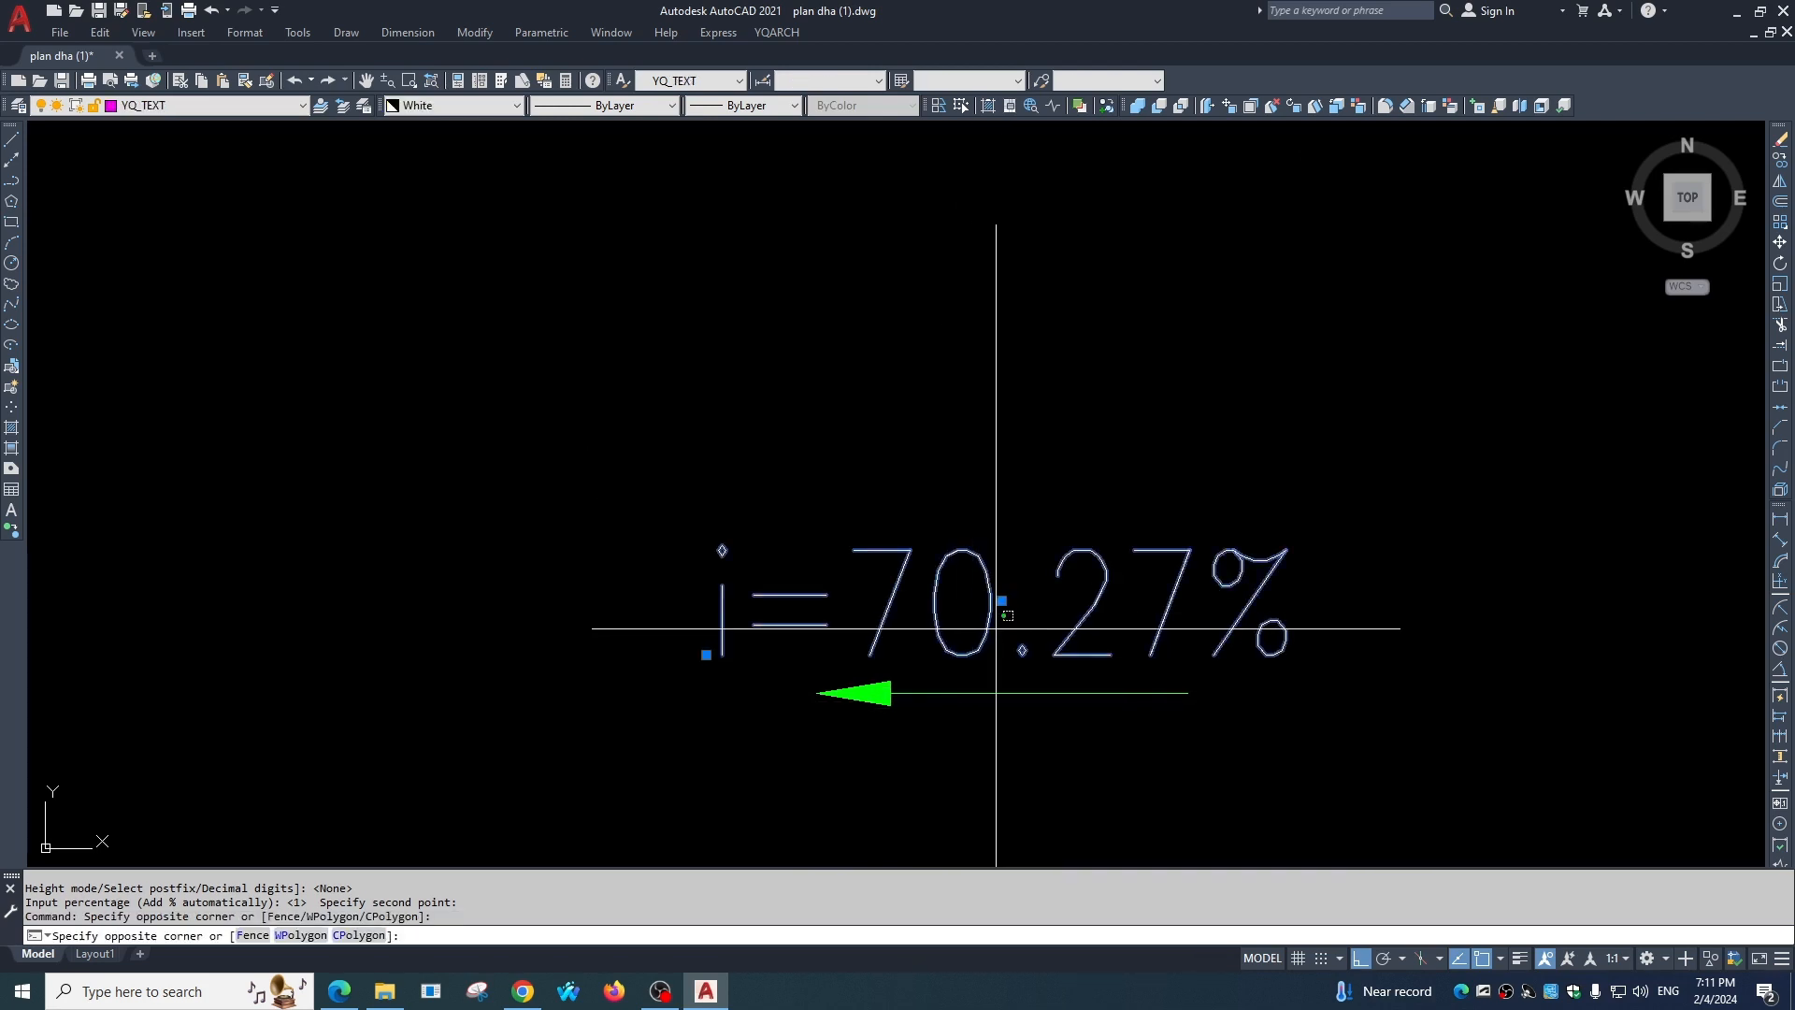
double_click(990, 621)
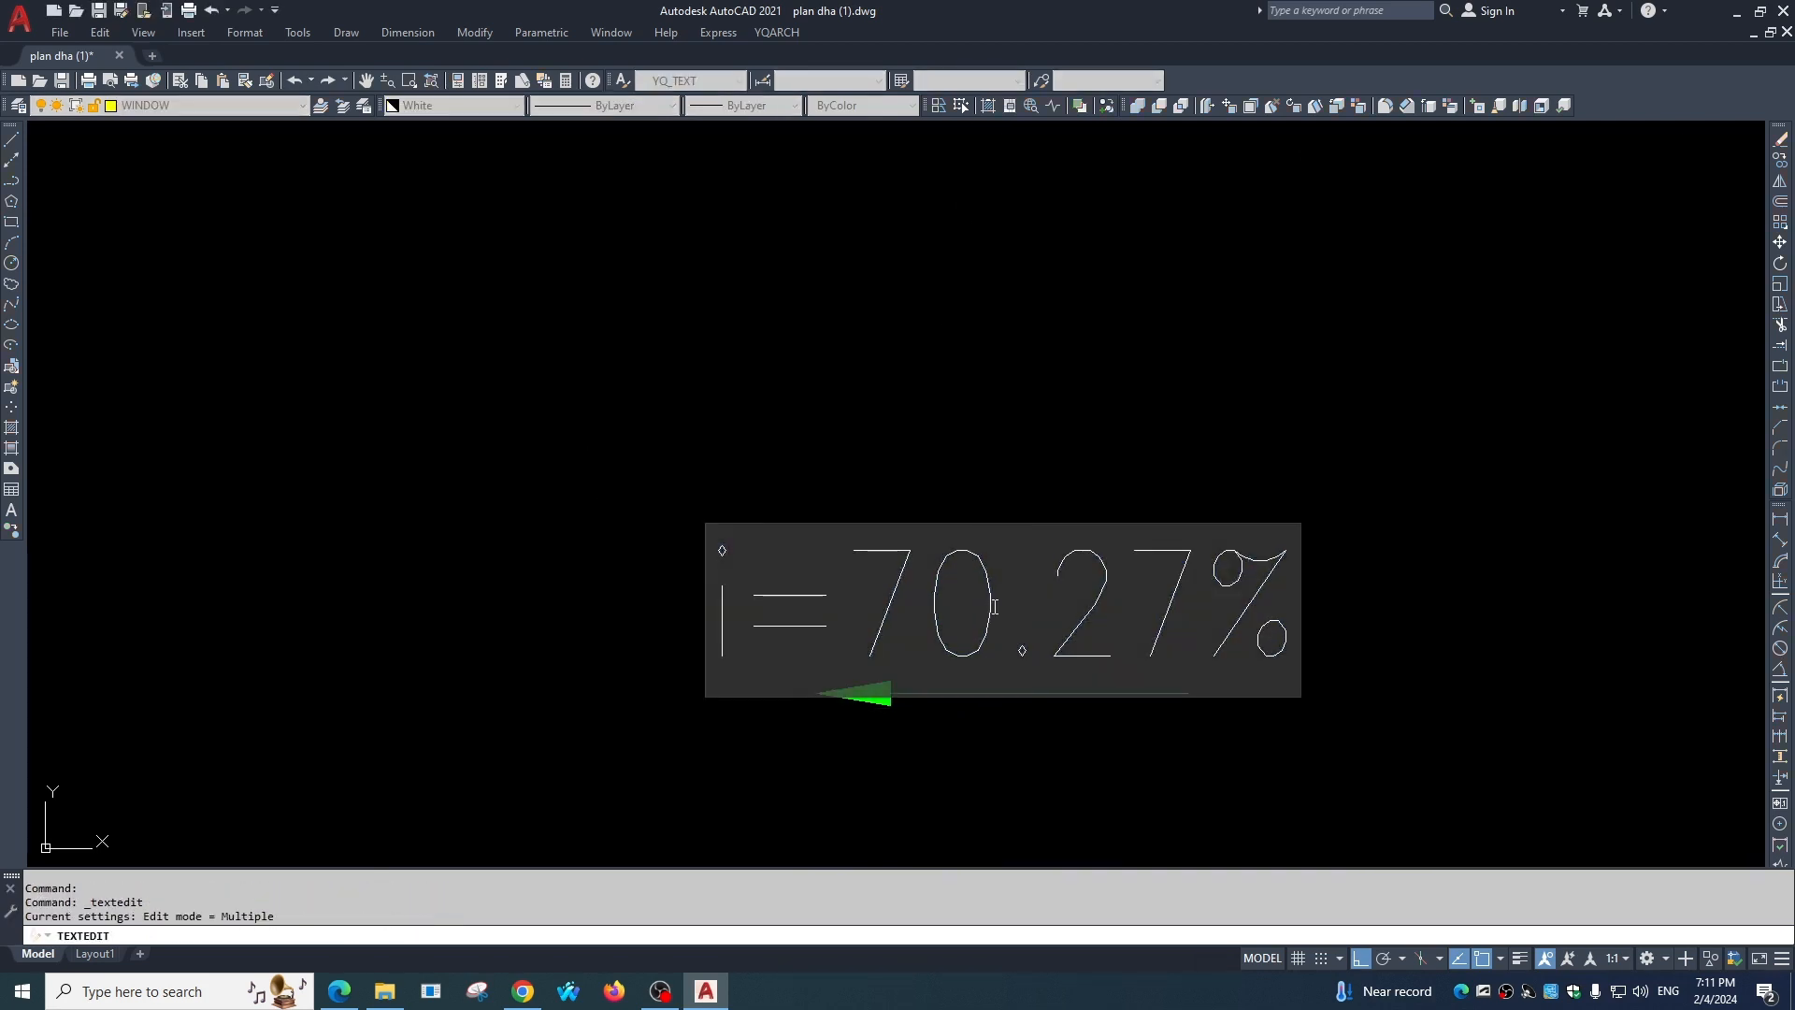
key("Escape")
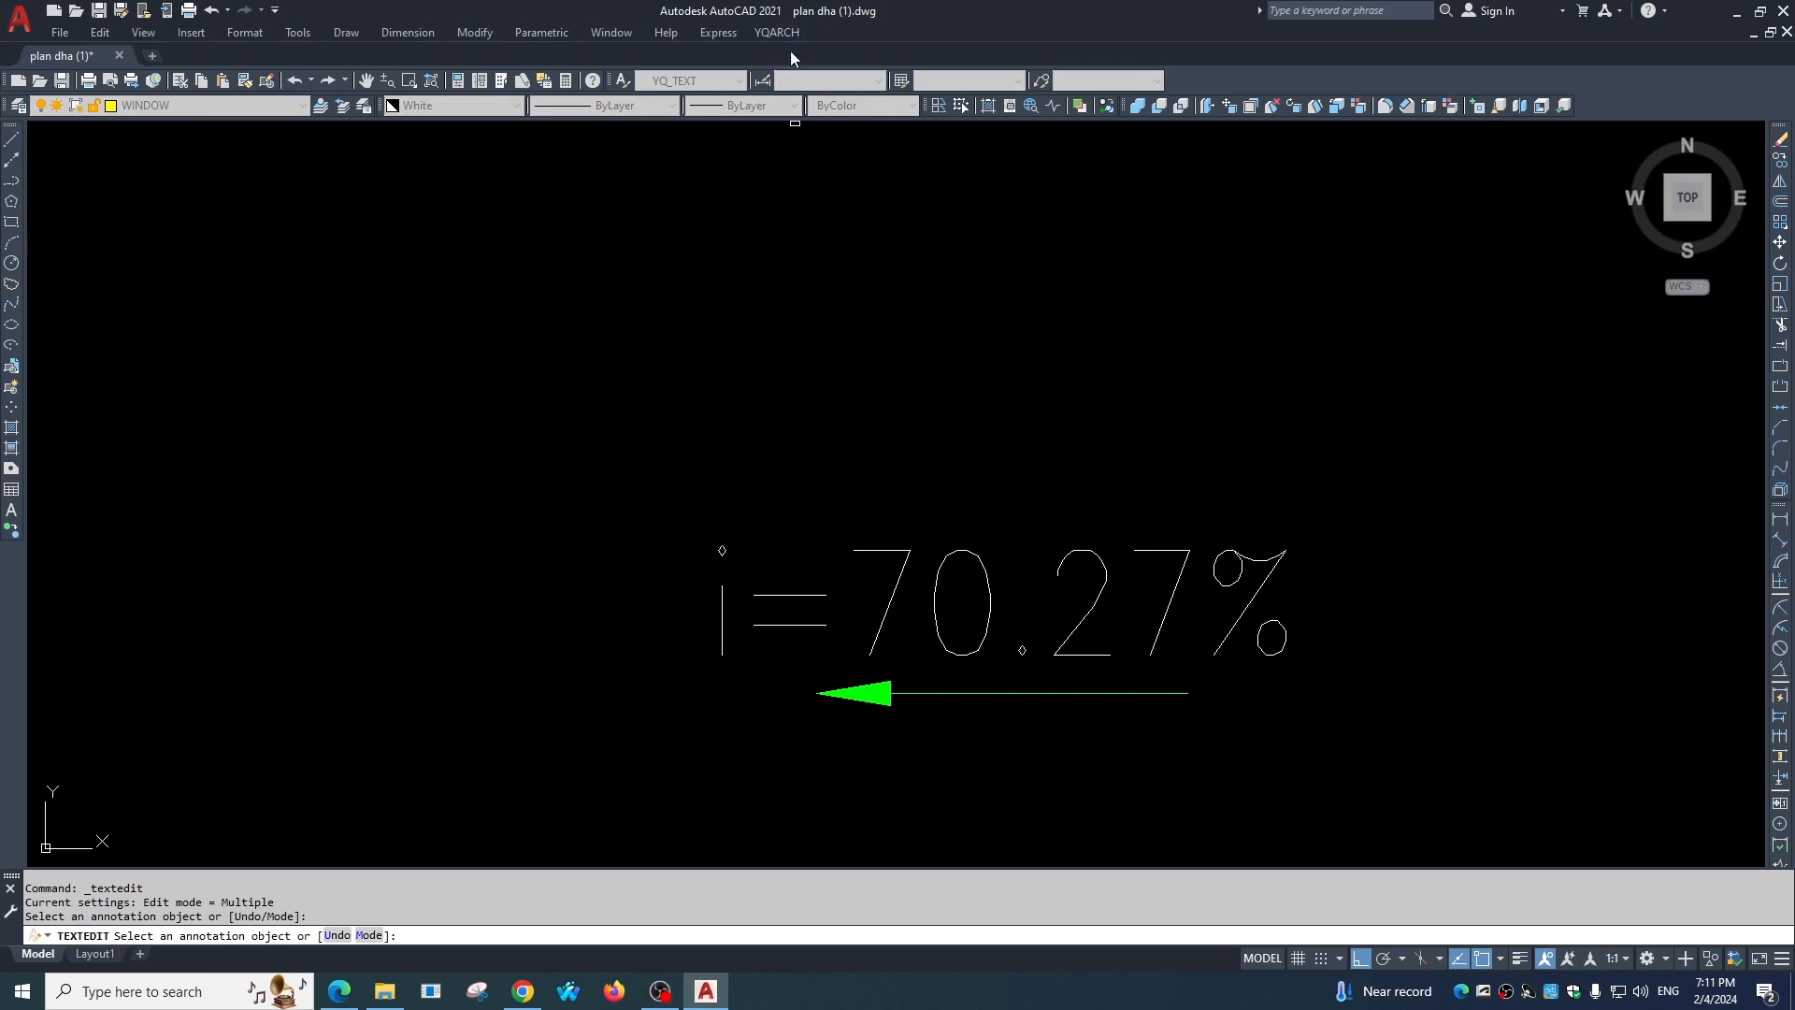
Draw a horizontal YQArch Disconnection Line just above the slope symbol.
left_click(777, 32)
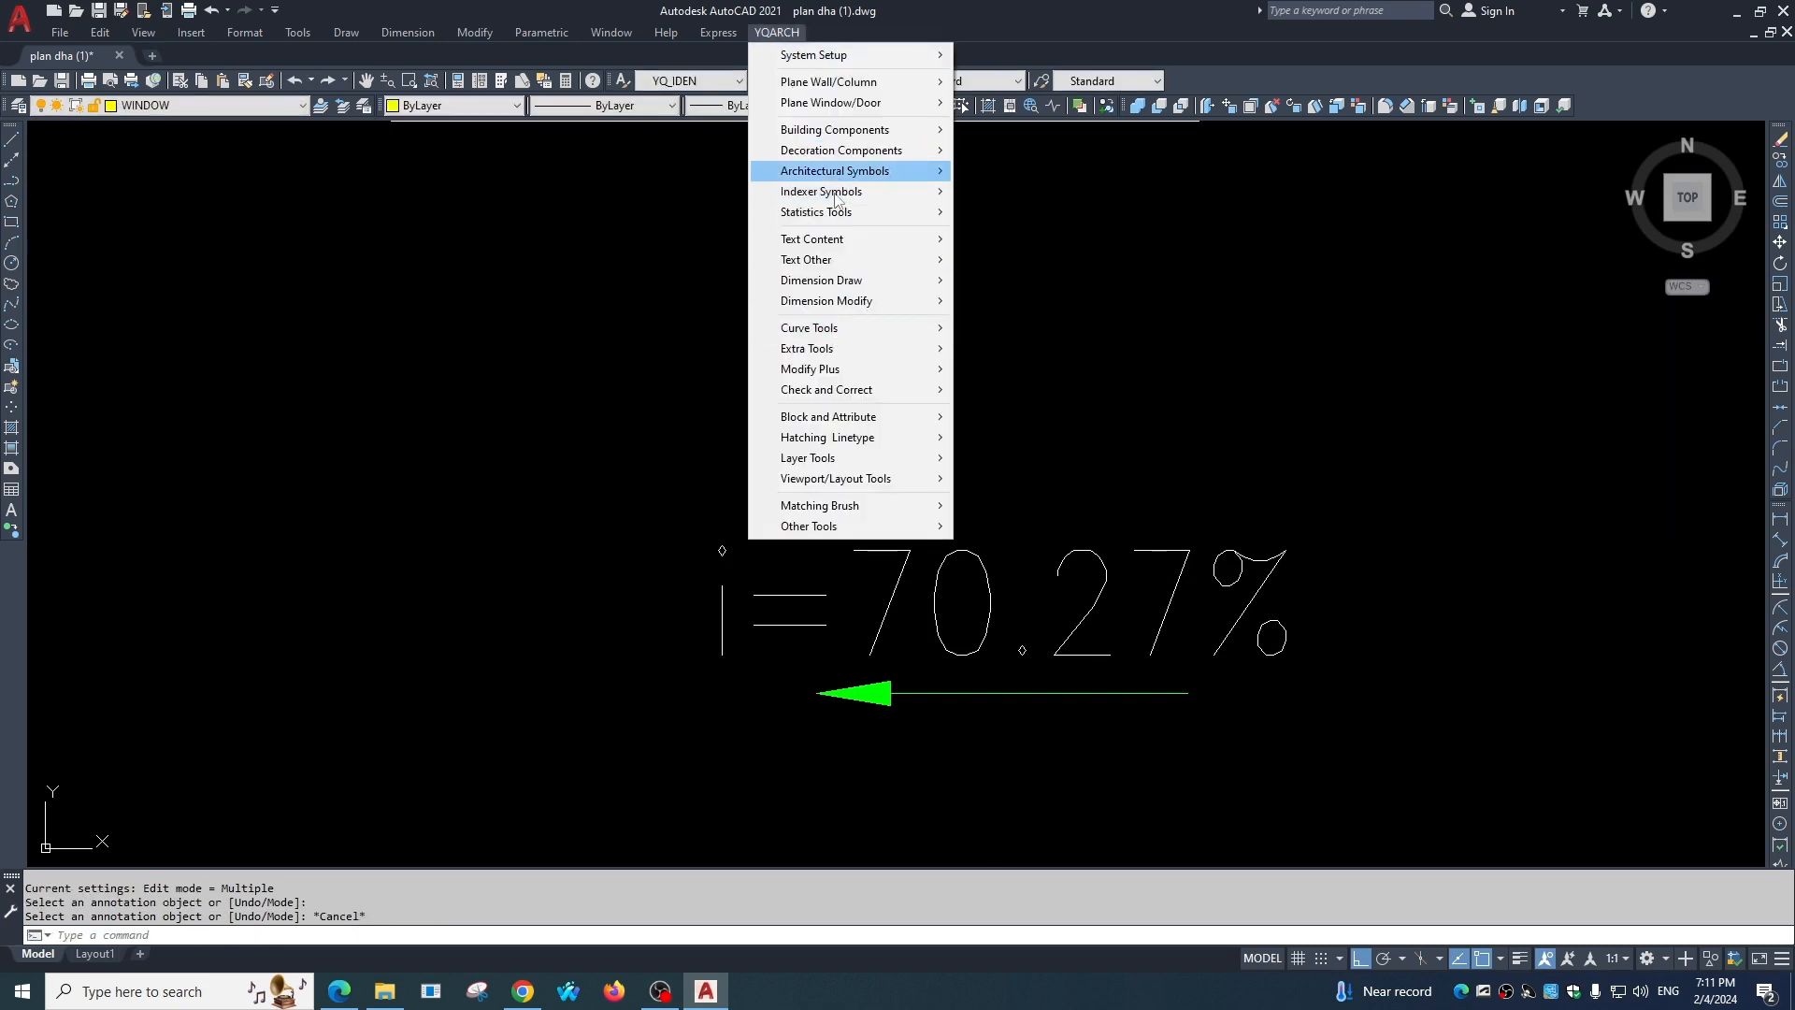
mouse_move(846, 171)
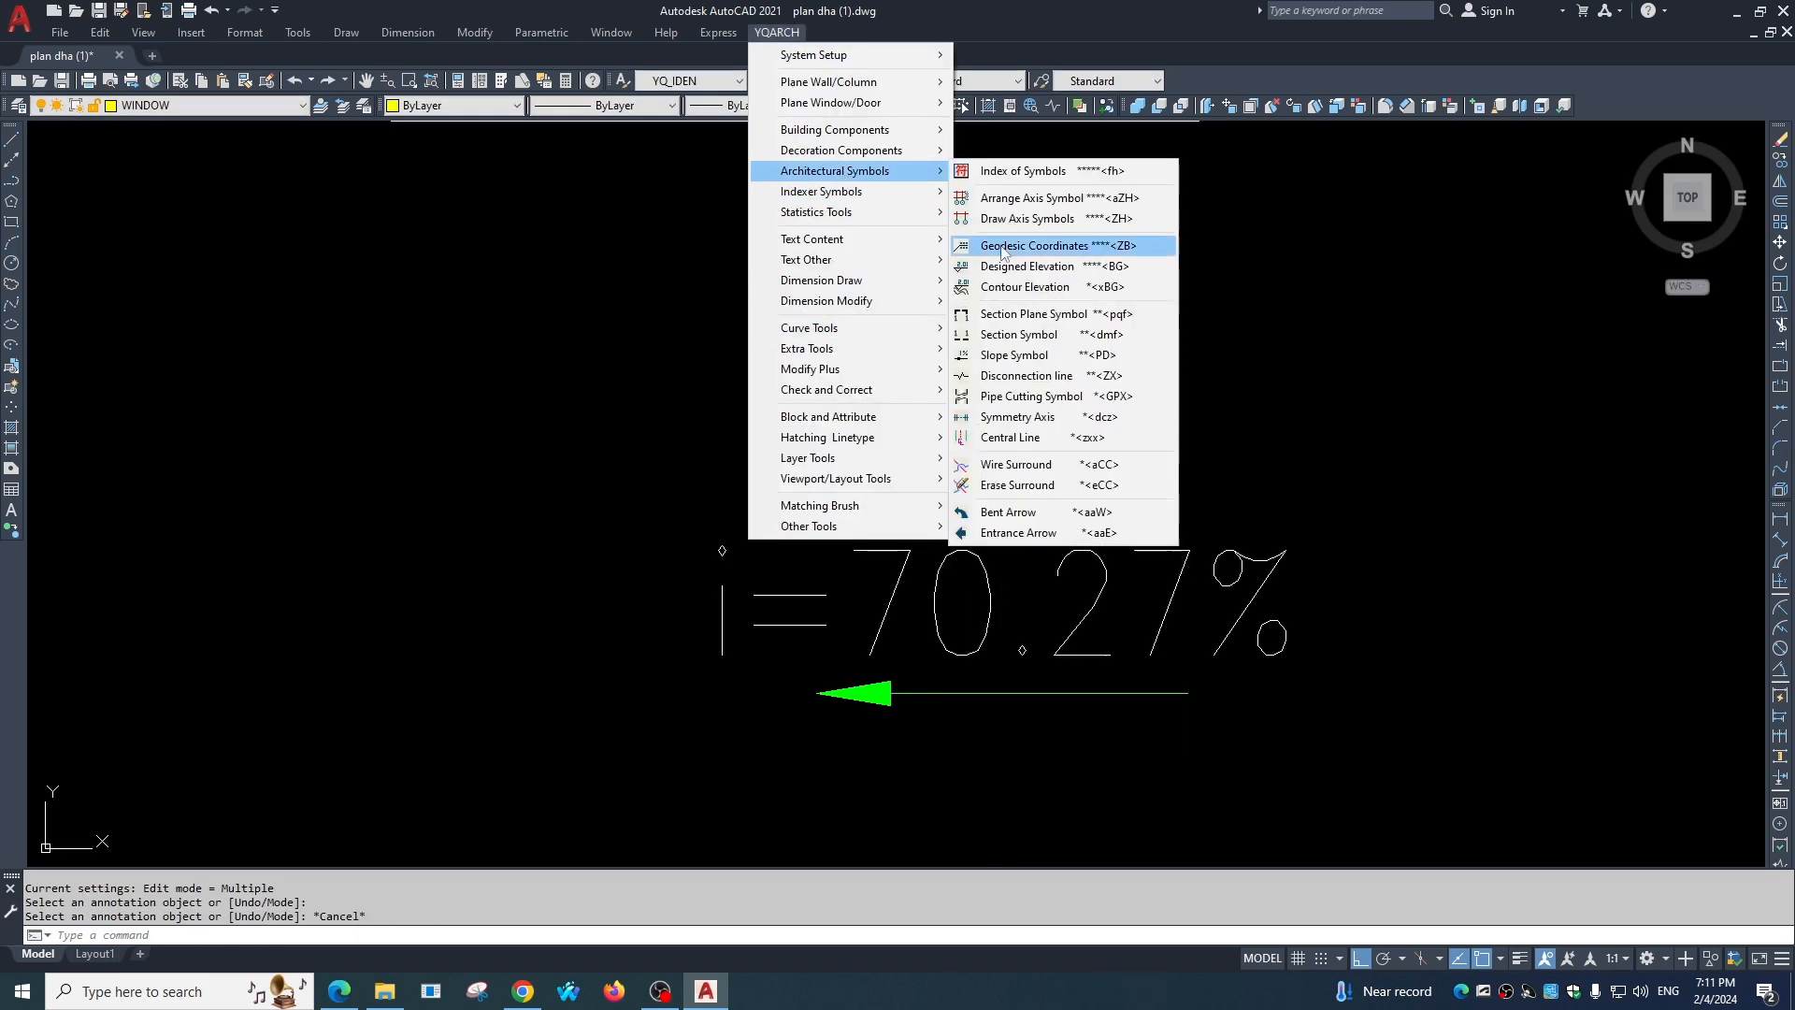
left_click(1013, 376)
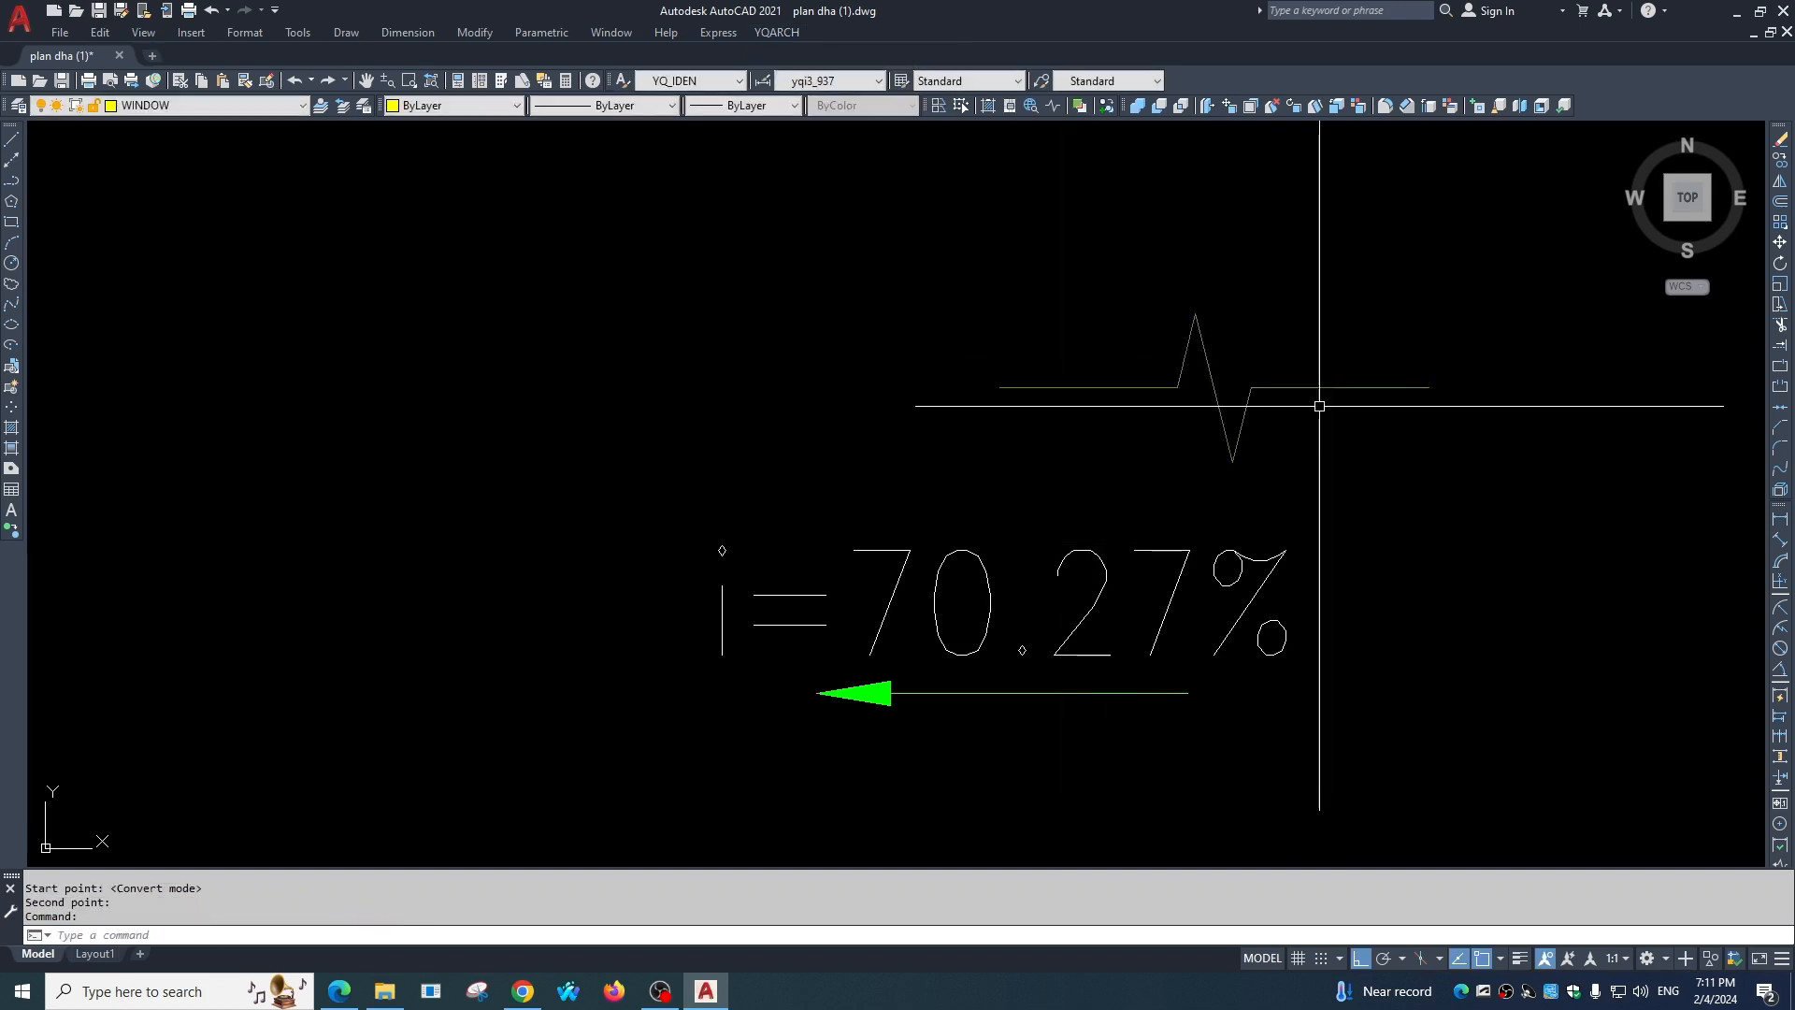
Add a Pipe Cutting Symbol between the outer and inner lines of the north wall at the floor plan's northeast room.
left_click(790, 33)
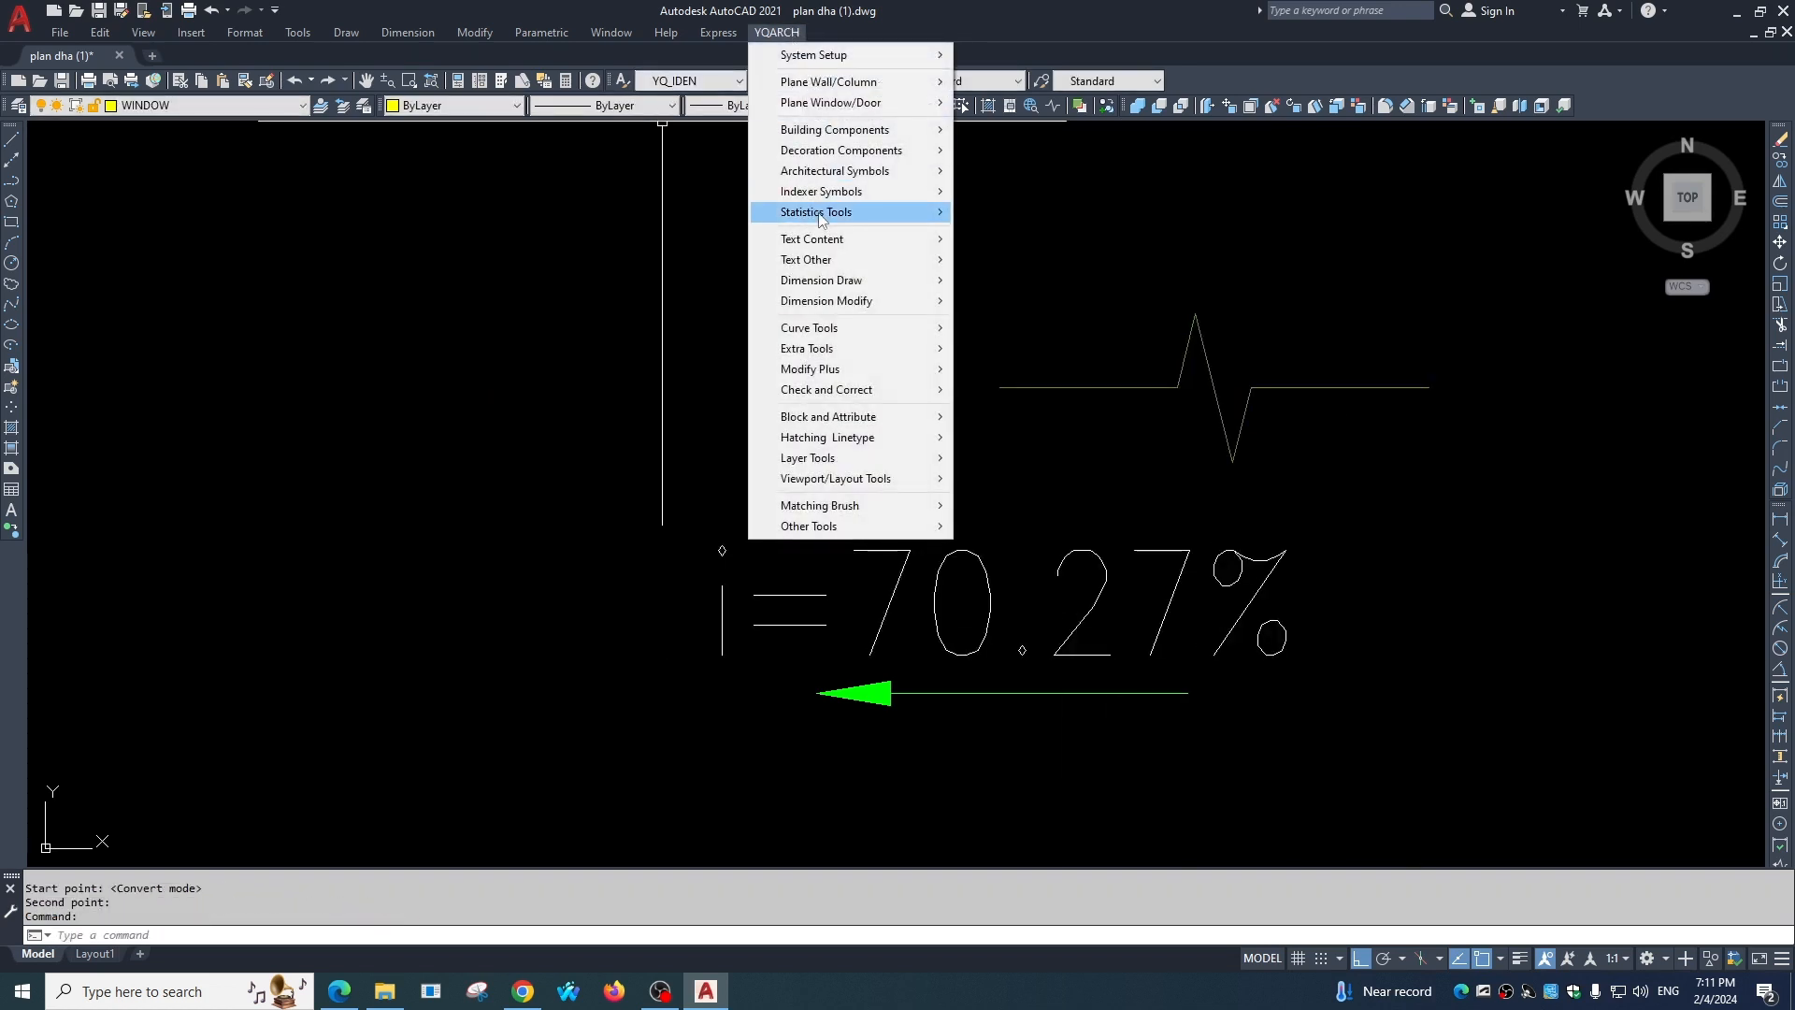
mouse_move(842, 171)
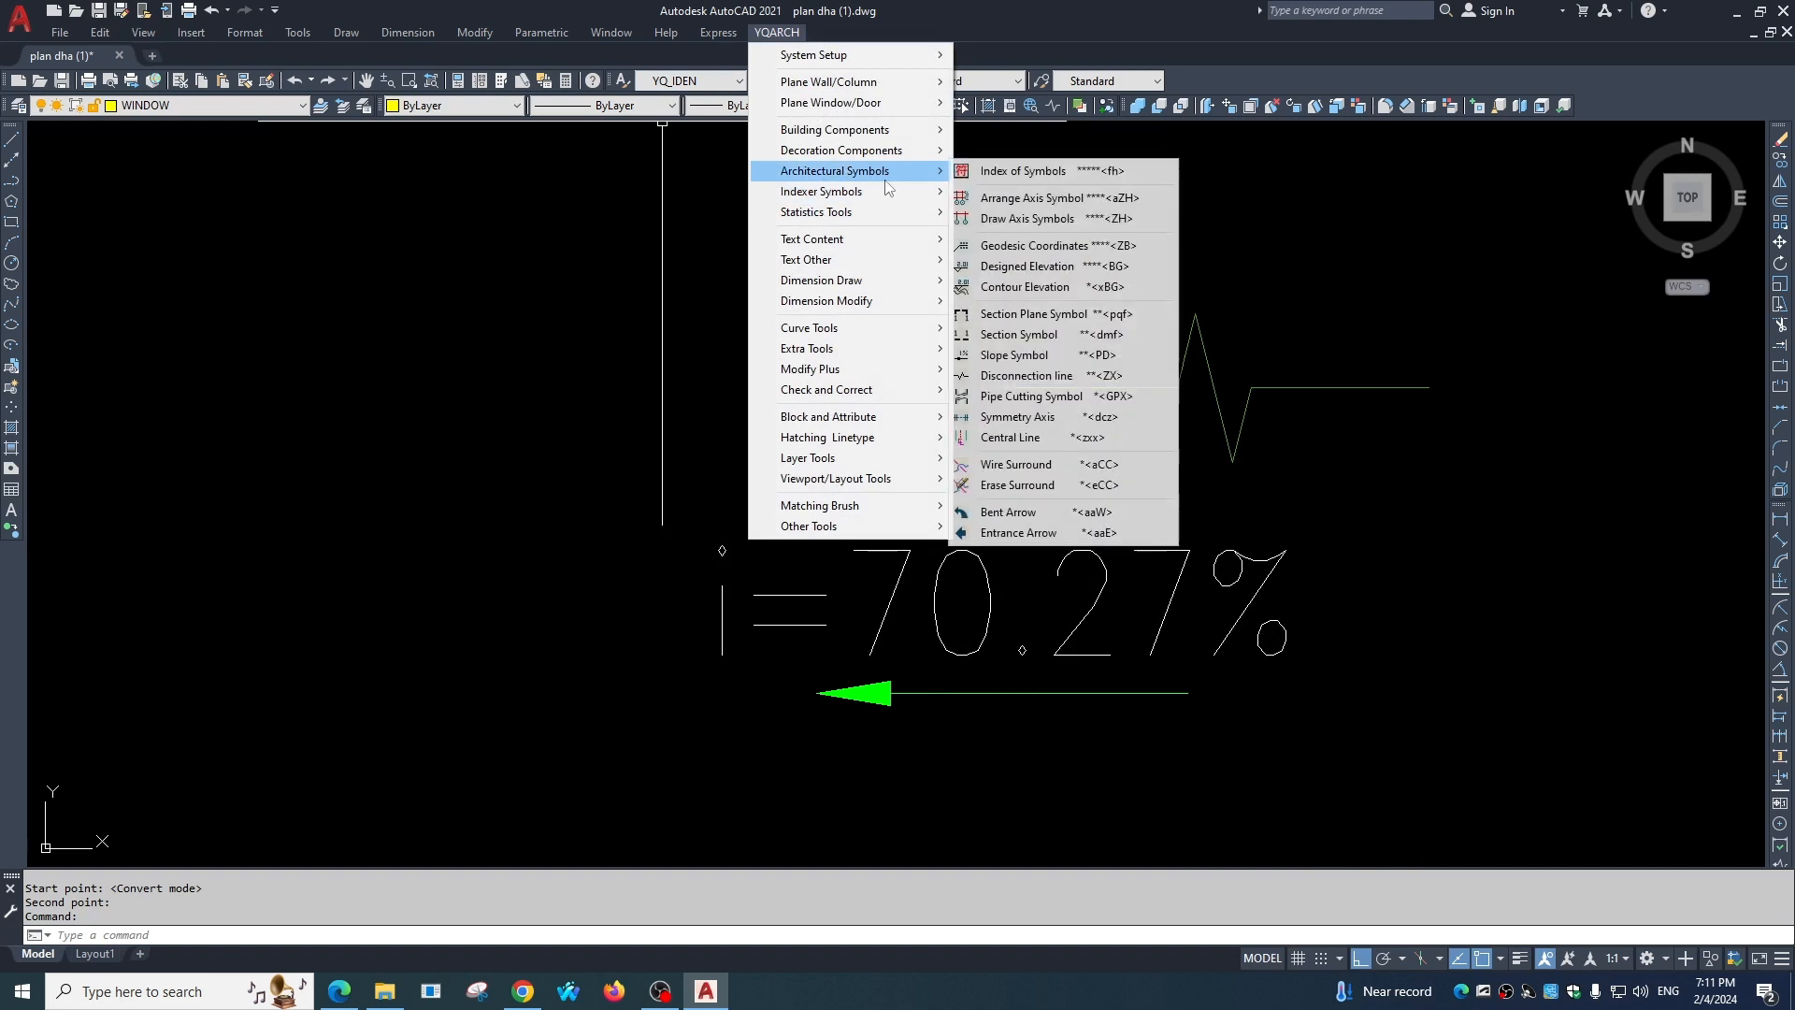
left_click(1022, 396)
scroll(1029, 421, "down", 6)
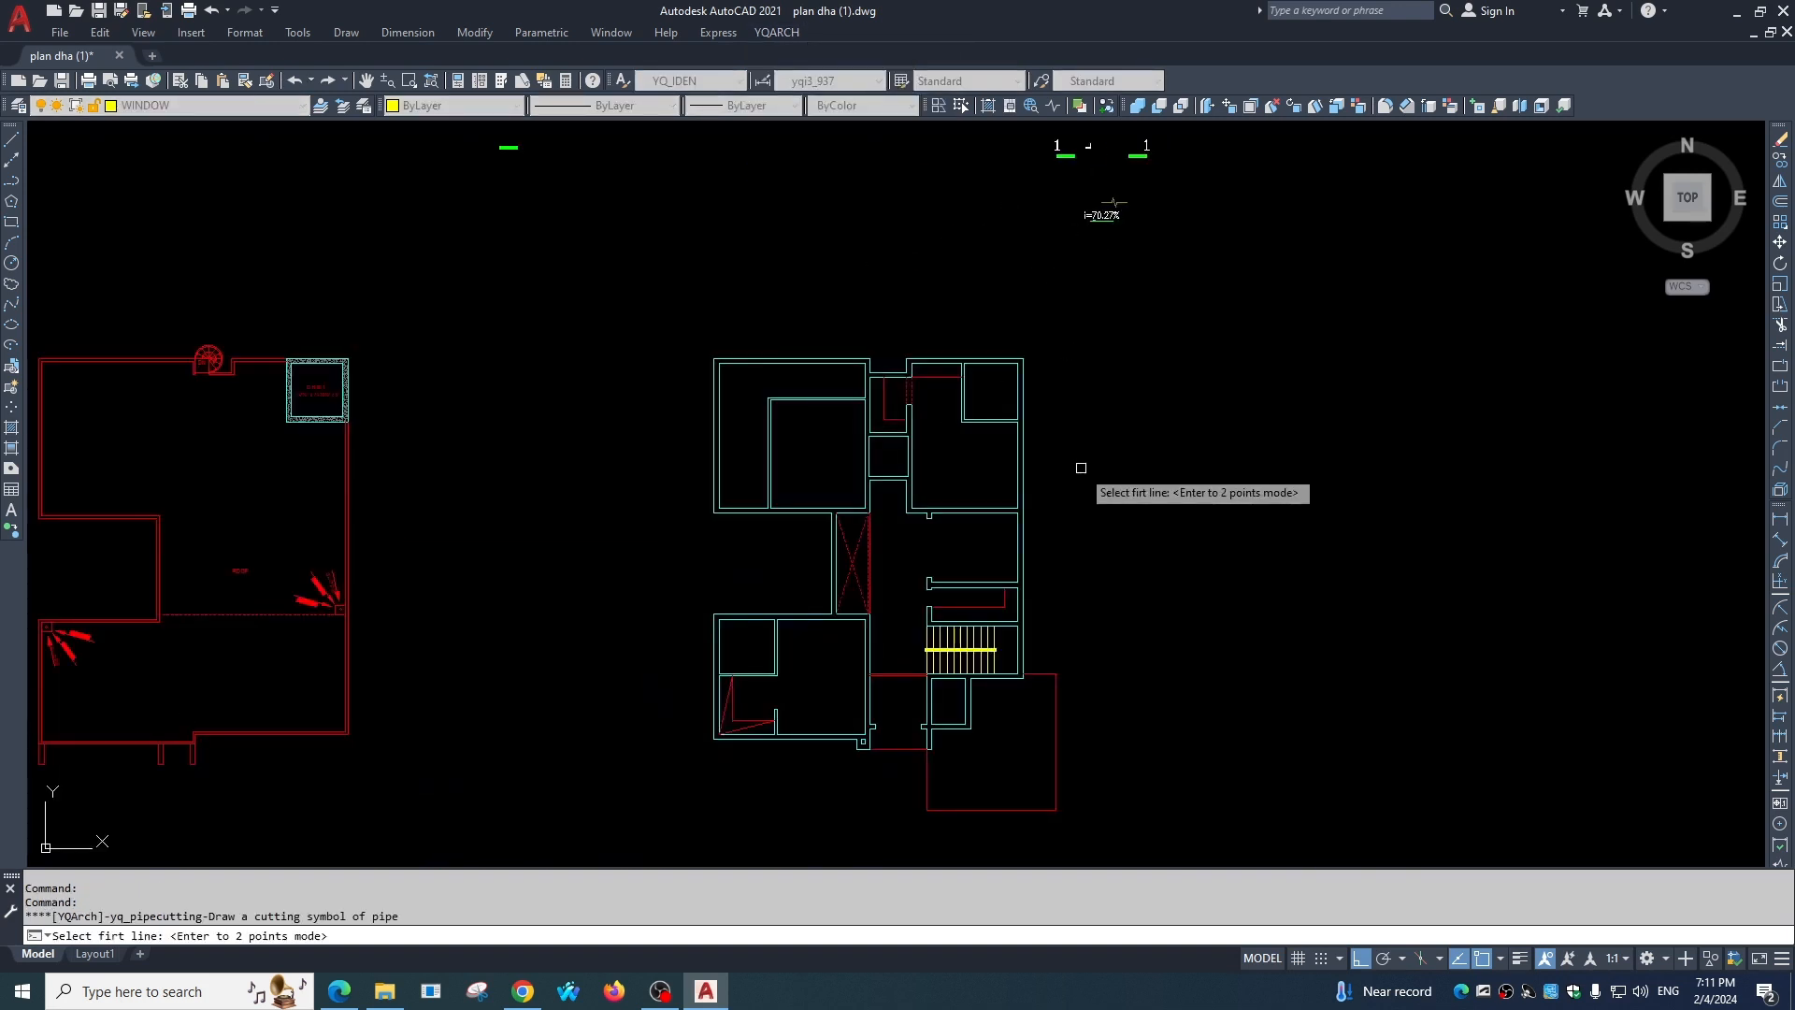
scroll(981, 342, "up", 10)
left_click(1104, 432)
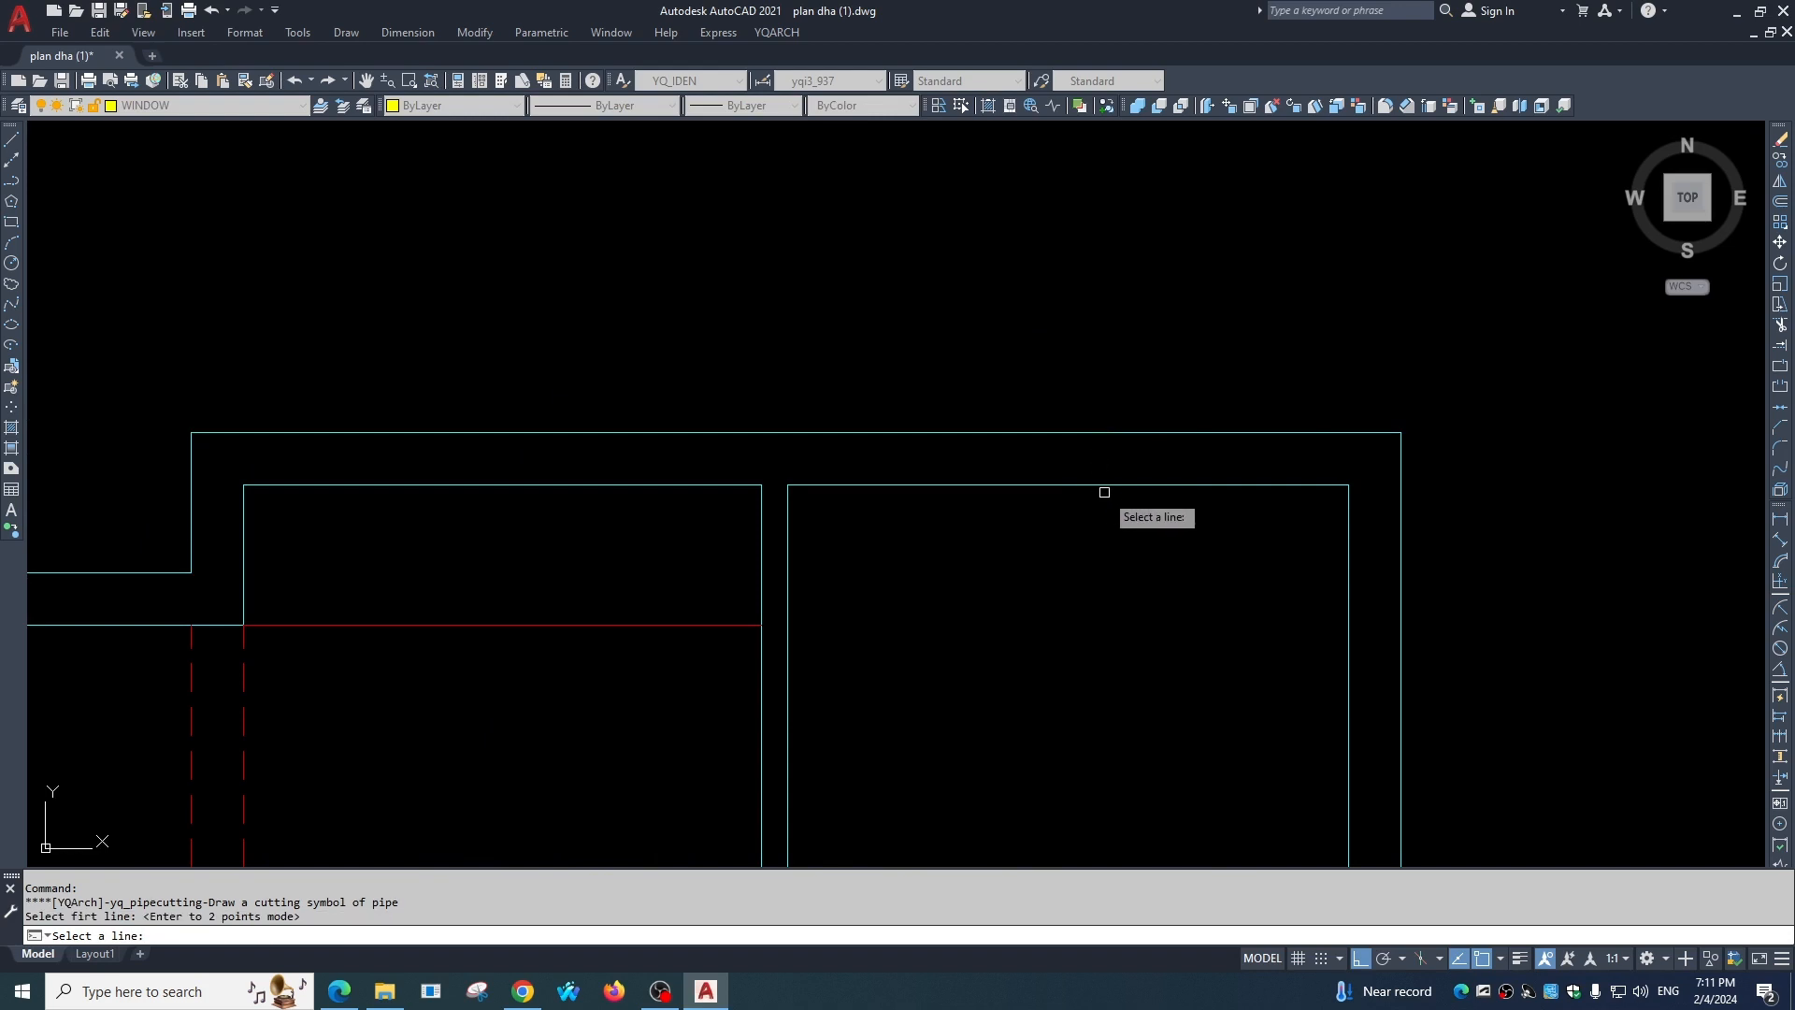
left_click(1104, 486)
scroll(1188, 460, "up", 6)
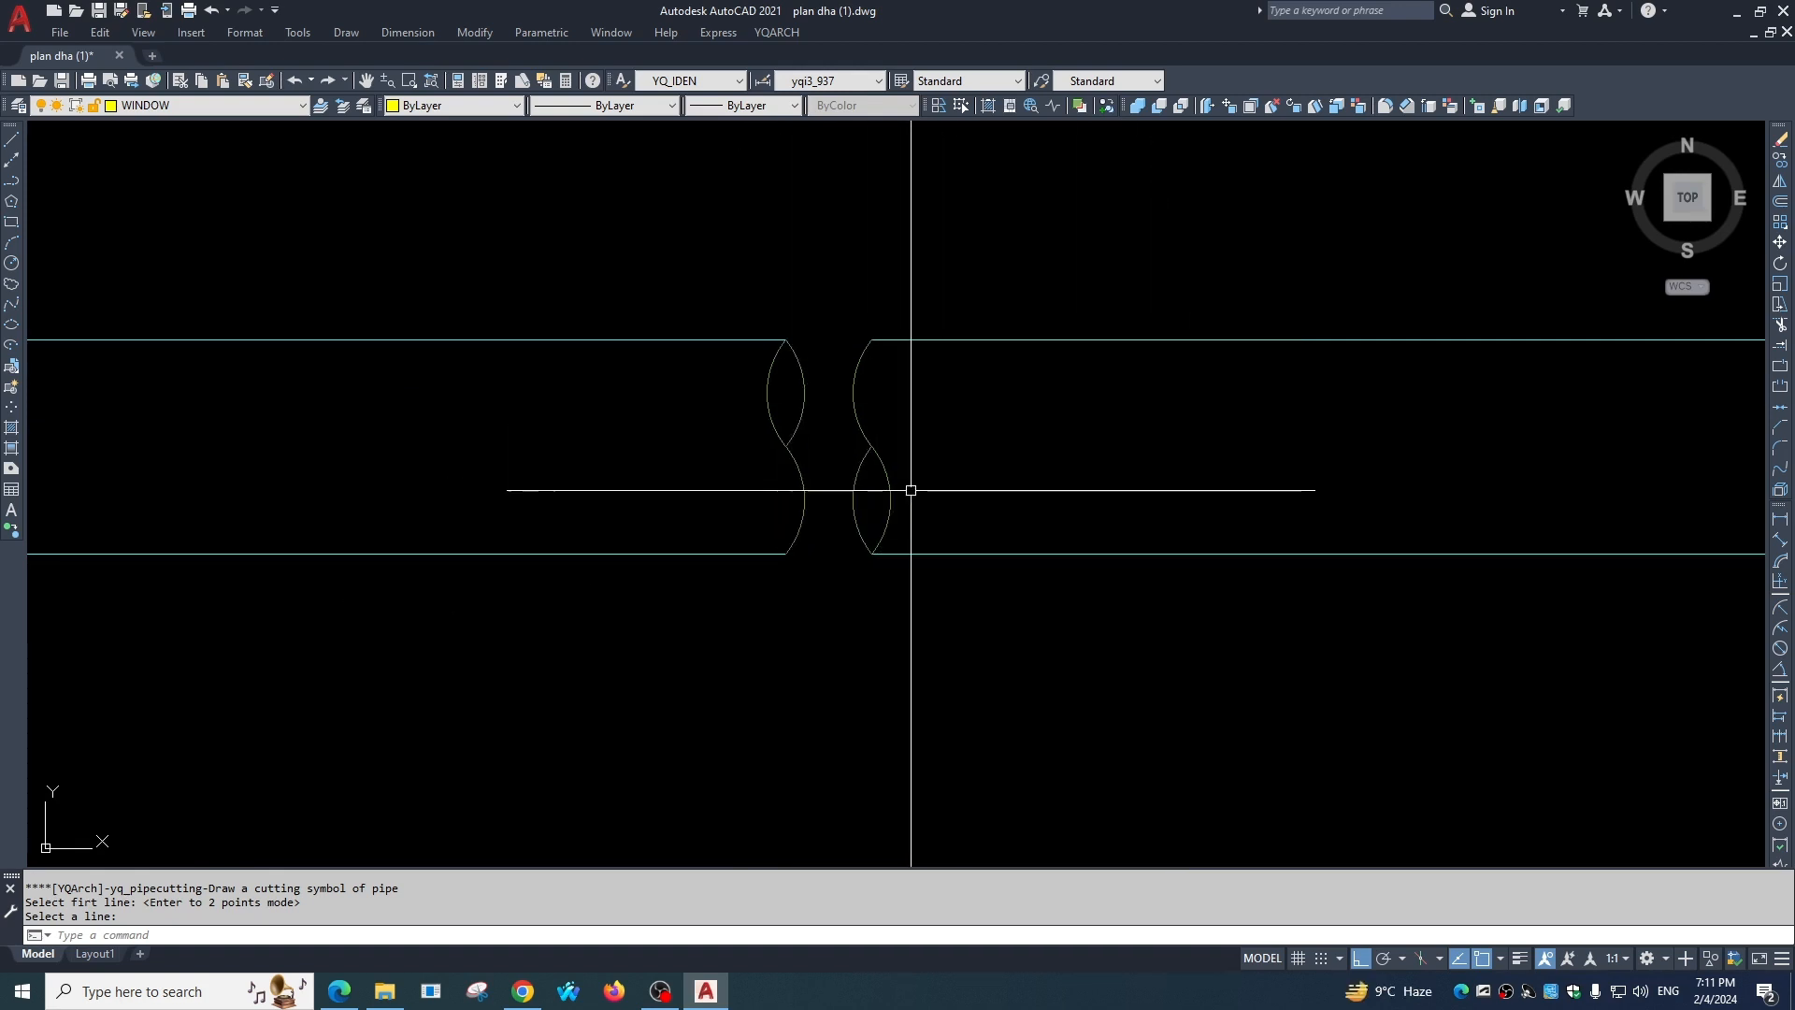
Draw a short horizontal Symmetry Axis inside the northeast room, just below the north wall and east of the pipe cut.
left_click(780, 34)
mouse_move(835, 171)
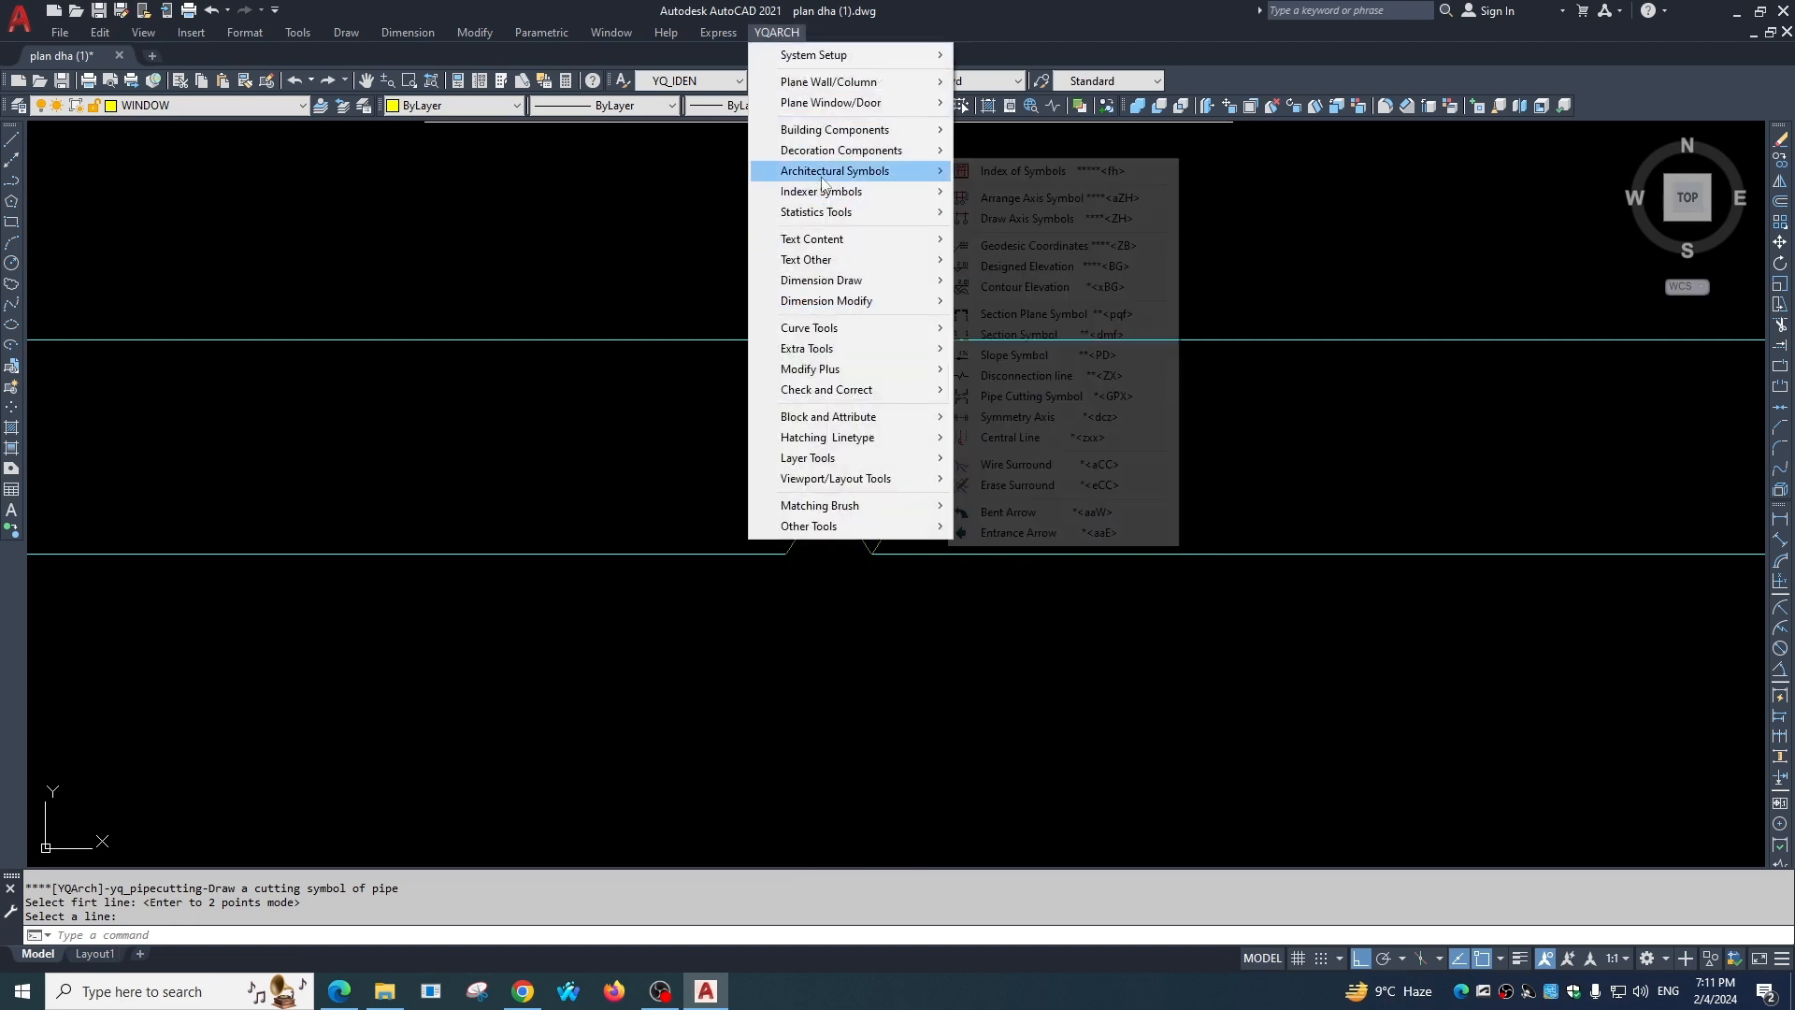
left_click(1019, 417)
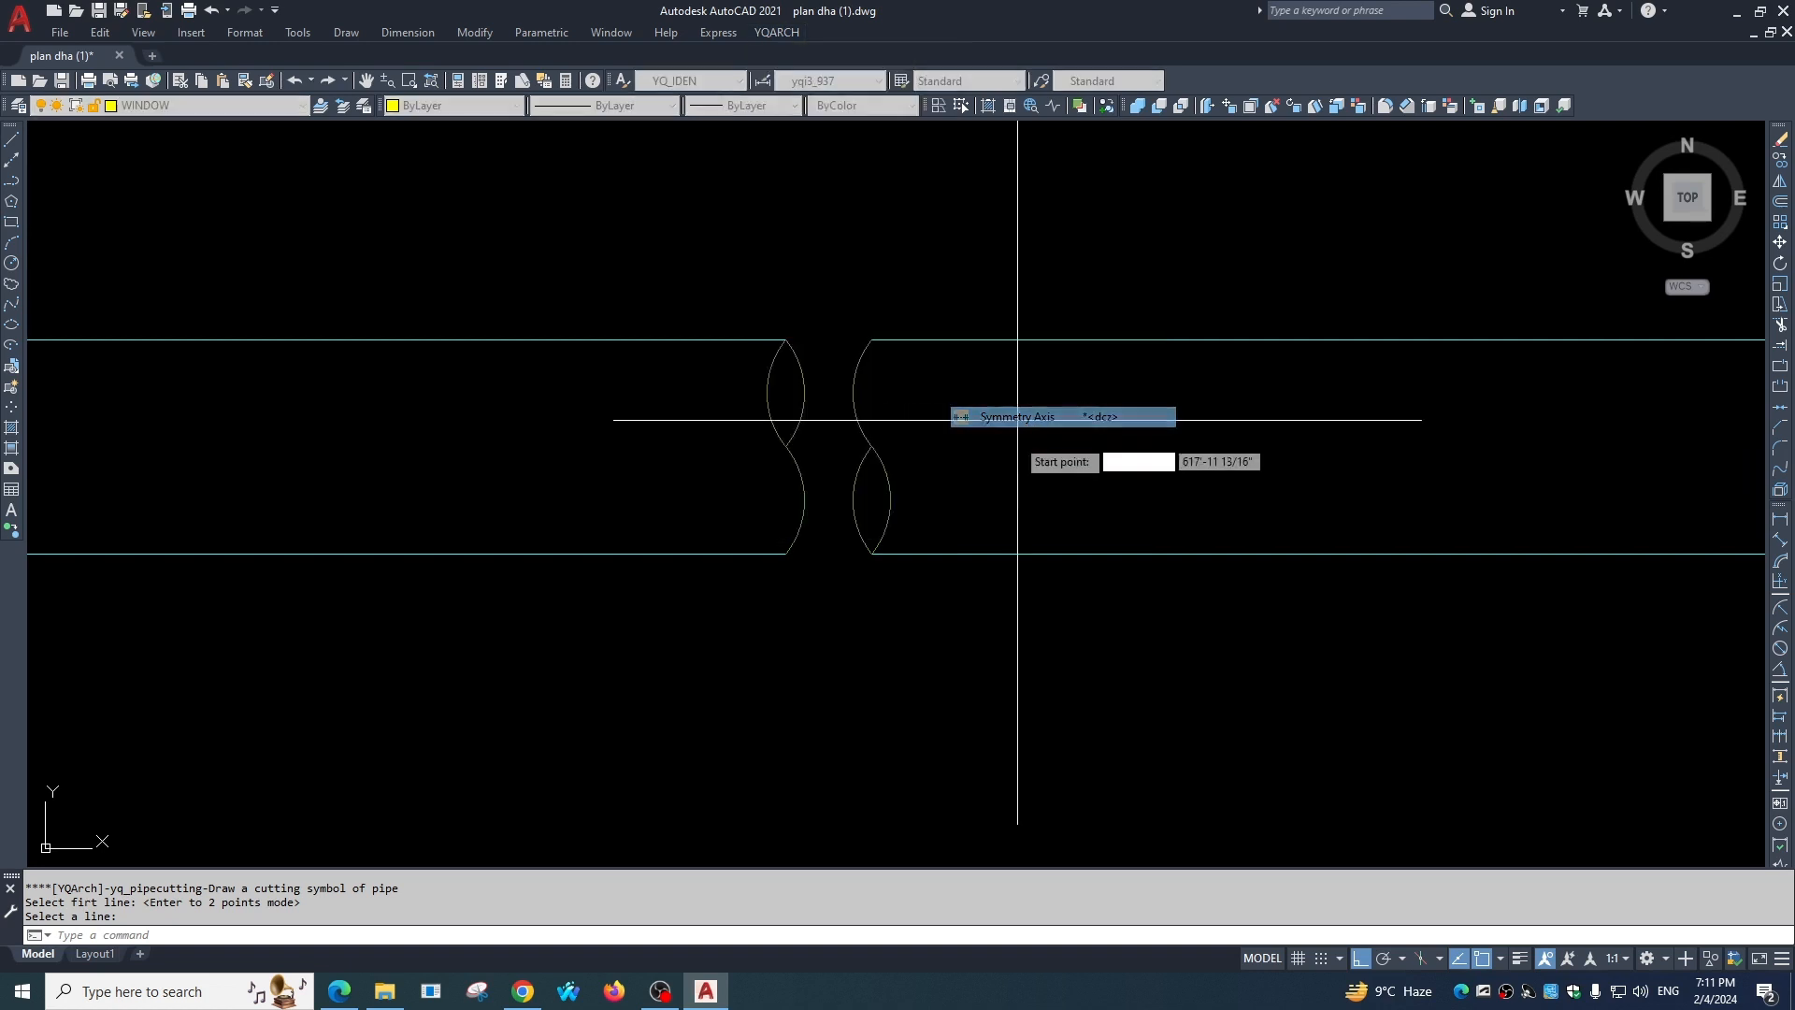
left_click(950, 689)
left_click(1436, 711)
scroll(1112, 658, "down", 6)
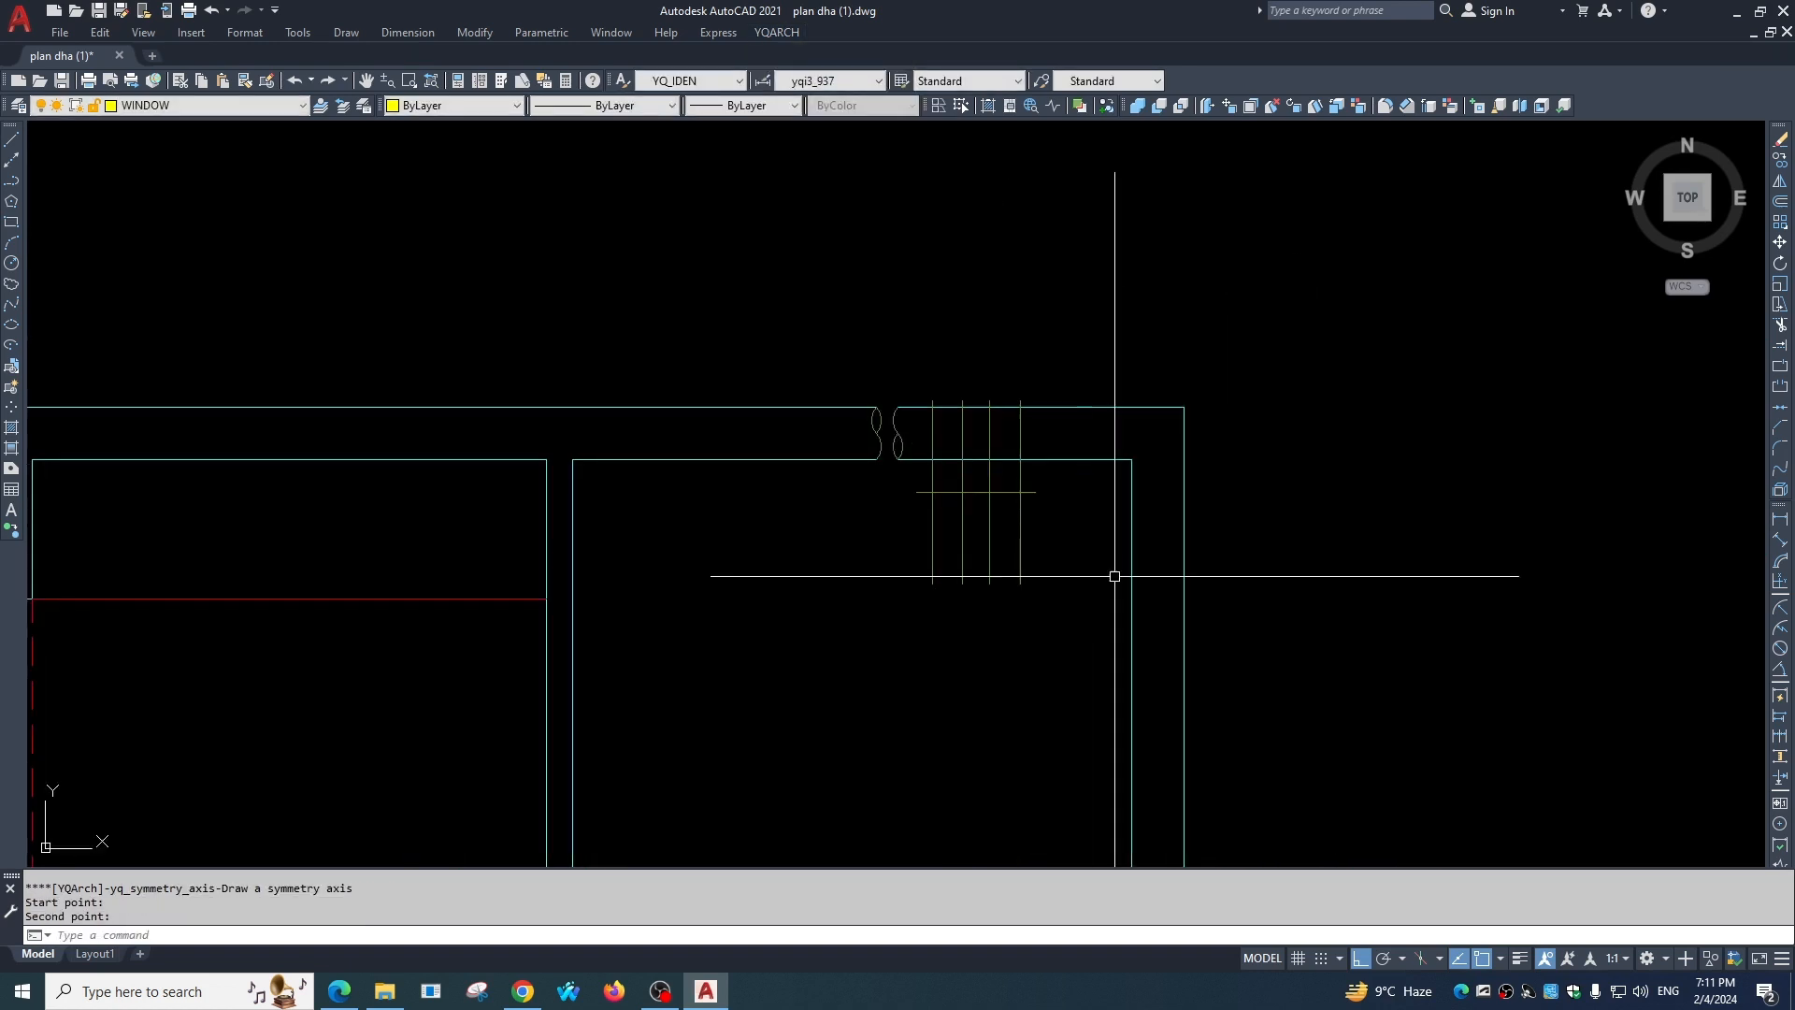
Draw a Central Line with its CL symbol horizontally across the northeast room's east wall, from just outside to the inner face.
left_click(777, 33)
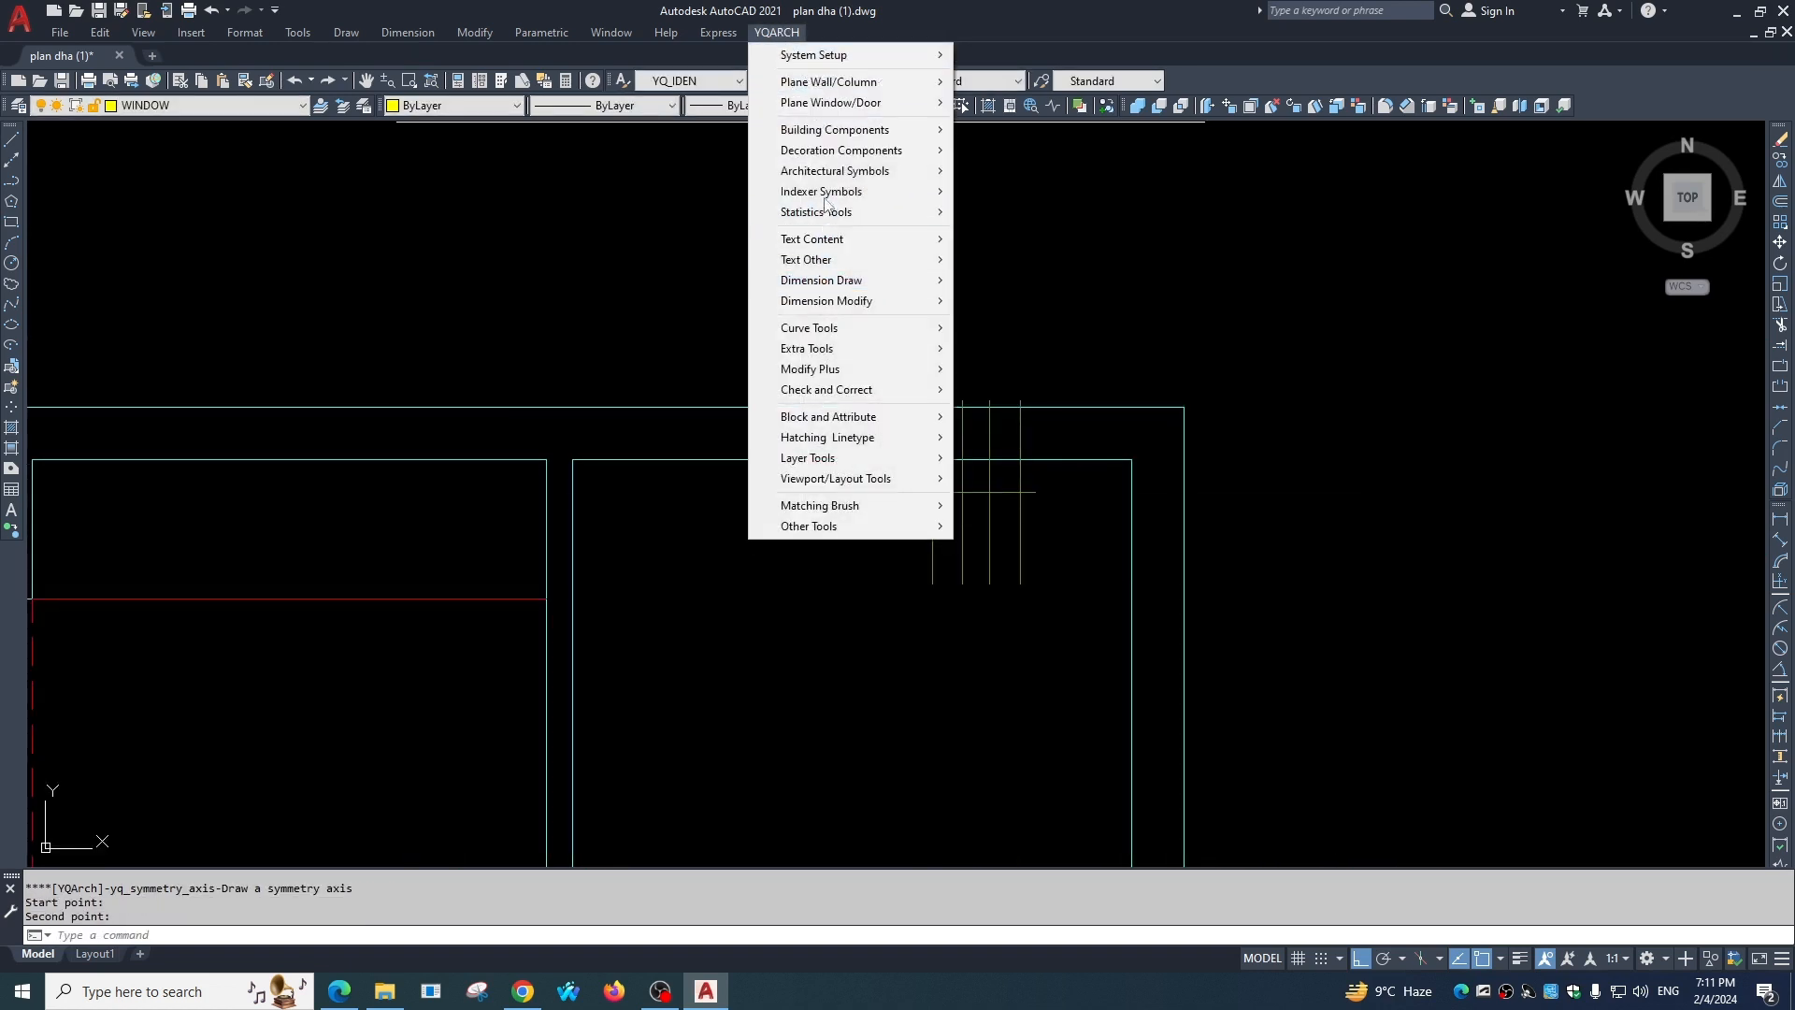
mouse_move(830, 175)
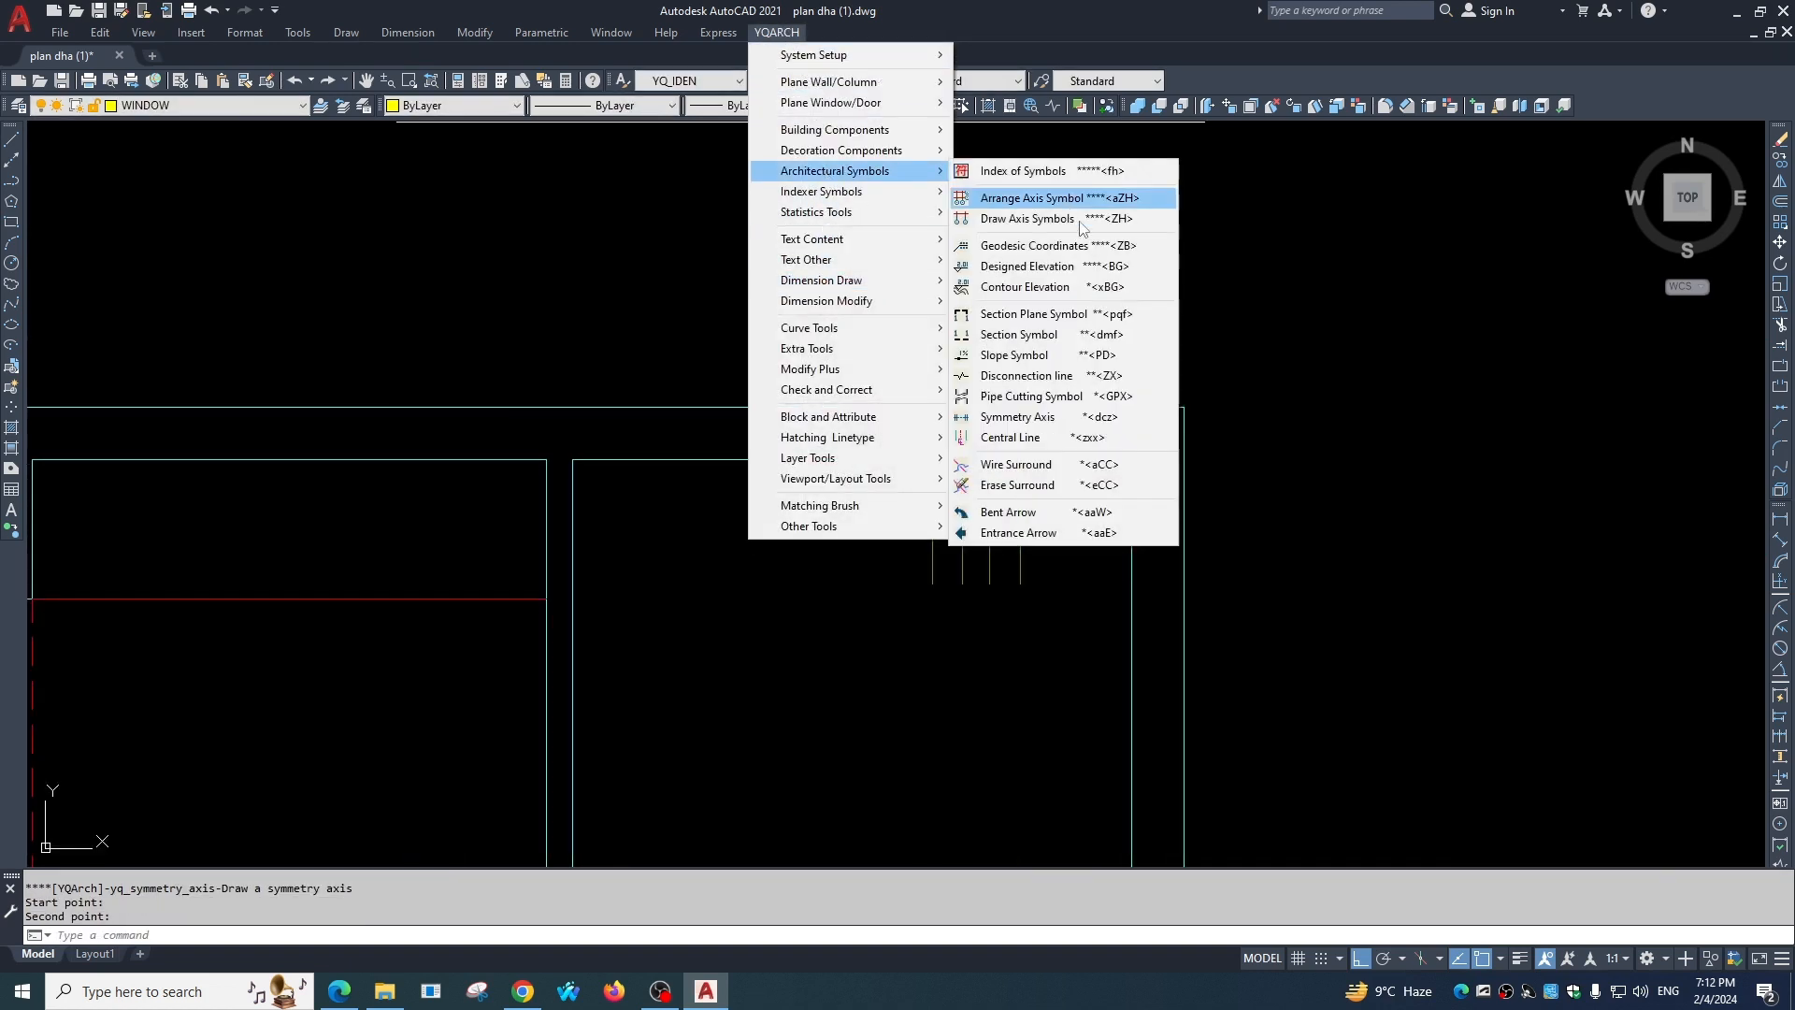
left_click(1006, 439)
middle_click_drag(1086, 629, 999, 346)
left_click(1108, 538)
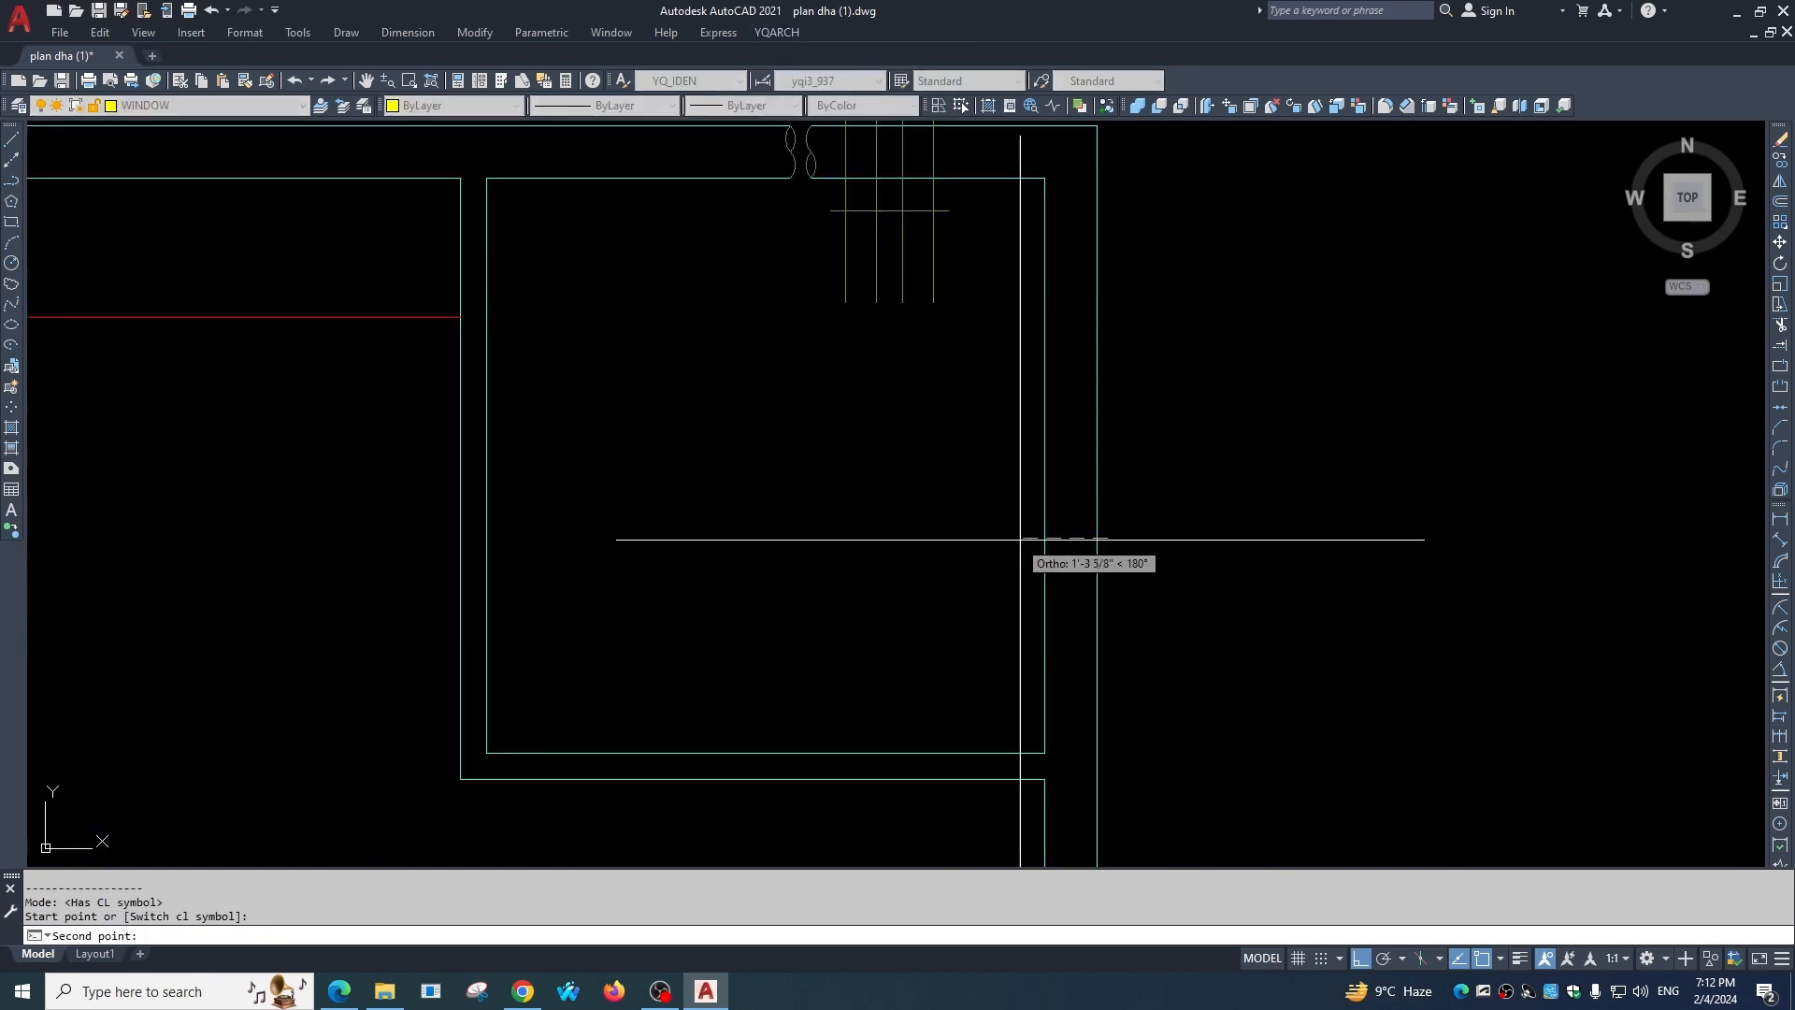
left_click(1045, 538)
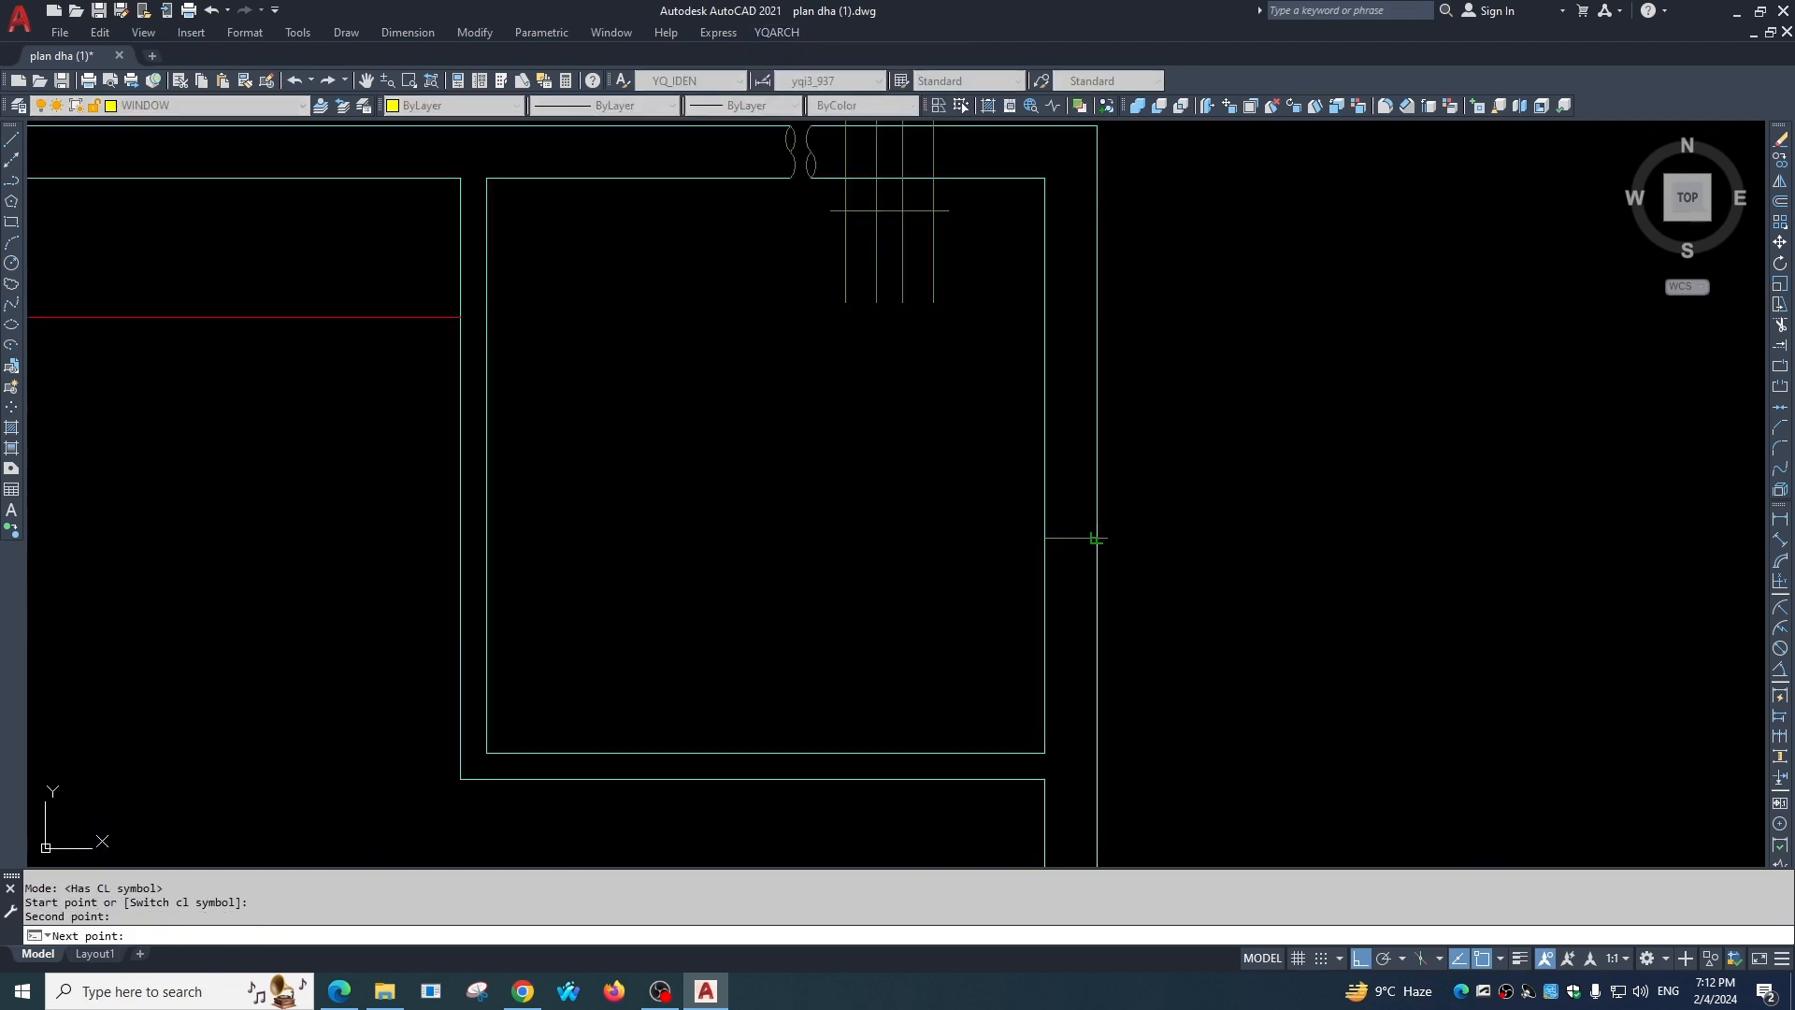
key("Escape")
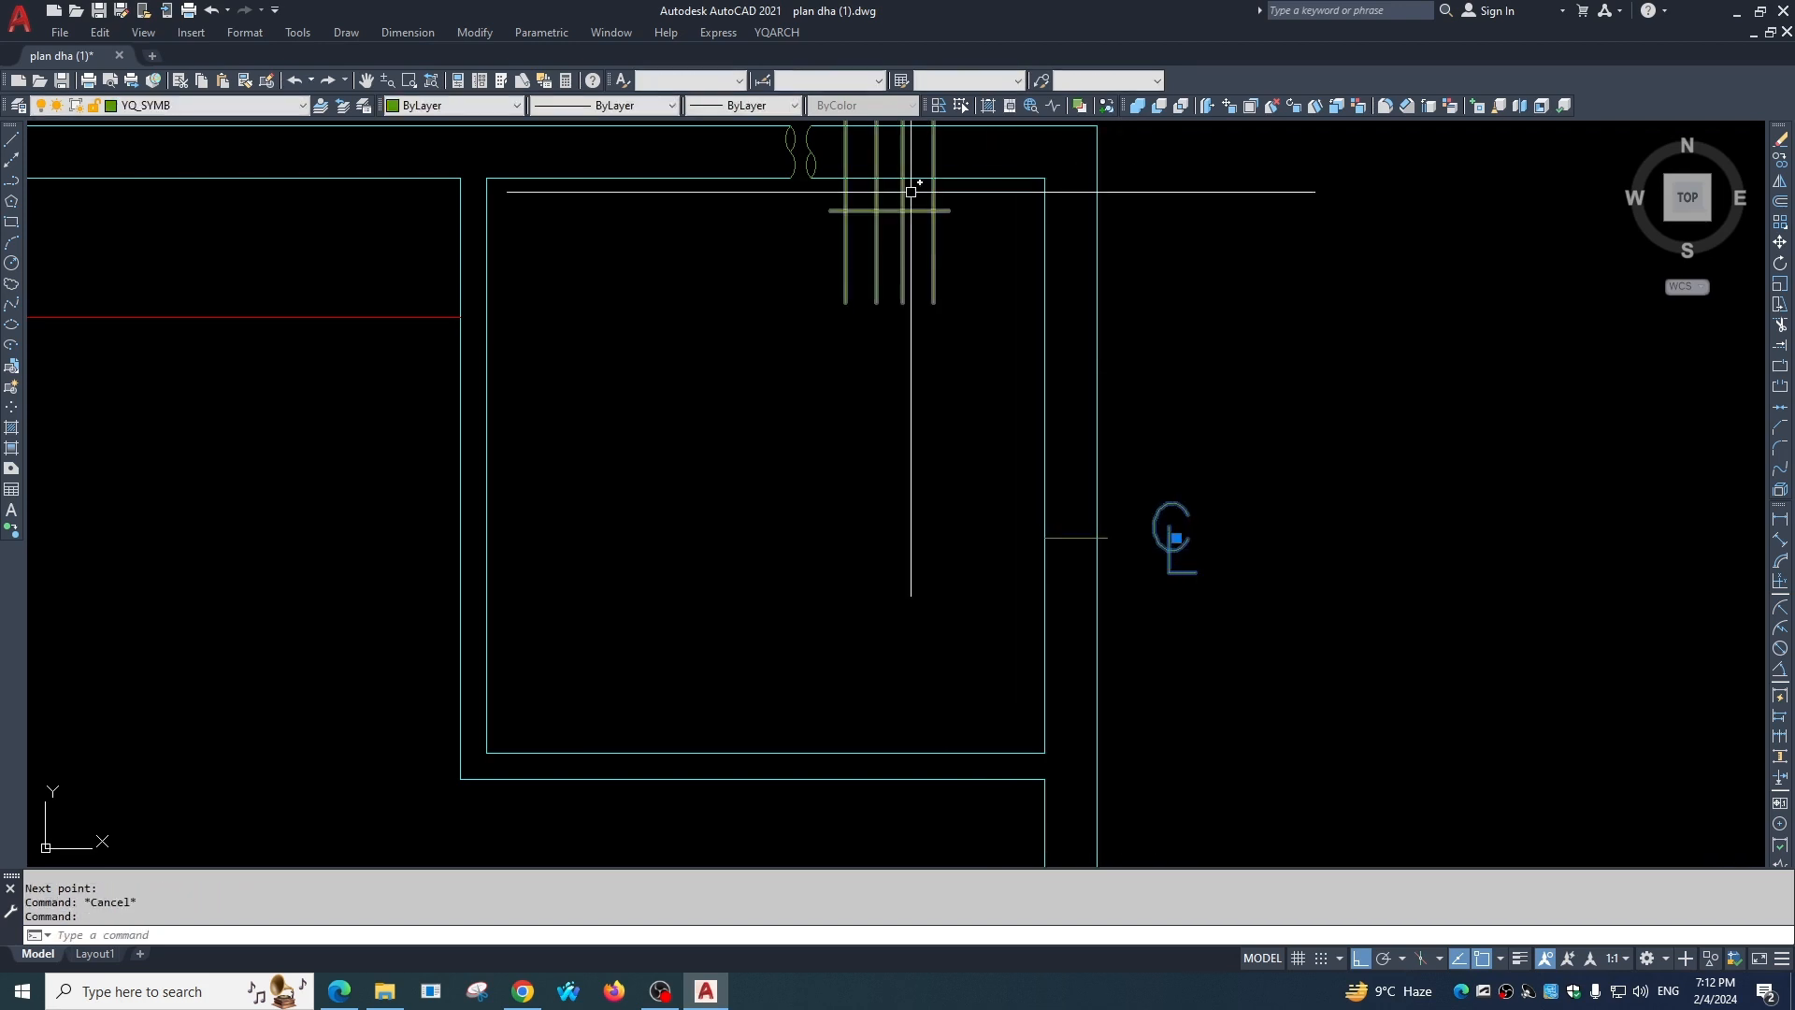
Add a Wire Surround to the northeast room's inner east wall line where the central line crosses it.
left_click(777, 31)
mouse_move(842, 171)
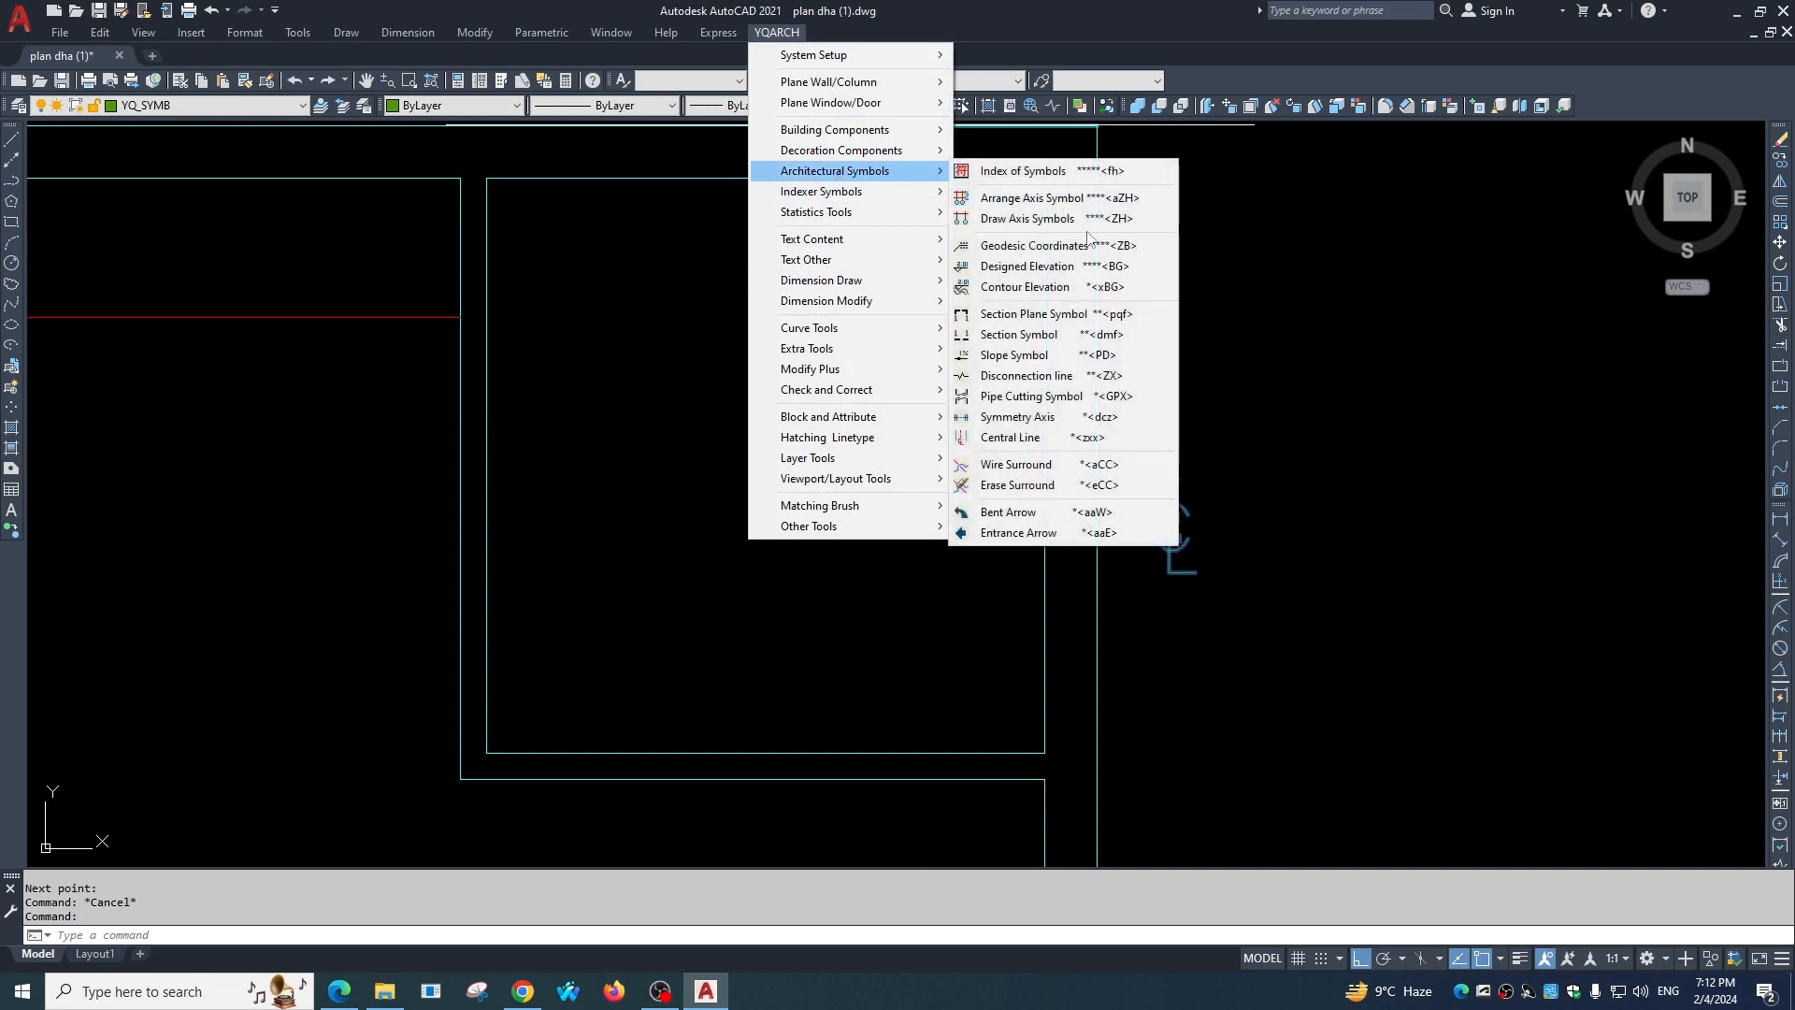
left_click(1000, 473)
scroll(1001, 417, "down", 2)
scroll(1001, 402, "up", 4)
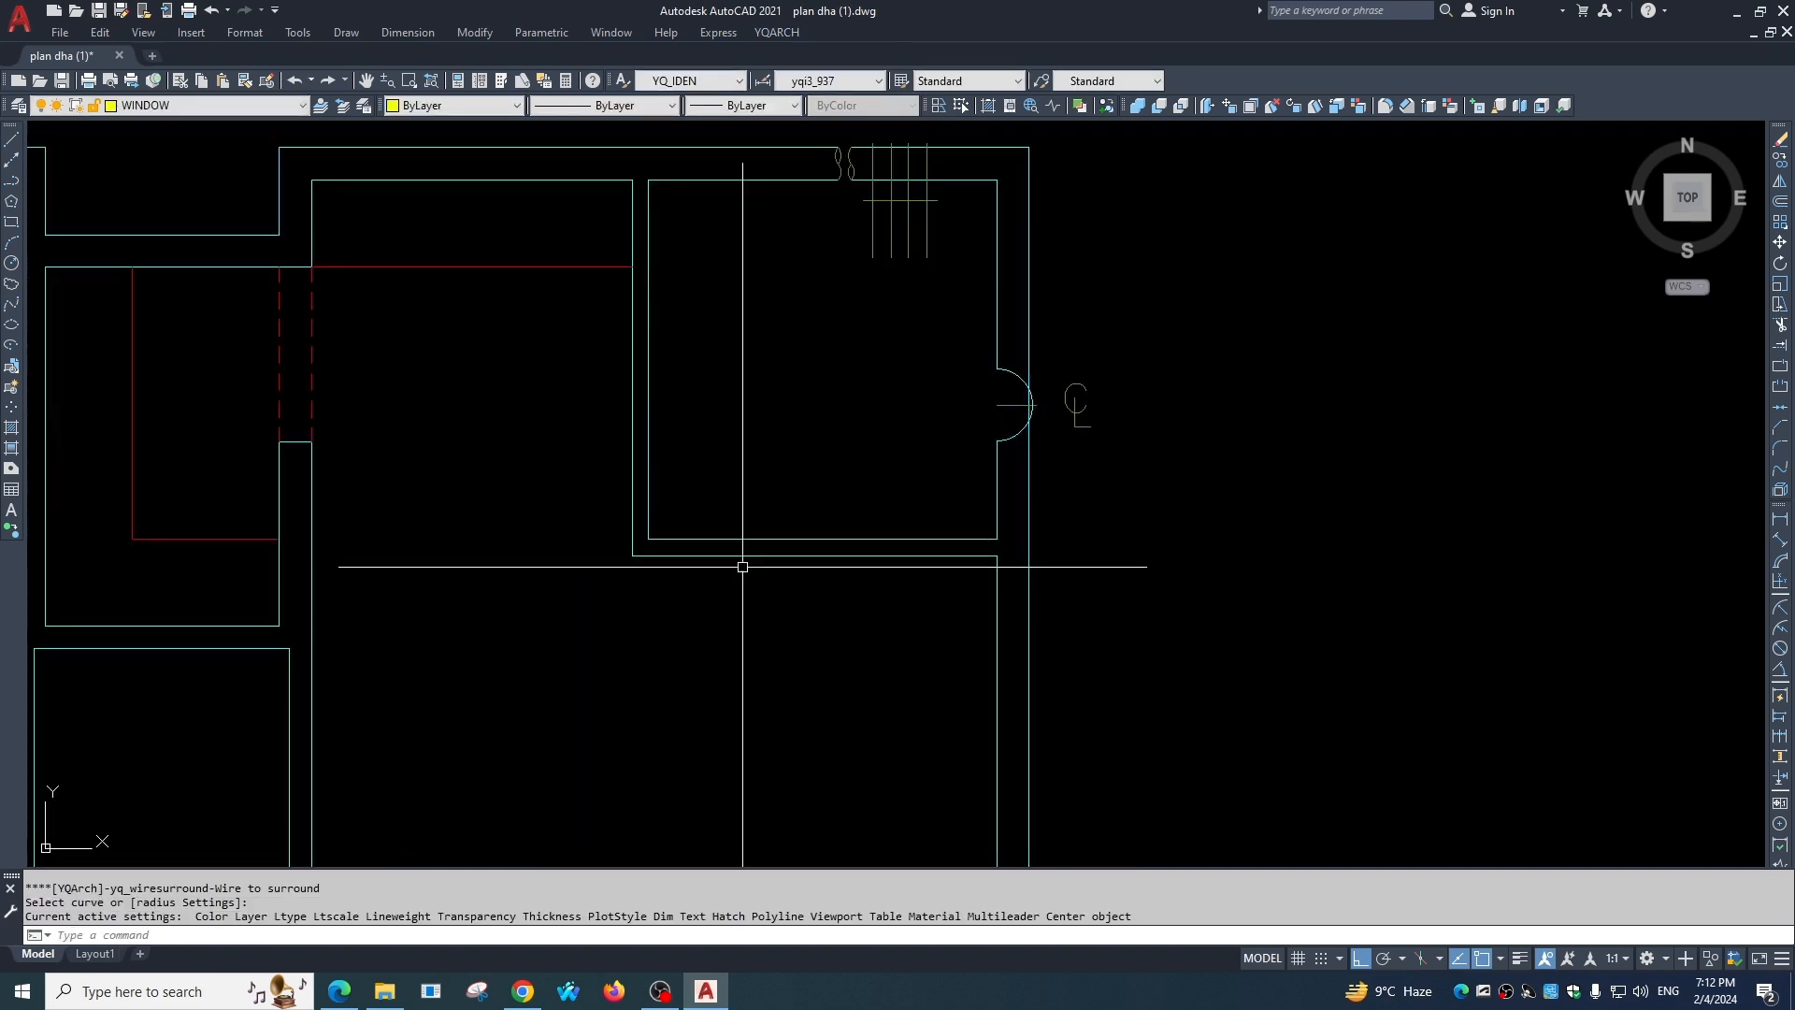
Draw a vertical line and a horizontal line crossing each other in the empty space east of the floor plan.
scroll(961, 458, "down", 4)
key("Escape")
type("L")
key("Return")
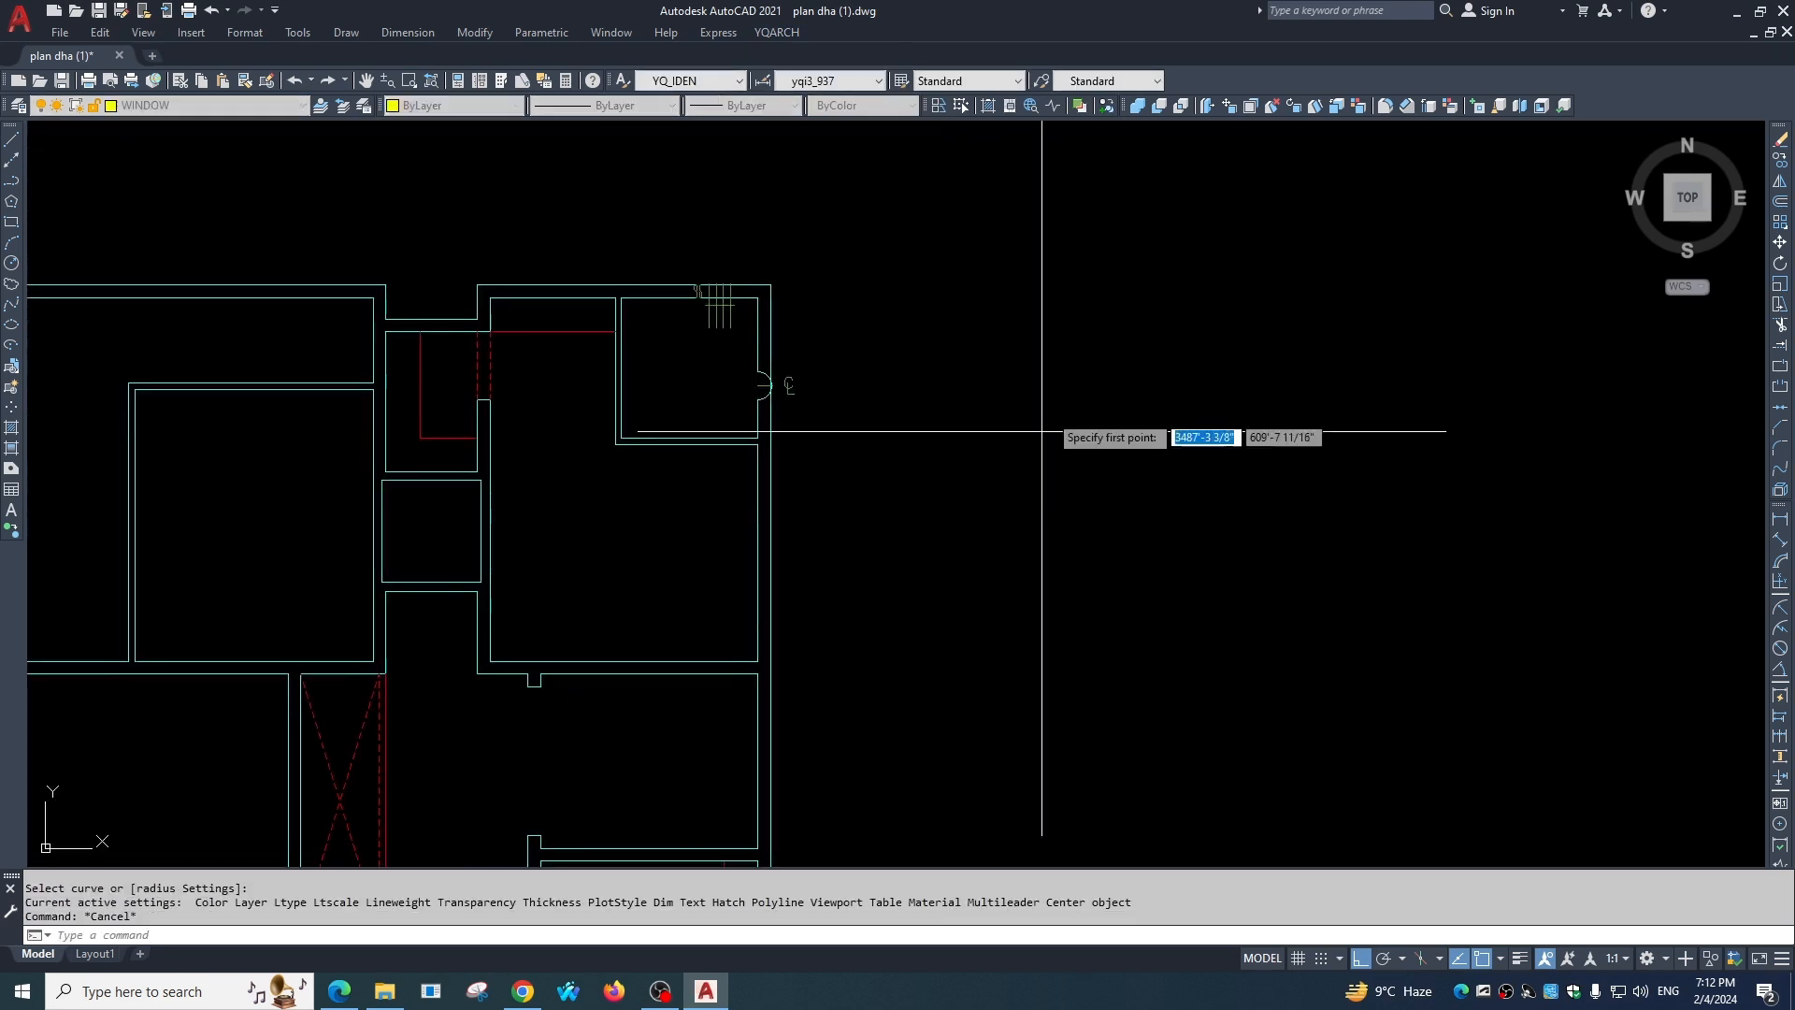
left_click(1062, 349)
left_click(1099, 617)
key("Escape")
scroll(1069, 489, "up", 4)
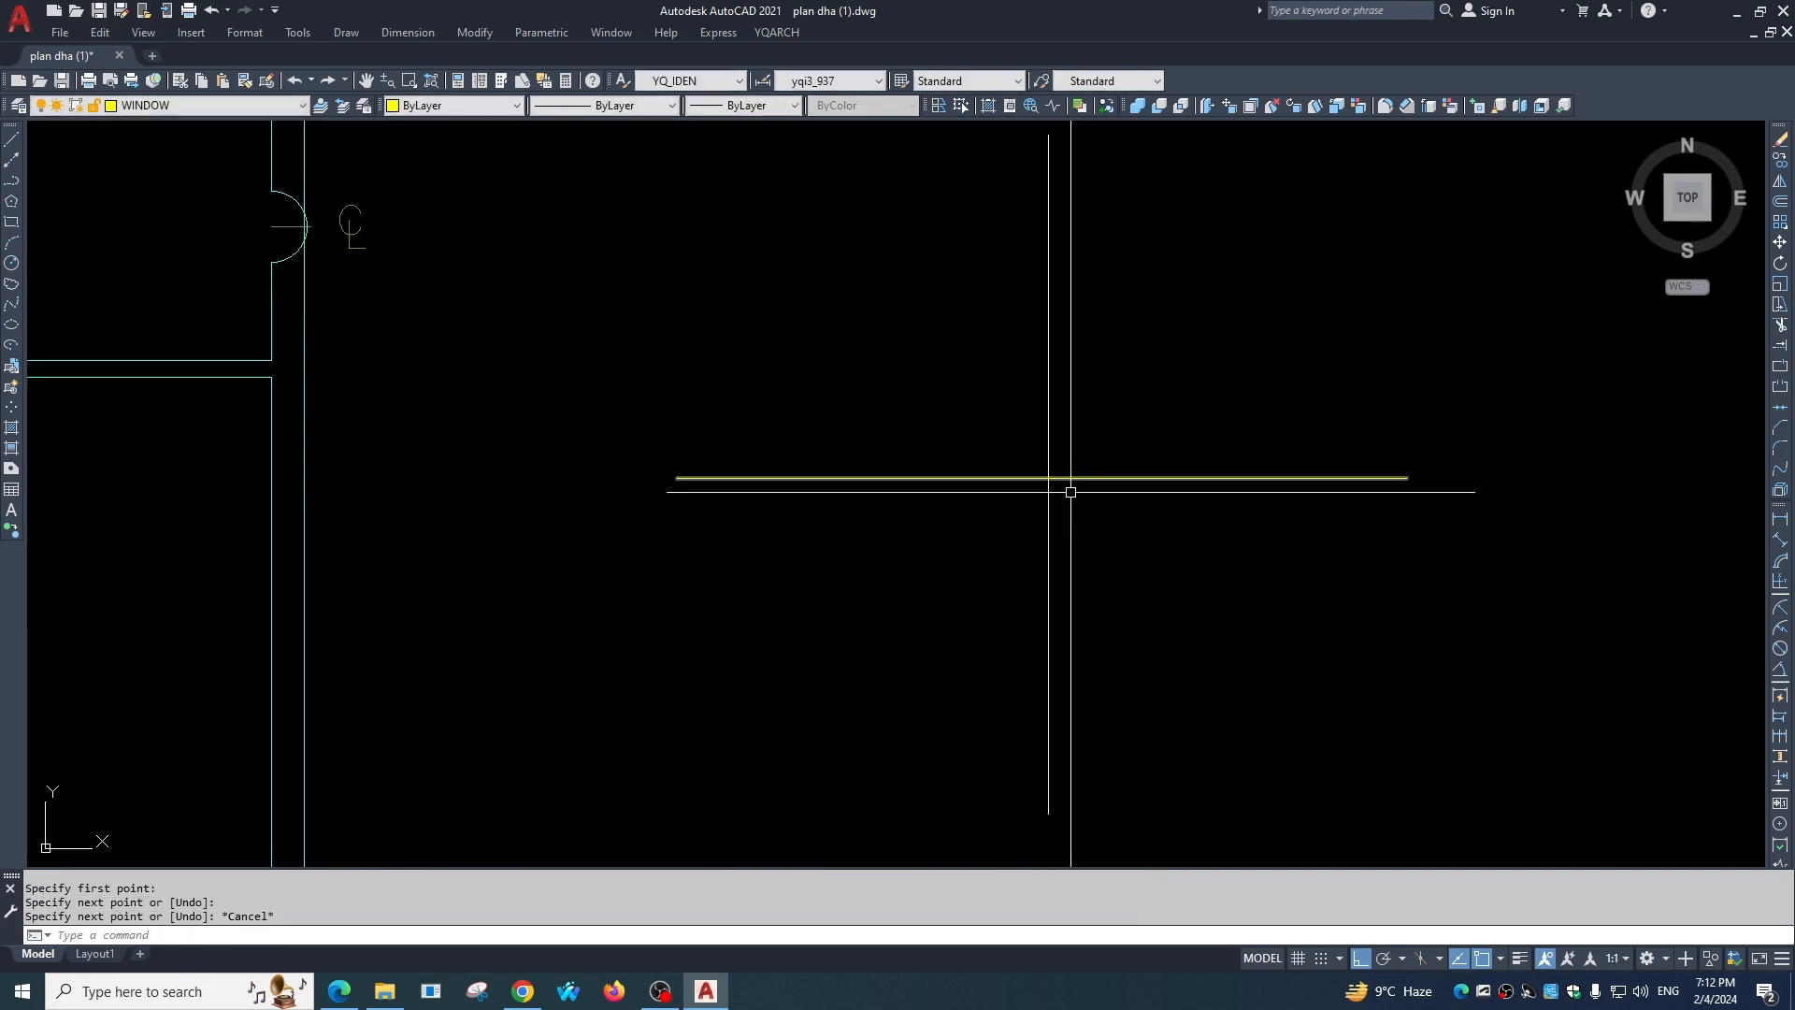
Add a Wire Surround to the vertical line where it crosses the horizontal line east of the plan.
left_click(775, 33)
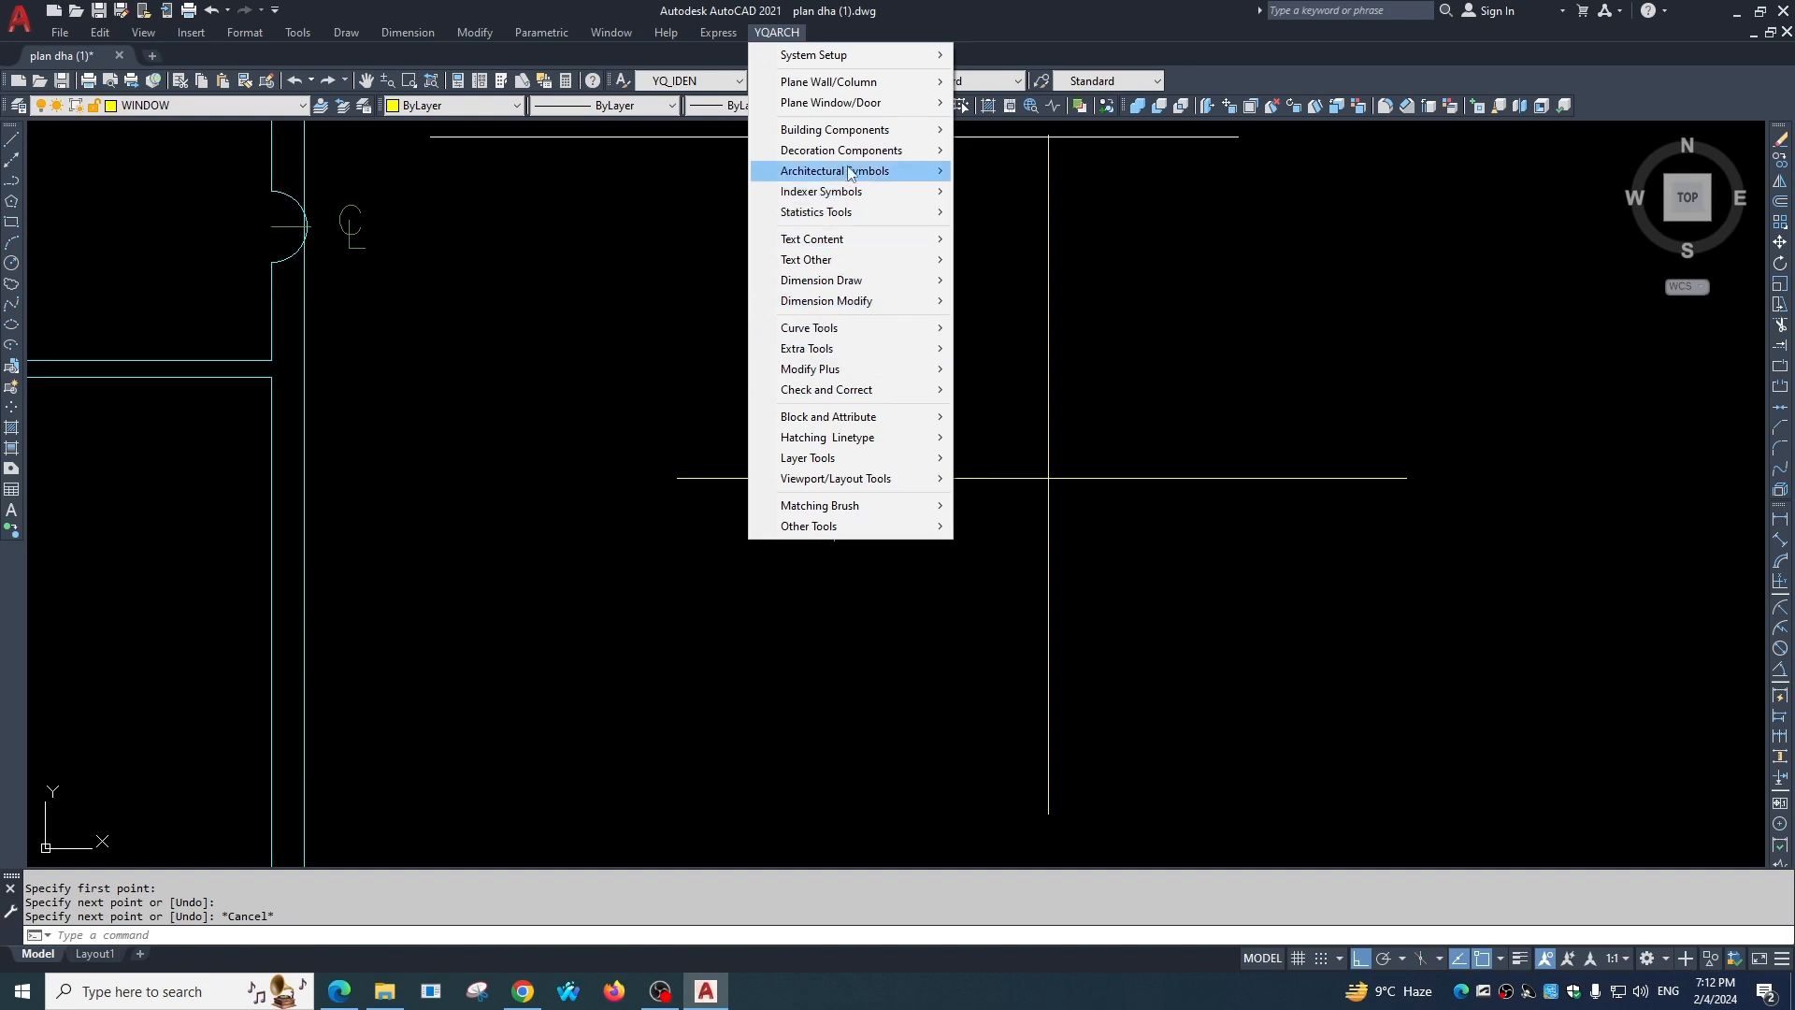
mouse_move(835, 173)
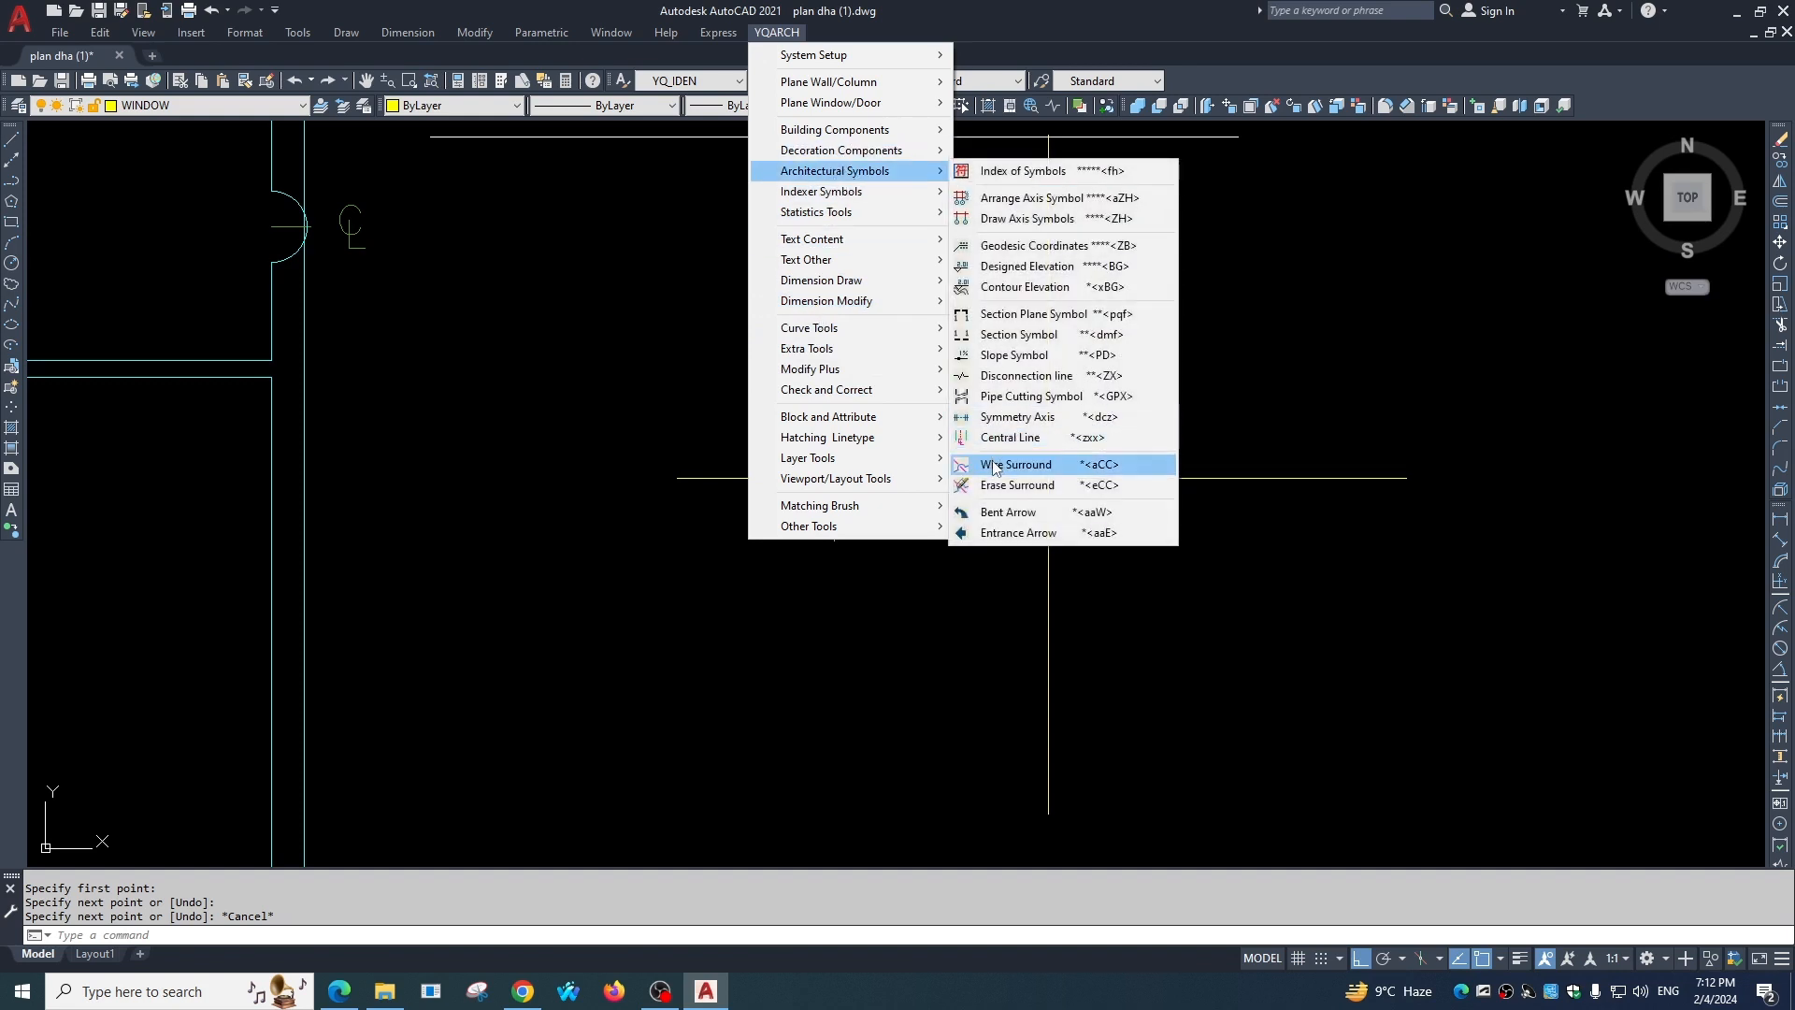
left_click(1016, 463)
left_click(1049, 479)
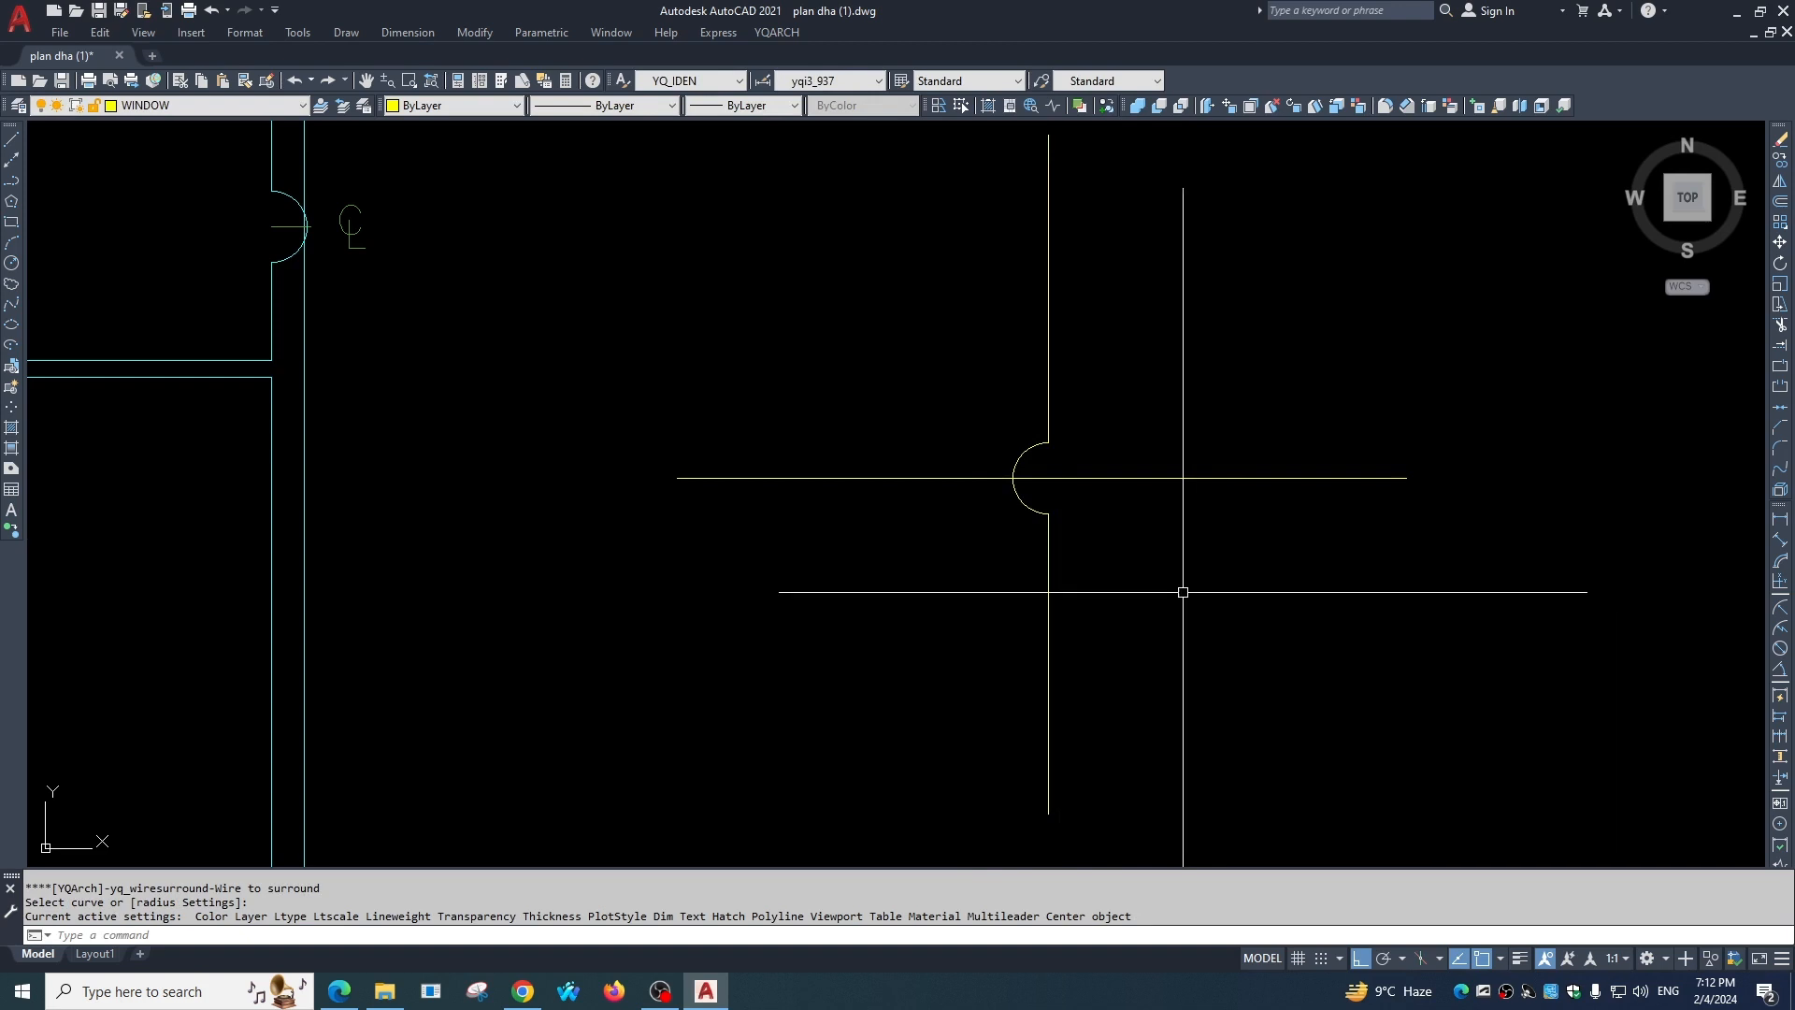
Remove the surround arc from the vertical line with Erase Surround.
left_click(777, 32)
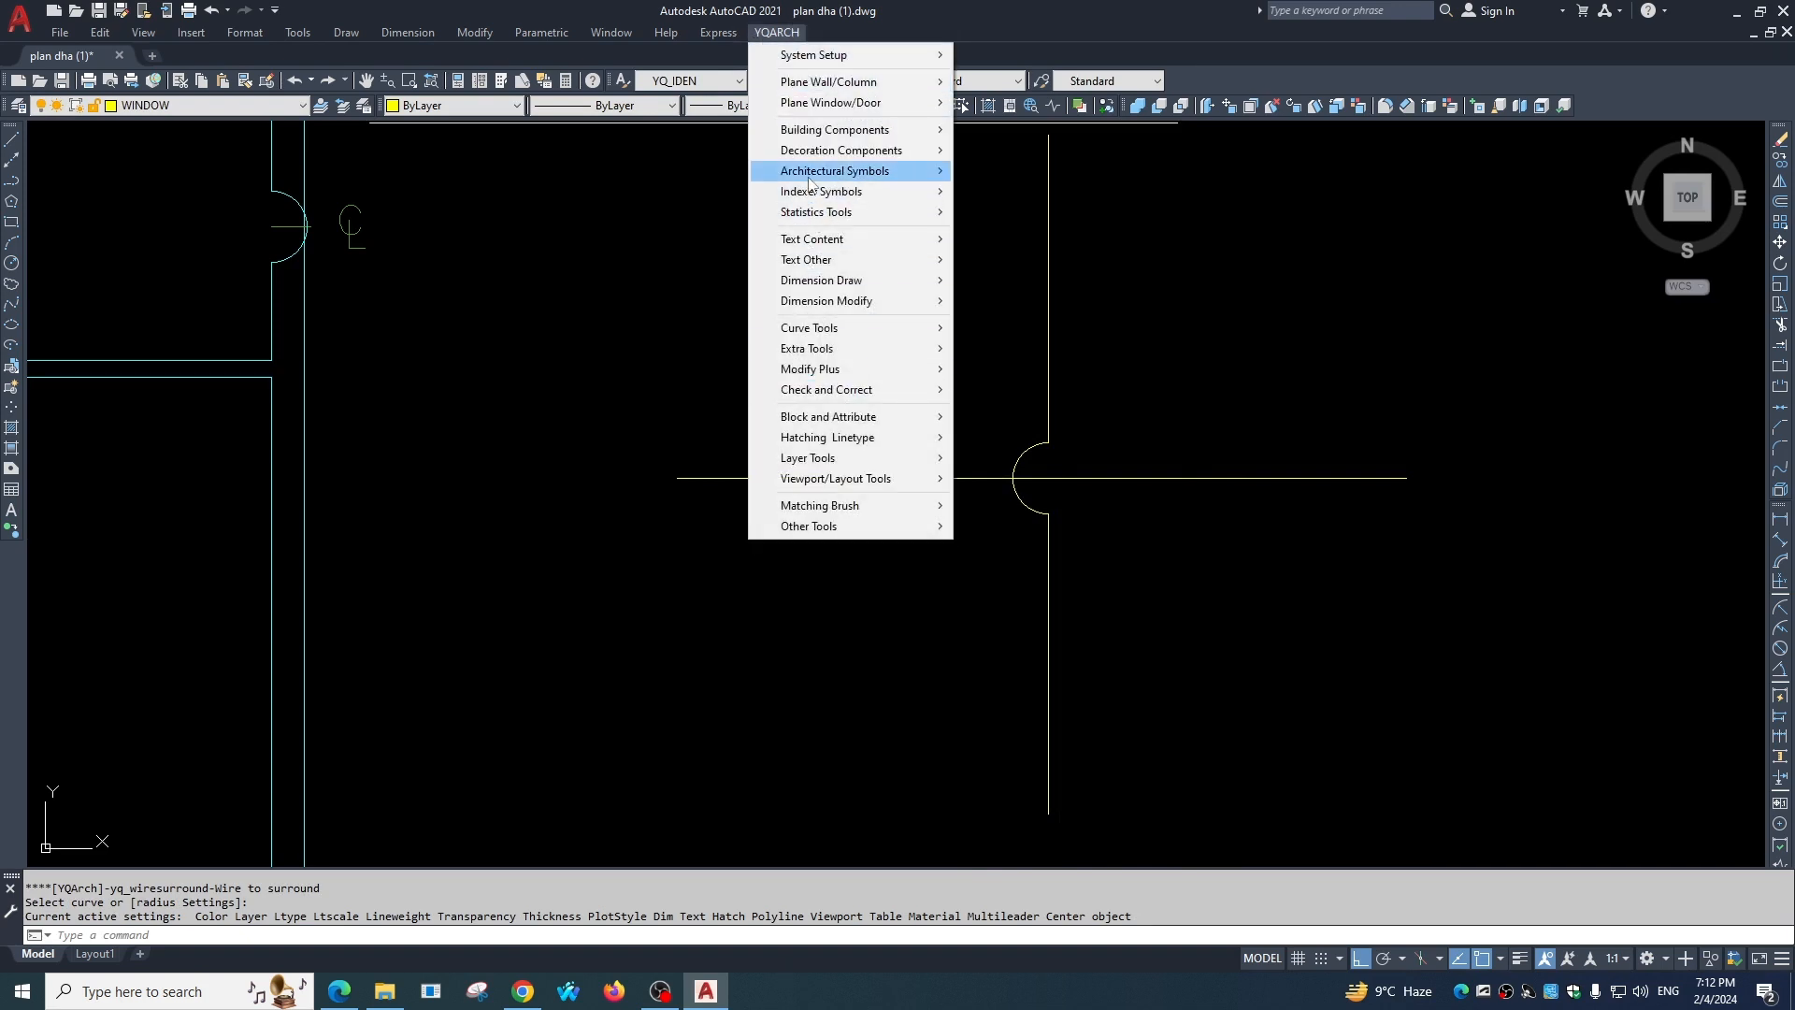
mouse_move(810, 174)
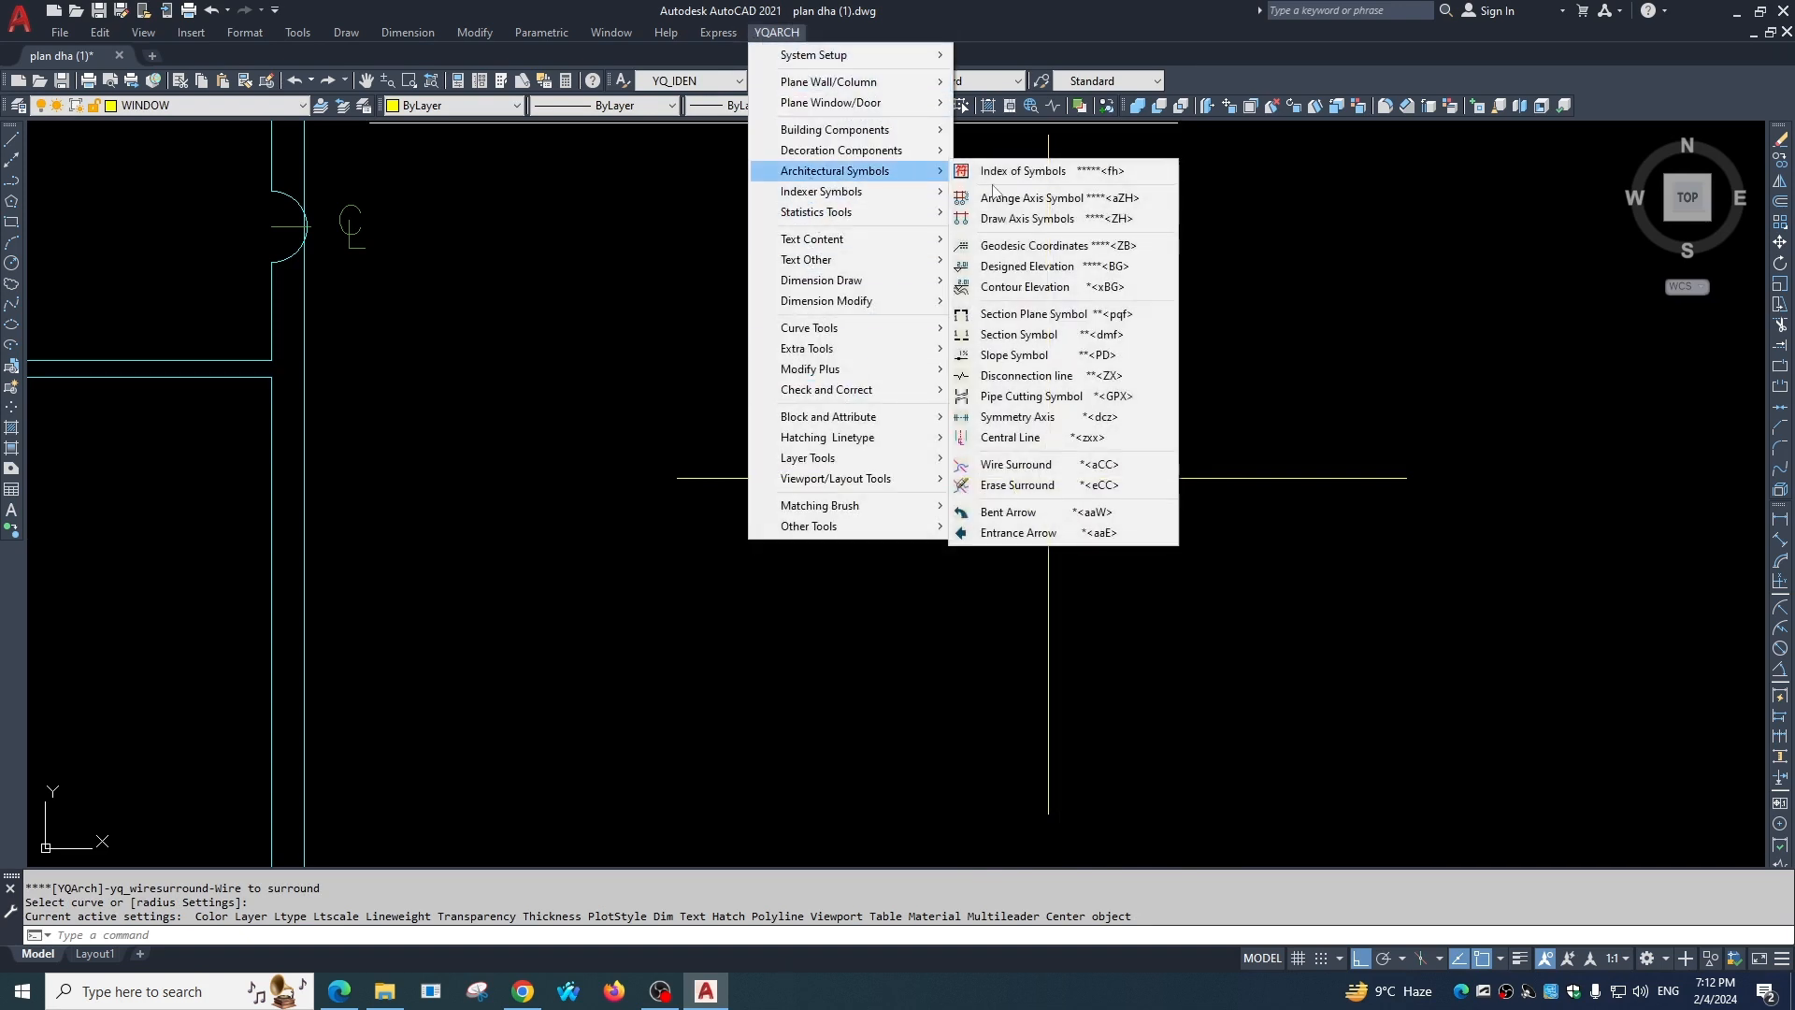
left_click(1005, 486)
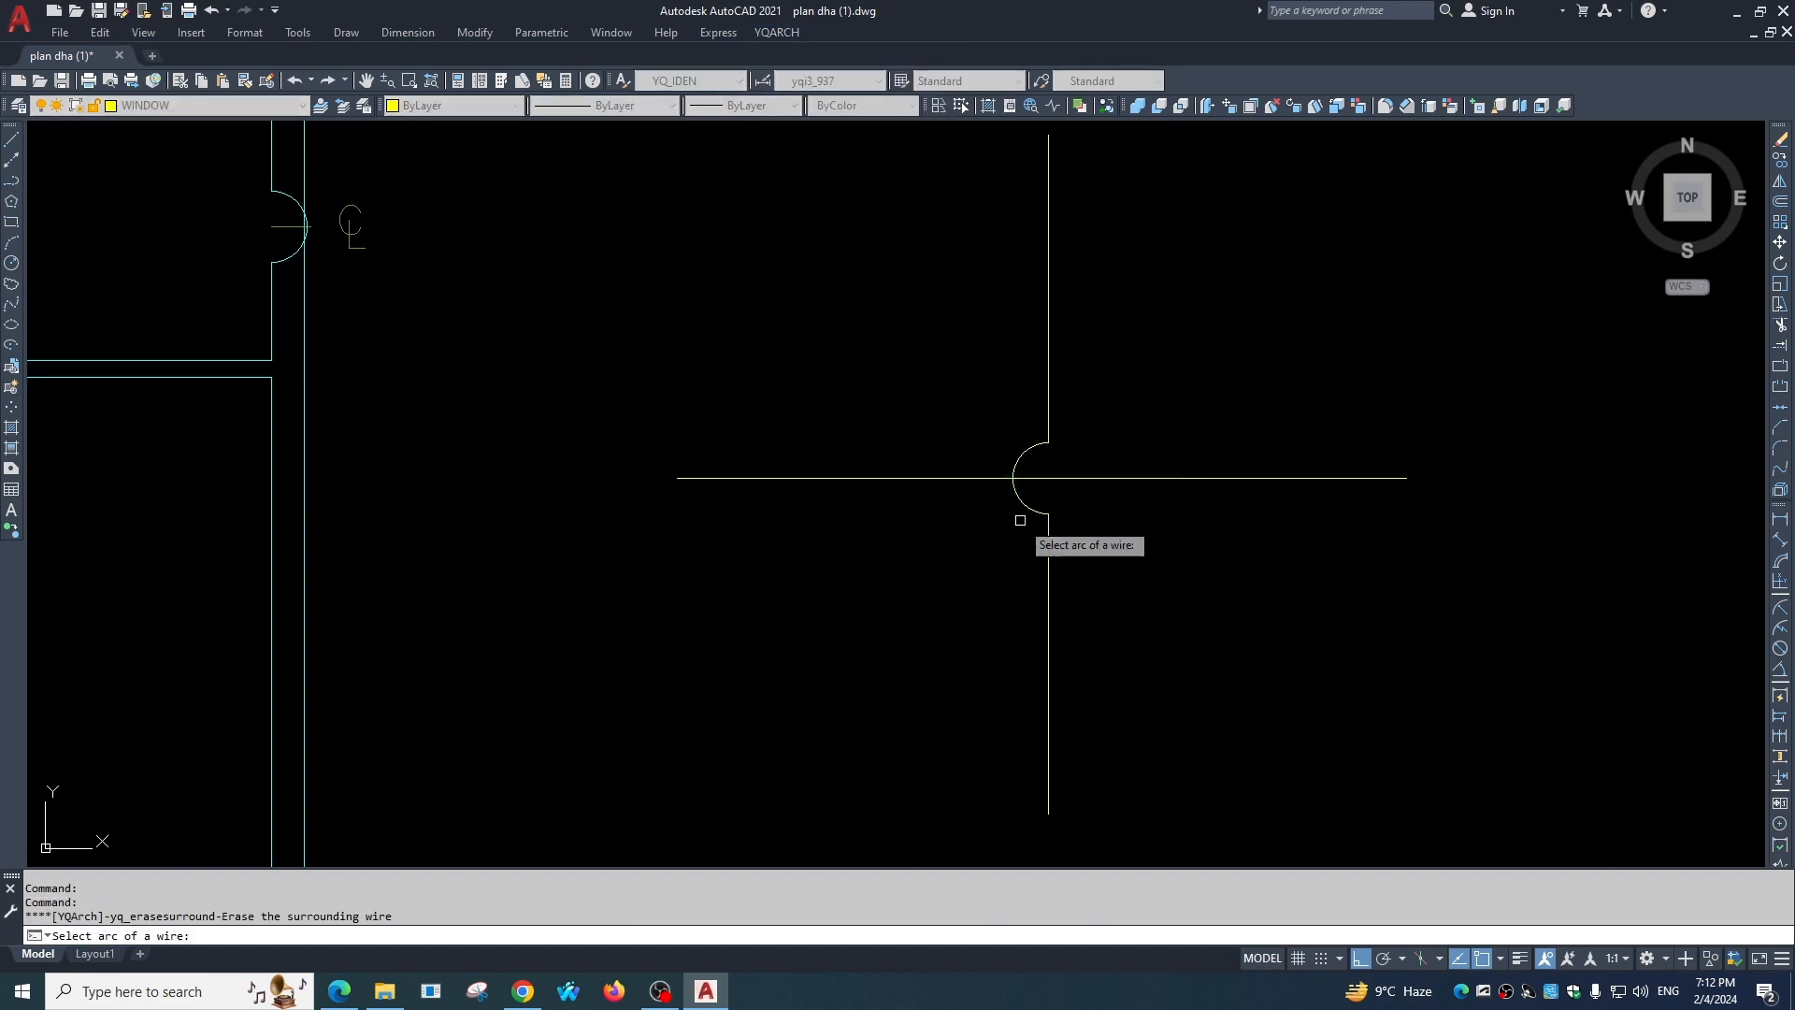
left_click(1036, 448)
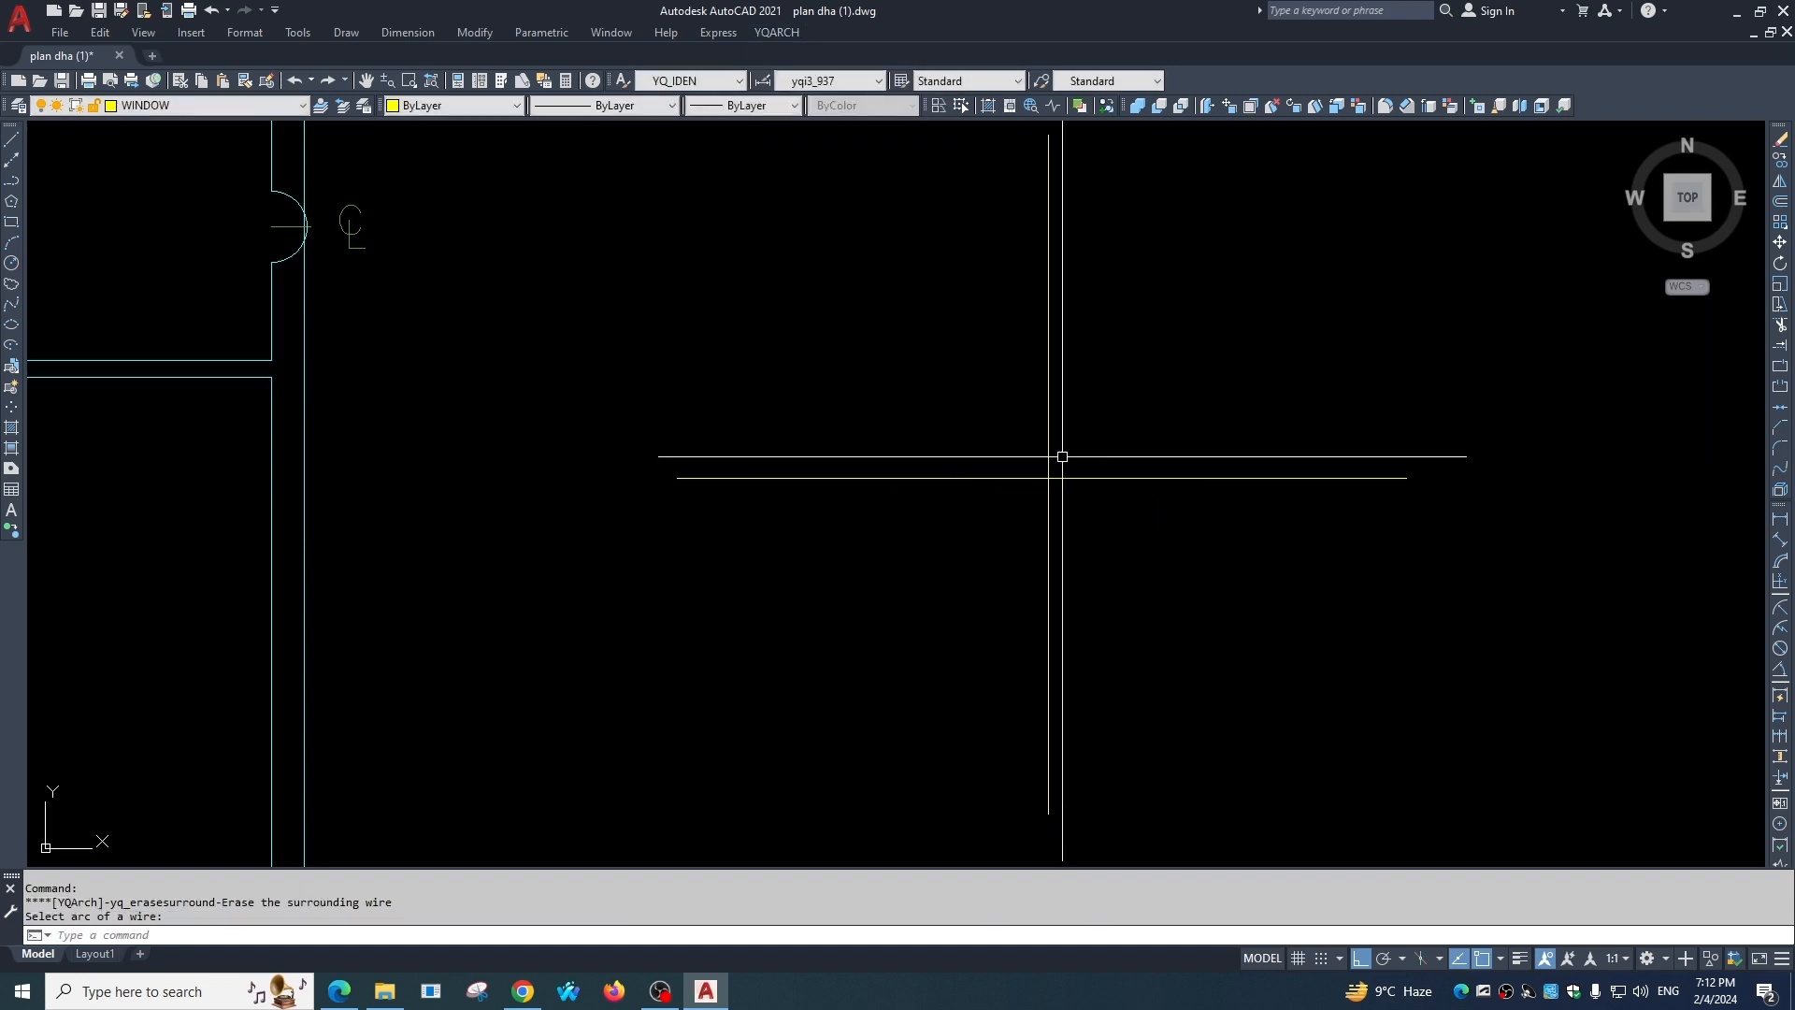
Try to draw a Bent Arrow pointing west, just southeast of the crossing lines.
left_click(779, 37)
mouse_move(952, 192)
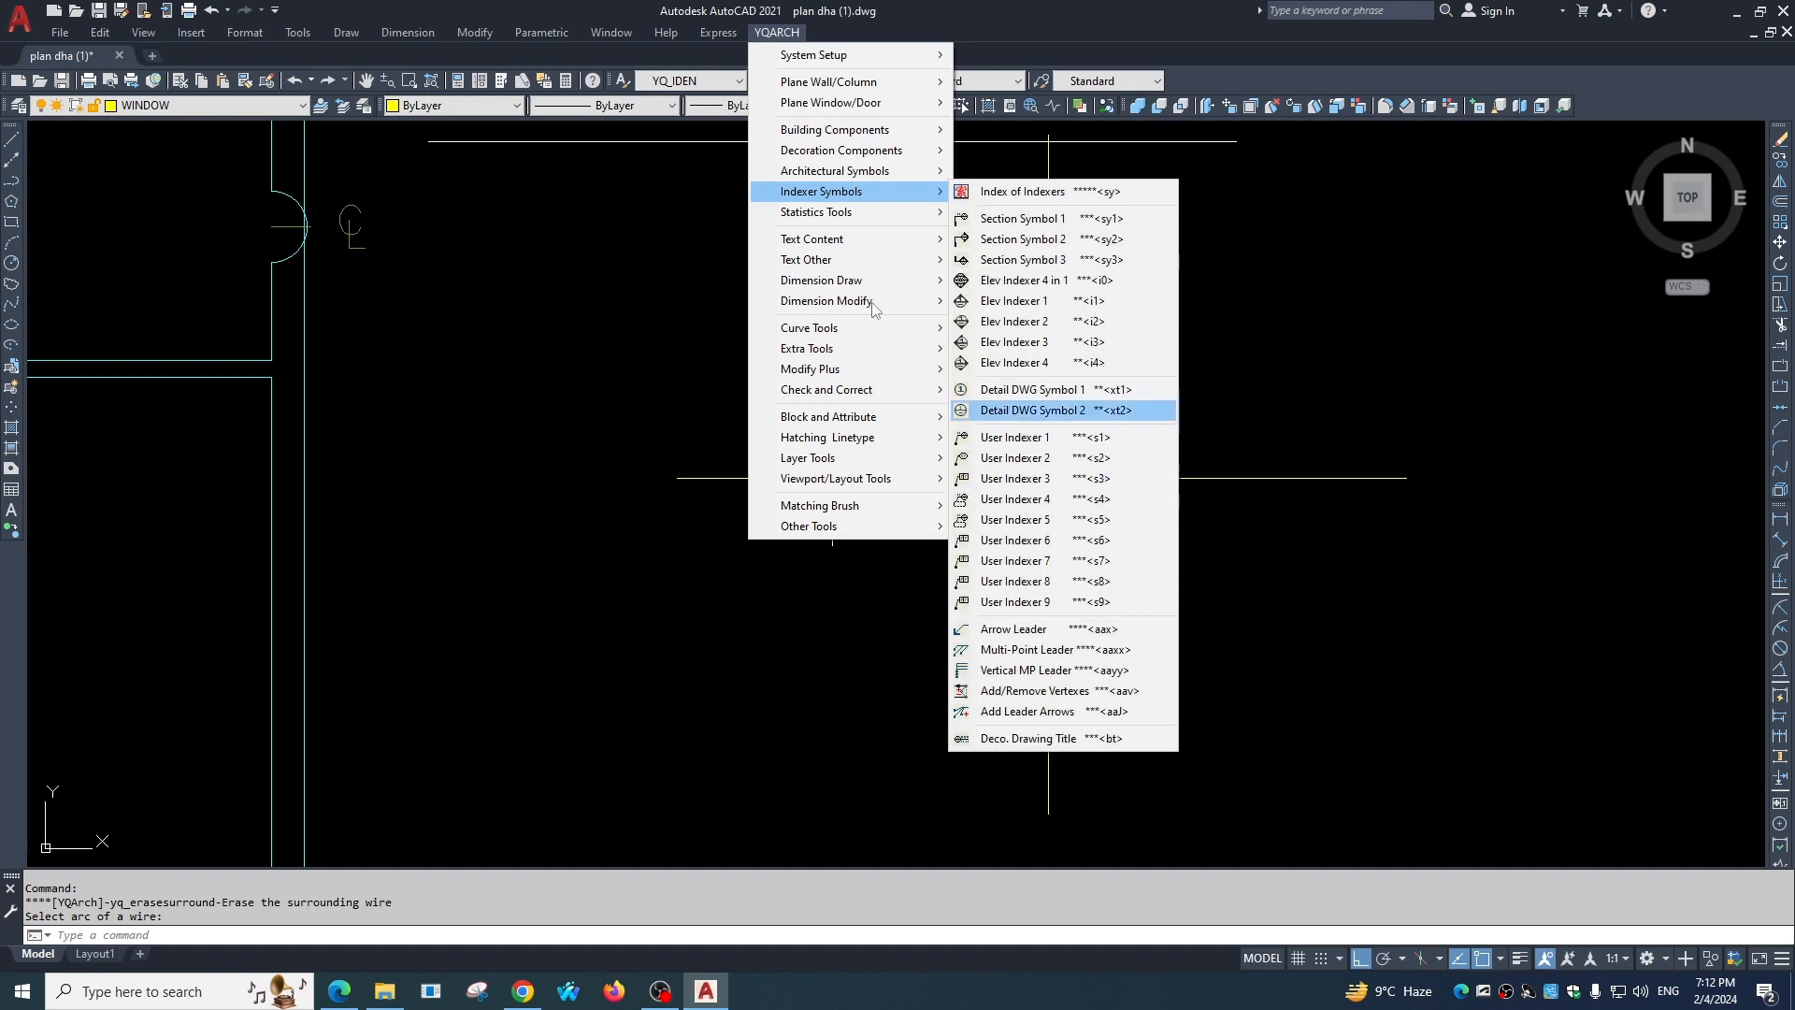
mouse_move(853, 172)
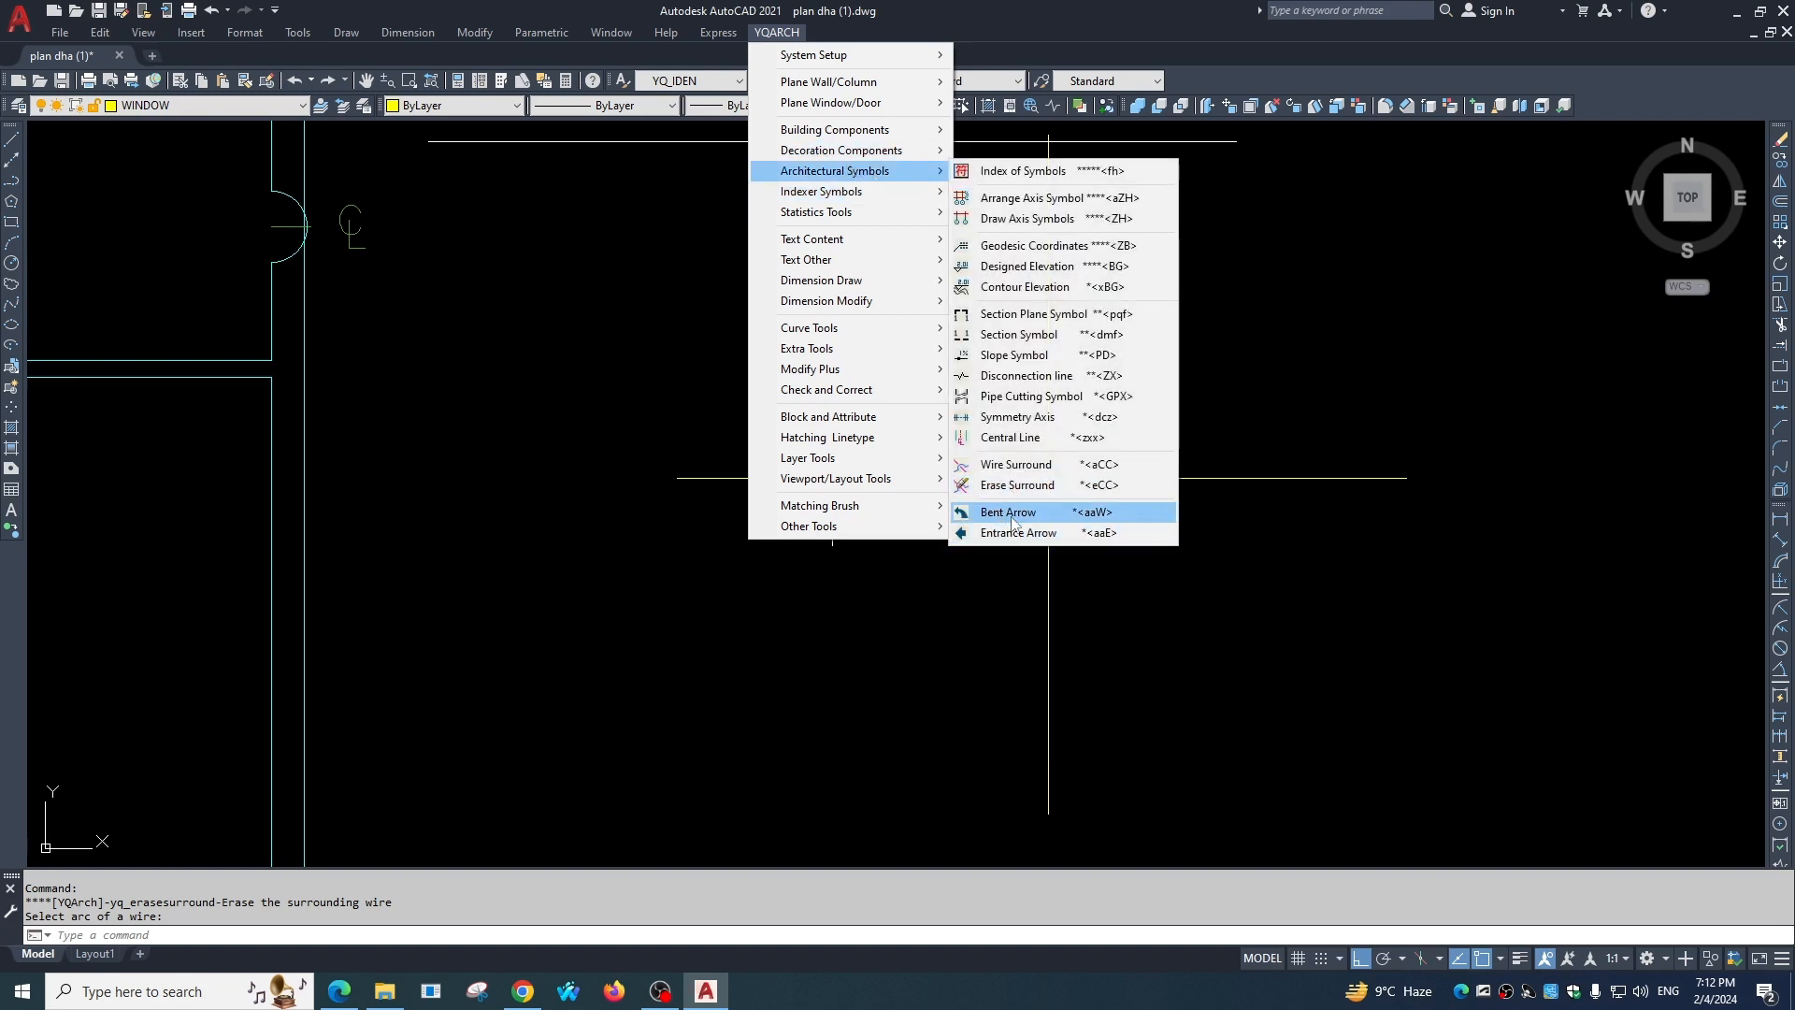
left_click(1001, 512)
left_click(1168, 591)
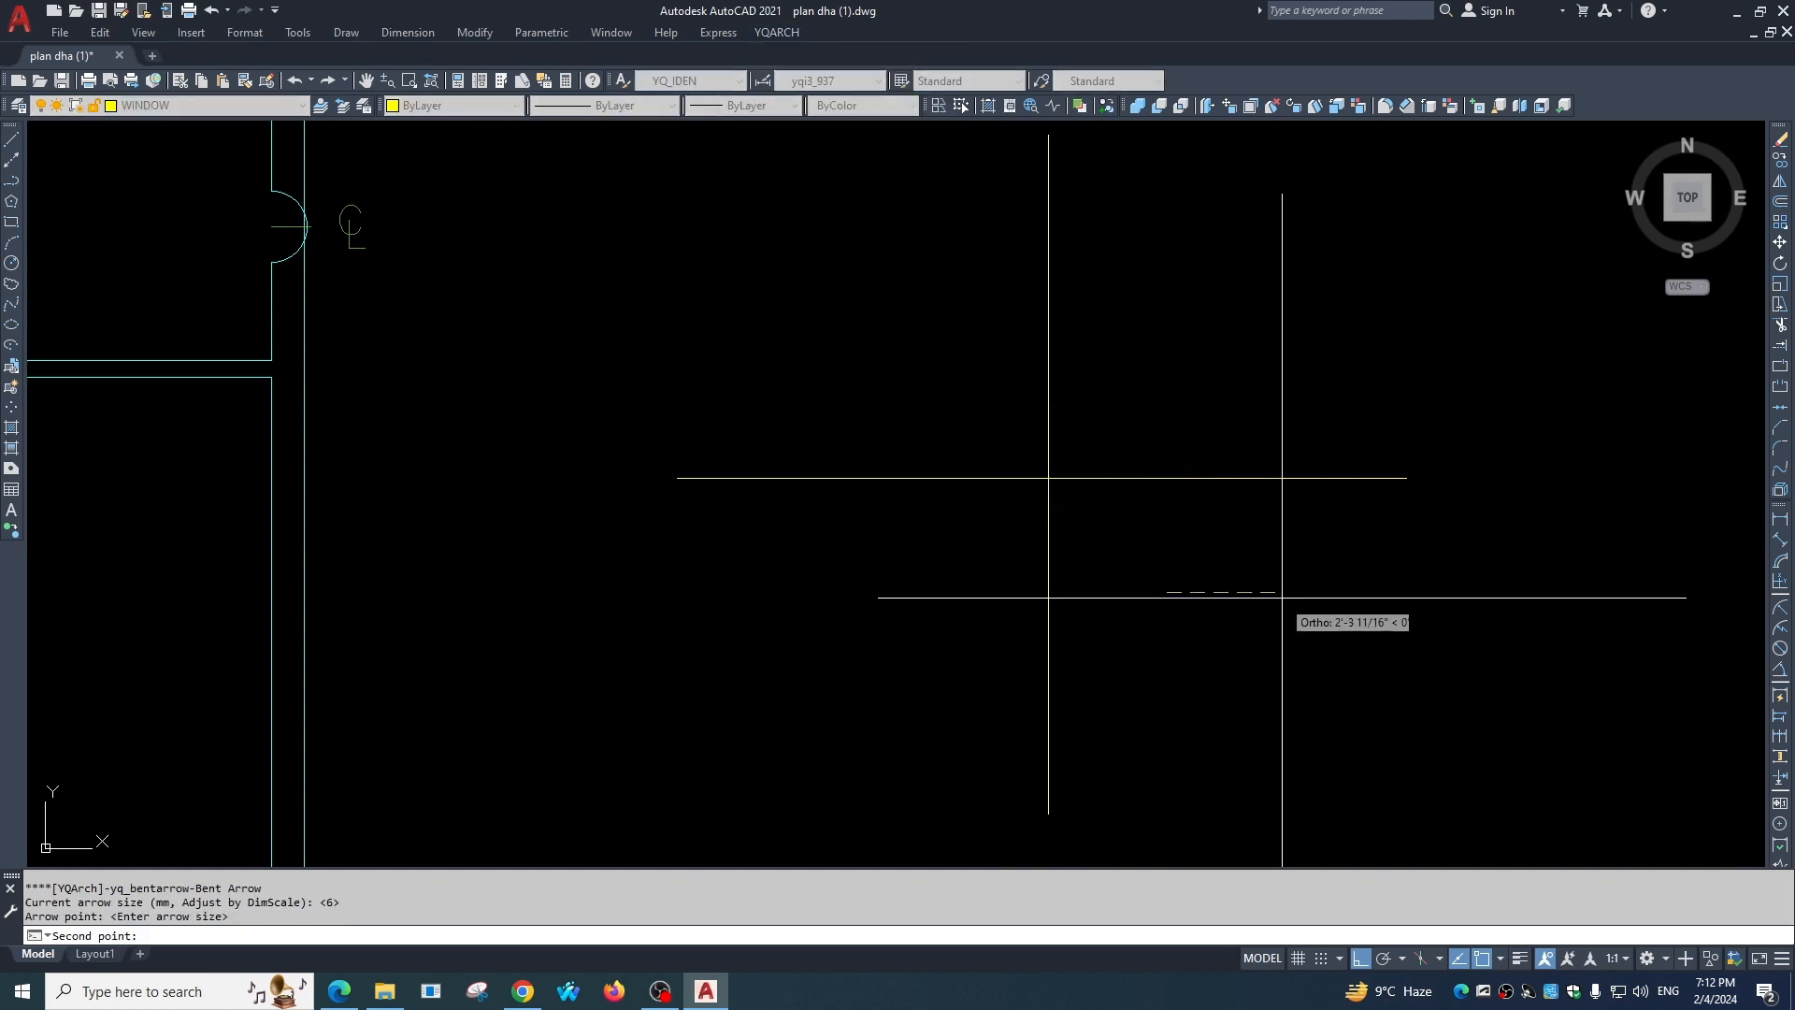
left_click(1304, 584)
left_click(1483, 743)
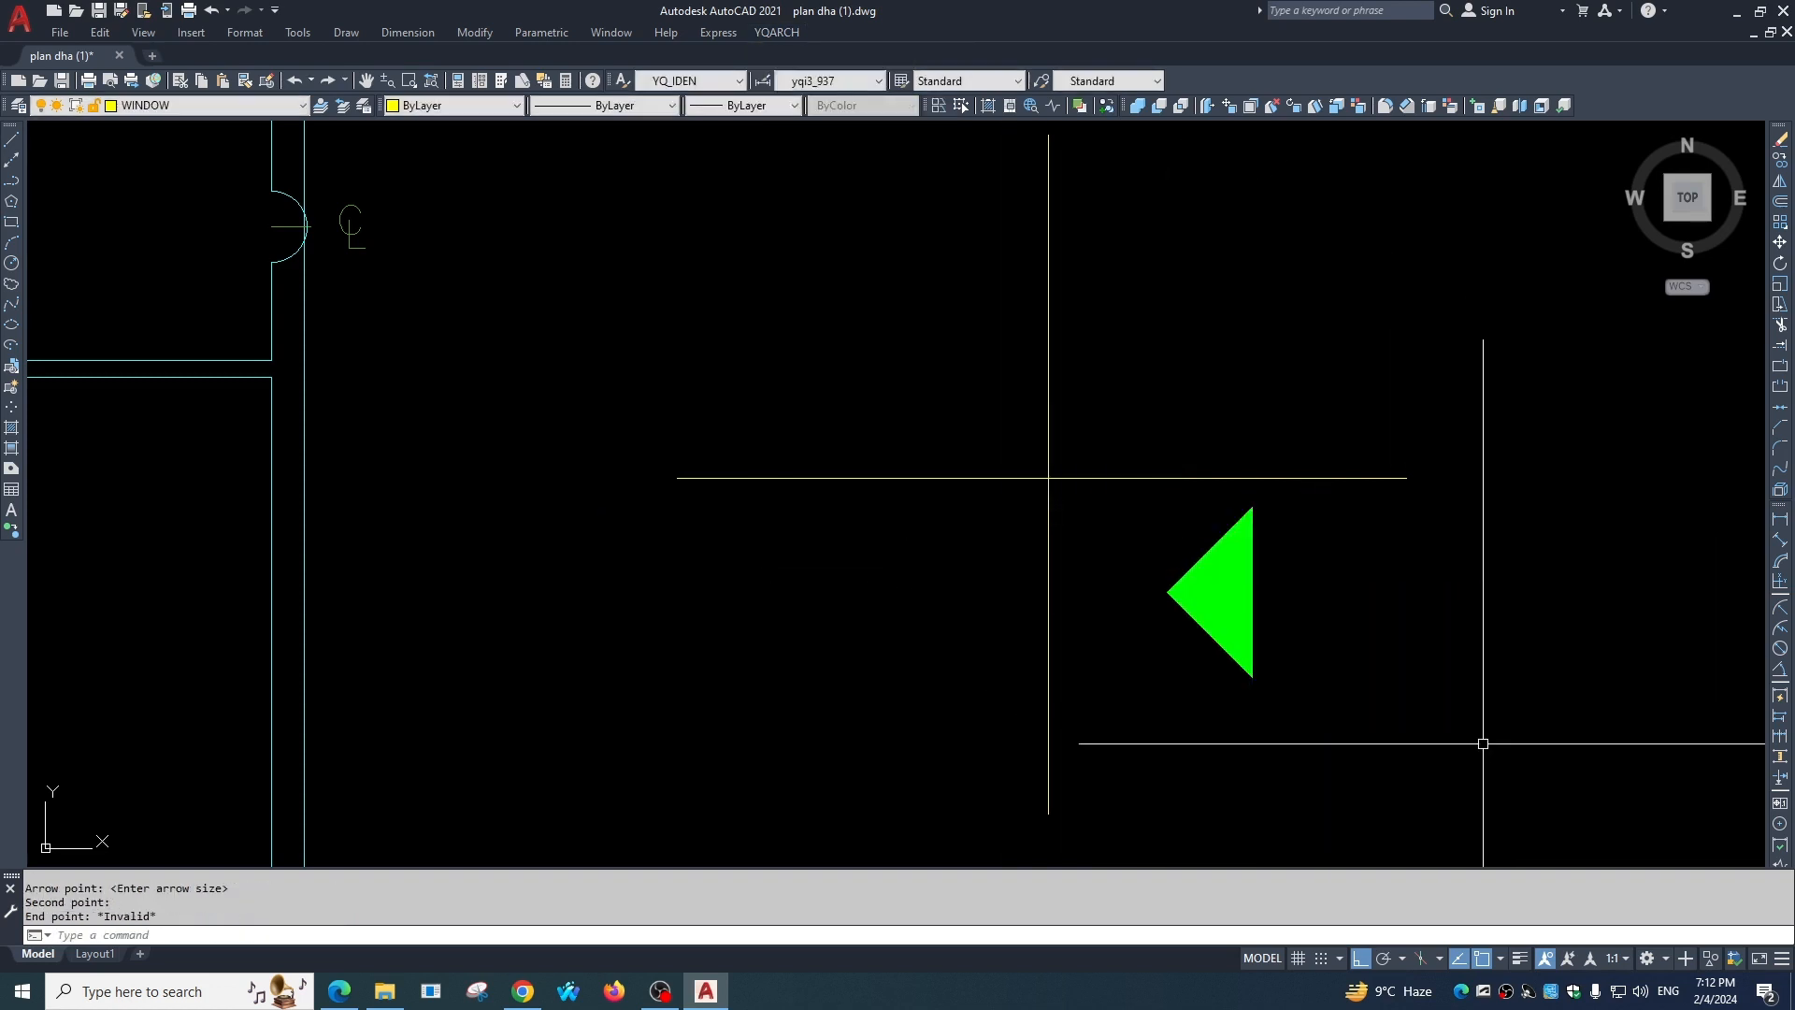
Draw a Bent Arrow with its tip pointing west beside the existing arrowhead, its body curving around to the south.
scroll(1477, 753, "down", 3)
key("Return")
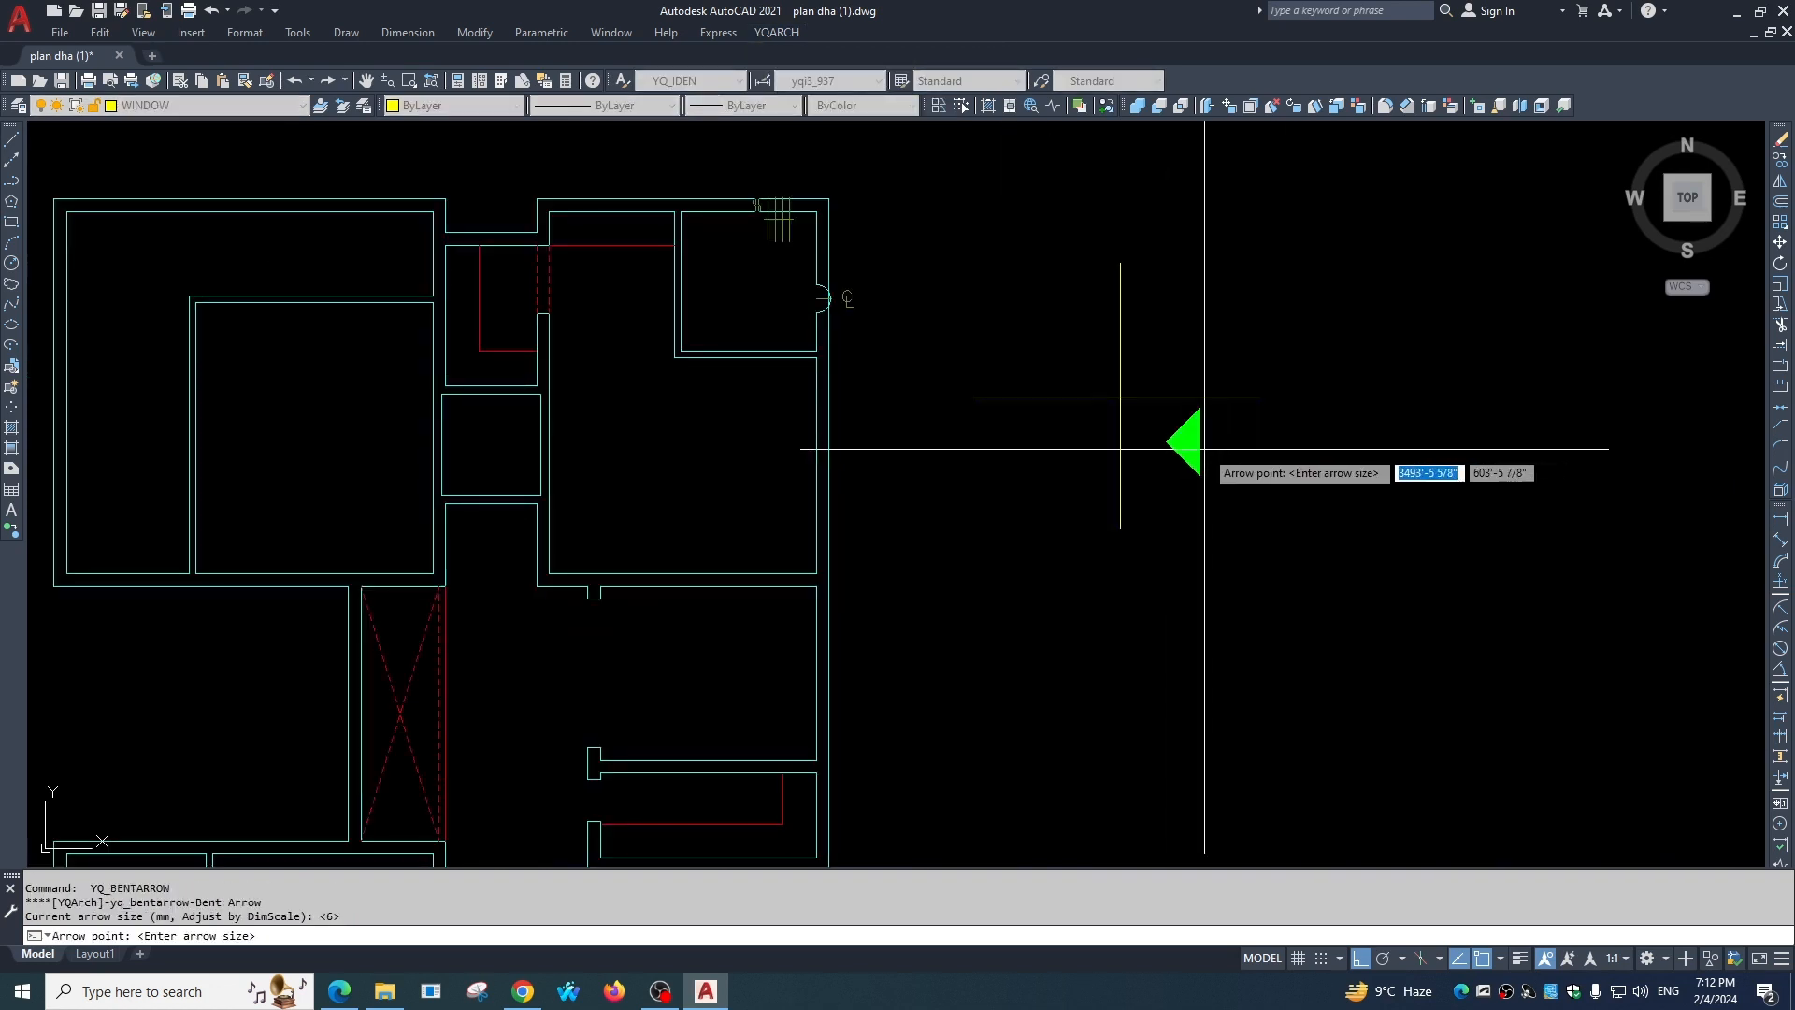
left_click(1205, 444)
left_click(1323, 496)
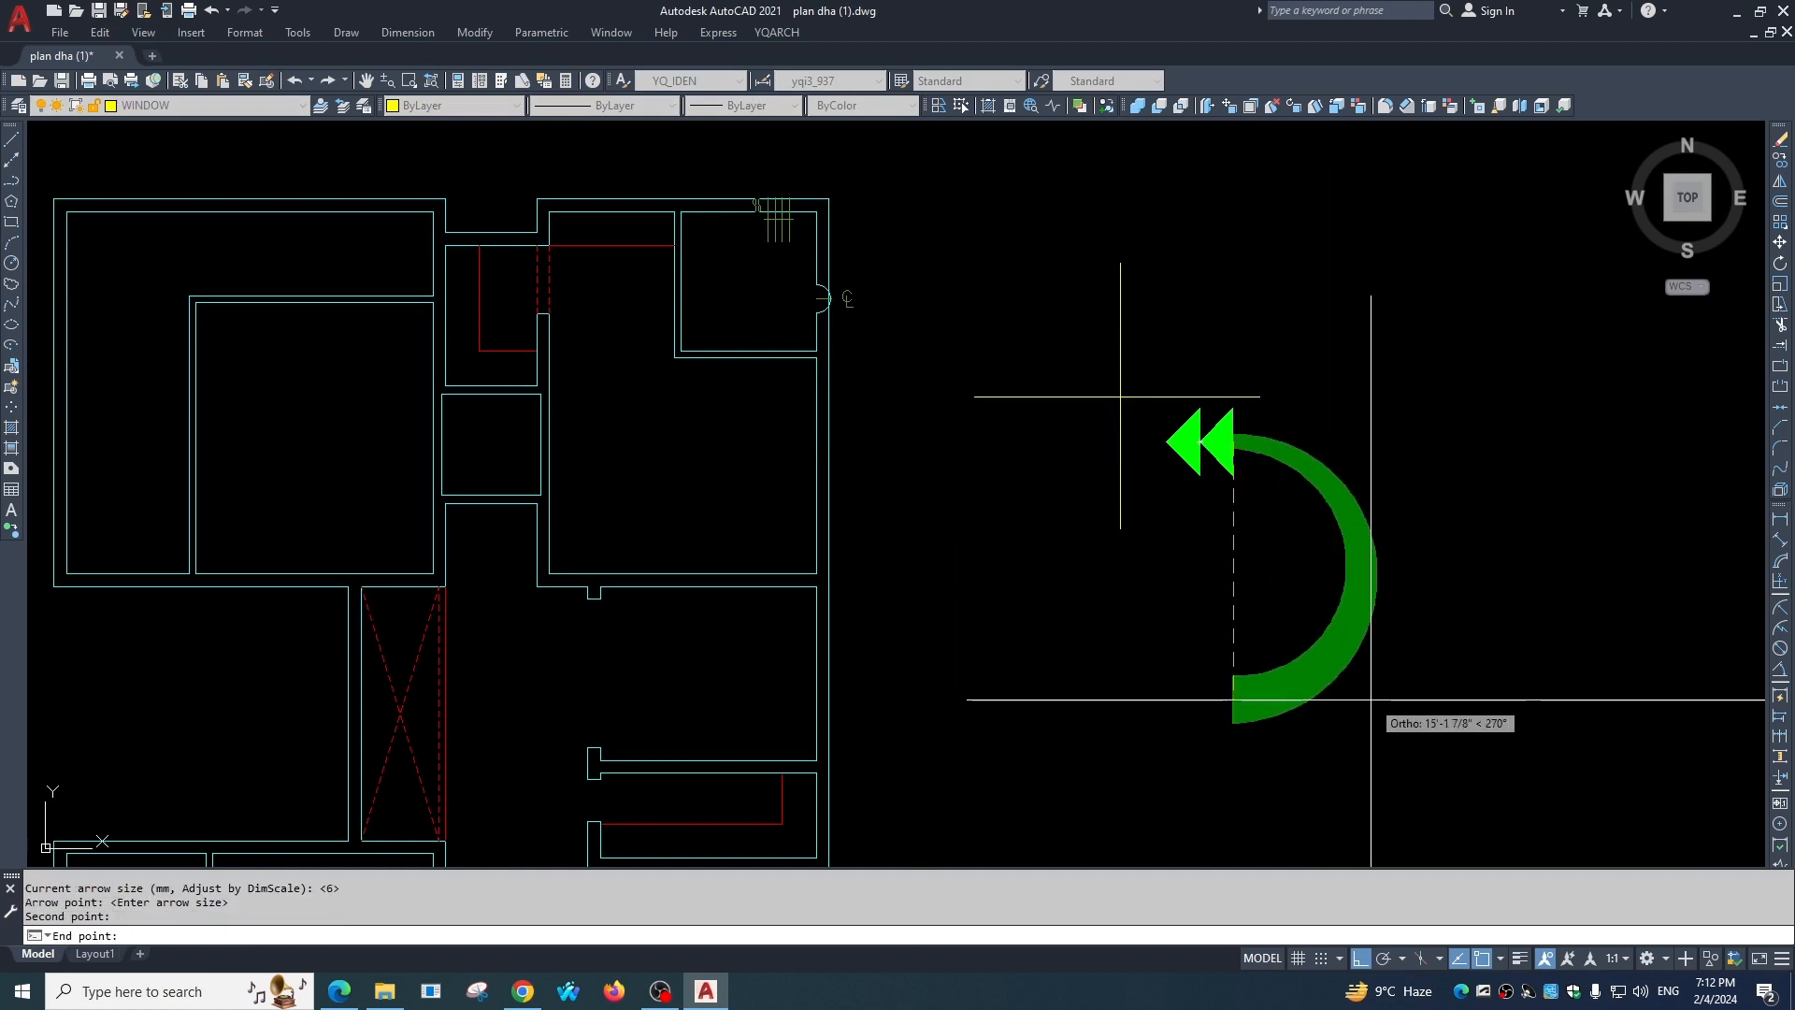
left_click(1400, 719)
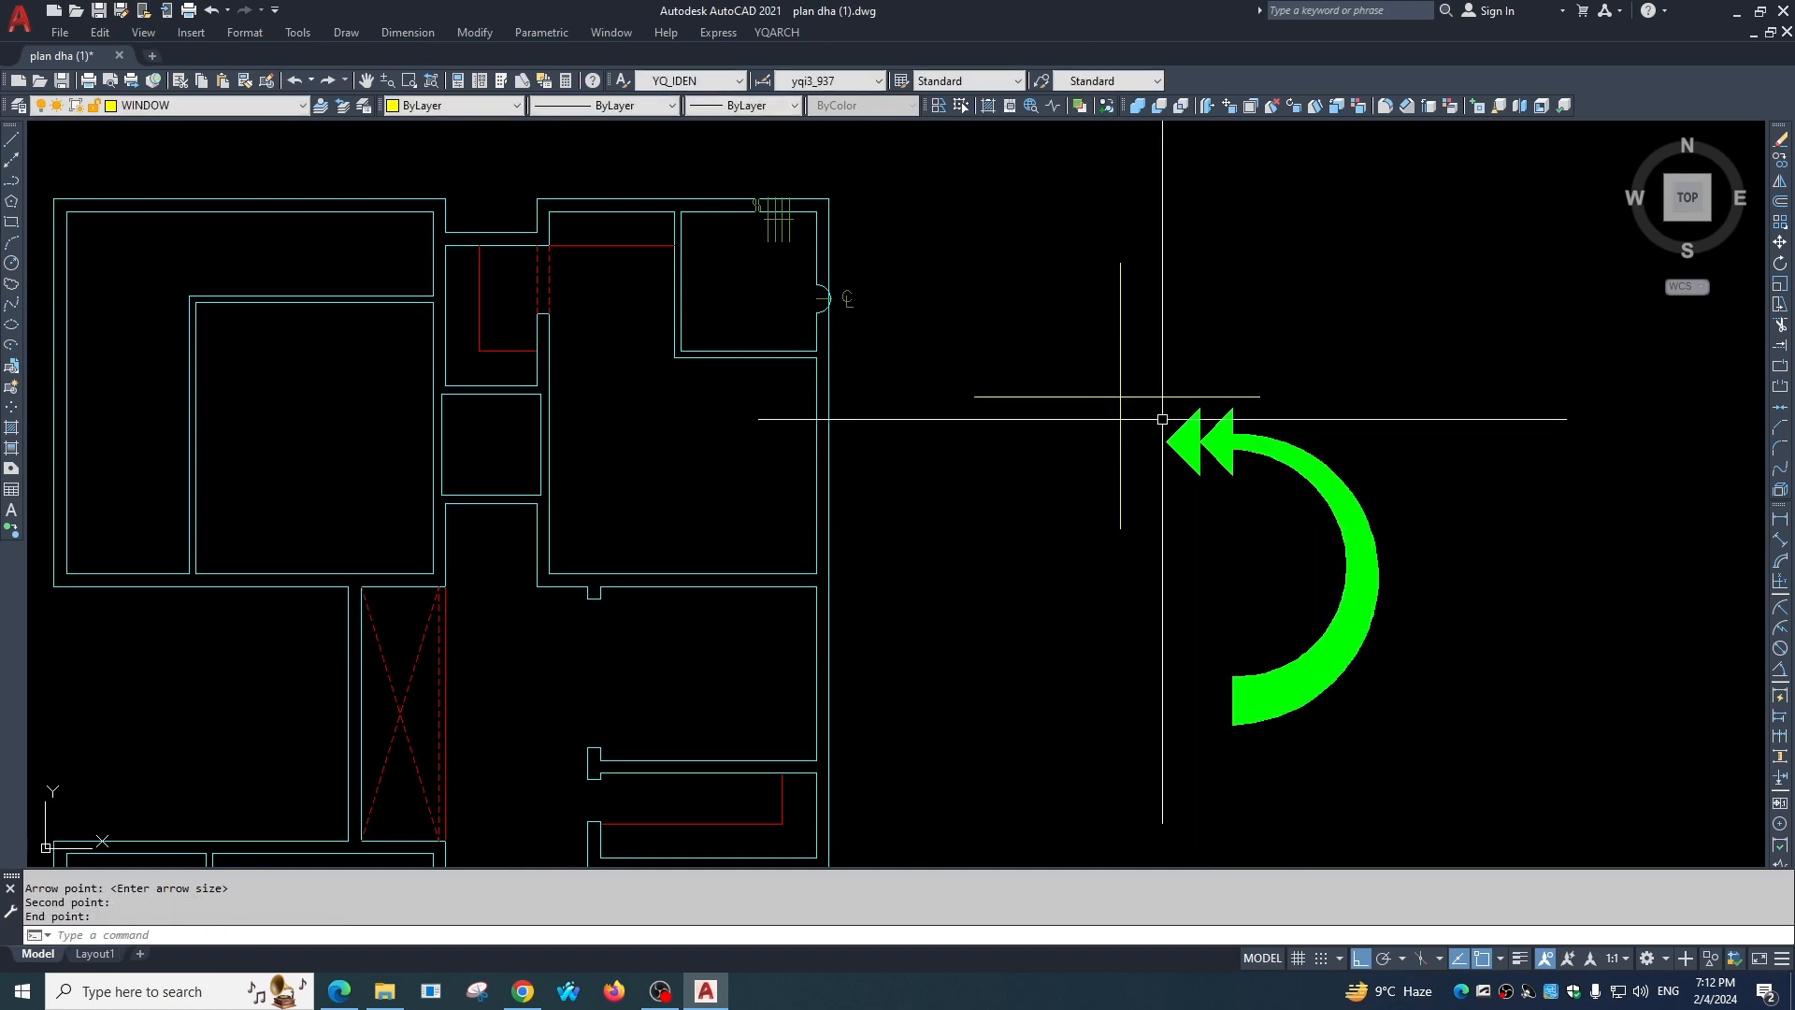
Place an Entrance Arrow pointing north in the empty space between the floor plan and the bent arrow's tail.
left_click(777, 32)
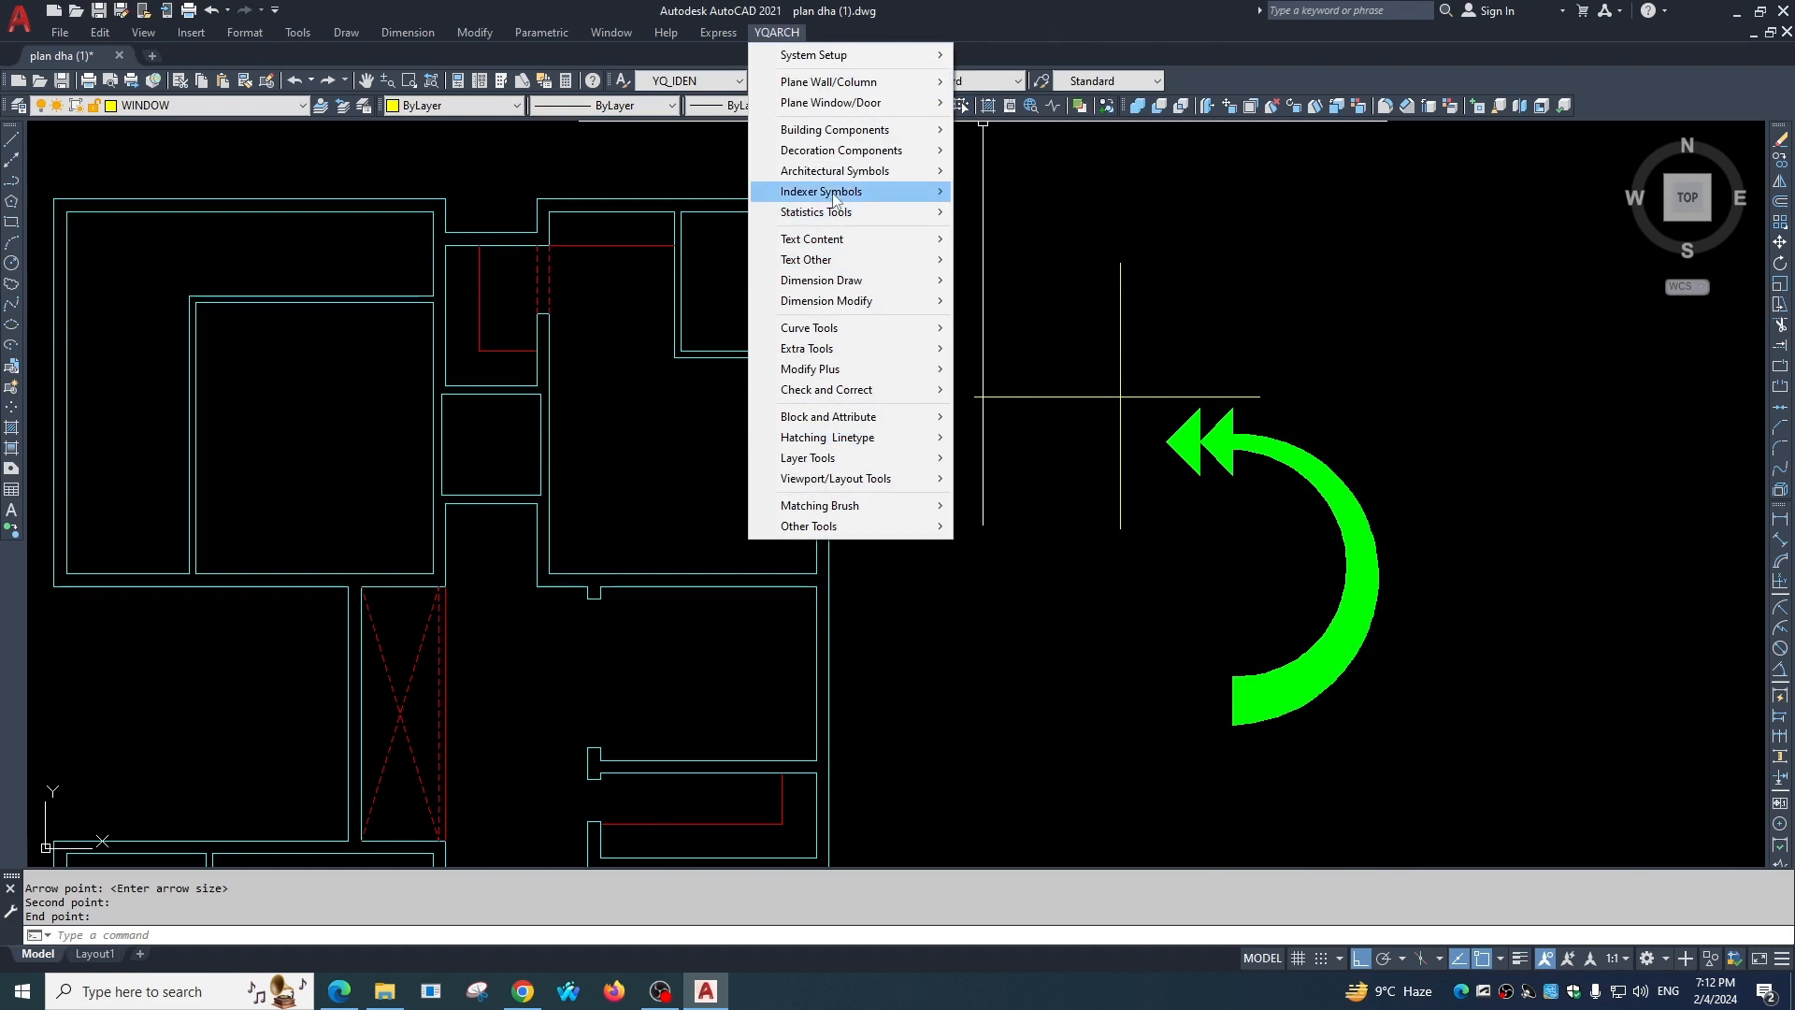
mouse_move(841, 190)
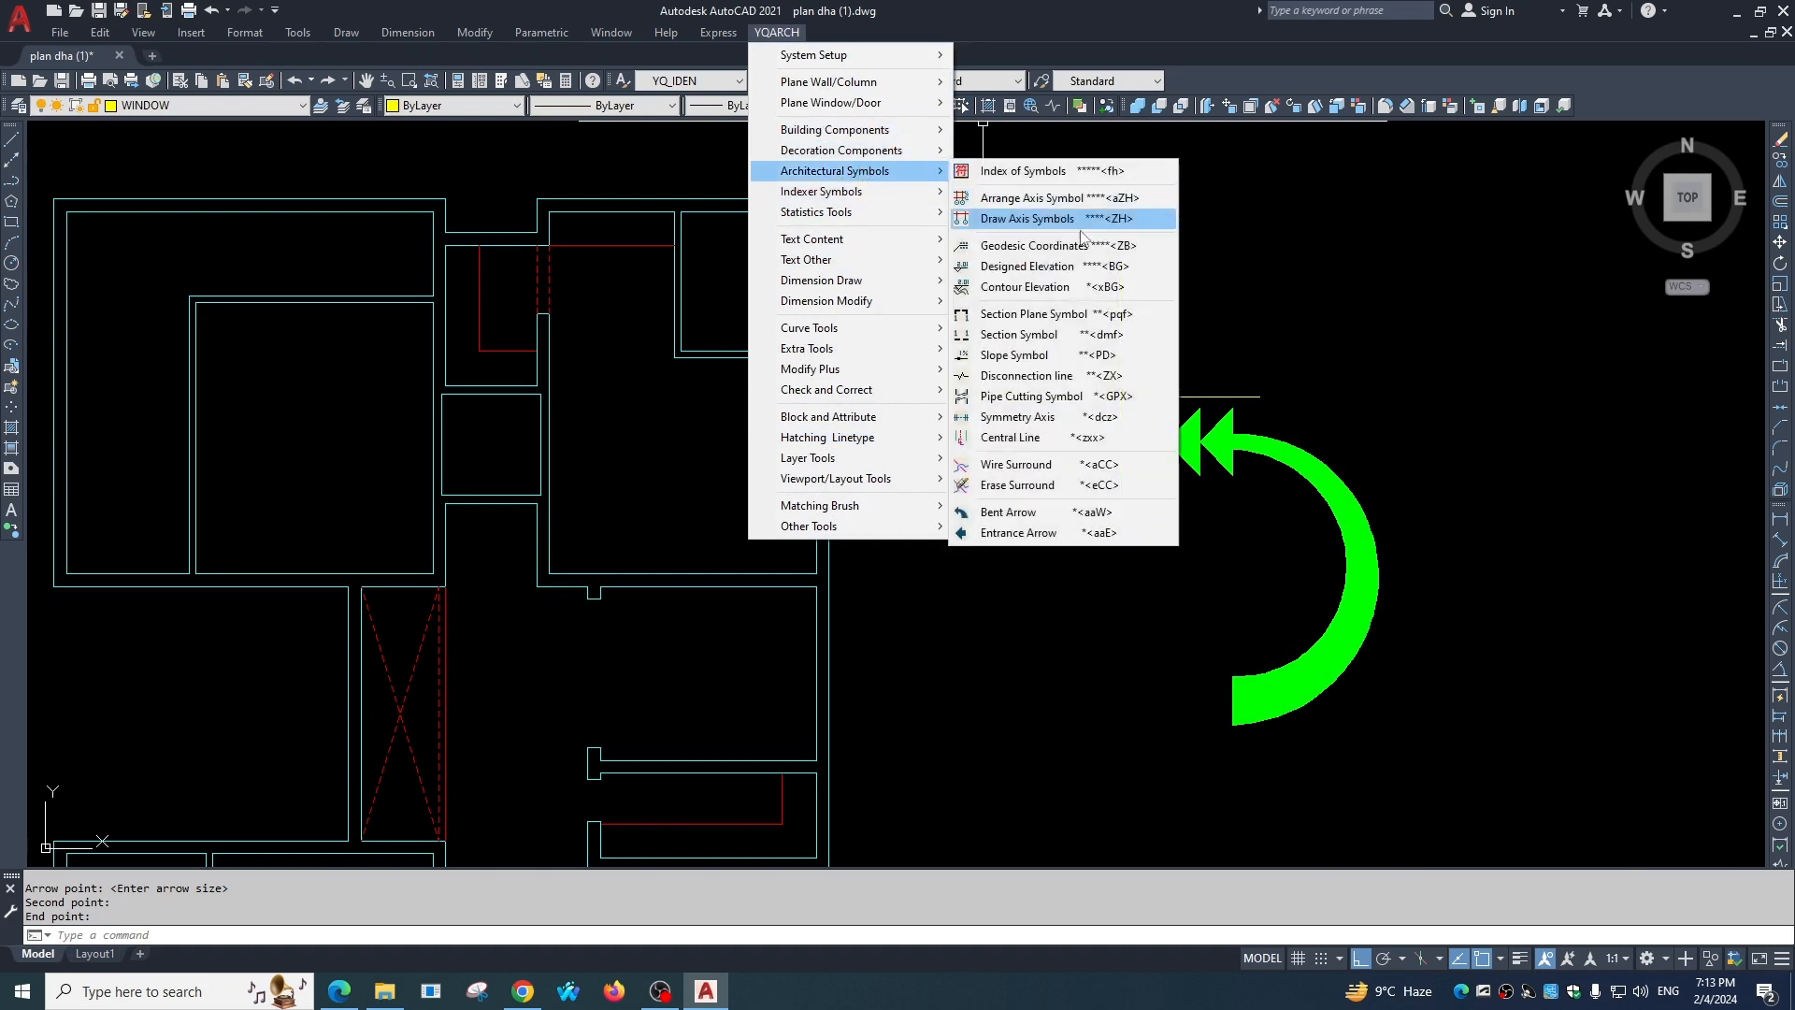
left_click(1016, 533)
left_click(969, 692)
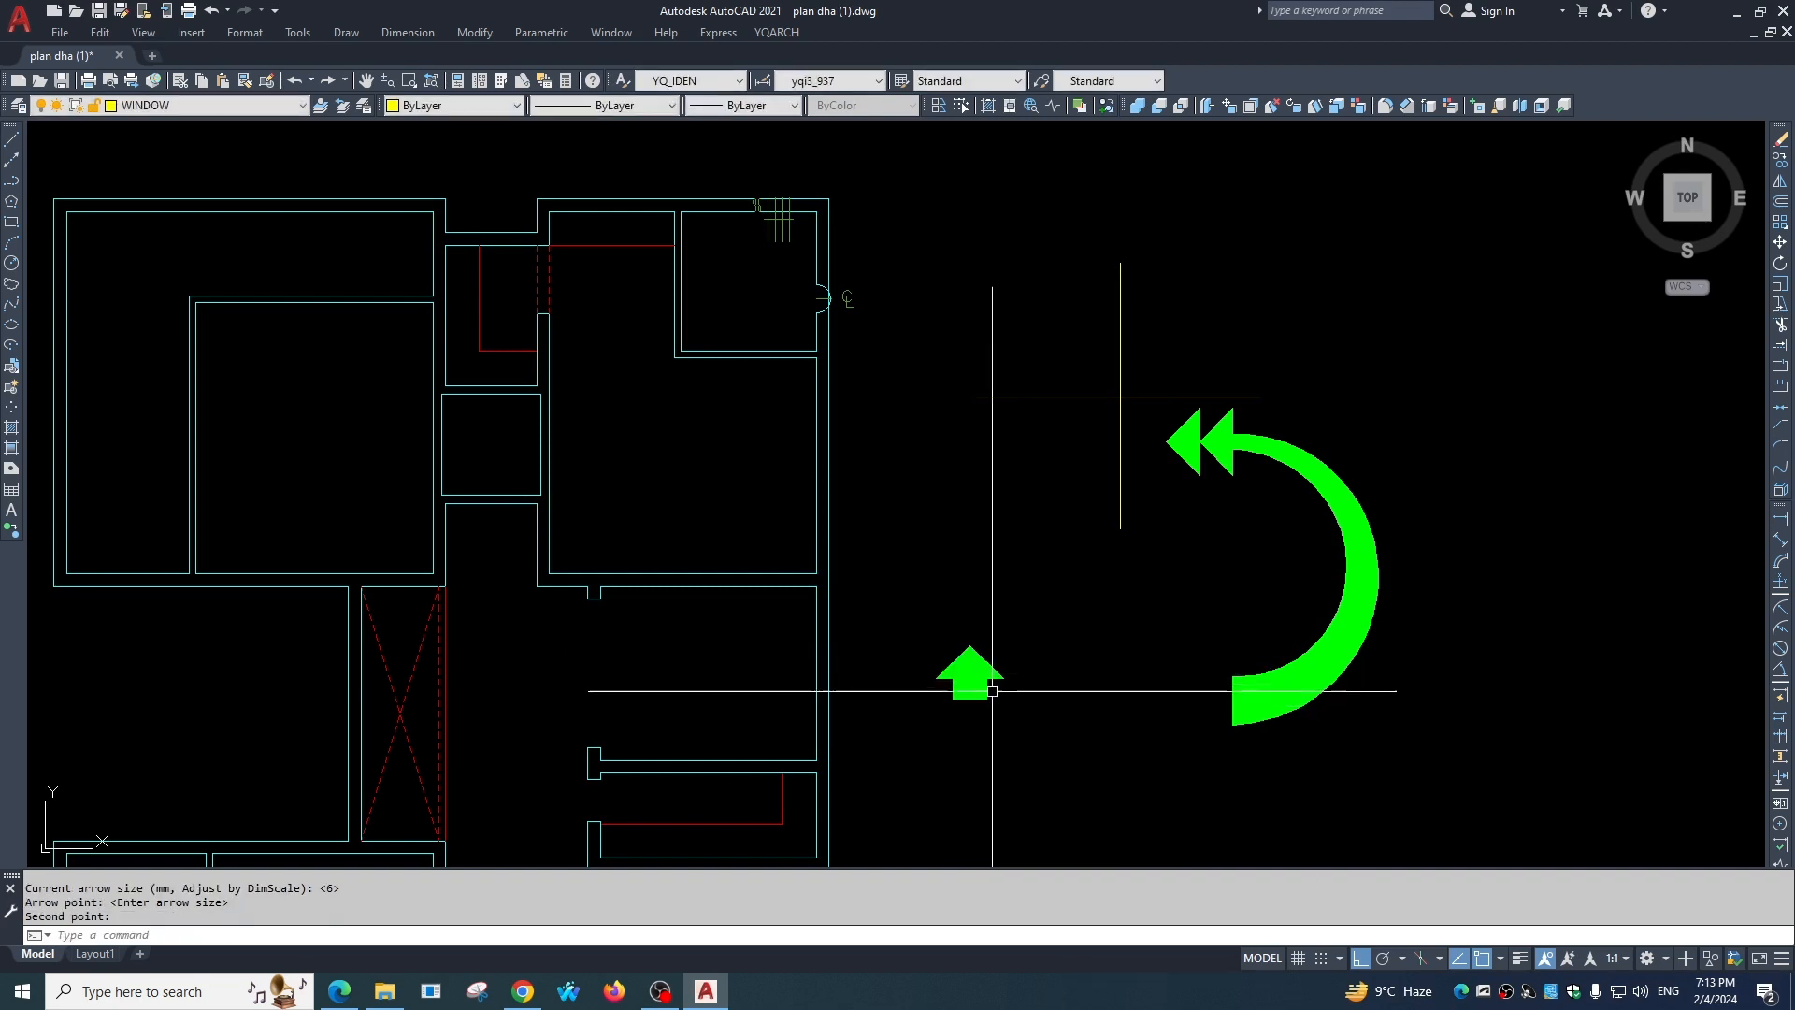
scroll(992, 691, "up", 5)
scroll(1118, 612, "down", 4)
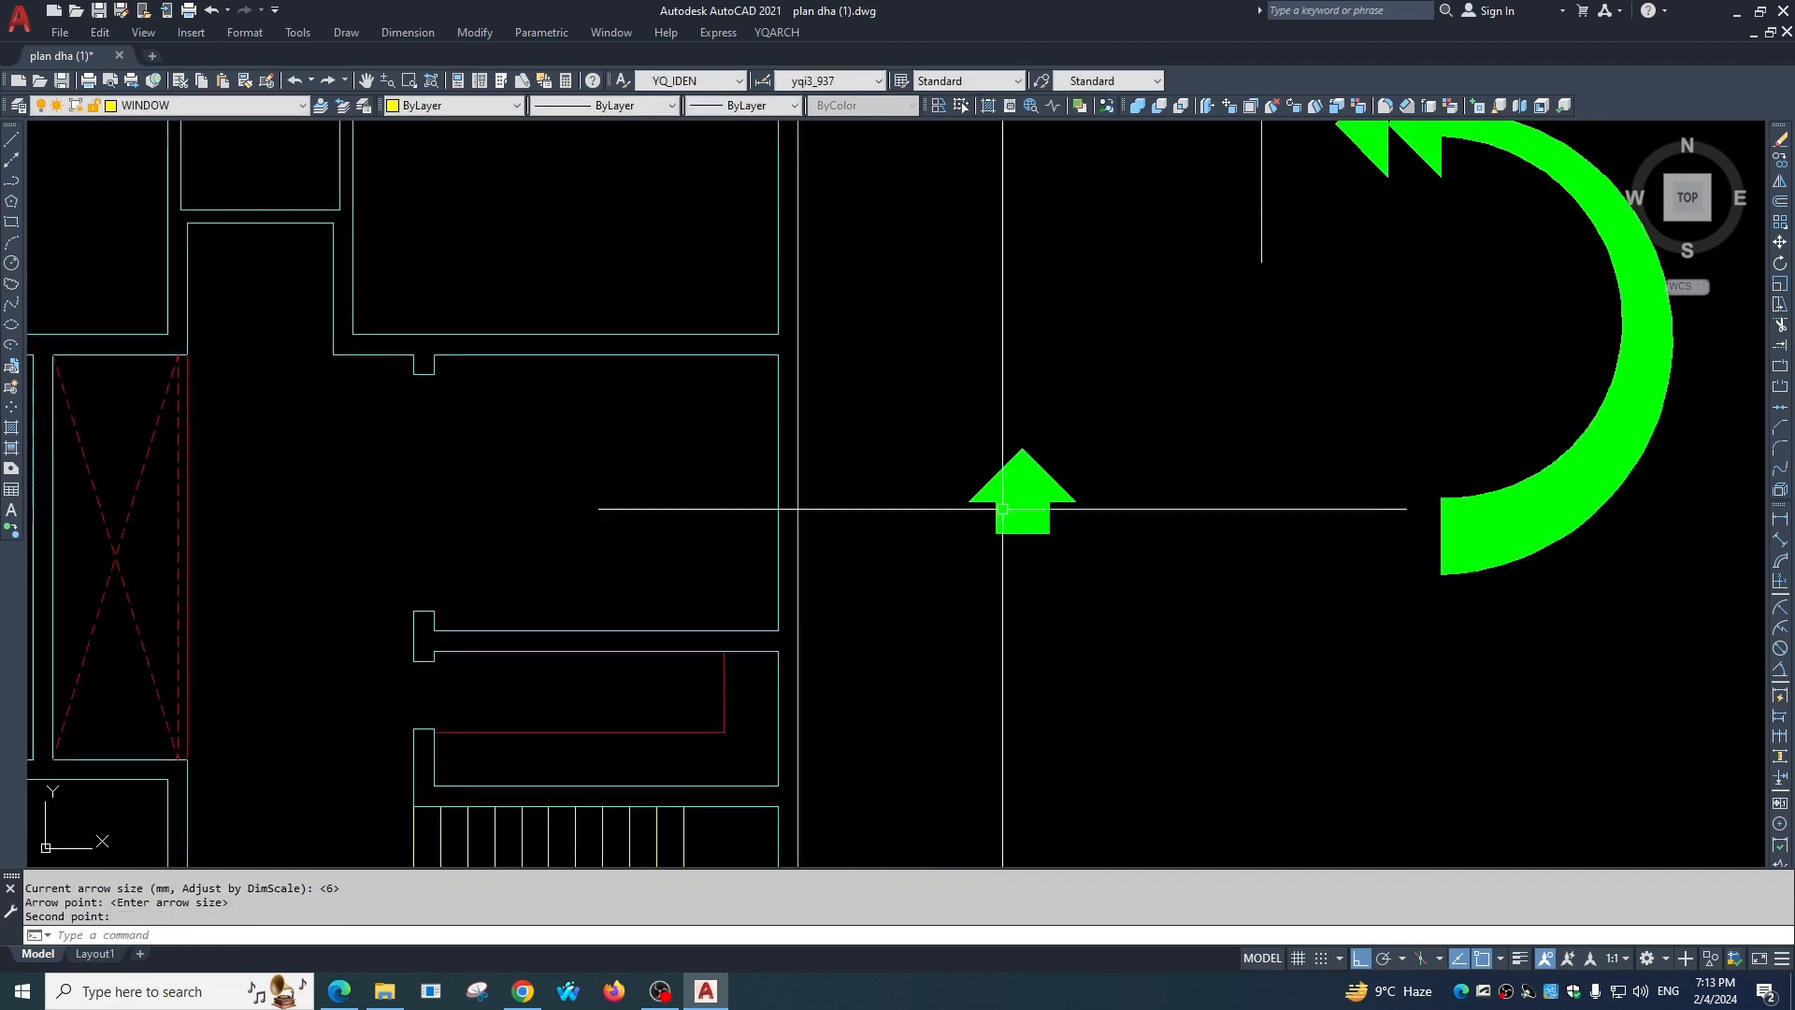
scroll(1074, 589, "up", 2)
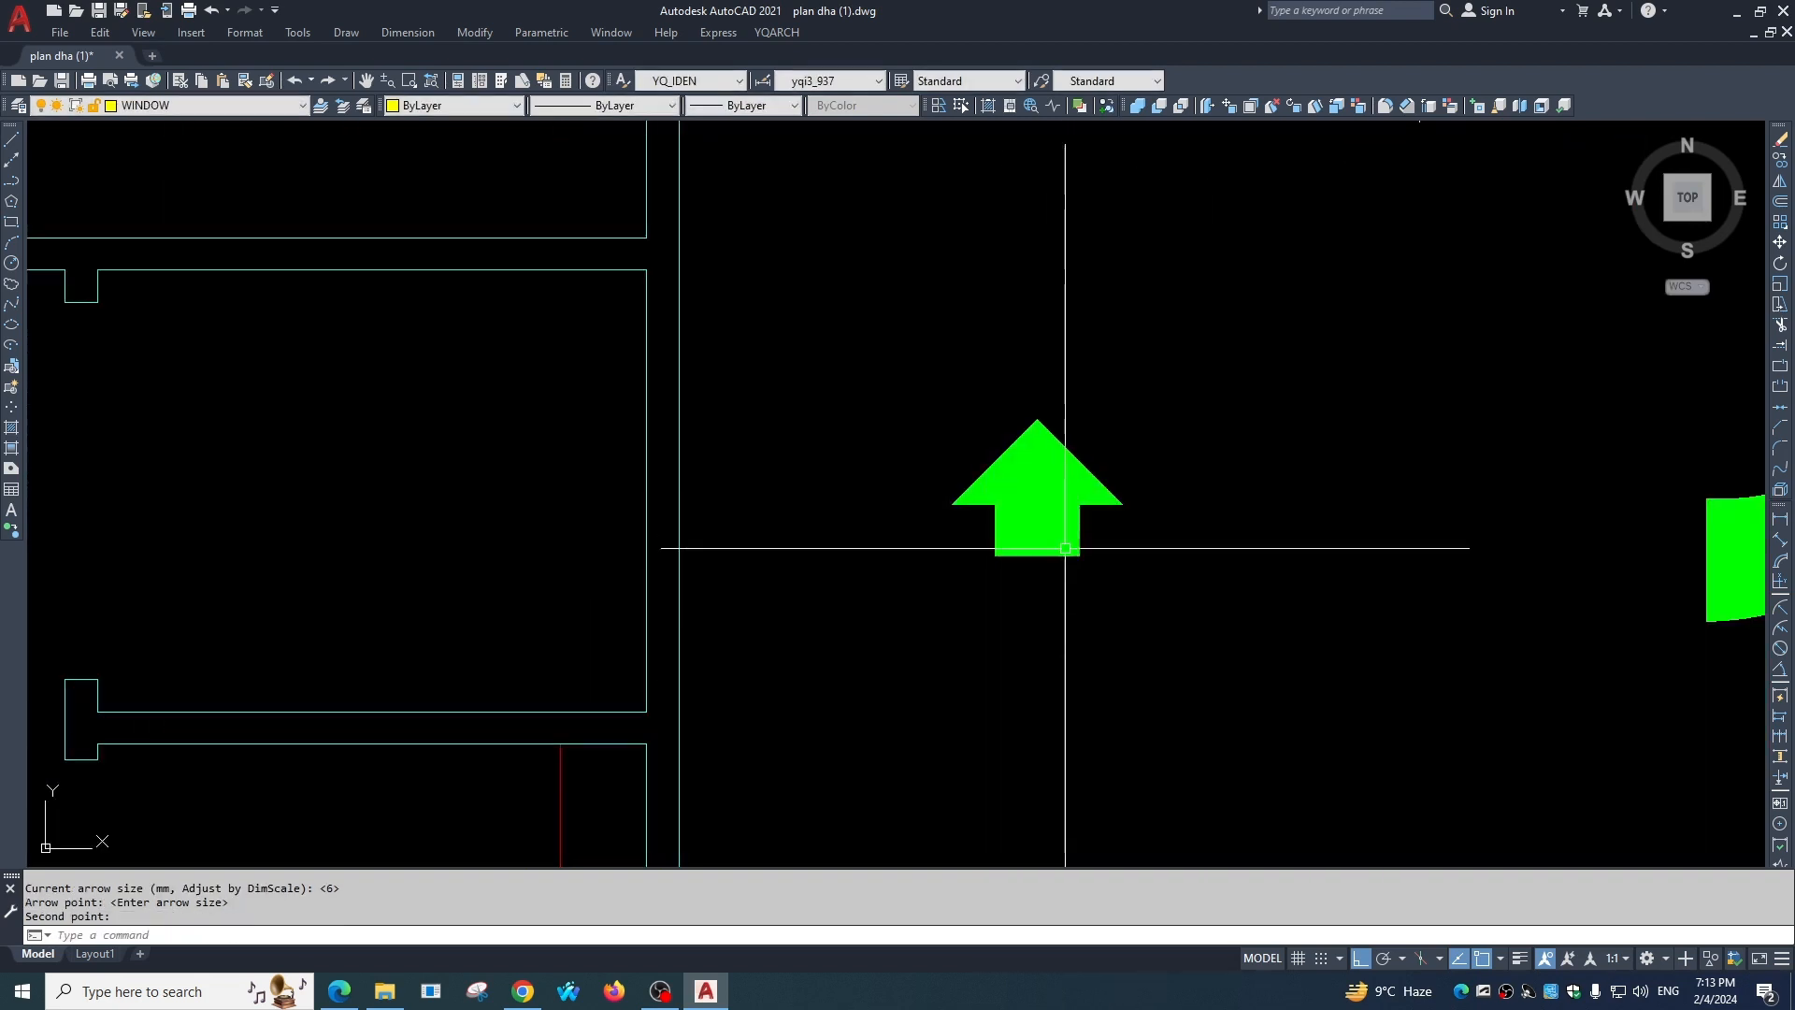
scroll(1065, 548, "down", 10)
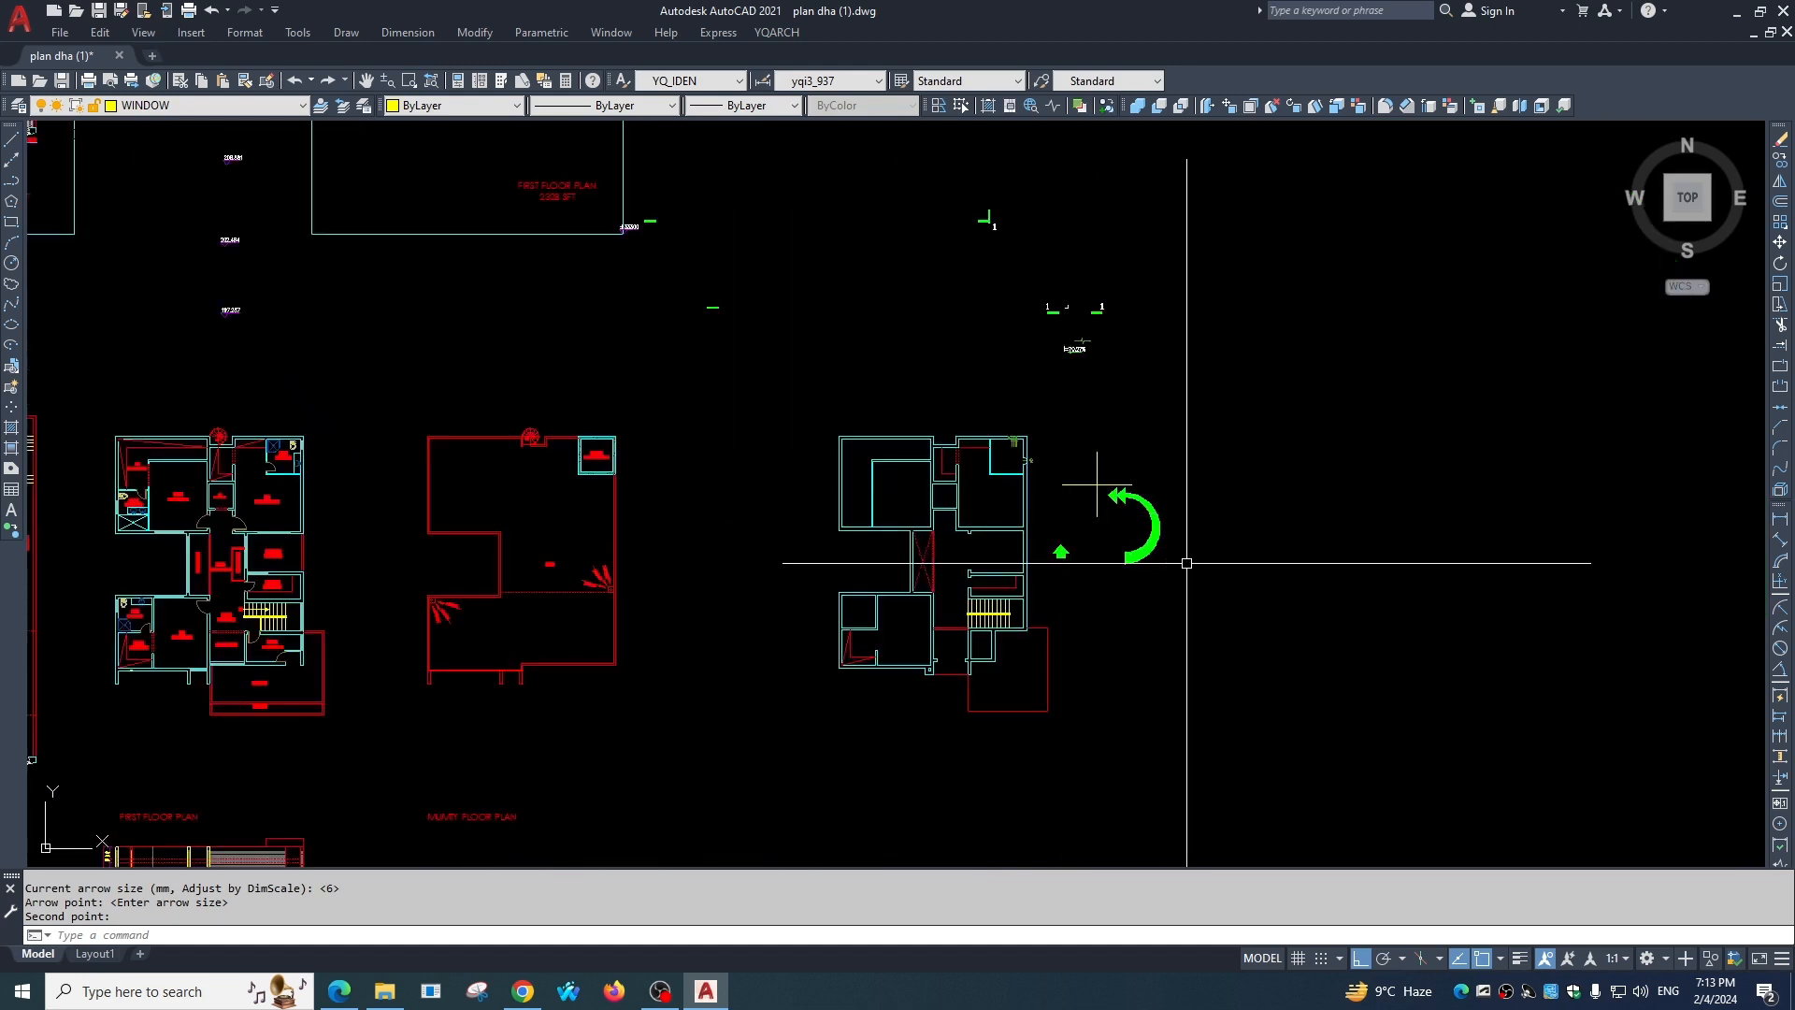
scroll(1173, 553, "down", 4)
middle_click_drag(1171, 553, 1203, 433)
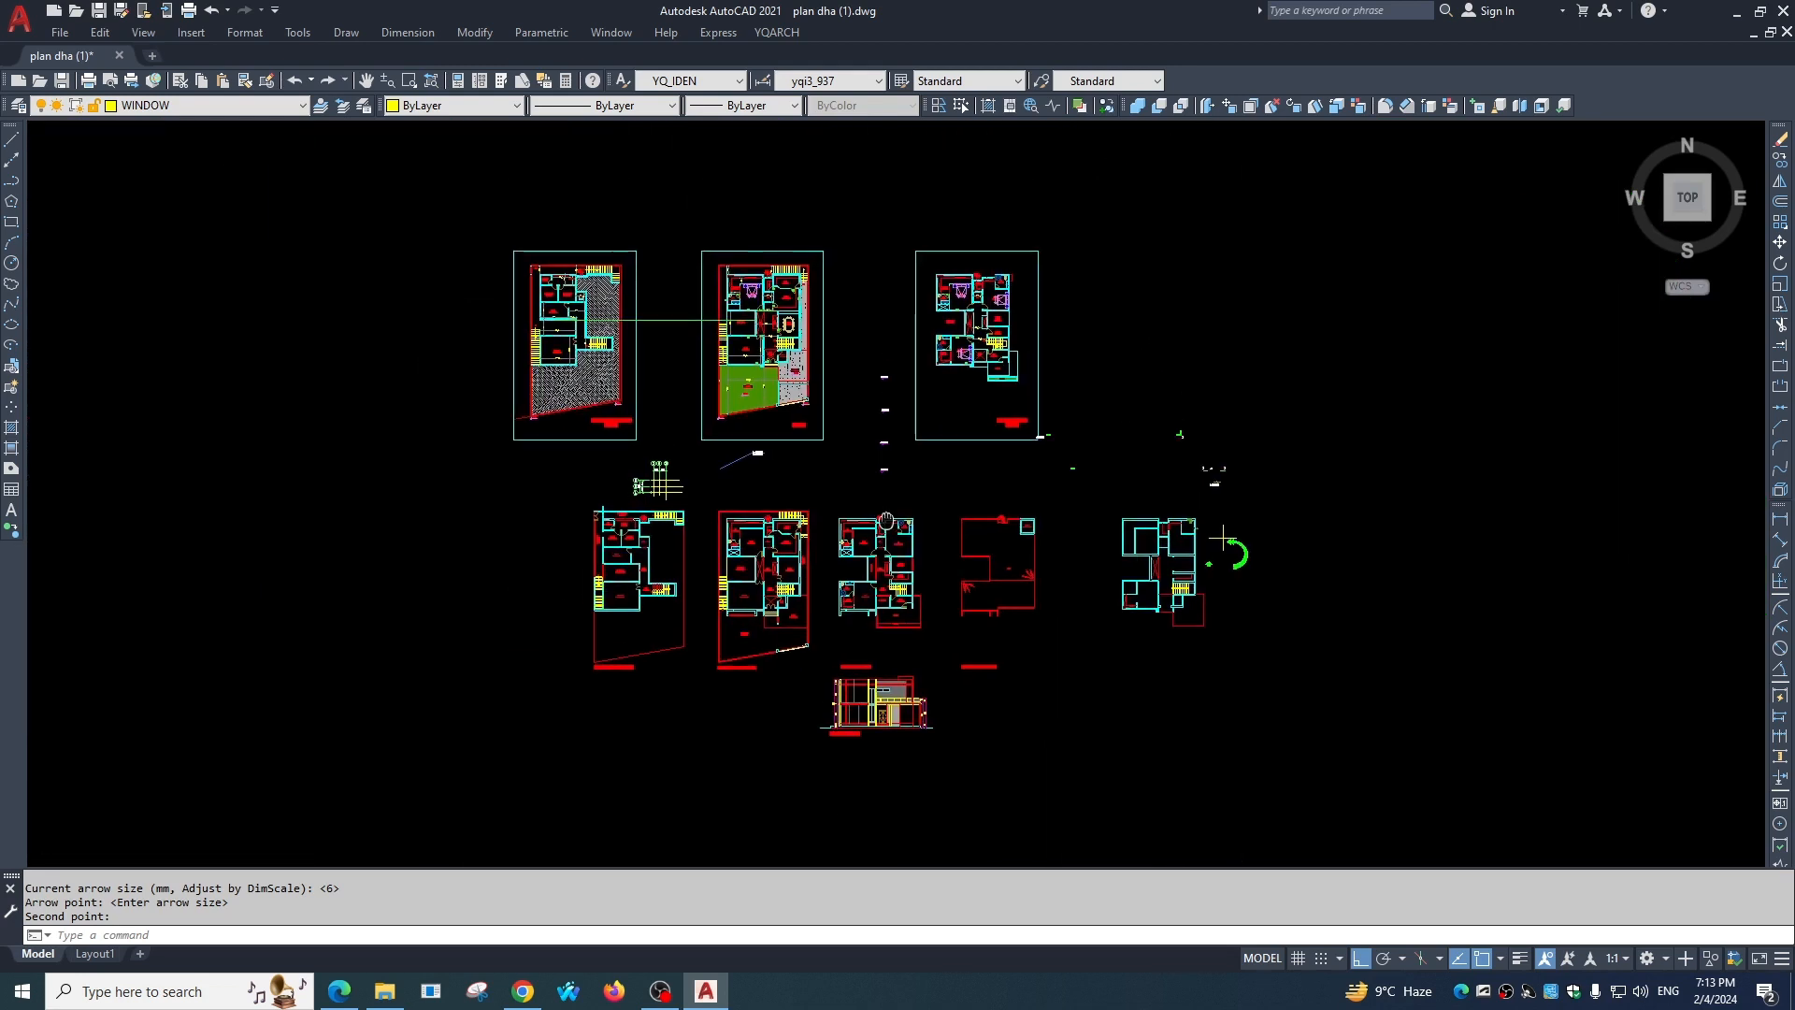